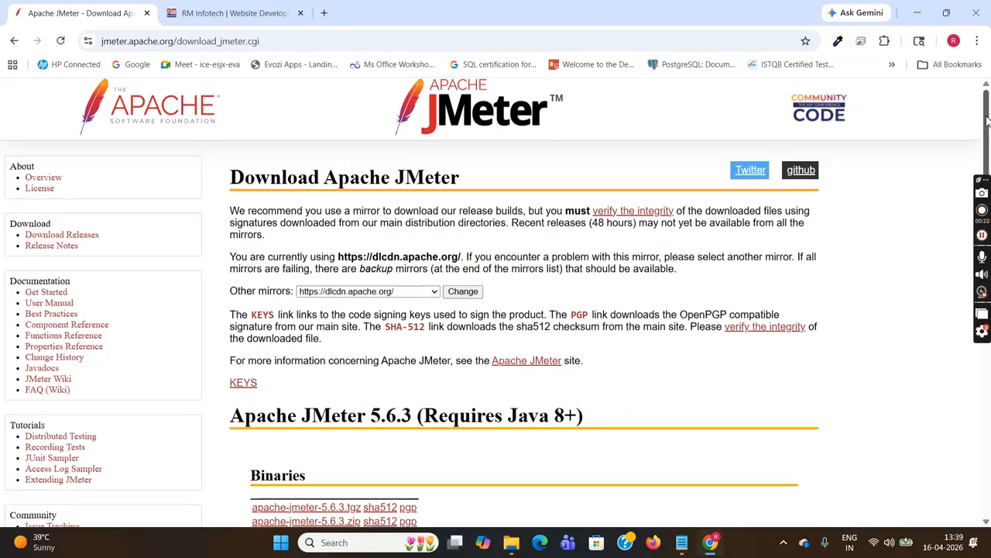
Step: Look over the Apache JMeter 5.6.3 binaries on the download page and close that page
{"action": "left_click_drag", "start_coordinate": [985, 116], "coordinate": [985, 217]}
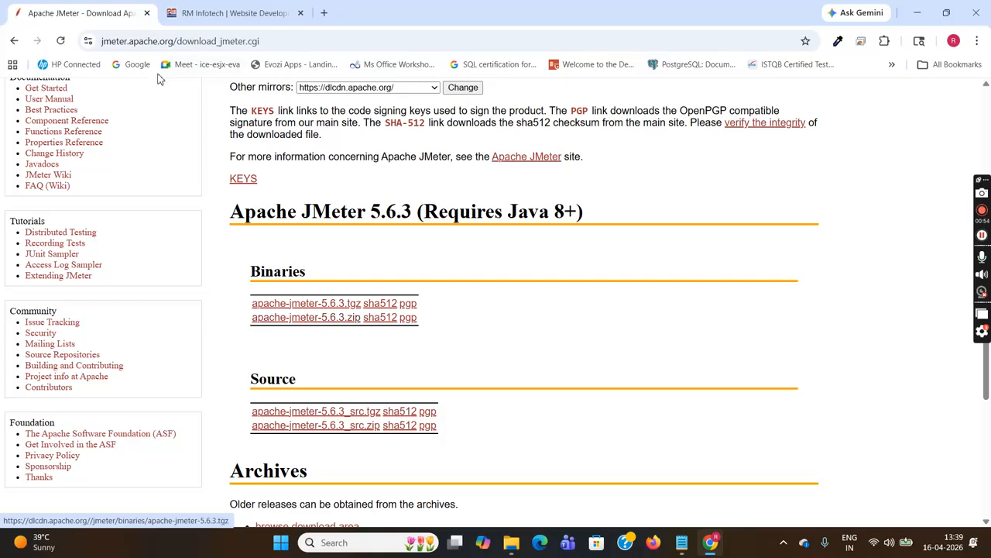
{"action": "left_click", "coordinate": [146, 14]}
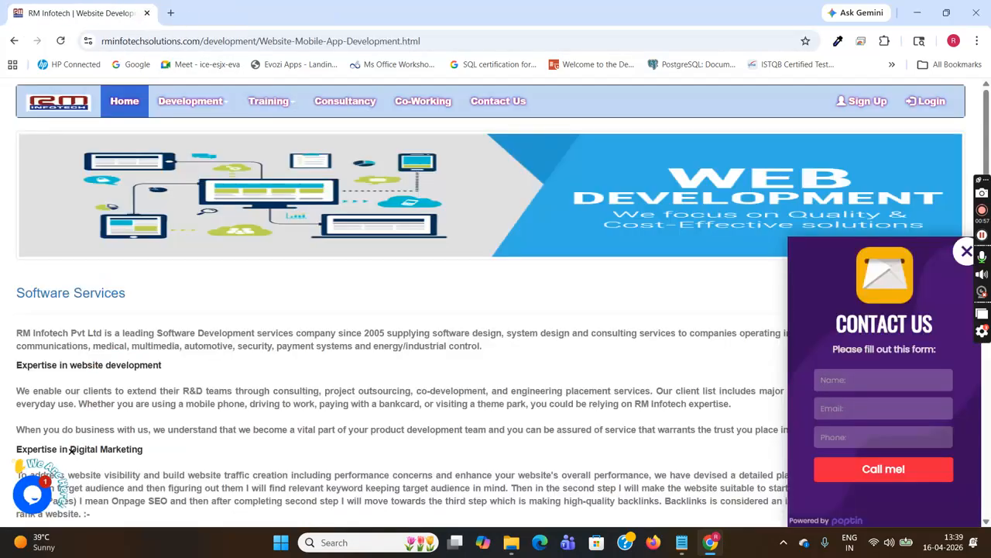
Step: Switch to File Explorer and open the bin folder inside the nested apache-jmeter-5.6.3 folders on drive C
{"action": "left_click", "coordinate": [509, 549]}
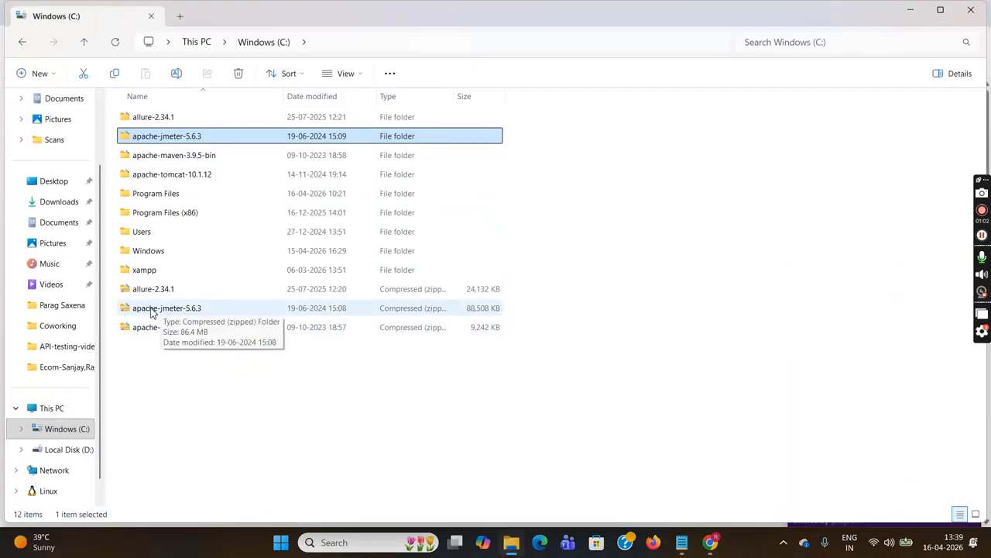
{"action": "double_click", "coordinate": [173, 140]}
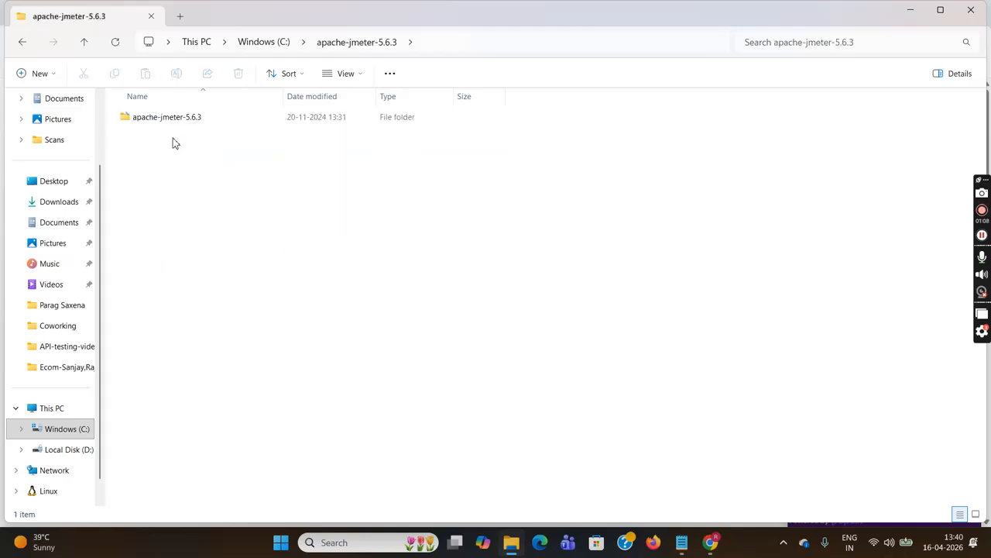
{"action": "left_click", "coordinate": [177, 122]}
{"action": "double_click", "coordinate": [177, 123]}
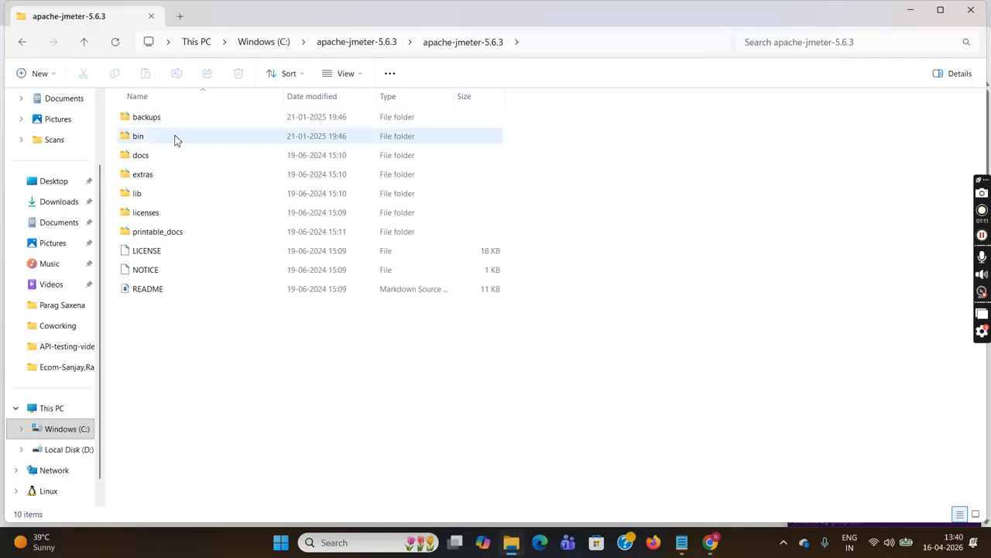
{"action": "left_click", "coordinate": [169, 144]}
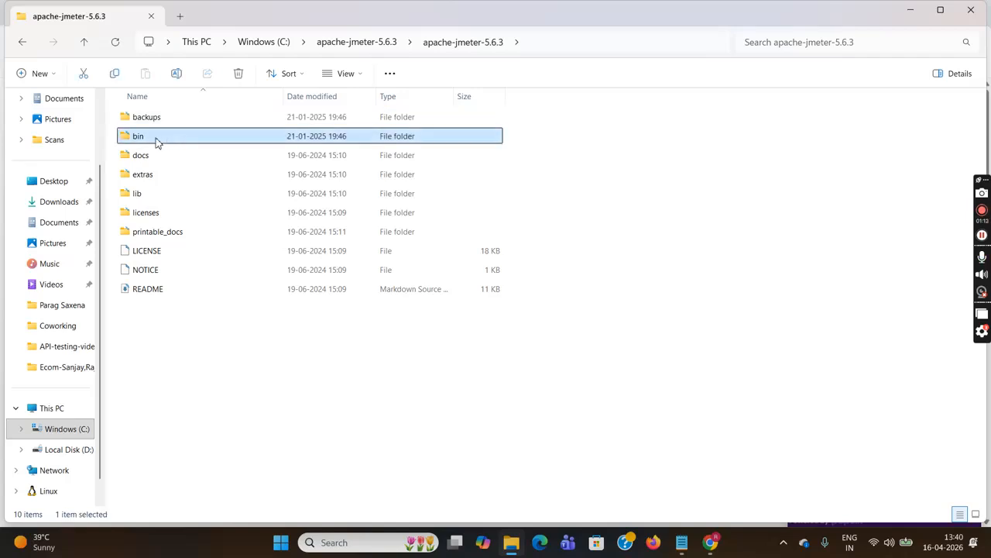
{"action": "double_click", "coordinate": [157, 139]}
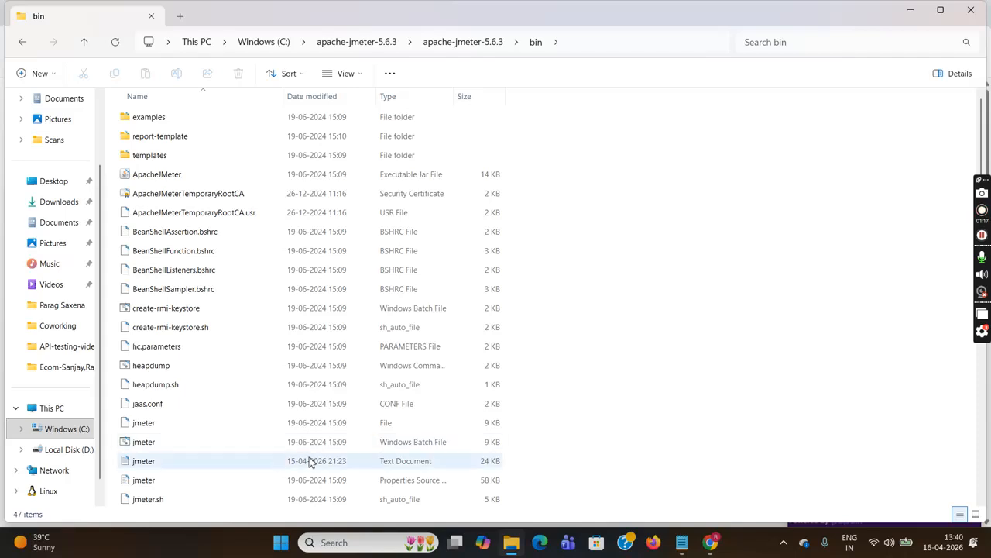
Step: Launch JMeter from the jmeter Windows batch file, bring its window to the front and maximize it
{"action": "left_click", "coordinate": [361, 445]}
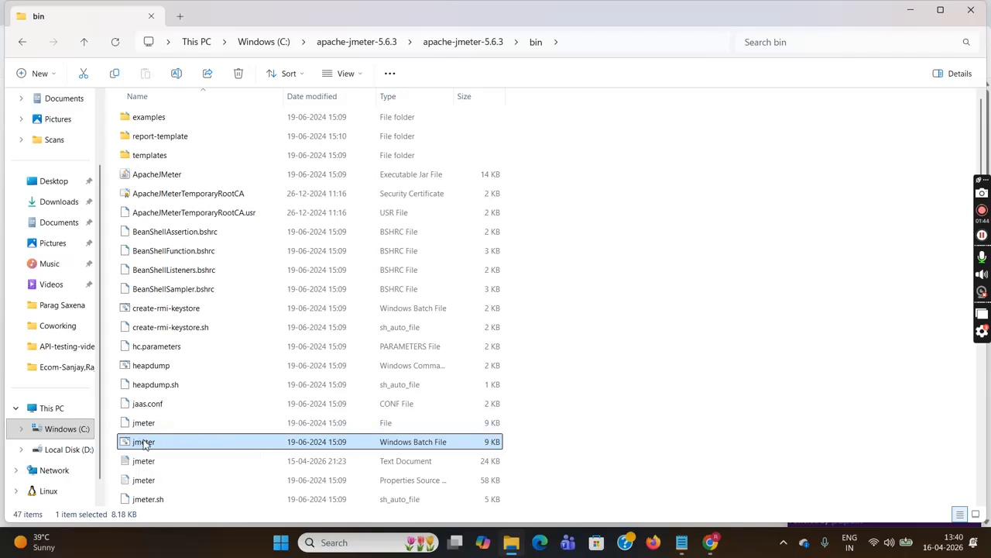
{"action": "double_click", "coordinate": [143, 442]}
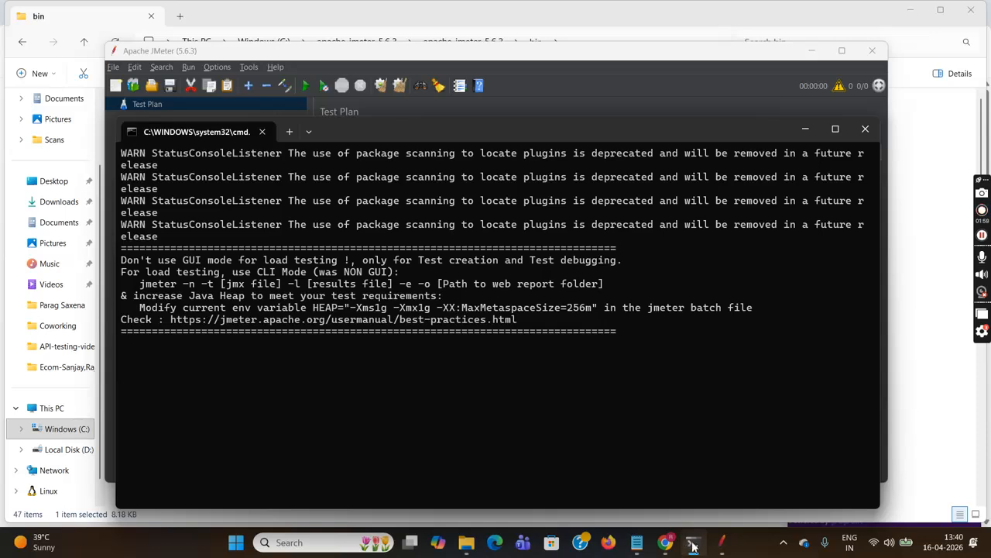
{"action": "left_click", "coordinate": [722, 542]}
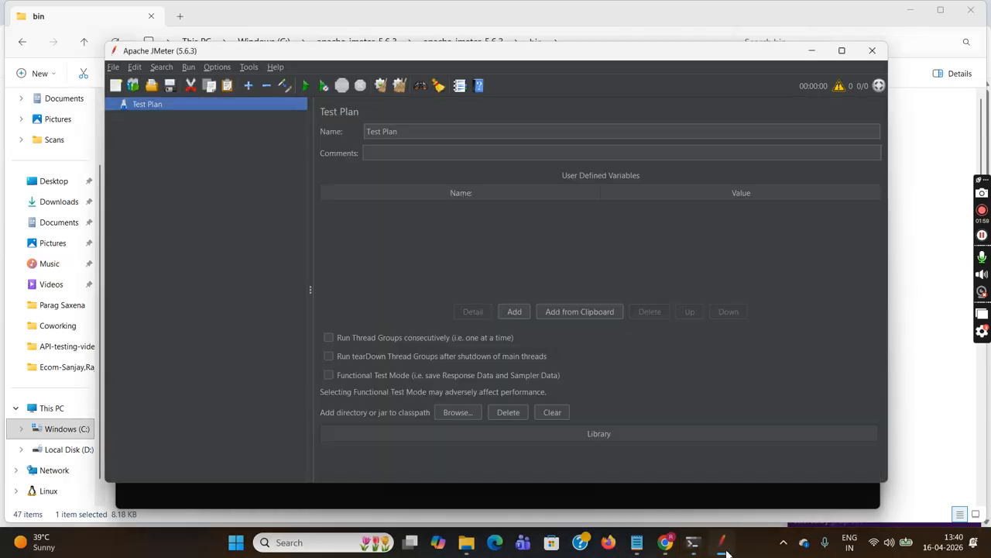
{"action": "left_click", "coordinate": [842, 51]}
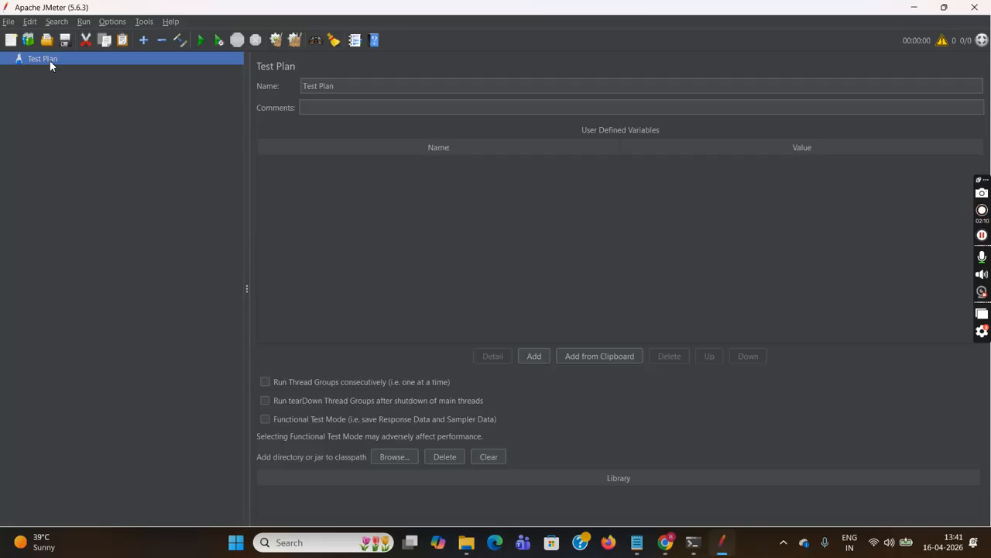
Step: Rename the test plan RMInfotech, after the company website open in Chrome
{"action": "left_click", "coordinate": [665, 542]}
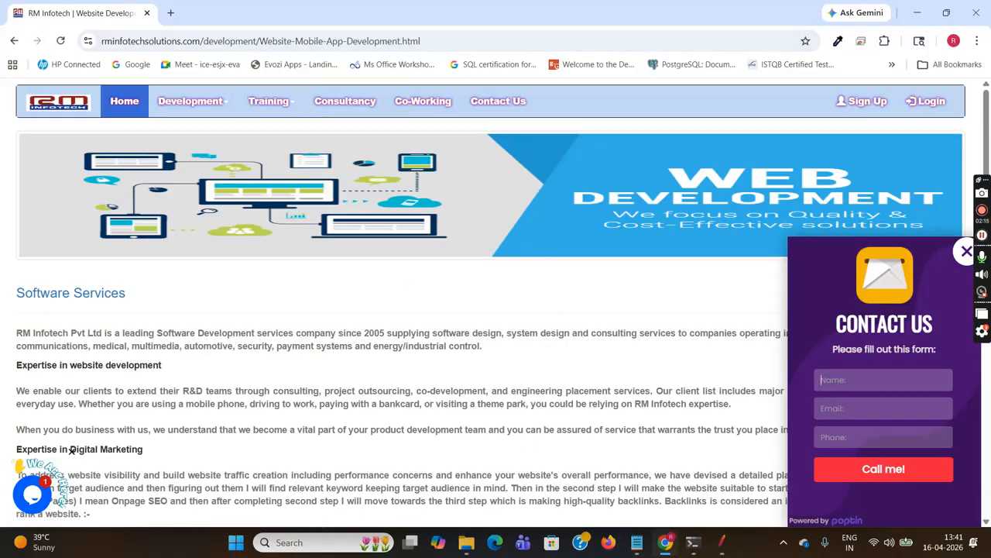
{"action": "left_click", "coordinate": [722, 542]}
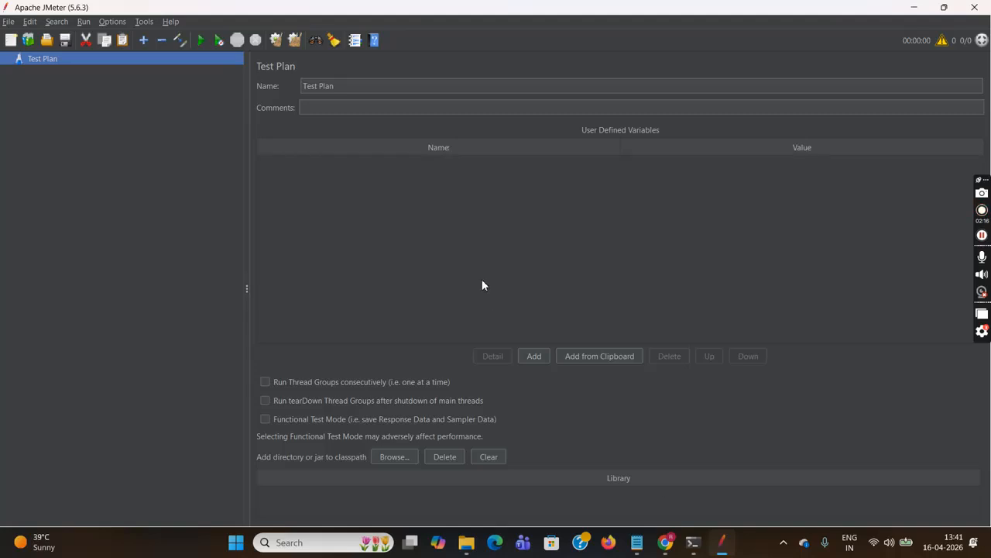
{"action": "left_click", "coordinate": [351, 88]}
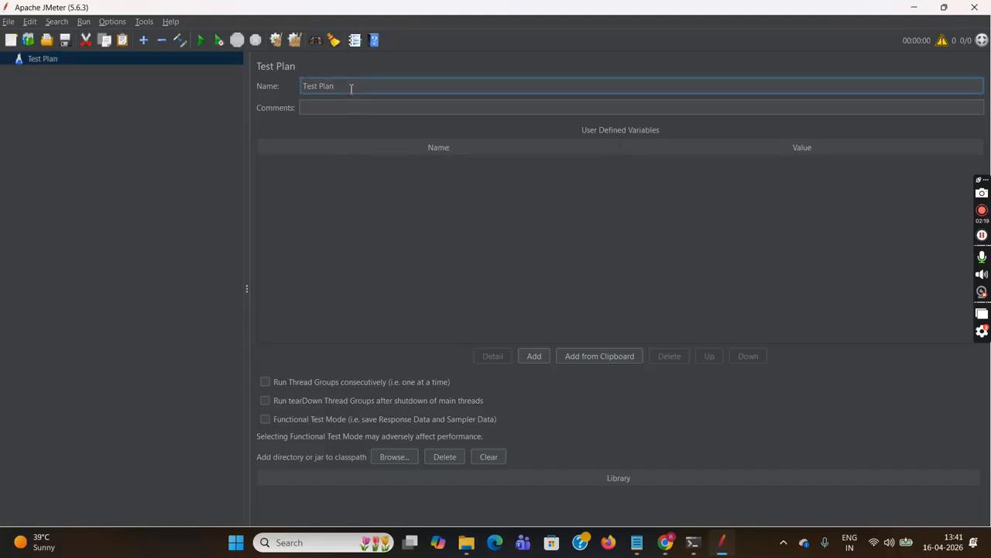
{"action": "key", "text": "BackSpace"}
{"action": "key", "text": "BackSpace"}
{"action": "key", "text": "BackSpace"}
{"action": "key", "text": "BackSpace"}
{"action": "key", "text": "BackSpace"}
{"action": "key", "text": "BackSpace"}
{"action": "key", "text": "BackSpace"}
{"action": "key", "text": "BackSpace"}
{"action": "key", "text": "BackSpace"}
{"action": "type", "text": "RMInfotech"}
{"action": "left_click", "coordinate": [144, 98]}
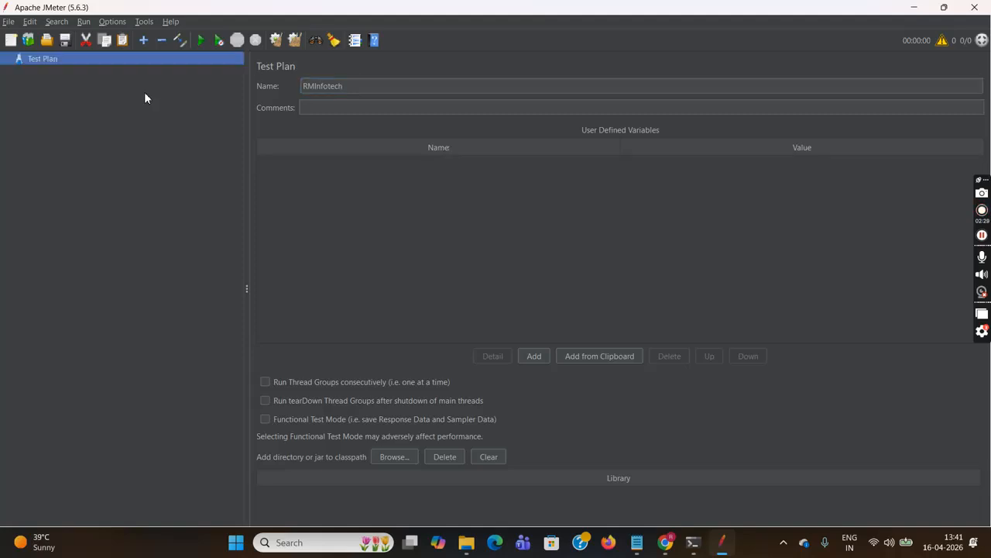
Step: Add a Thread Group to the RMInfotech test plan
{"action": "right_click", "coordinate": [67, 58]}
{"action": "mouse_move", "coordinate": [180, 66]}
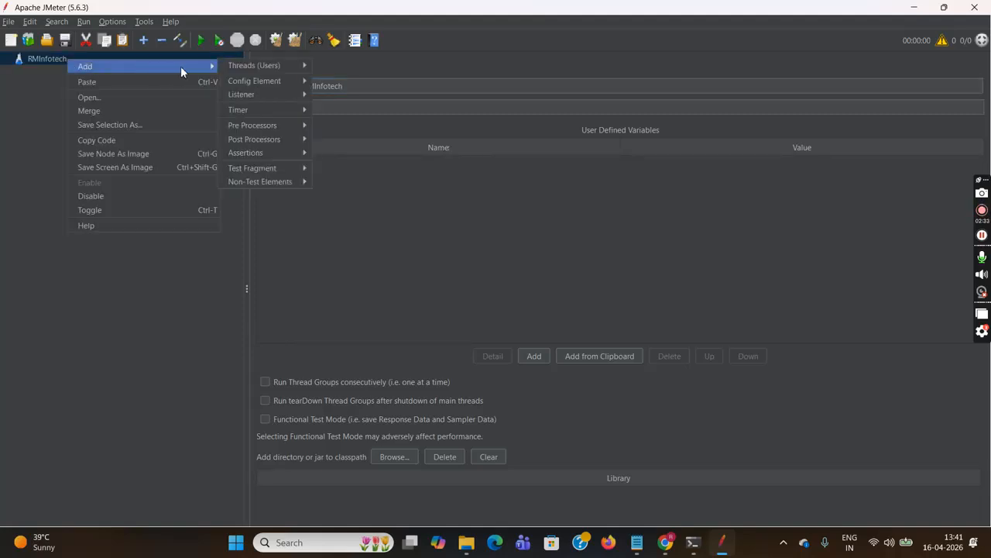
{"action": "mouse_move", "coordinate": [263, 65]}
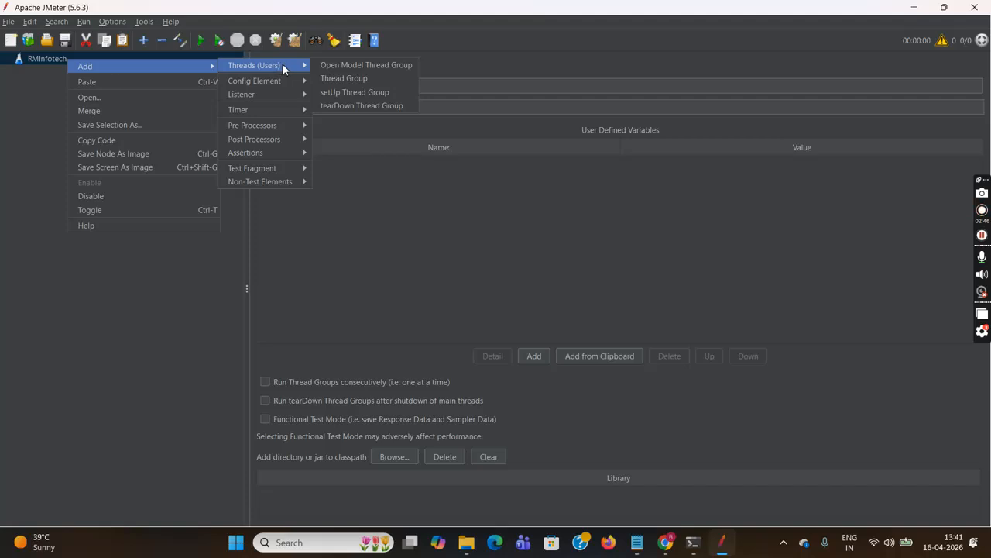
{"action": "left_click", "coordinate": [354, 82]}
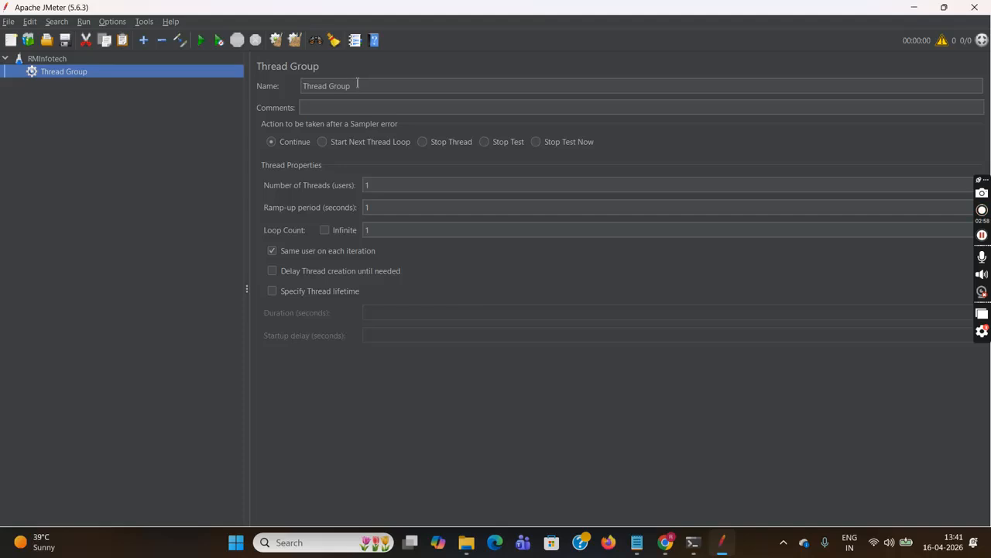
Step: Switch to Chrome, examine the Development and Training entries of the RM Infotech website, and return to JMeter
{"action": "mouse_move", "coordinate": [665, 544]}
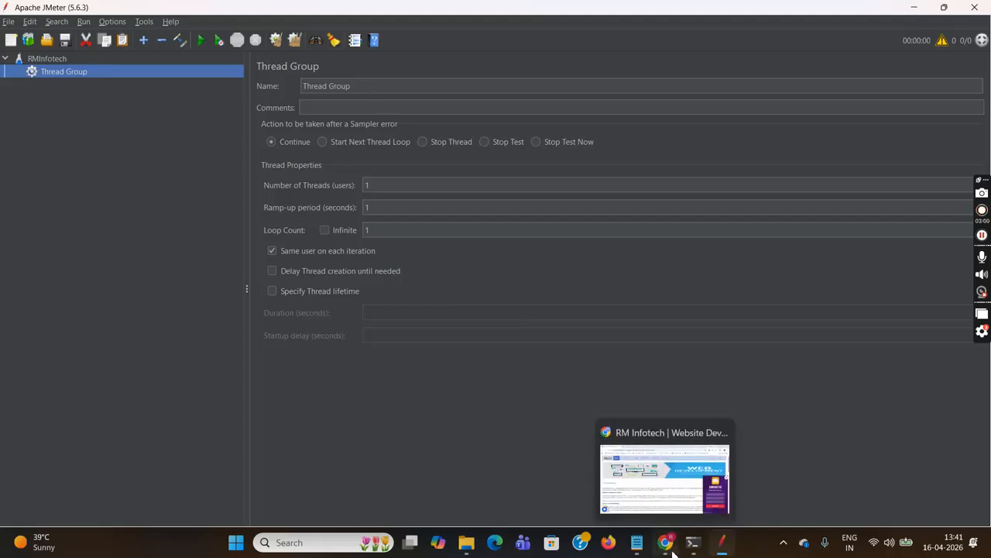
{"action": "left_click", "coordinate": [653, 451]}
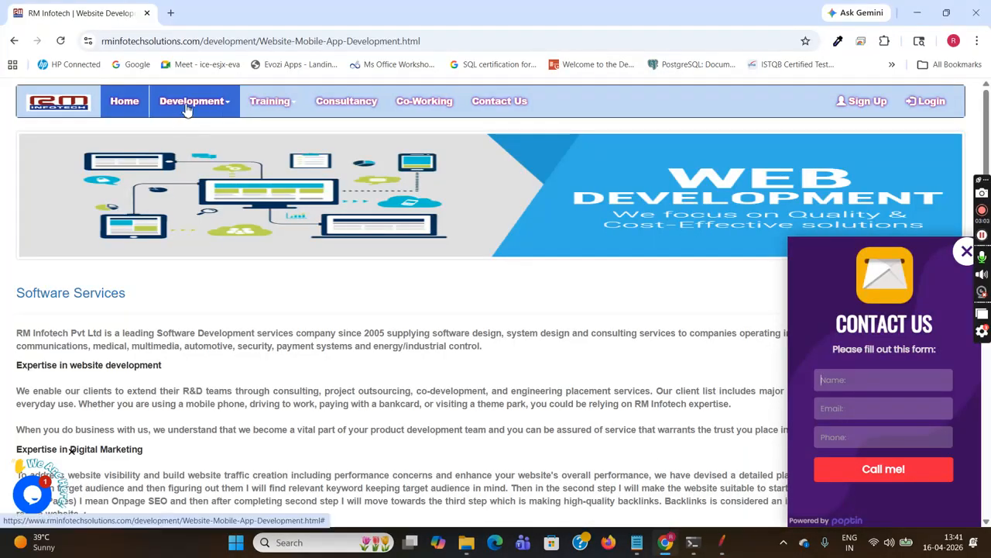
{"action": "left_click", "coordinate": [226, 105]}
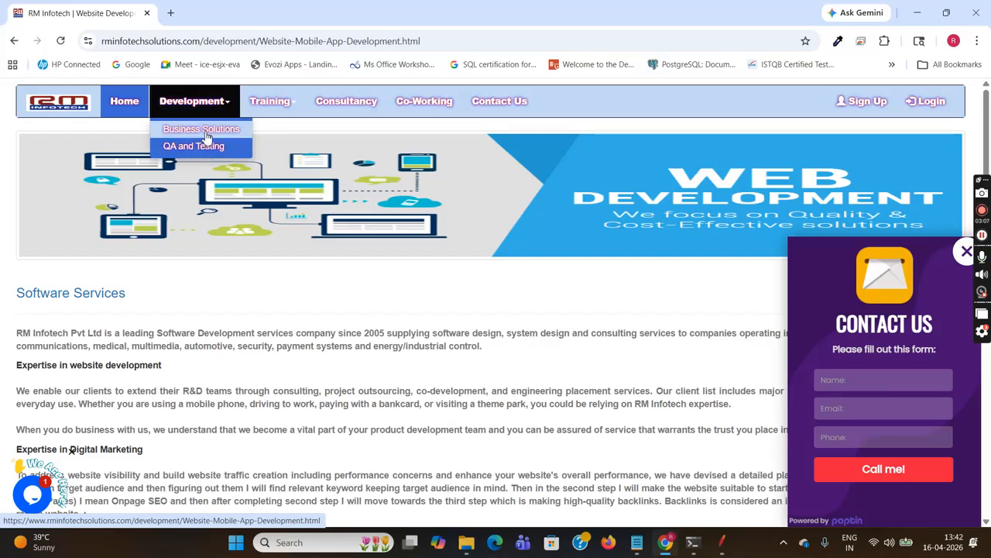
{"action": "left_click", "coordinate": [295, 113]}
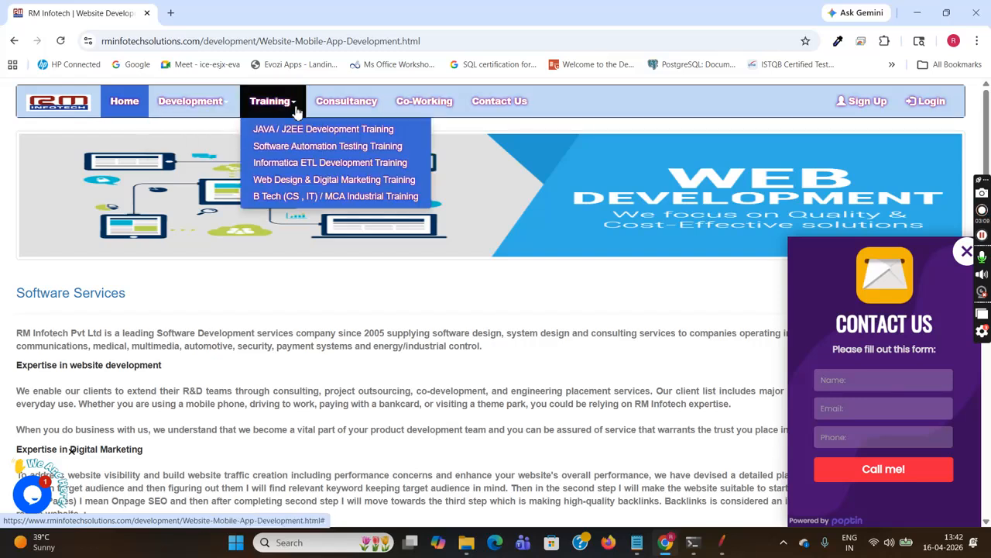
{"action": "left_click", "coordinate": [225, 114]}
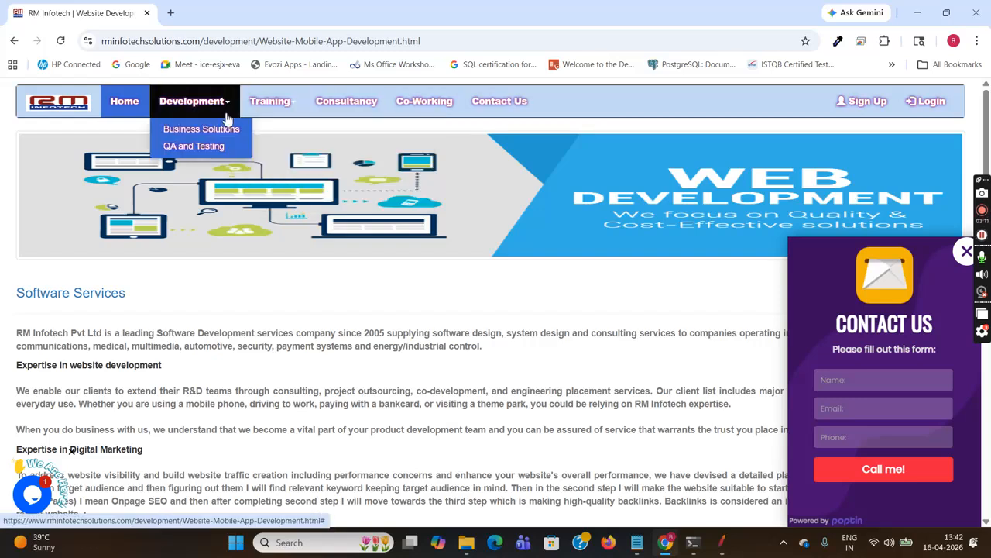
{"action": "left_click", "coordinate": [303, 114]}
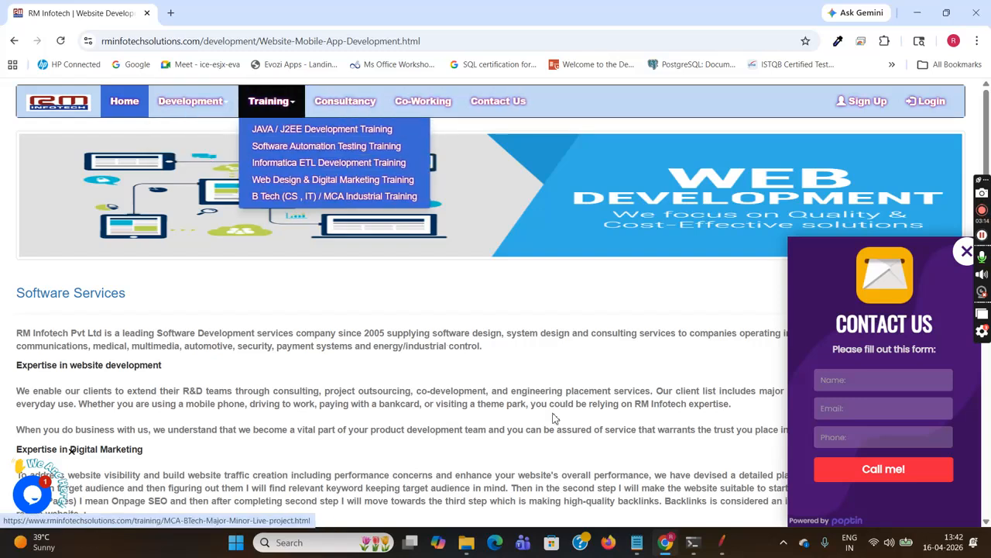
{"action": "left_click", "coordinate": [721, 542]}
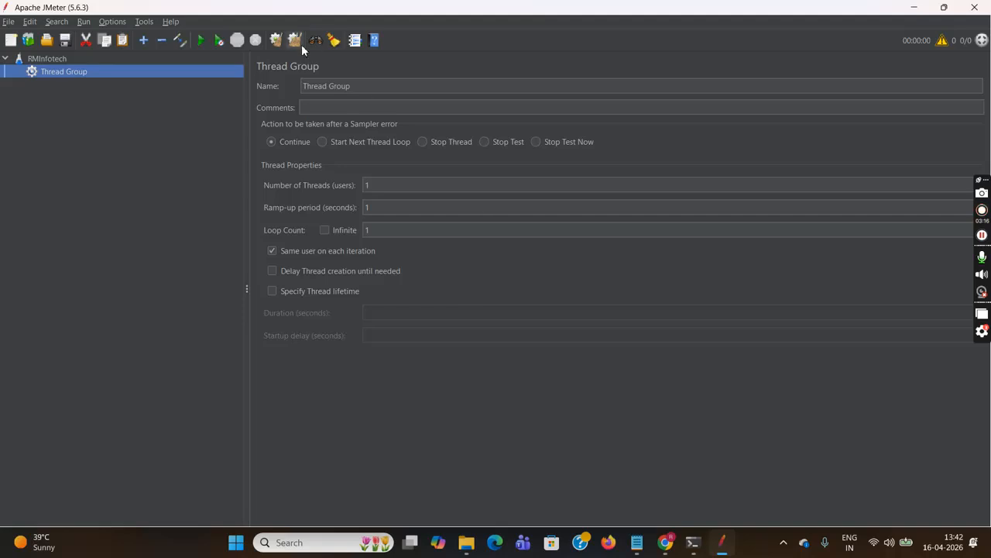
Step: Rename the thread group to DevelopmentThread Group
{"action": "left_click", "coordinate": [310, 87]}
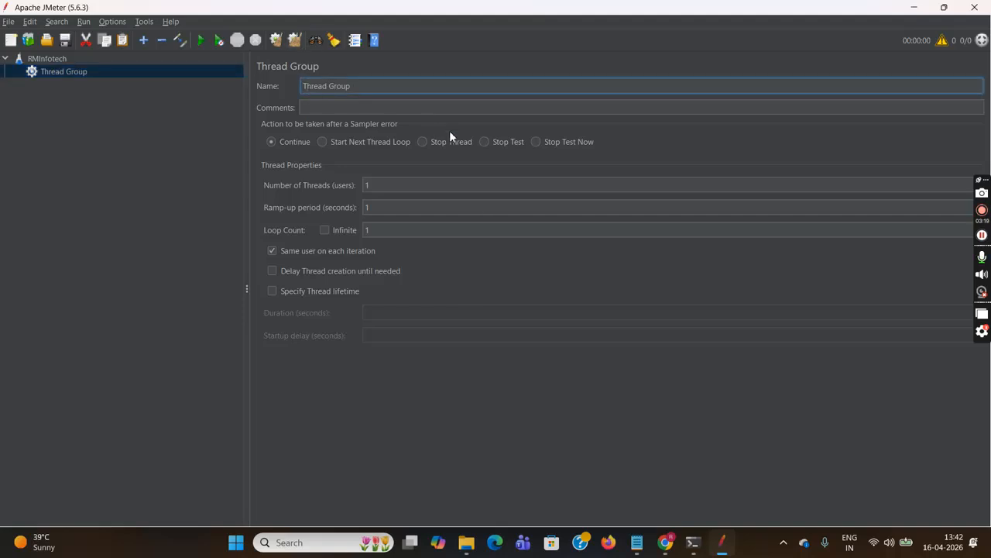
{"action": "type", "text": "Deve"}
{"action": "type", "text": "lopment"}
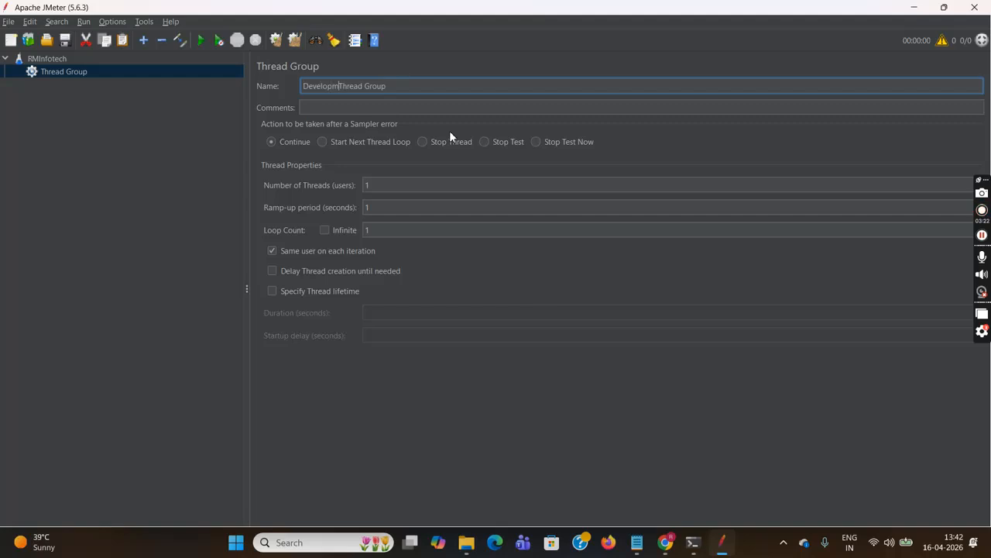
{"action": "left_click", "coordinate": [149, 139]}
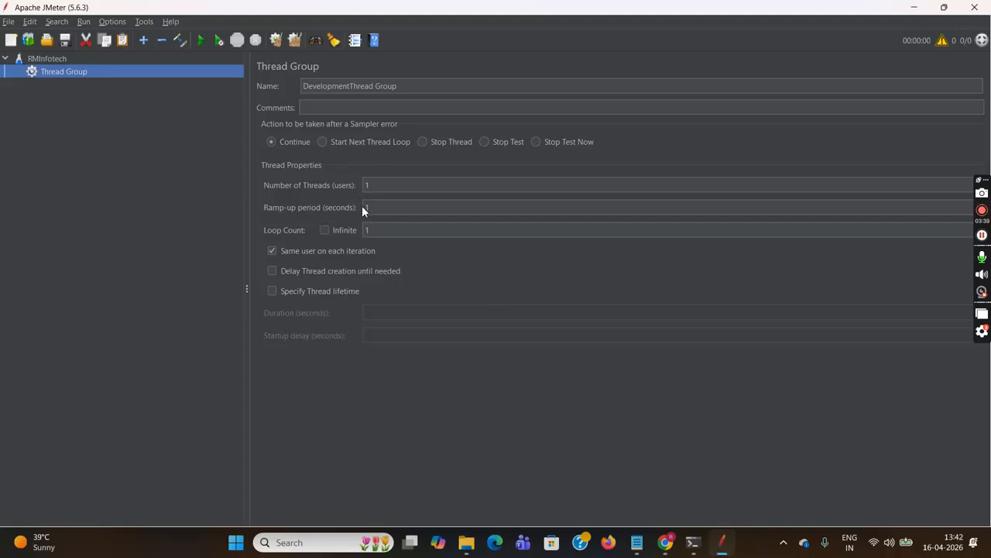
Step: Examine the thread group's number of threads, ramp-up period and loop count settings
{"action": "left_click", "coordinate": [378, 186]}
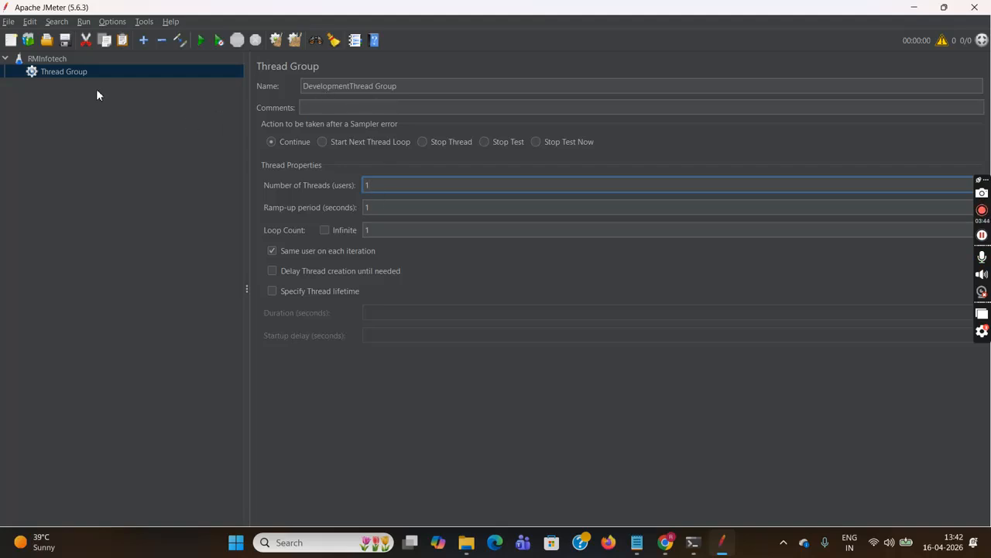
{"action": "left_click", "coordinate": [388, 209]}
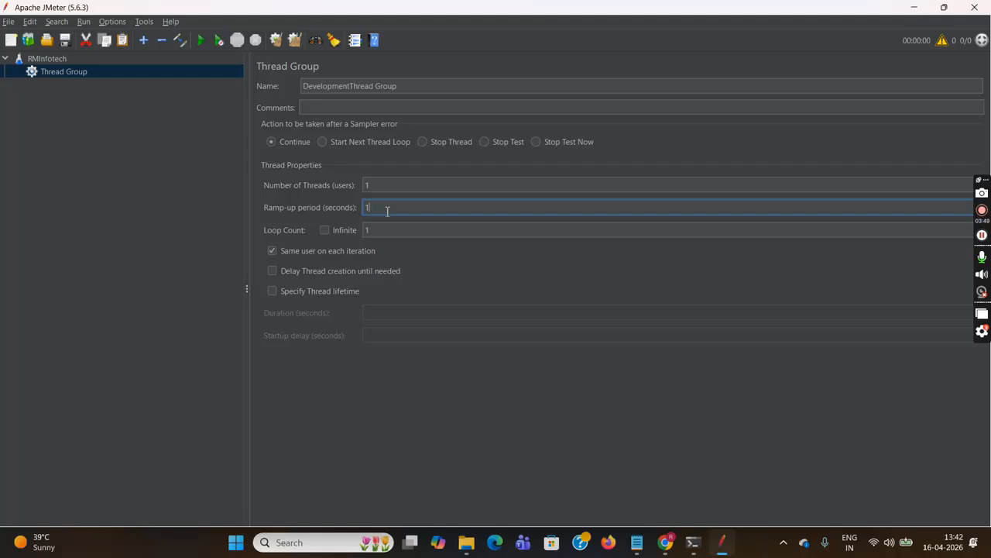
{"action": "left_click", "coordinate": [384, 186]}
{"action": "left_click", "coordinate": [384, 208]}
{"action": "left_click", "coordinate": [387, 232]}
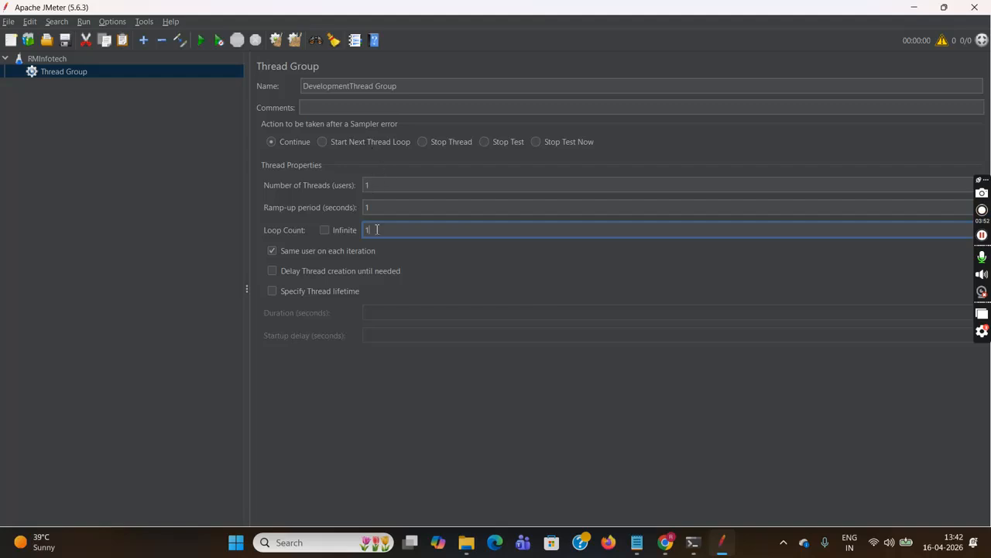
Step: Add a second Thread Group to the RMInfotech test plan
{"action": "left_click", "coordinate": [63, 62]}
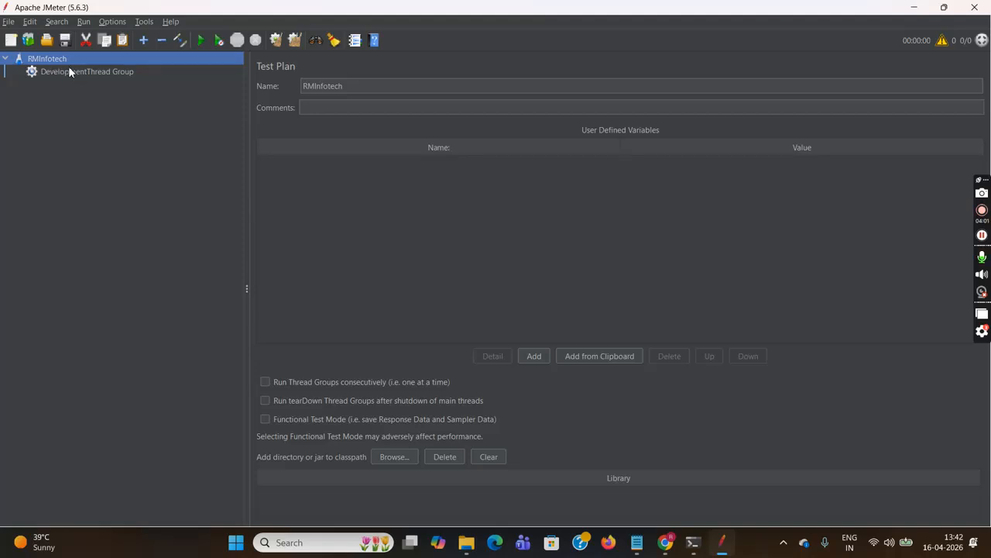
{"action": "right_click", "coordinate": [64, 59]}
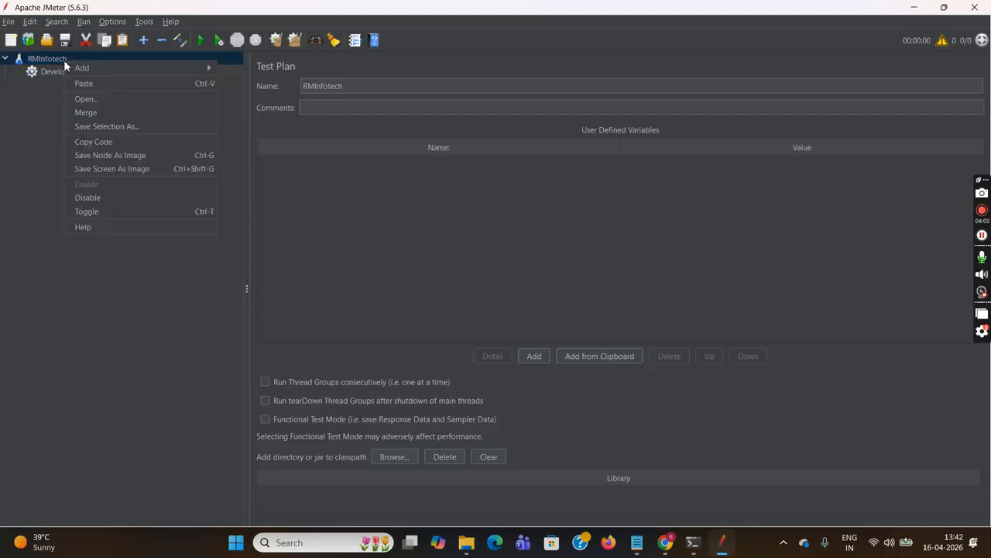
{"action": "mouse_move", "coordinate": [196, 68]}
{"action": "mouse_move", "coordinate": [283, 69]}
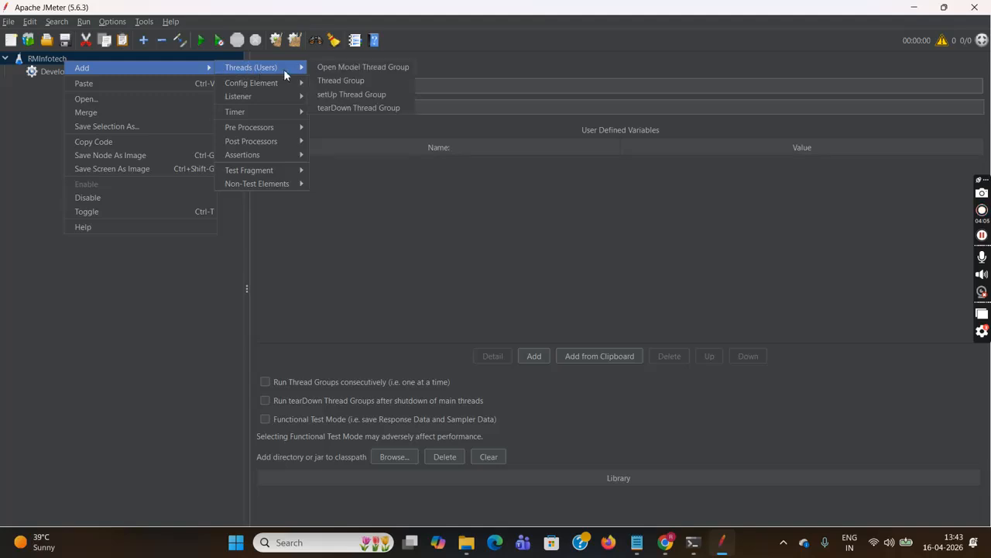
{"action": "left_click", "coordinate": [350, 79]}
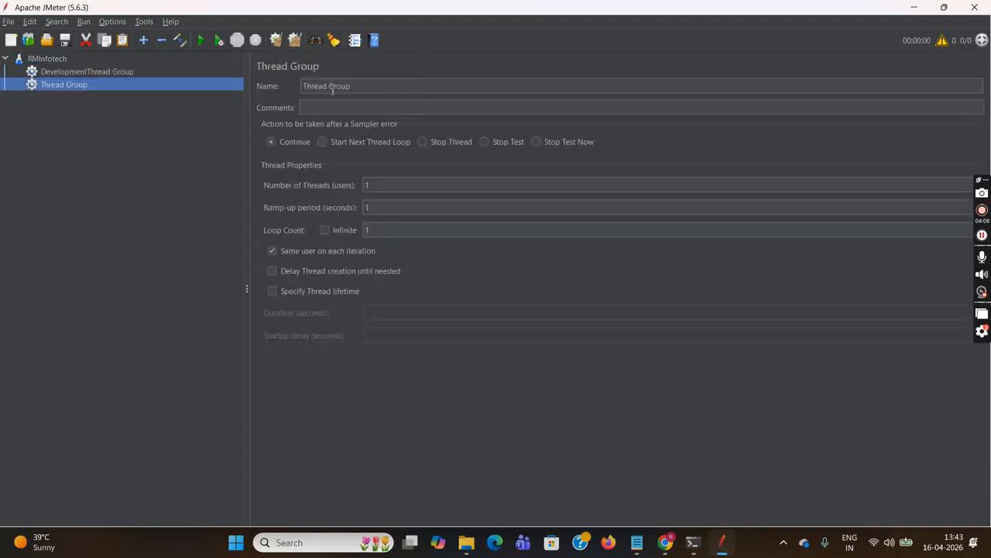
Step: Rename the second thread group to TrainingThread Group
{"action": "left_click", "coordinate": [307, 87]}
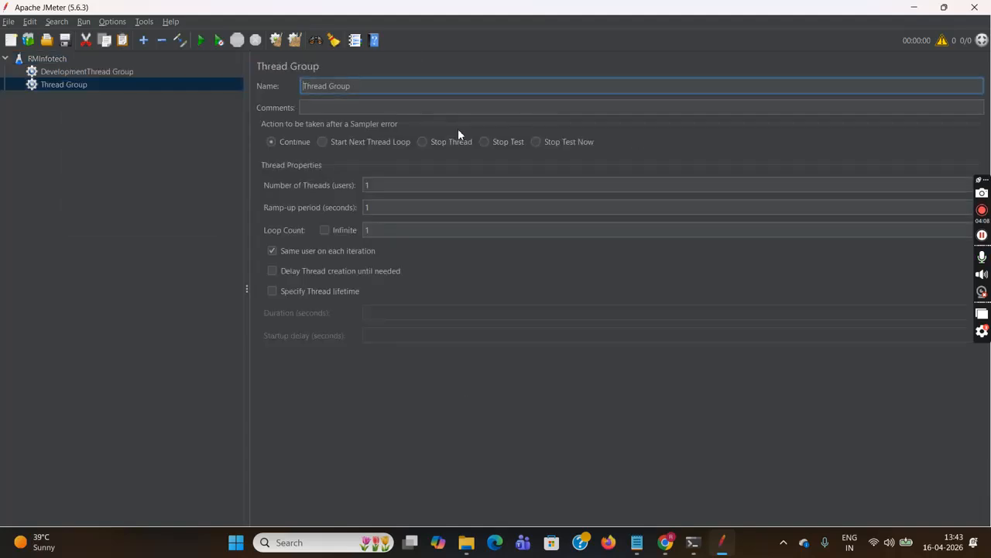
{"action": "type", "text": "Training"}
{"action": "left_click", "coordinate": [175, 160]}
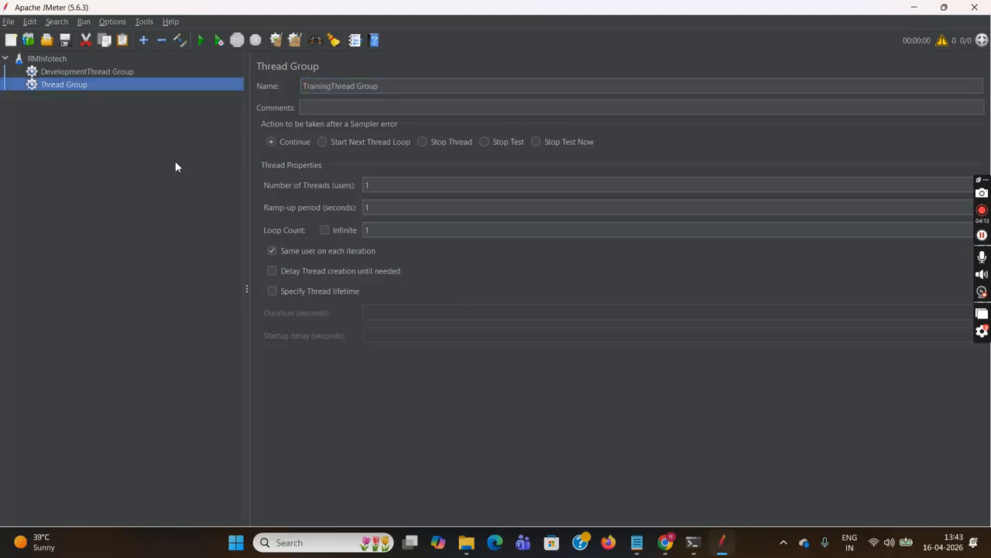
Step: Review the RMInfotech test plan and its thread groups, compare them with the website's sections in Chrome, and return to JMeter
{"action": "left_click", "coordinate": [48, 59]}
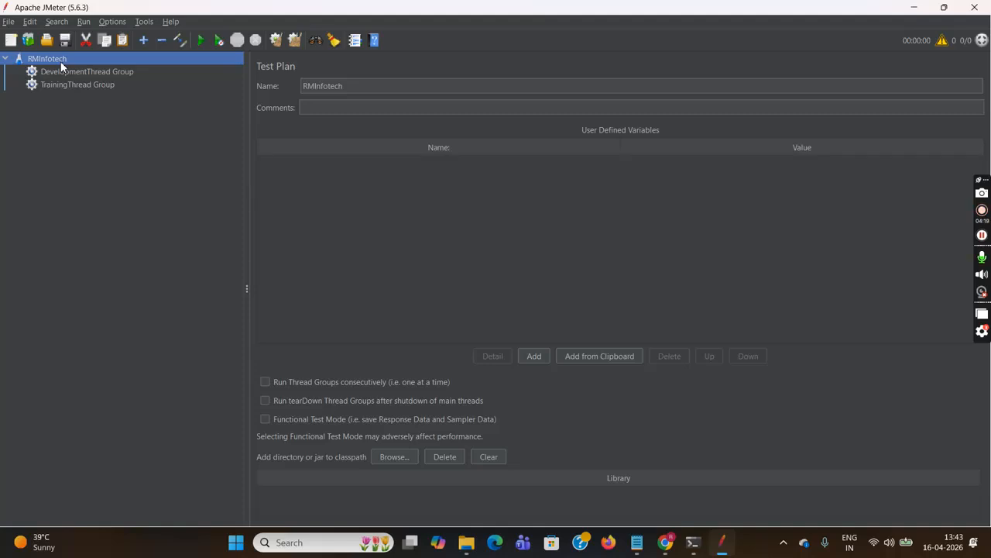
{"action": "left_click", "coordinate": [78, 73]}
{"action": "left_click", "coordinate": [82, 85]}
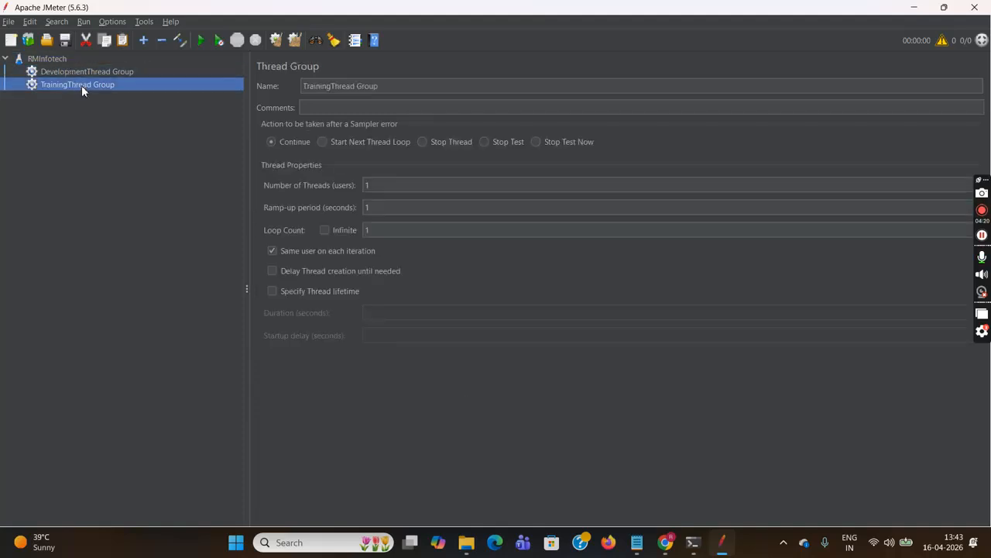
{"action": "left_click", "coordinate": [665, 542]}
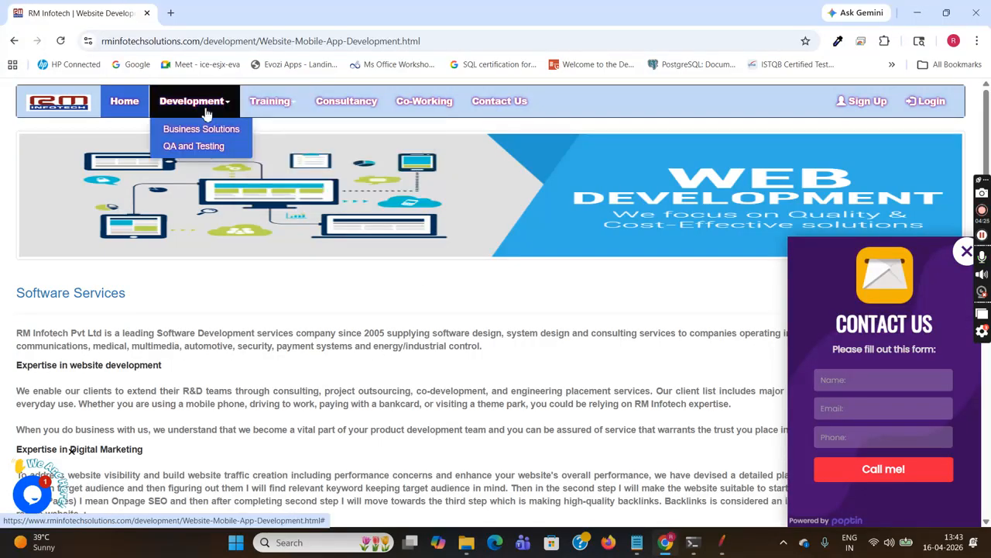
{"action": "left_click", "coordinate": [723, 542]}
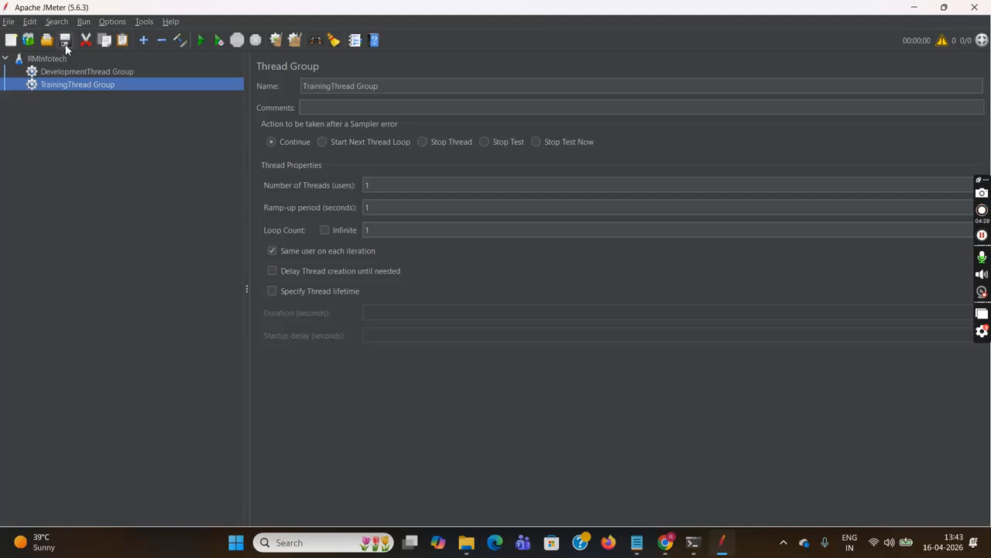
Step: Add an HTTP Request sampler to DevelopmentThread Group
{"action": "left_click", "coordinate": [90, 71]}
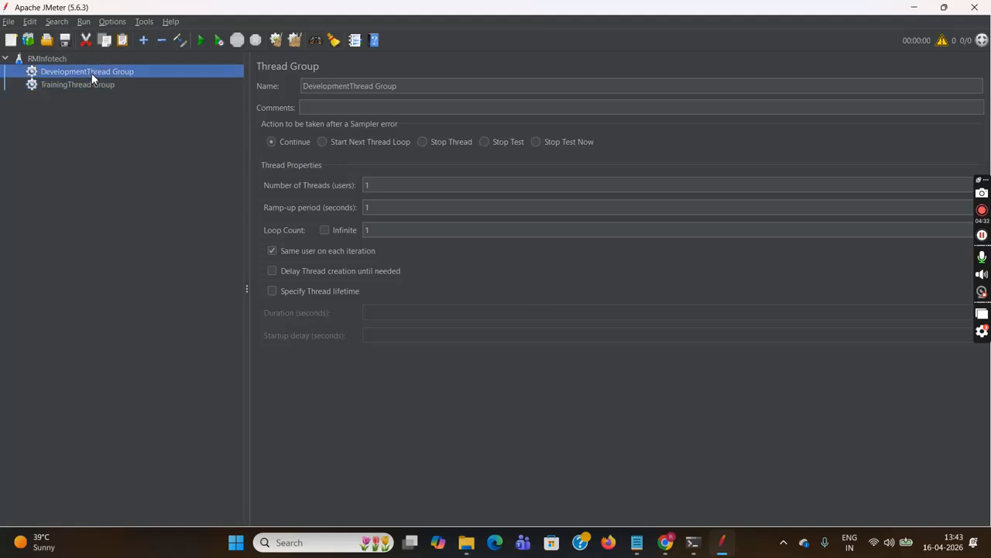
{"action": "right_click", "coordinate": [91, 72]}
{"action": "mouse_move", "coordinate": [207, 83]}
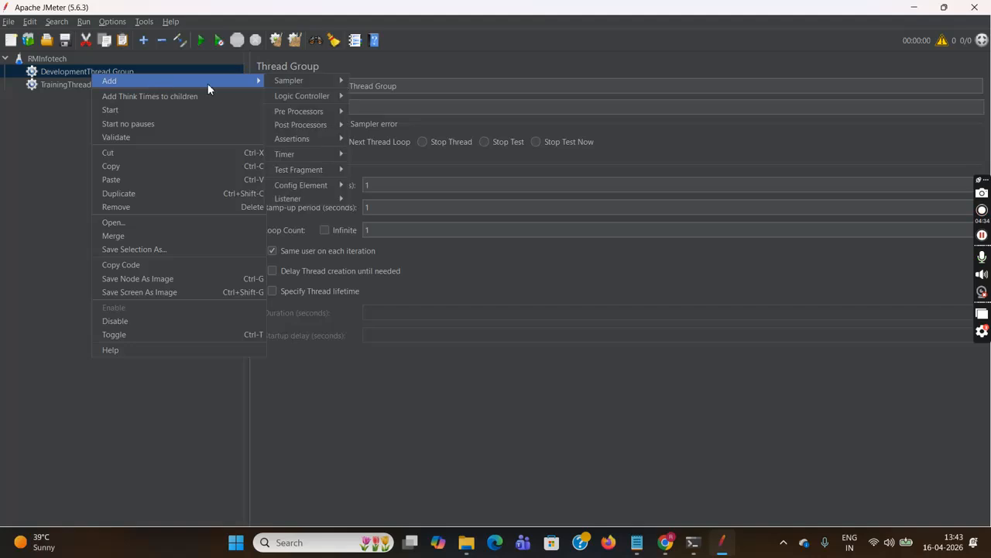
{"action": "mouse_move", "coordinate": [292, 80]}
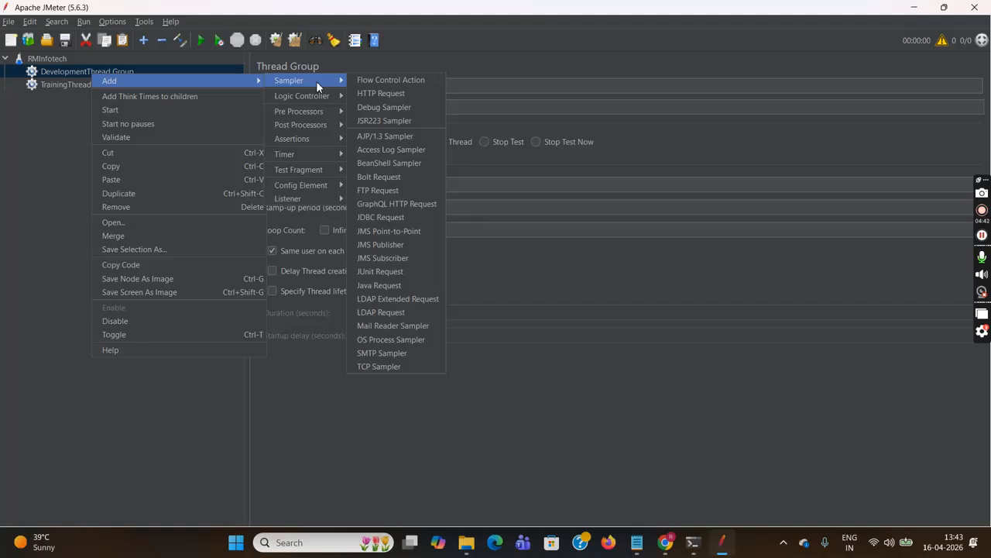
{"action": "mouse_move", "coordinate": [325, 81]}
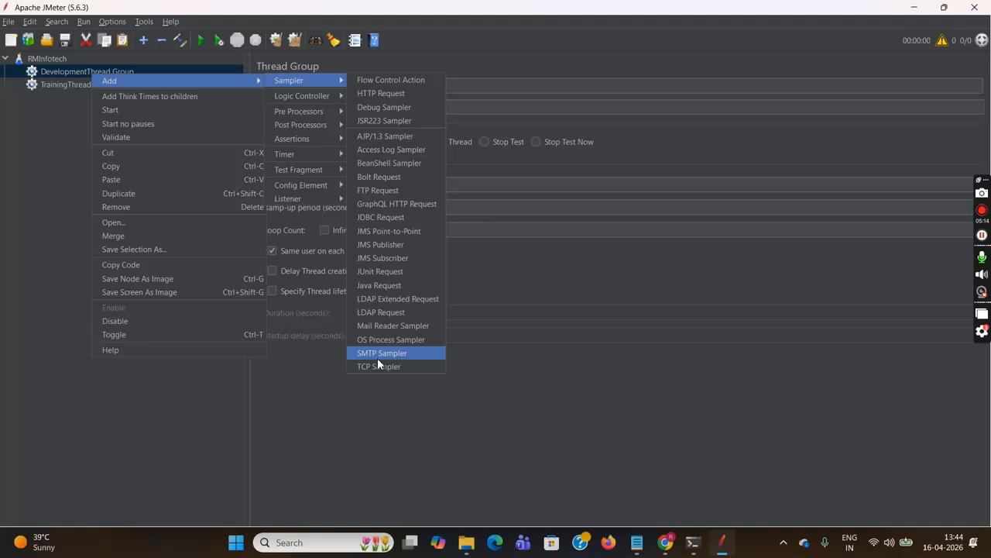
{"action": "left_click", "coordinate": [383, 93]}
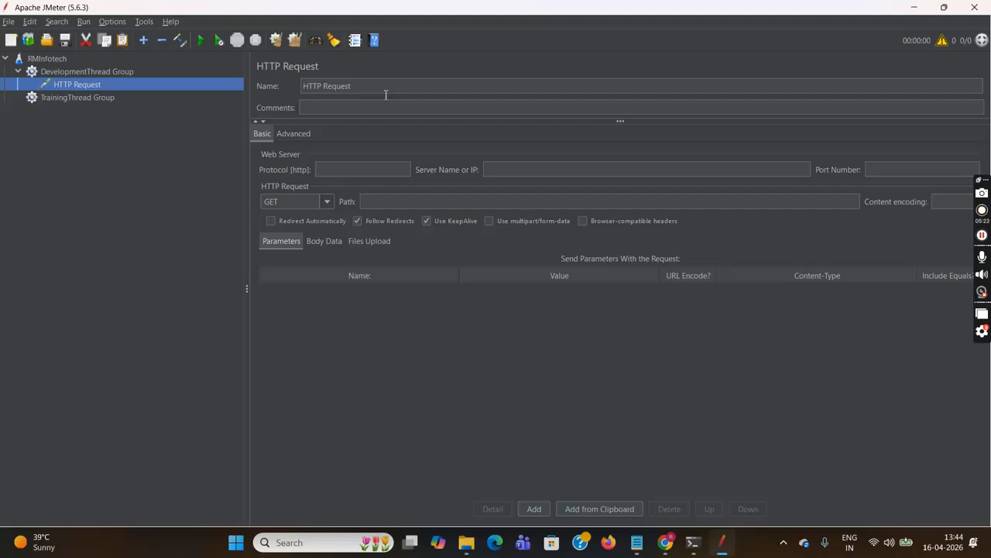
Step: Check the website's Development entries in Chrome, and rename the HTTP Request in JMeter to BusinessHTTP Request
{"action": "left_click", "coordinate": [308, 86]}
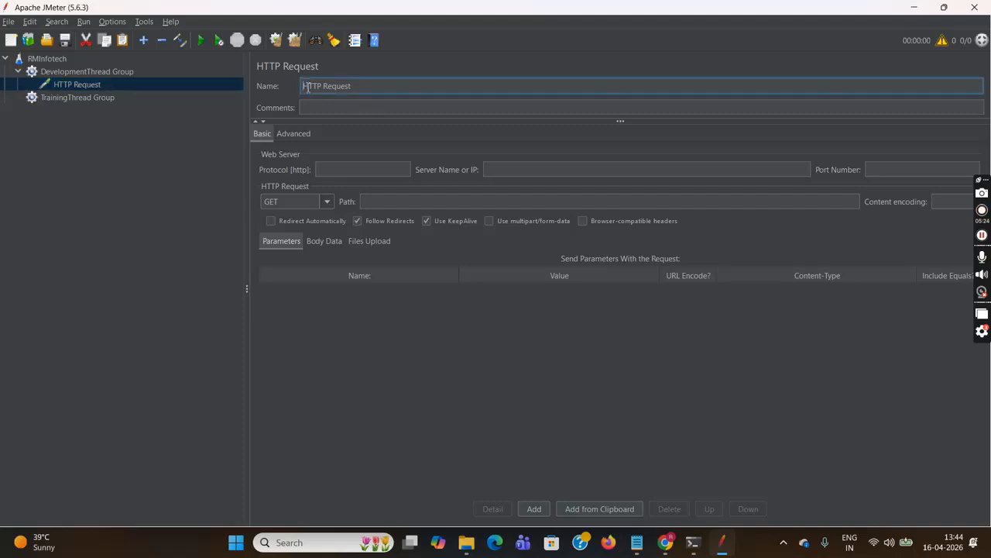
{"action": "left_click", "coordinate": [666, 543]}
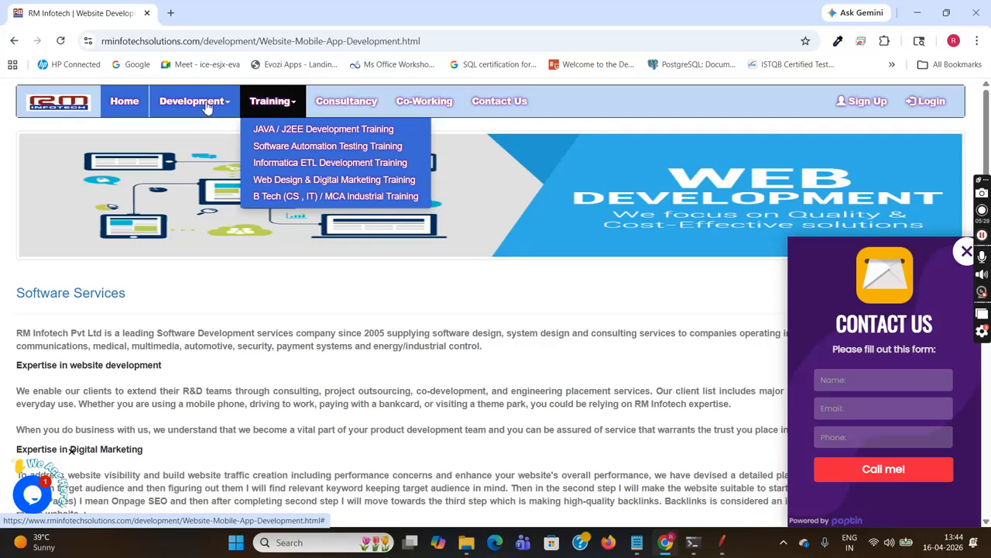
{"action": "mouse_move", "coordinate": [208, 109]}
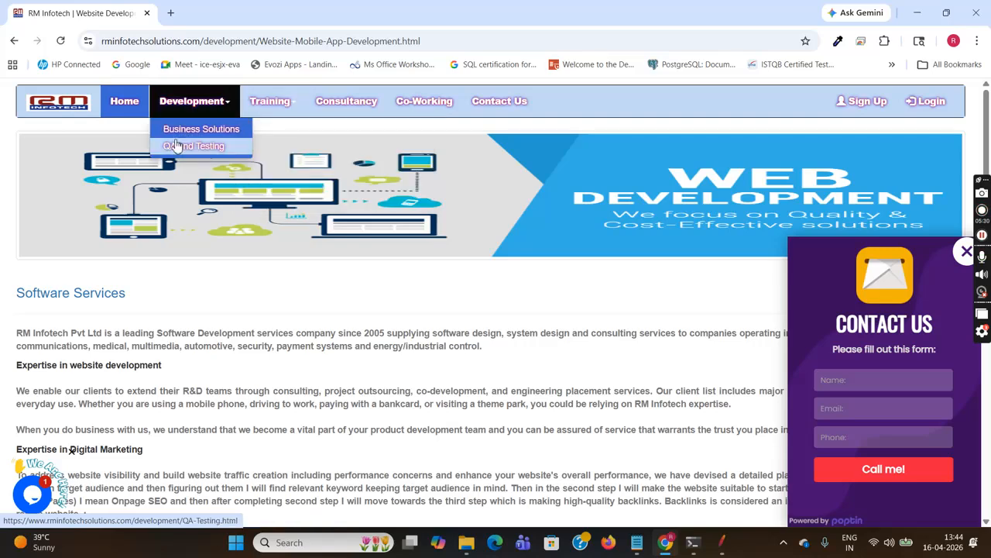
{"action": "left_click", "coordinate": [721, 542]}
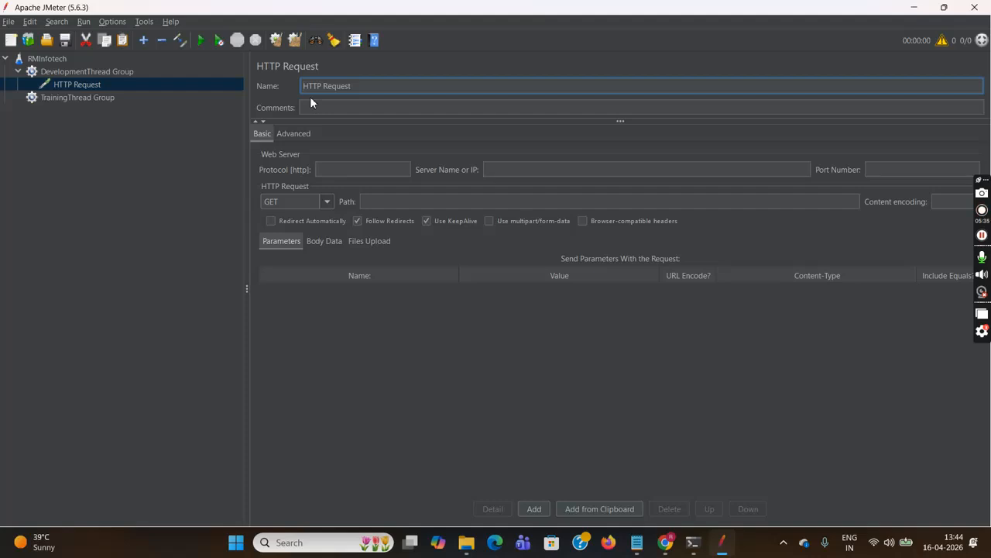
{"action": "type", "text": "Business"}
{"action": "left_click", "coordinate": [181, 158]}
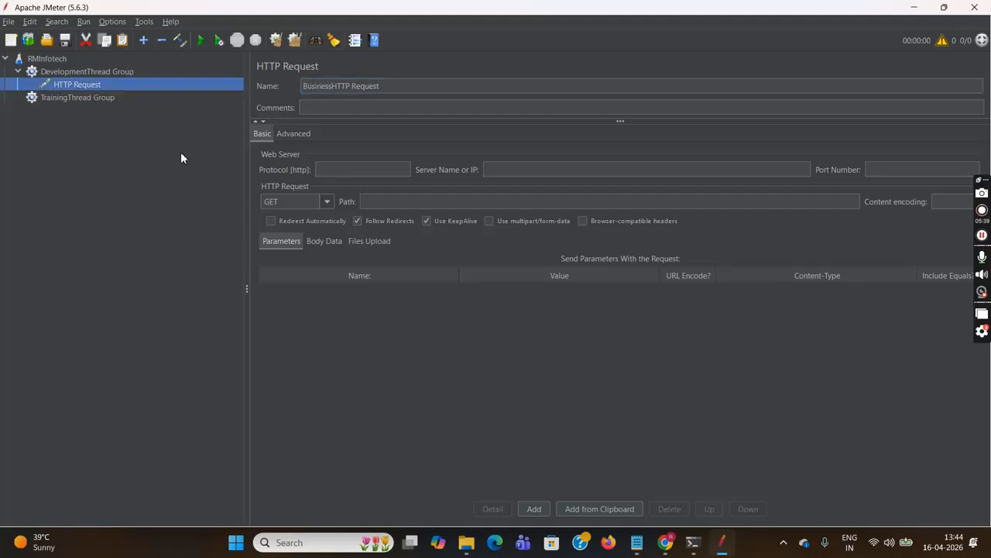
Step: Add a second HTTP Request sampler to DevelopmentThread Group and name it QAHTTP Request
{"action": "left_click", "coordinate": [114, 72]}
{"action": "right_click", "coordinate": [114, 74]}
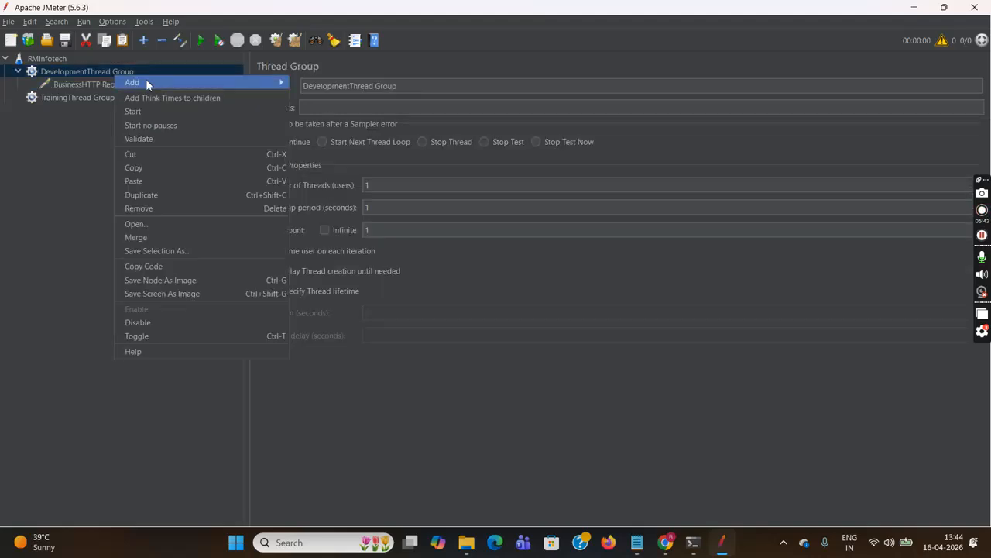
{"action": "mouse_move", "coordinate": [245, 81]}
{"action": "mouse_move", "coordinate": [345, 84]}
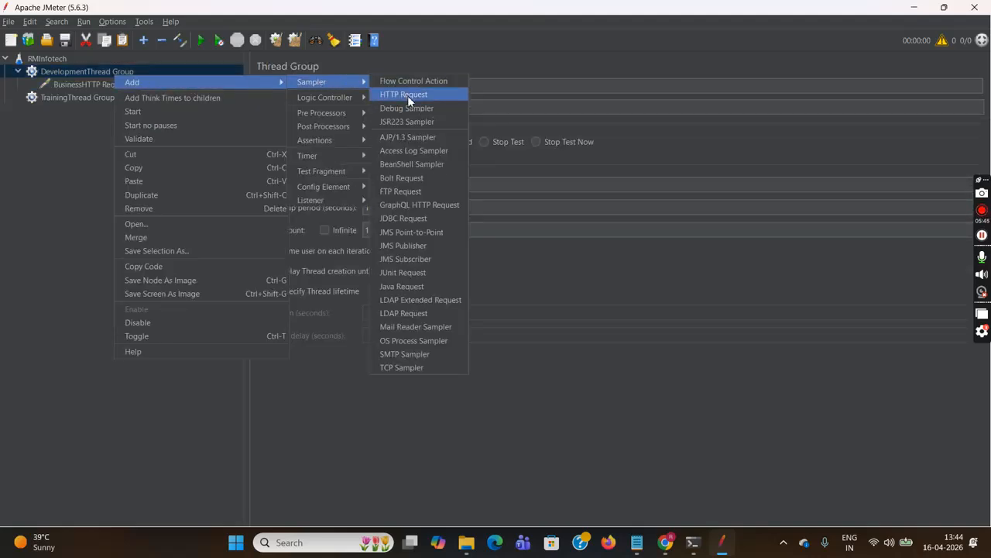
{"action": "left_click", "coordinate": [407, 95]}
{"action": "left_click", "coordinate": [308, 90]}
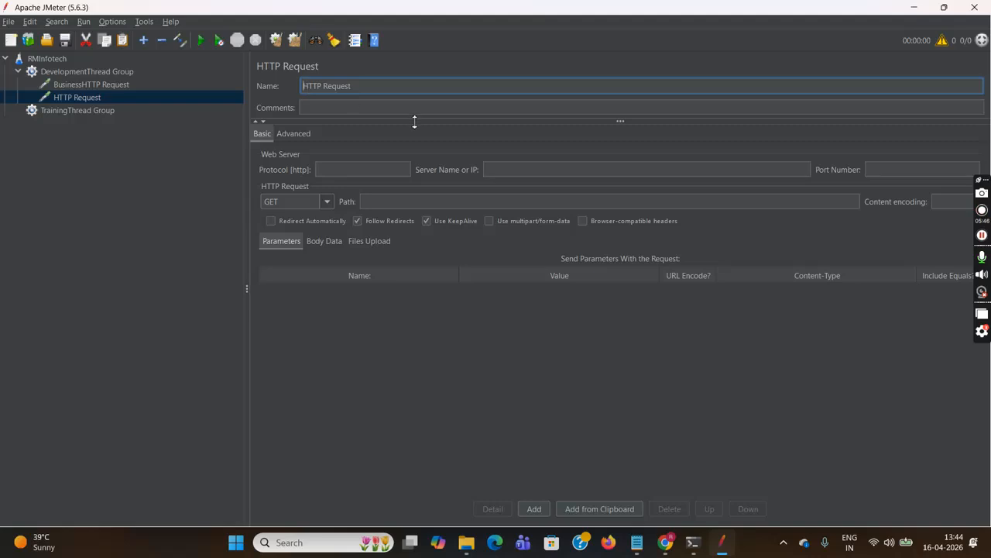
{"action": "type", "text": "CA"}
{"action": "left_click", "coordinate": [207, 176]}
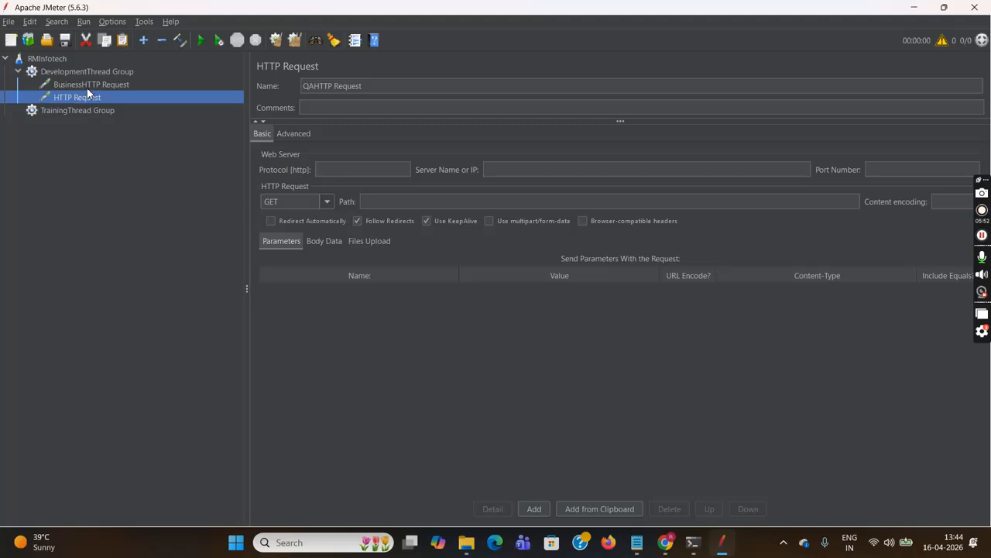
Step: Add an HTTP Request sampler to TrainingThread Group
{"action": "left_click", "coordinate": [93, 113]}
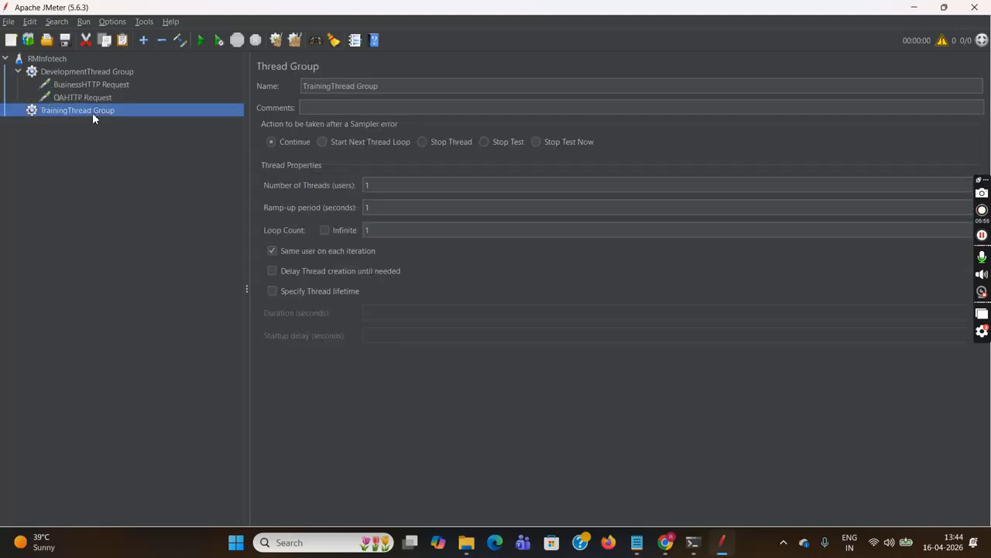
{"action": "right_click", "coordinate": [92, 112]}
{"action": "mouse_move", "coordinate": [209, 121]}
{"action": "mouse_move", "coordinate": [273, 124]}
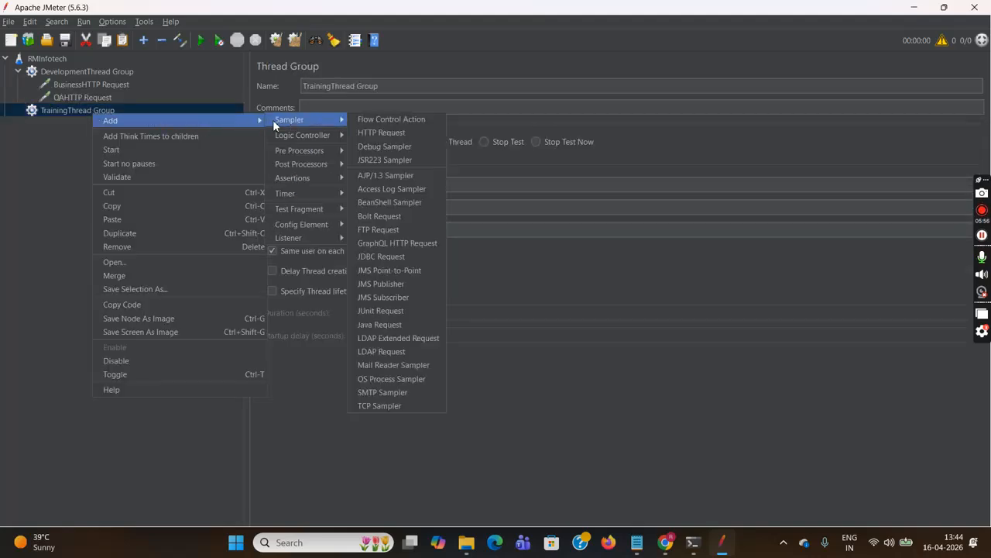
{"action": "left_click", "coordinate": [381, 132]}
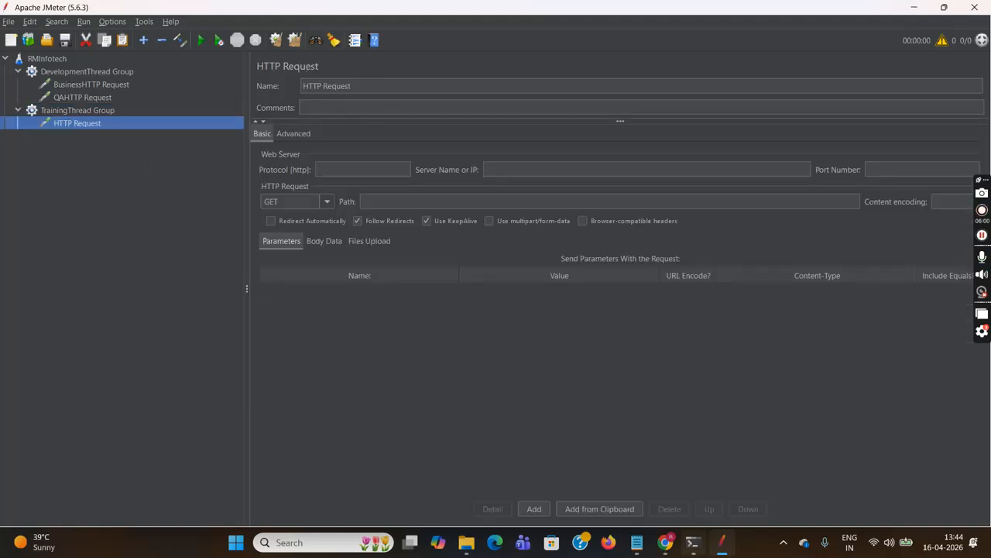
Step: Check the website's Training entries in Chrome, and rename the training group's HTTP Request in JMeter to JavaHTTP Request
{"action": "left_click", "coordinate": [665, 543]}
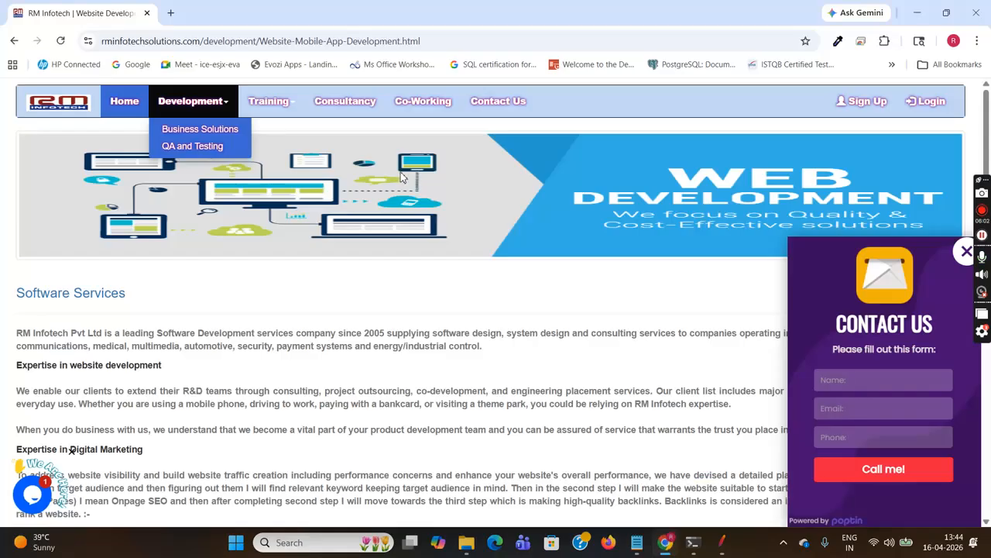
{"action": "left_click", "coordinate": [297, 112]}
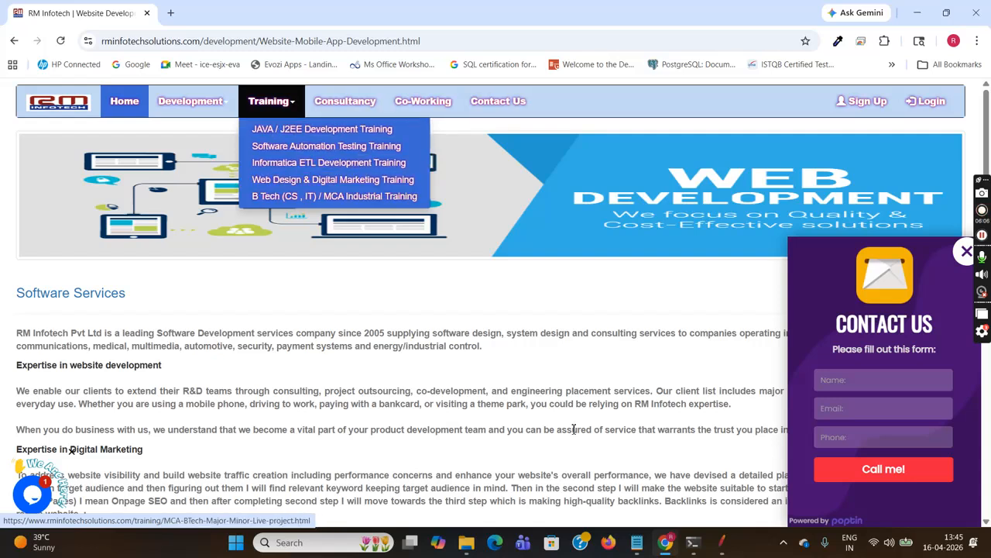
{"action": "left_click", "coordinate": [713, 550]}
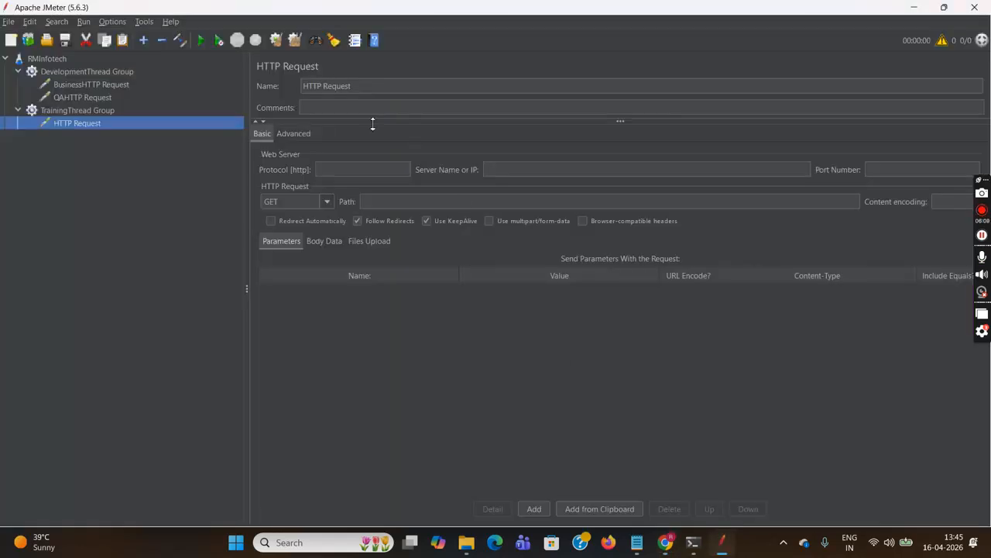
{"action": "left_click", "coordinate": [310, 87]}
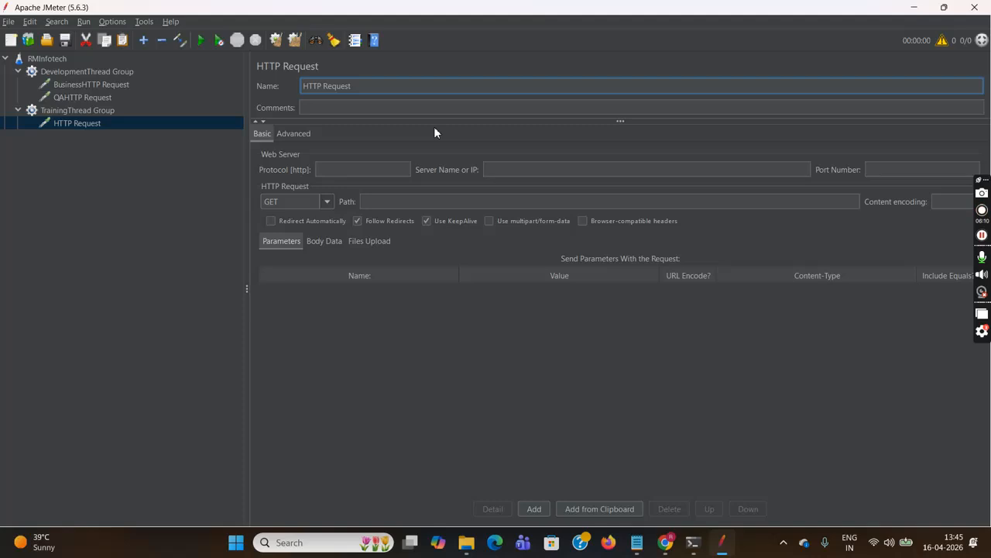
{"action": "type", "text": "Java"}
{"action": "left_click", "coordinate": [120, 156]}
Step: Add a second HTTP Request sampler to TrainingThread Group and name it WebDesignHTTP Request
{"action": "left_click", "coordinate": [99, 112]}
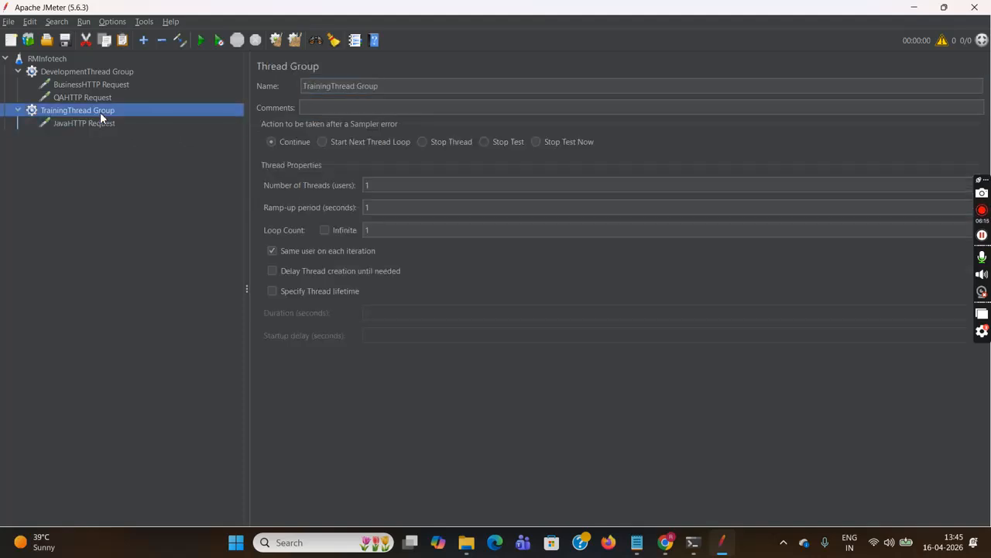
{"action": "right_click", "coordinate": [100, 112]}
{"action": "mouse_move", "coordinate": [188, 120]}
{"action": "mouse_move", "coordinate": [333, 124]}
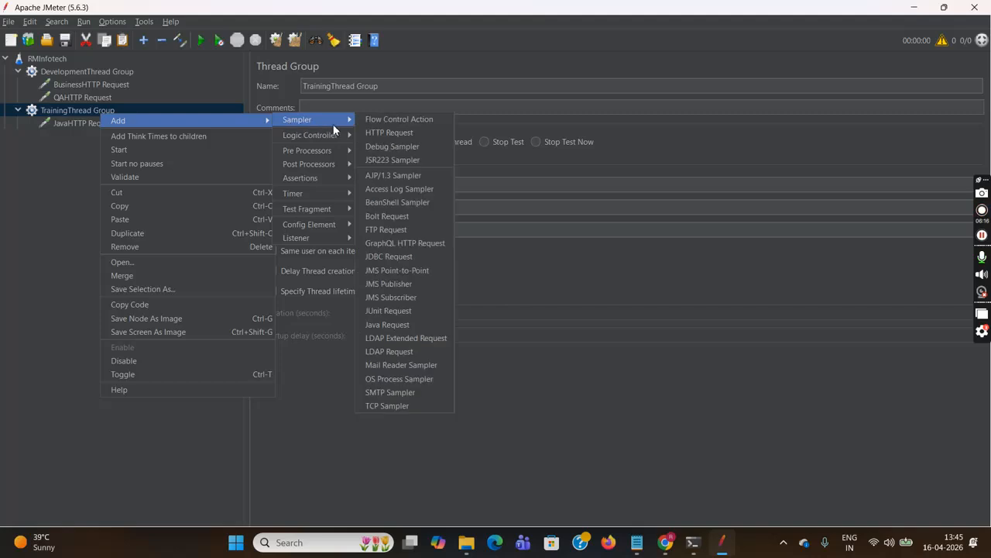
{"action": "left_click", "coordinate": [402, 133]}
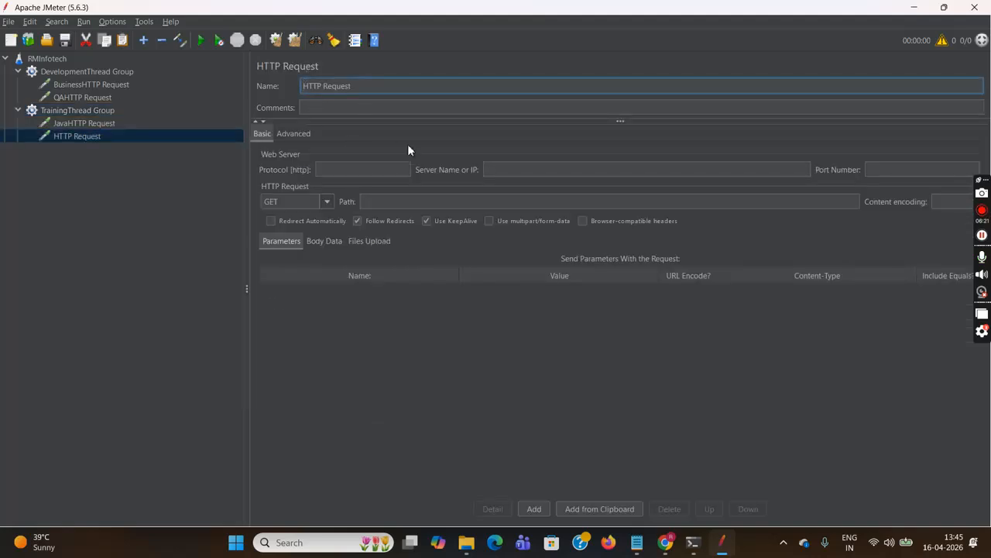
{"action": "type", "text": "Web"}
{"action": "type", "text": "Design"}
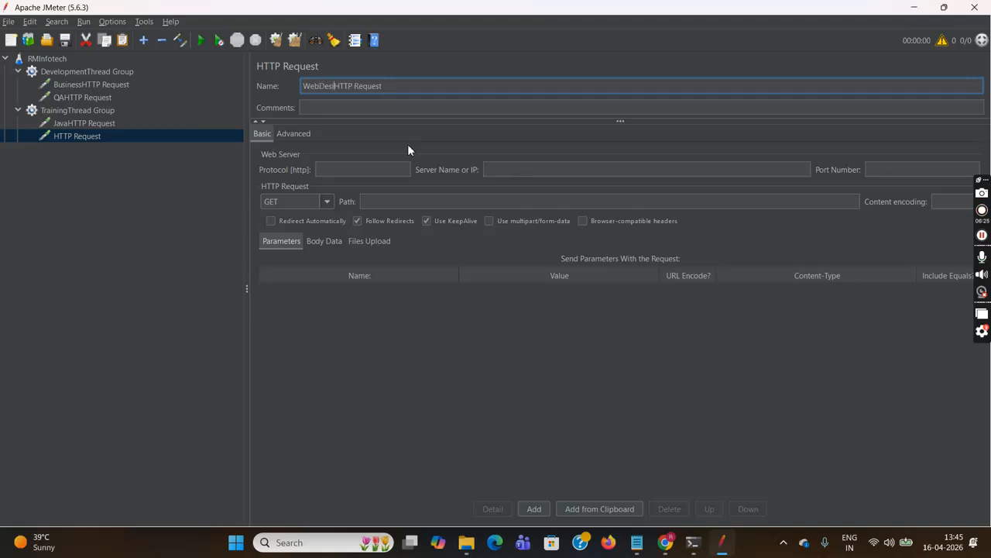
{"action": "left_click", "coordinate": [133, 247]}
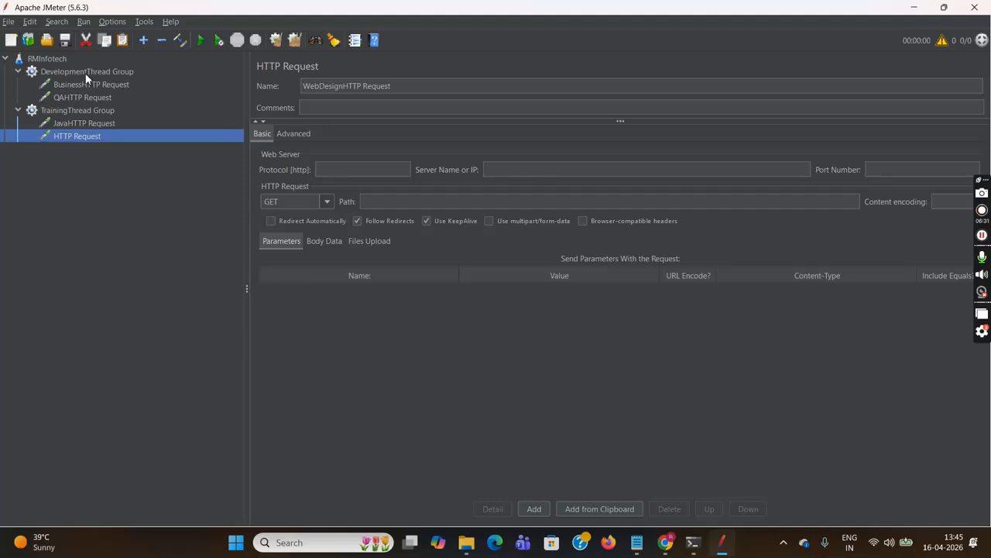
Step: Review the RMInfotech test plan with its Development and Training thread groups and their HTTP requests
{"action": "left_click", "coordinate": [47, 59]}
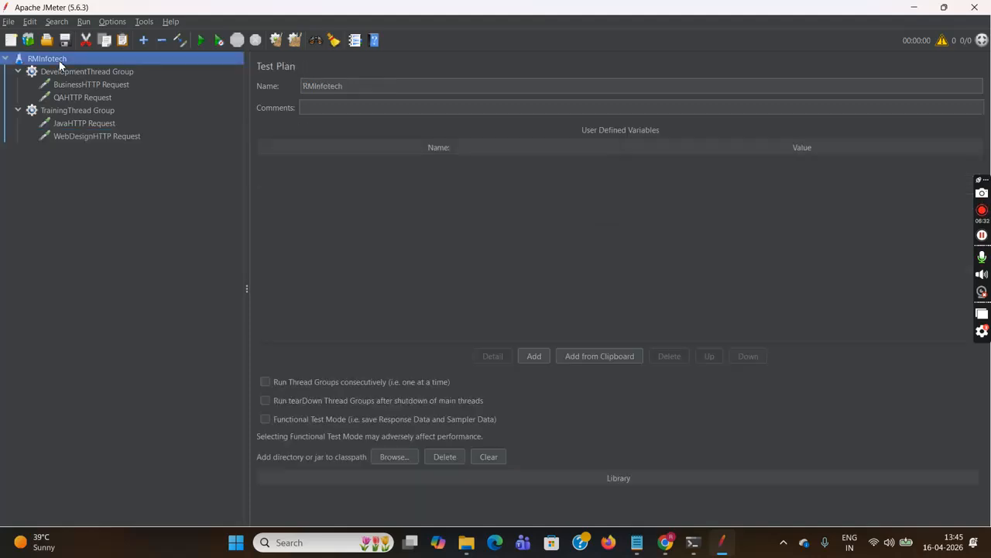
{"action": "left_click", "coordinate": [75, 72]}
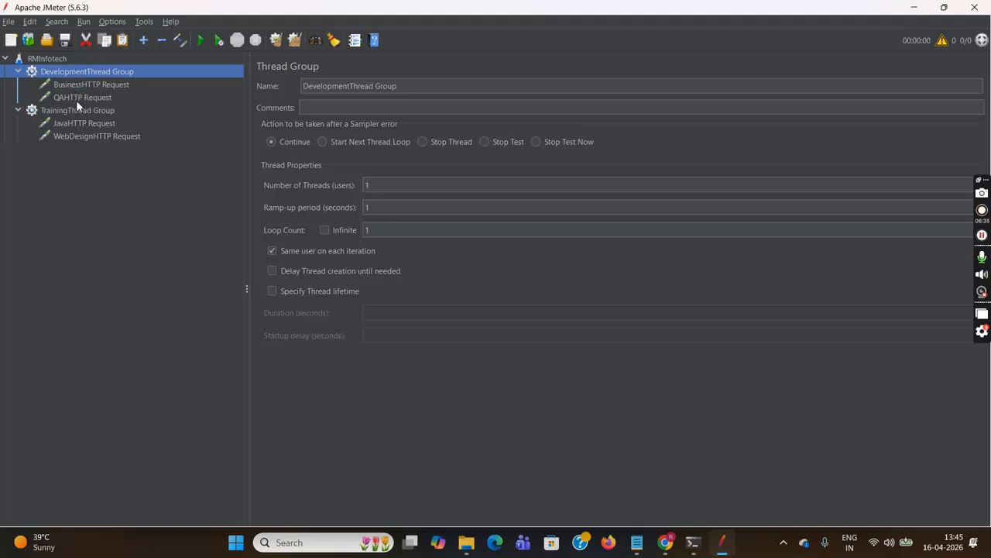
{"action": "left_click", "coordinate": [79, 110]}
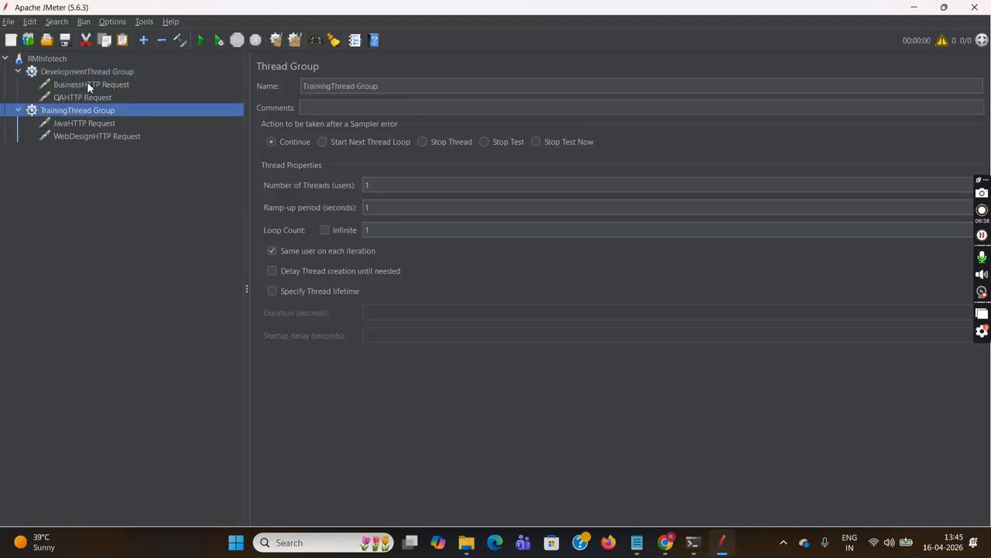
Step: Check the settings of the HTTP Request samplers in both thread groups
{"action": "left_click", "coordinate": [87, 83]}
{"action": "left_click", "coordinate": [88, 97]}
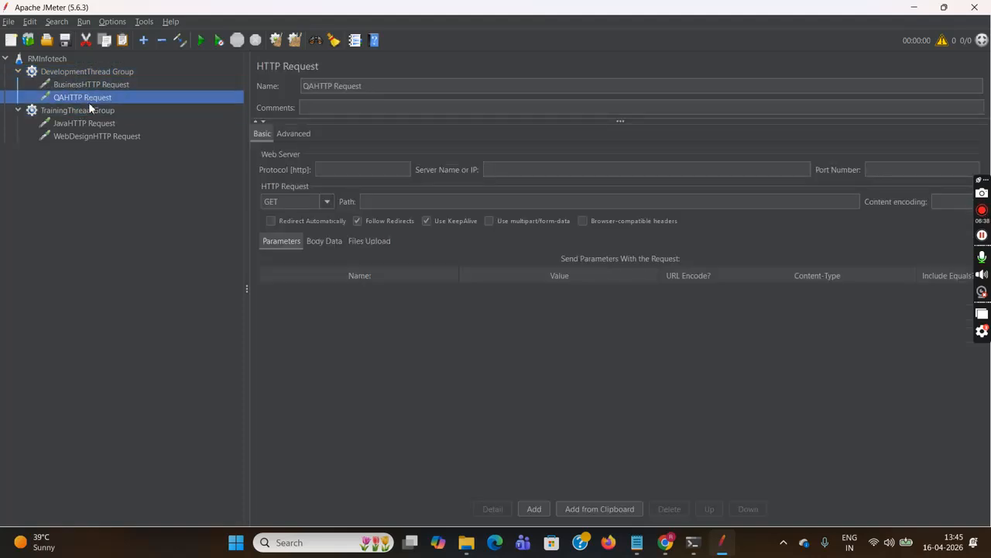
{"action": "left_click", "coordinate": [89, 122]}
{"action": "left_click", "coordinate": [93, 135]}
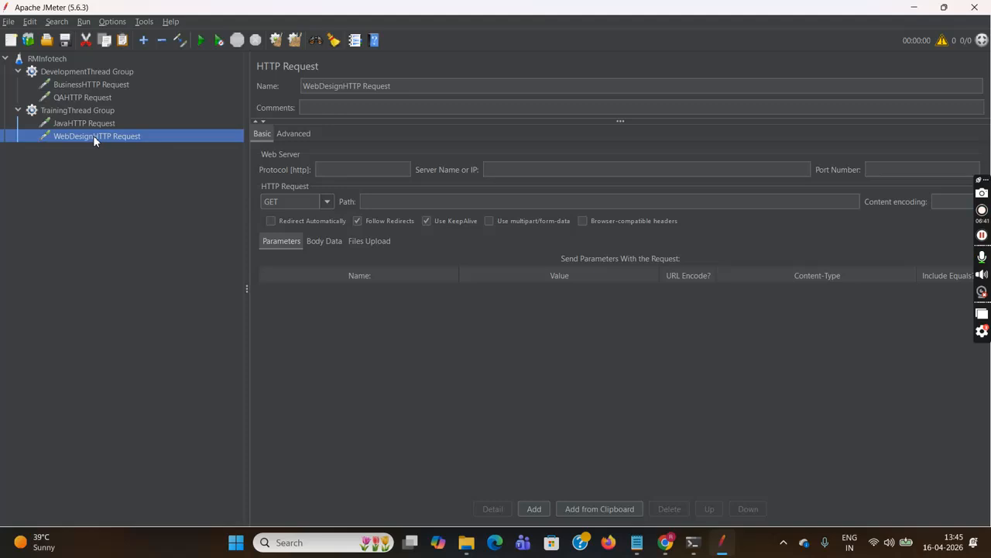
{"action": "left_click", "coordinate": [101, 85]}
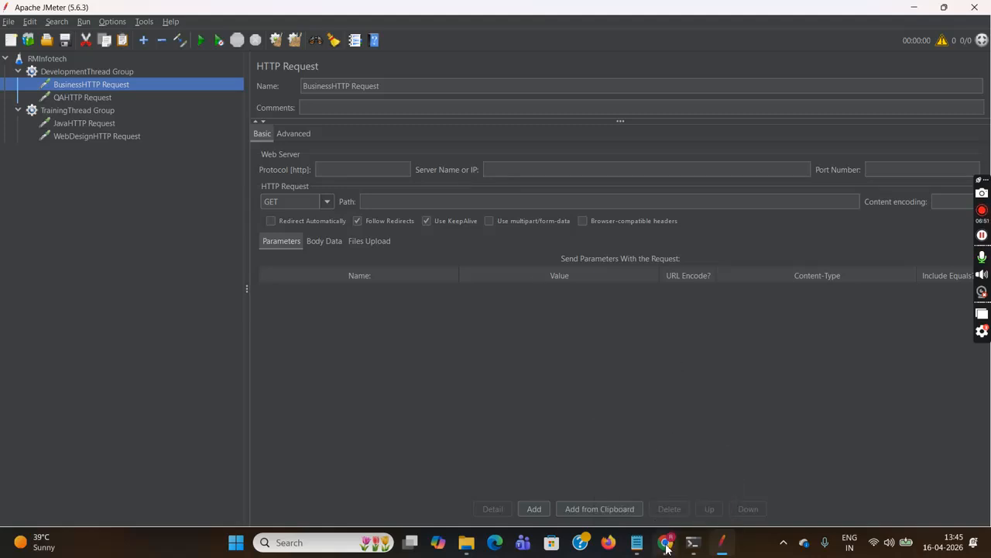
{"action": "mouse_move", "coordinate": [666, 542]}
{"action": "left_click", "coordinate": [641, 445]}
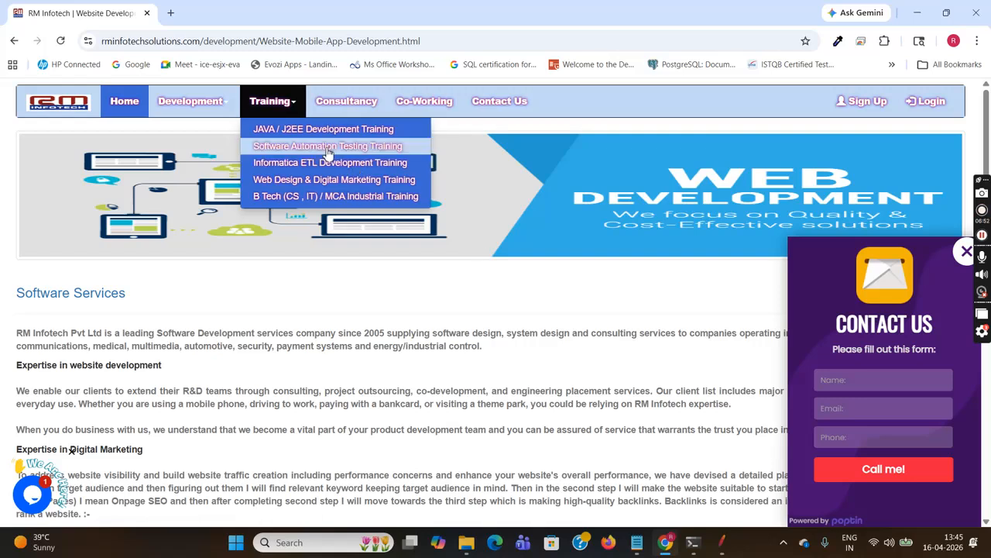
{"action": "left_click", "coordinate": [270, 41]}
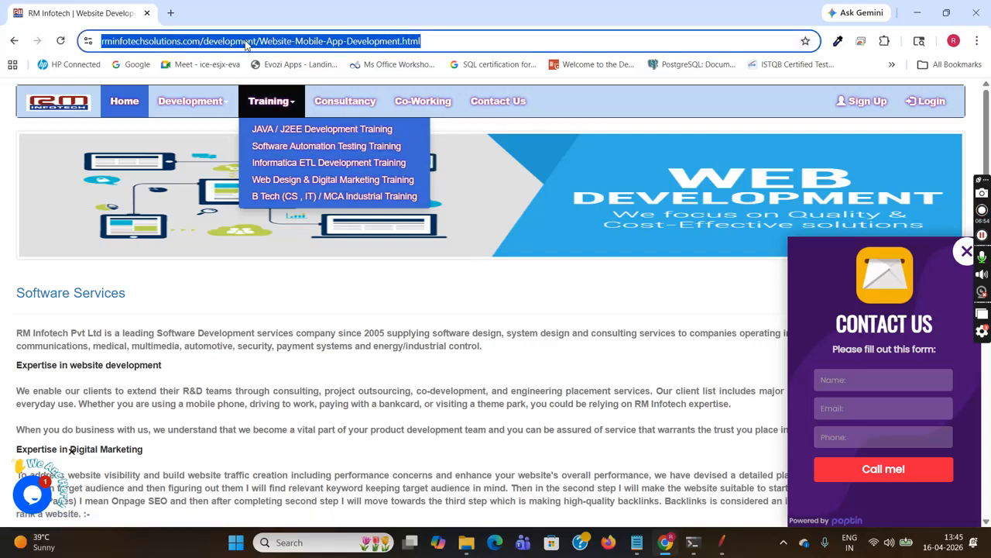
{"action": "left_click", "coordinate": [248, 43]}
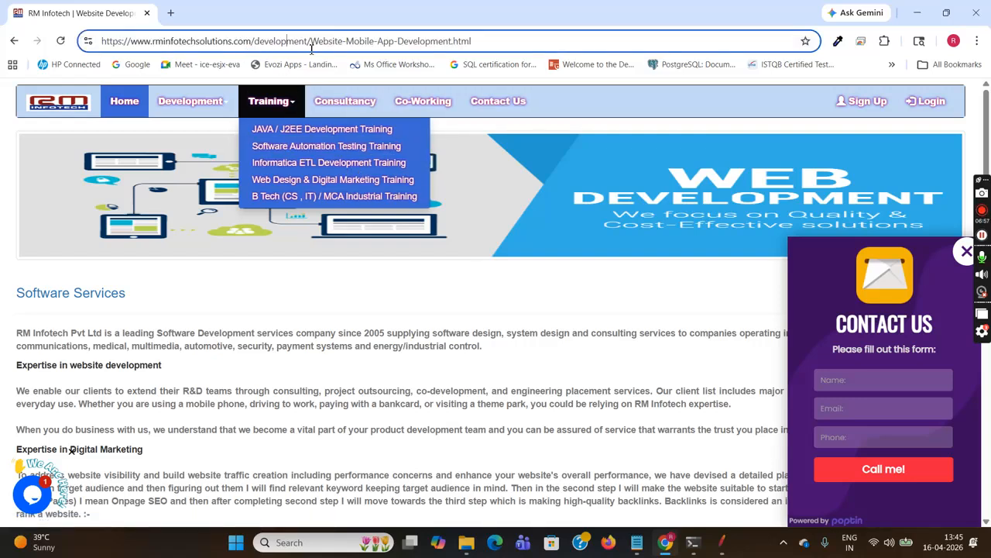
{"action": "key", "text": "Left"}
{"action": "key", "text": "Left"}
{"action": "key", "text": "Left"}
{"action": "key", "text": "Left"}
{"action": "key", "text": "Left"}
{"action": "key", "text": "Left"}
{"action": "key", "text": "Left"}
{"action": "key", "text": "Left"}
{"action": "key", "text": "Left"}
{"action": "key", "text": "Left"}
{"action": "key", "text": "Left"}
{"action": "key", "text": "Left"}
{"action": "key", "text": "Left"}
{"action": "key", "text": "Left"}
{"action": "key", "text": "Left"}
{"action": "key", "text": "Left"}
{"action": "key", "text": "Left"}
{"action": "key", "text": "shift+Right"}
{"action": "key", "text": "shift+Right"}
{"action": "key", "text": "shift+Right"}
{"action": "key", "text": "shift+Right"}
{"action": "key", "text": "shift+Right"}
{"action": "key", "text": "shift+Right"}
{"action": "key", "text": "shift+Right"}
{"action": "key", "text": "shift+Right"}
{"action": "key", "text": "shift+Right"}
{"action": "key", "text": "shift+Right"}
{"action": "key", "text": "shift+Right"}
{"action": "key", "text": "shift+Right"}
{"action": "key", "text": "shift+Right"}
{"action": "key", "text": "shift+Right"}
{"action": "key", "text": "shift+Right"}
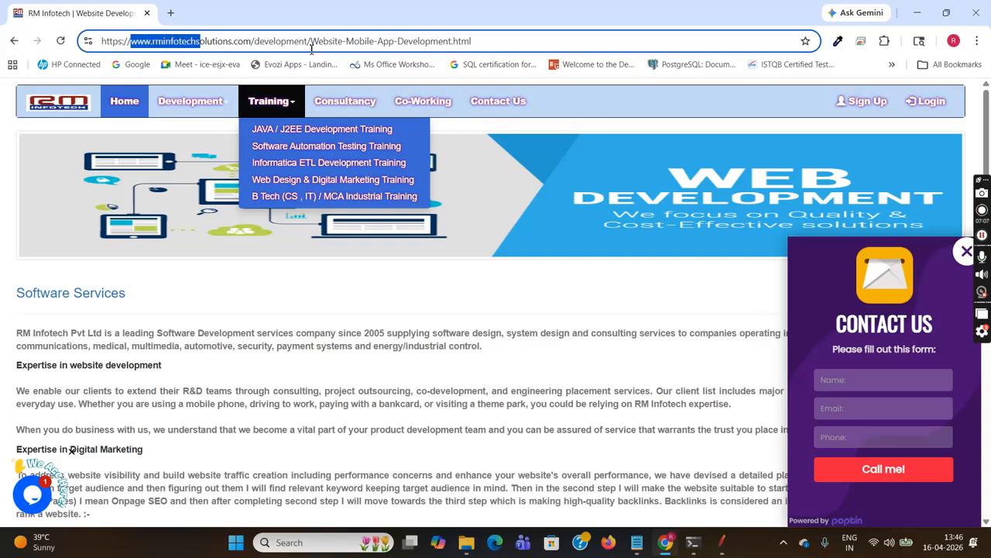
{"action": "key", "text": "shift+Right"}
{"action": "key", "text": "shift+Right"}
{"action": "key", "text": "shift+Right"}
{"action": "key", "text": "shift+Right"}
{"action": "key", "text": "shift+Right"}
{"action": "key", "text": "shift+Right"}
{"action": "key", "text": "shift+Right"}
{"action": "key", "text": "shift+Right"}
{"action": "key", "text": "shift+Right"}
{"action": "key", "text": "shift+Right"}
{"action": "key", "text": "shift+Right"}
{"action": "key", "text": "shift+Right"}
{"action": "key", "text": "shift+Right"}
{"action": "key", "text": "shift+Right"}
{"action": "key", "text": "shift+Right"}
{"action": "key", "text": "shift+Right"}
{"action": "key", "text": "shift+Right"}
{"action": "key", "text": "shift+Right"}
{"action": "key", "text": "shift+Right"}
{"action": "key", "text": "shift+Right"}
{"action": "key", "text": "shift+Right"}
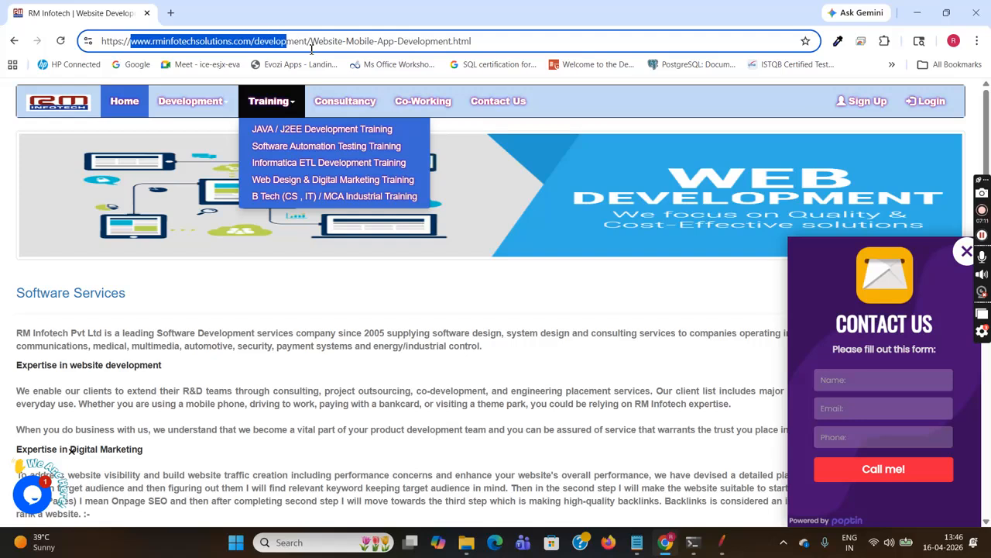
{"action": "key", "text": "shift+Right"}
{"action": "key", "text": "shift+Right"}
{"action": "key", "text": "shift+Right"}
{"action": "key", "text": "shift+Left"}
{"action": "key", "text": "shift+Left"}
{"action": "key", "text": "shift+Left"}
{"action": "key", "text": "shift+Left"}
{"action": "key", "text": "shift+Left"}
{"action": "key", "text": "shift+Left"}
{"action": "key", "text": "shift+Left"}
{"action": "key", "text": "shift+Left"}
{"action": "key", "text": "shift+Left"}
{"action": "key", "text": "shift+Left"}
{"action": "key", "text": "shift+Left"}
{"action": "key", "text": "shift+Left"}
{"action": "key", "text": "ctrl+c"}
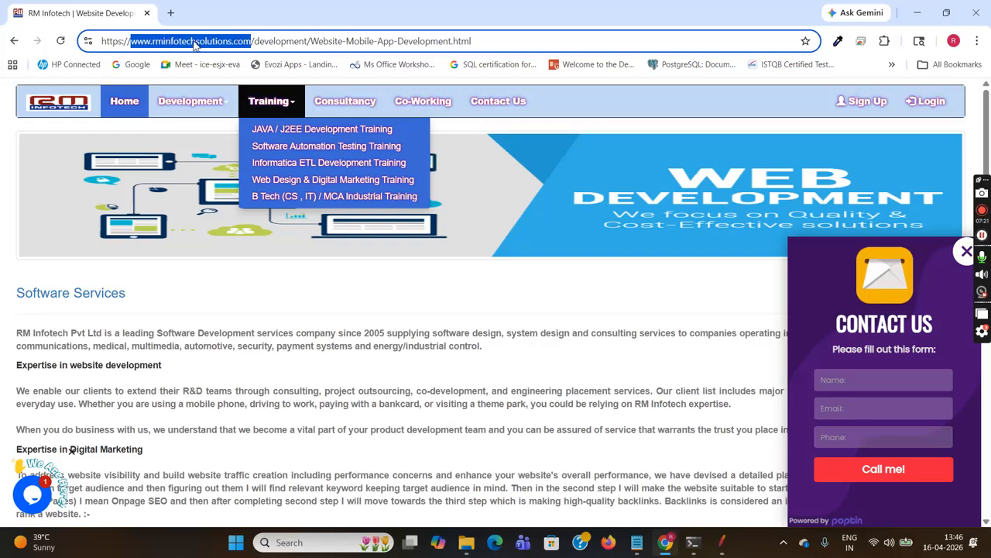
{"action": "left_click", "coordinate": [721, 544]}
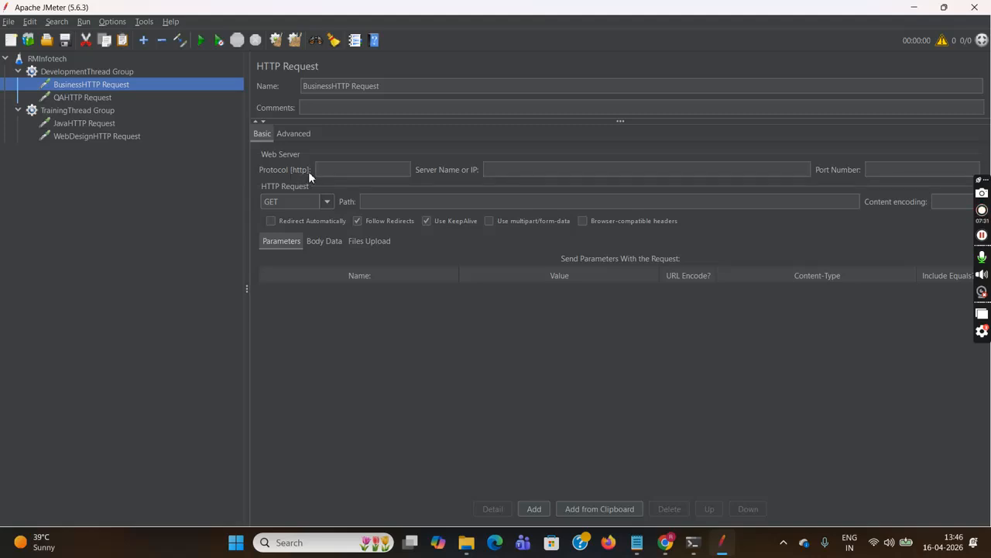
{"action": "left_click", "coordinate": [502, 170]}
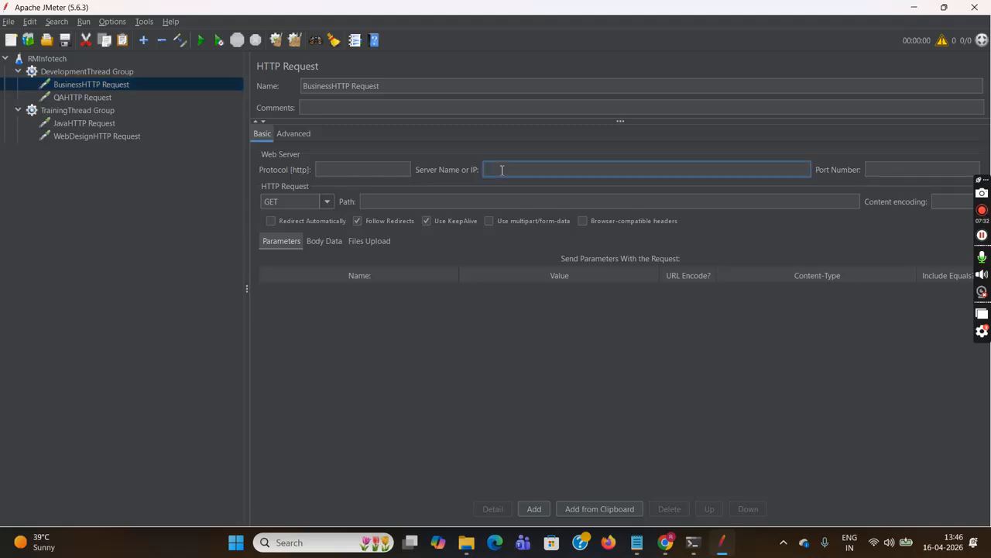
{"action": "key", "text": "ctrl+v"}
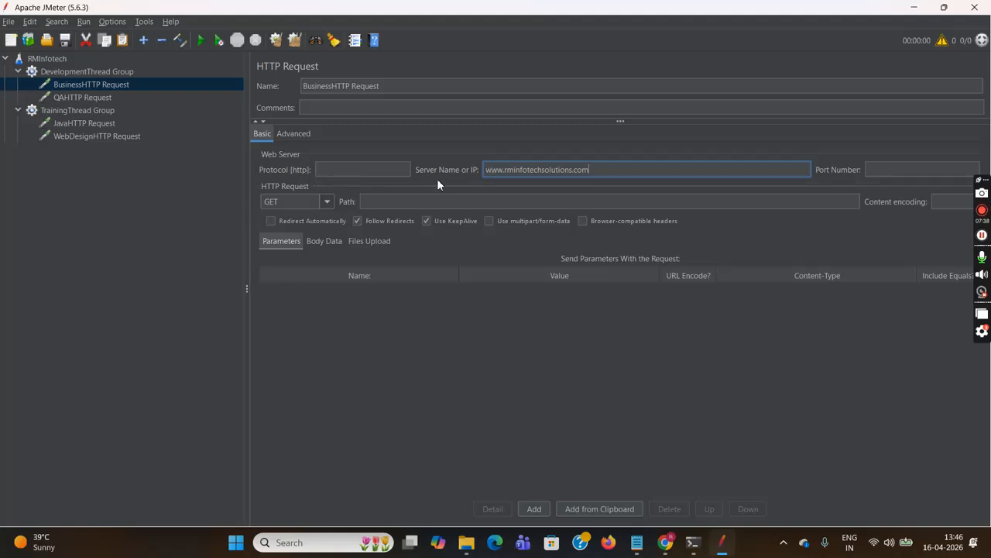
Step: Copy the path /development/Website-Mobile-App-Development.html from the Business Solutions page in Chrome into BusinessHTTP Request's path in JMeter
{"action": "left_click", "coordinate": [478, 203]}
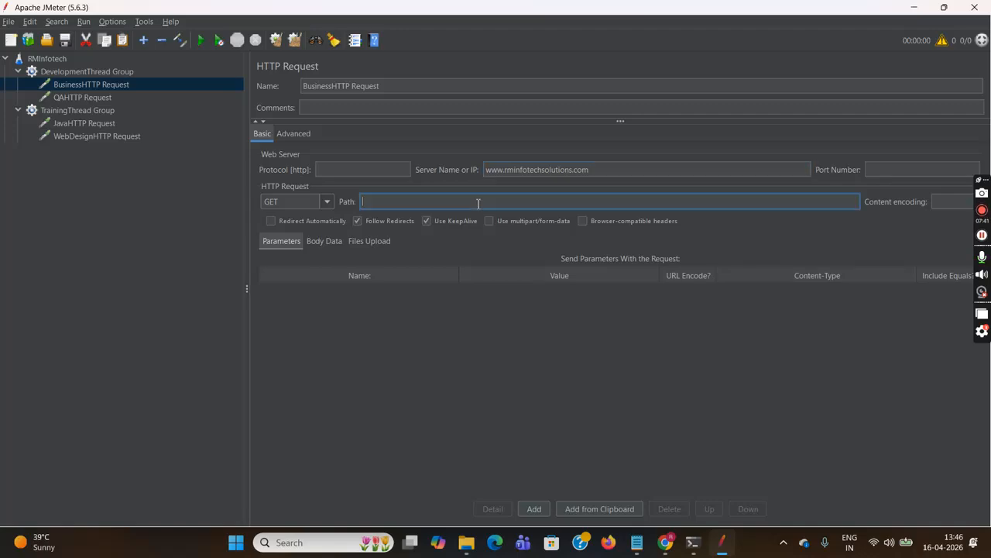
{"action": "left_click", "coordinate": [665, 544]}
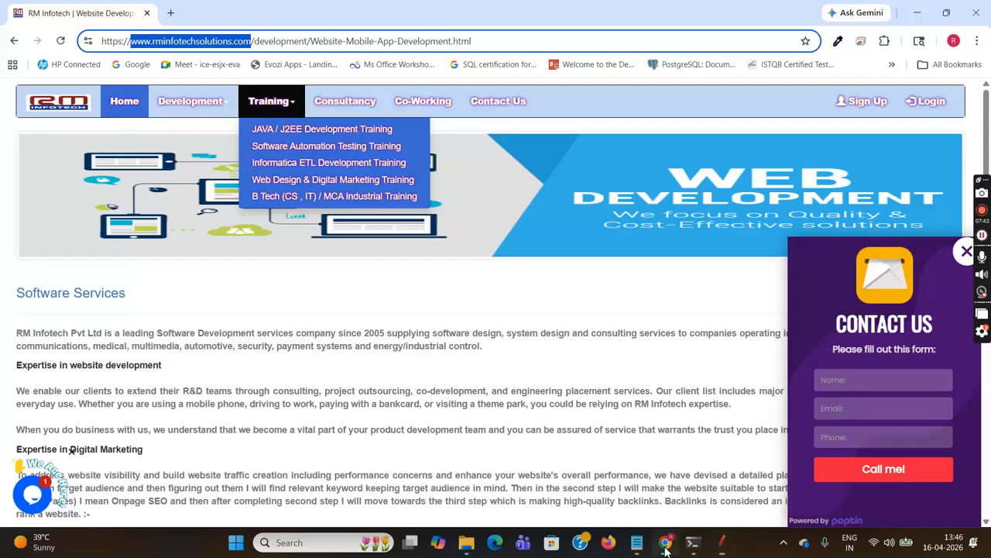
{"action": "left_click", "coordinate": [184, 107]}
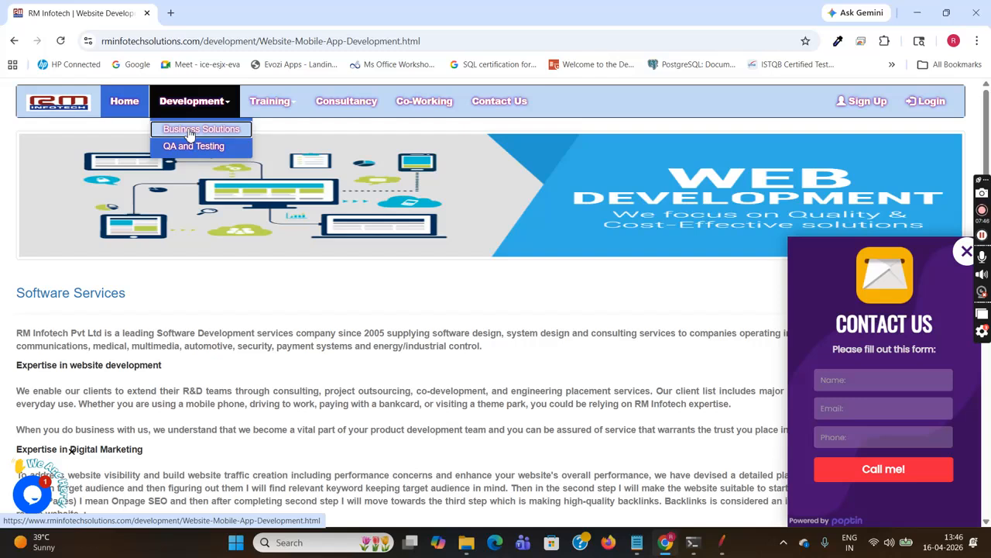
{"action": "left_click", "coordinate": [187, 134]}
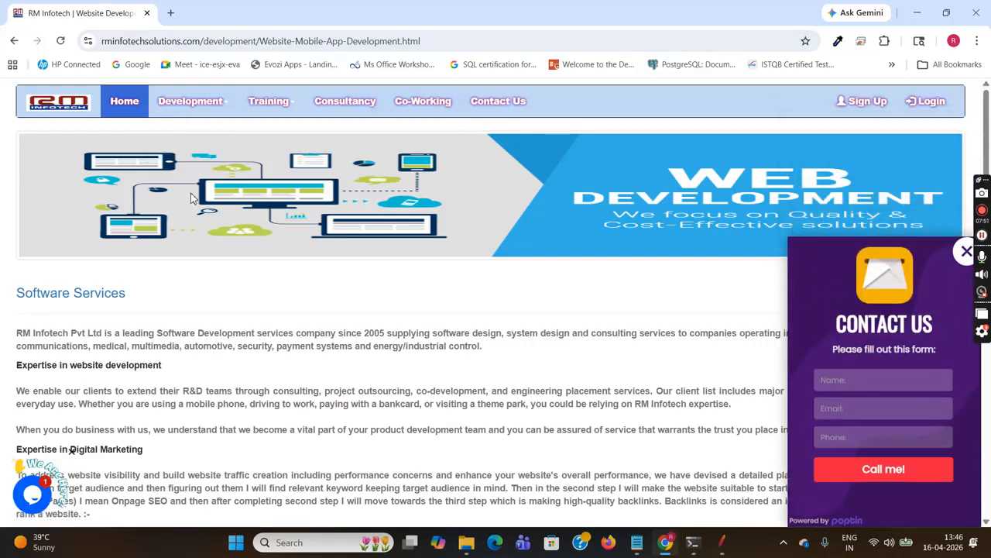
{"action": "left_click", "coordinate": [225, 112]}
{"action": "left_click", "coordinate": [209, 131]}
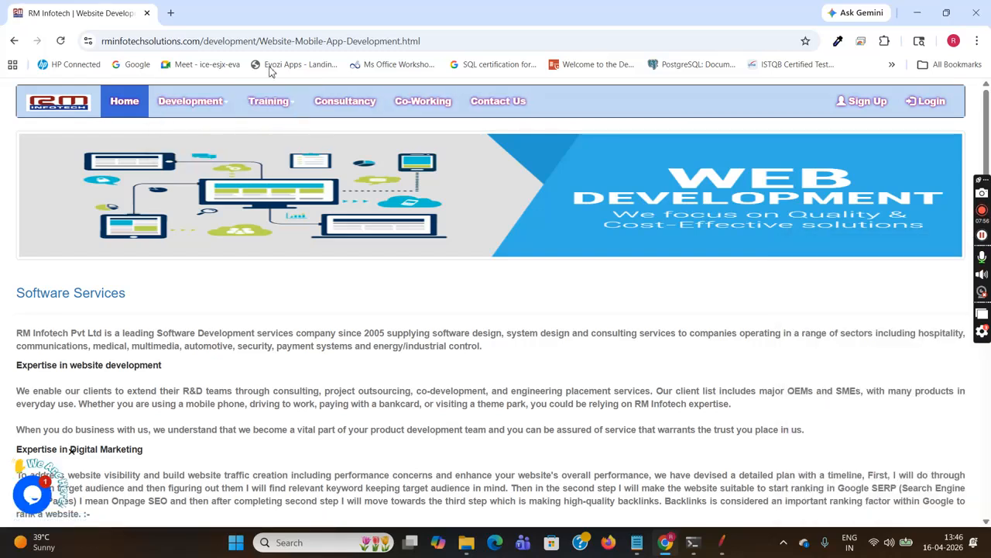
{"action": "left_click", "coordinate": [263, 42]}
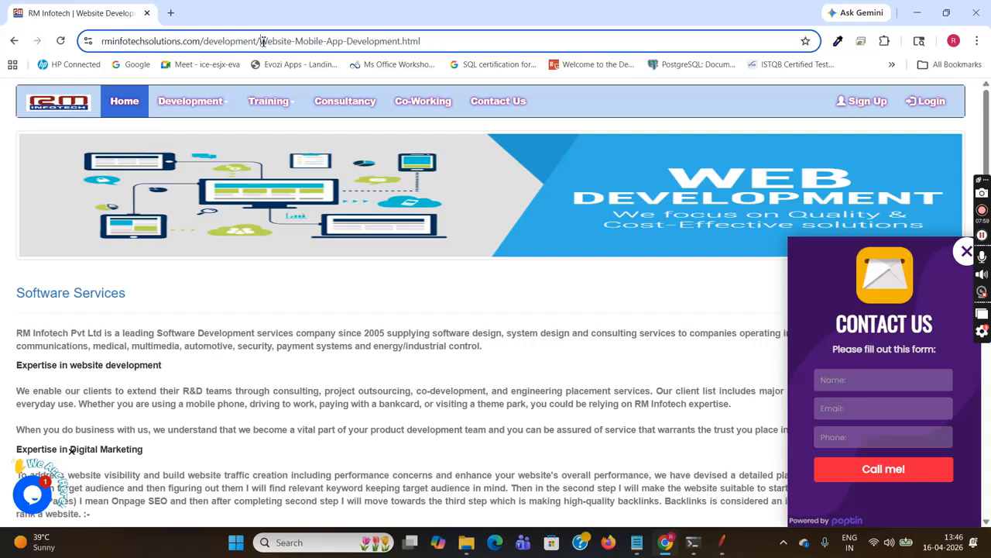
{"action": "left_click", "coordinate": [227, 42]}
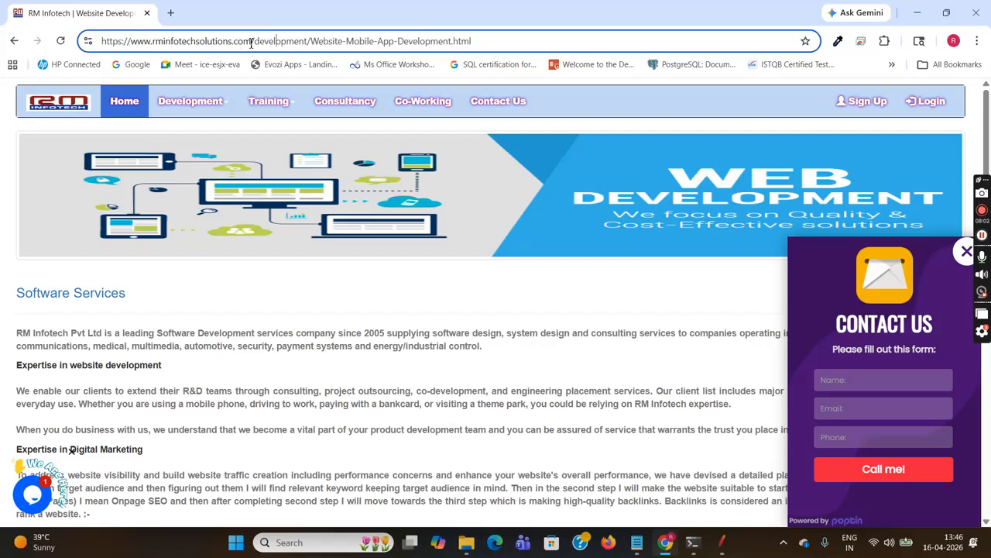
{"action": "left_click_drag", "start_coordinate": [251, 43], "coordinate": [476, 47]}
{"action": "key", "text": "ctrl+c"}
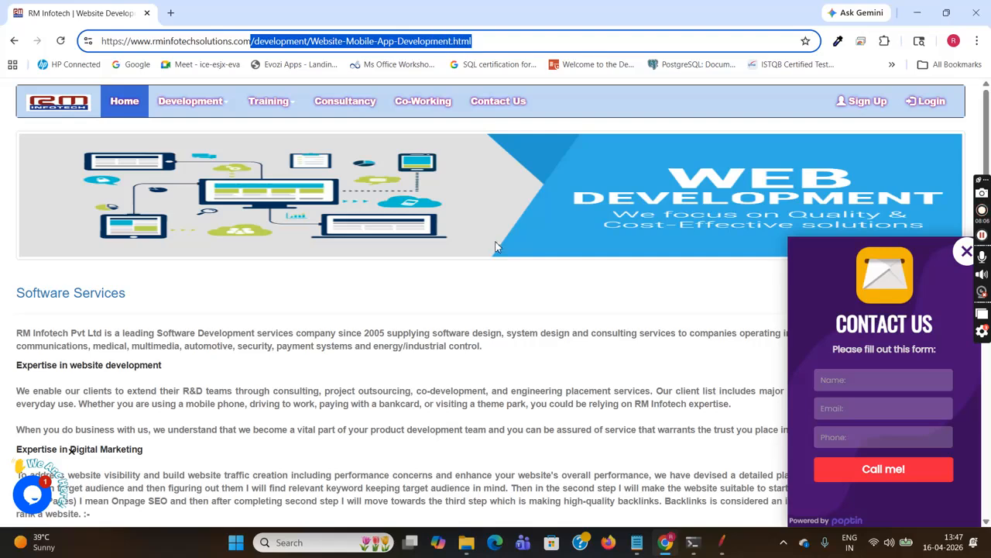
{"action": "left_click", "coordinate": [722, 545]}
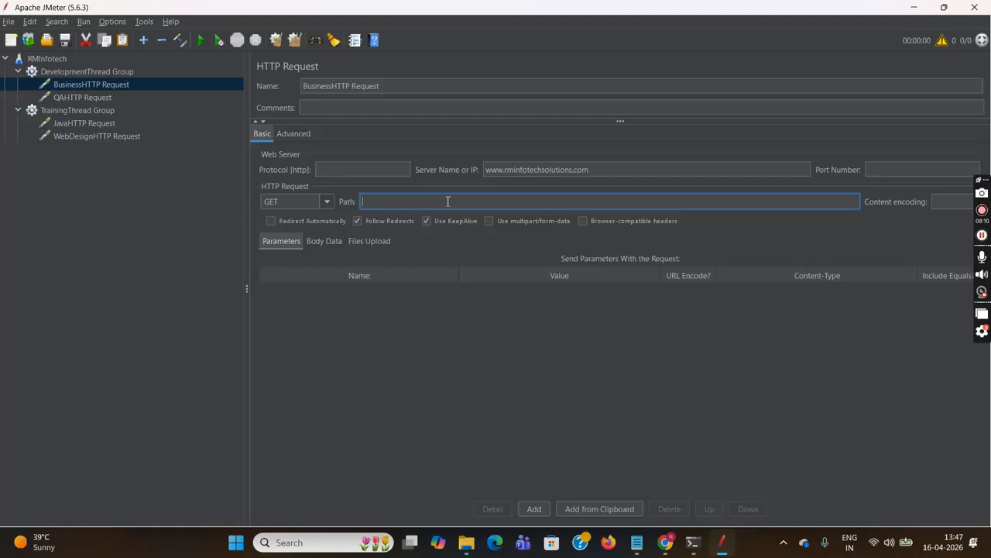
{"action": "key", "text": "ctrl+v"}
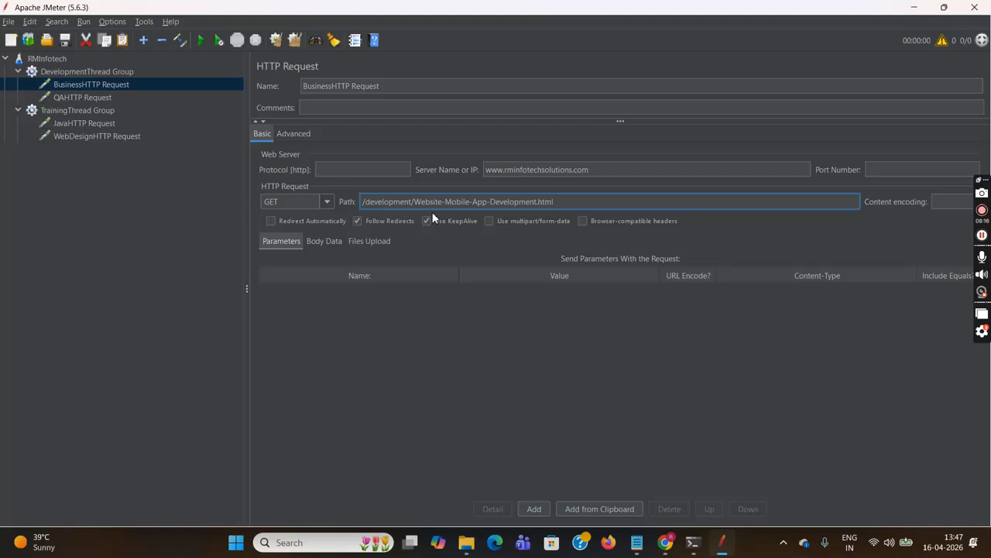
{"action": "left_click", "coordinate": [89, 99]}
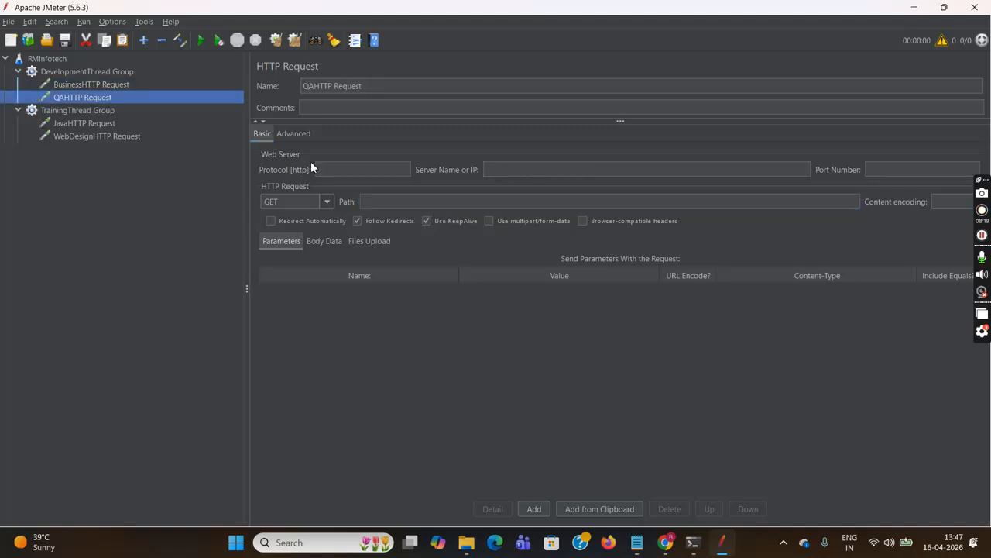
{"action": "left_click", "coordinate": [511, 170]}
{"action": "type", "text": "w"}
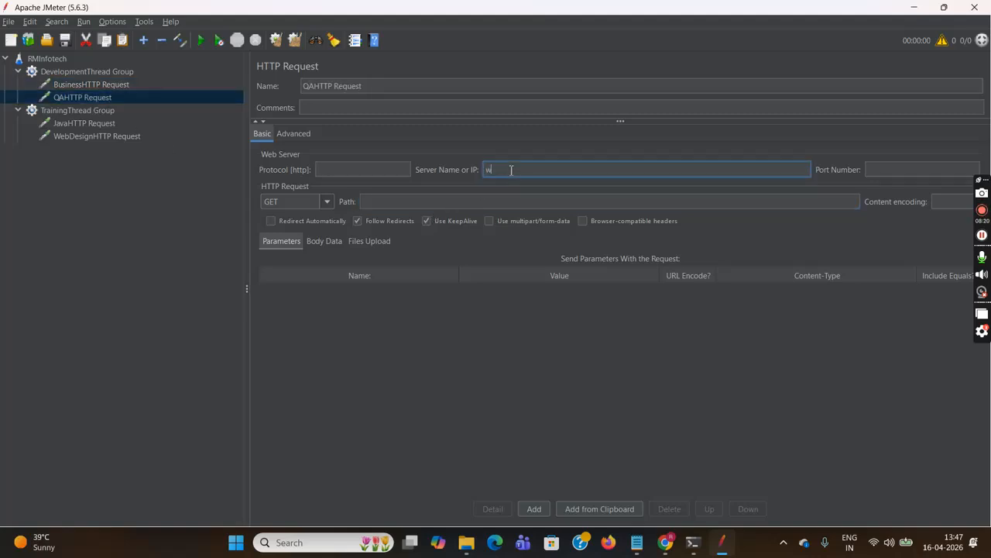
{"action": "type", "text": "ww.rminfotechsolutions.com"}
Step: Copy the path /development/QA-Testing.html from the QA and Testing page in Chrome into QAHTTP Request's path in JMeter, and check both Development requests
{"action": "left_click", "coordinate": [507, 201]}
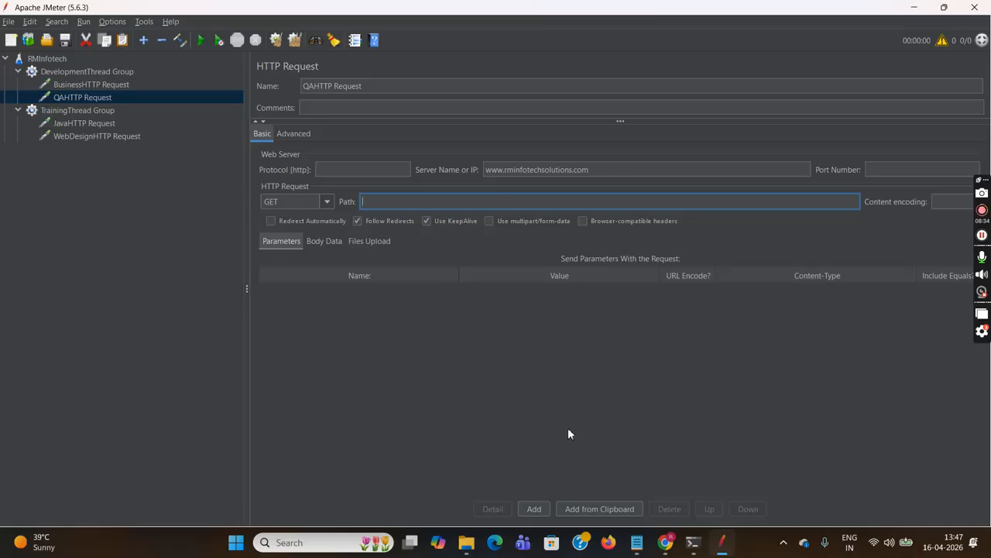
{"action": "left_click", "coordinate": [665, 542]}
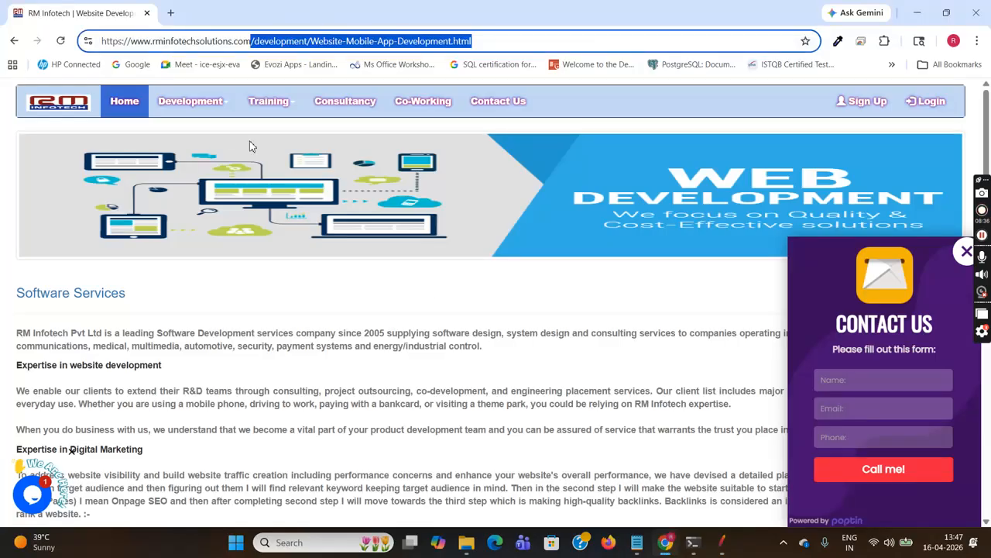
{"action": "mouse_move", "coordinate": [217, 118]}
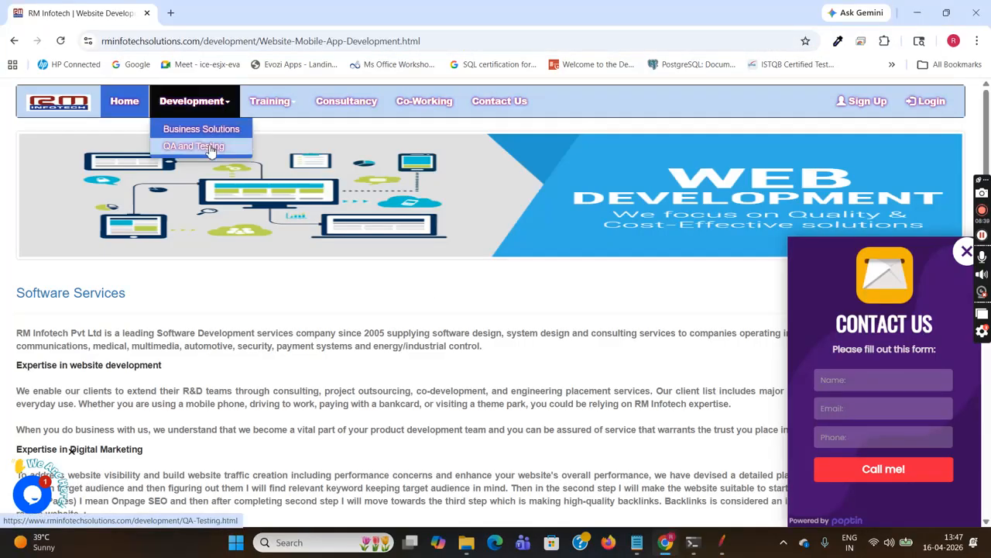
{"action": "left_click", "coordinate": [209, 147]}
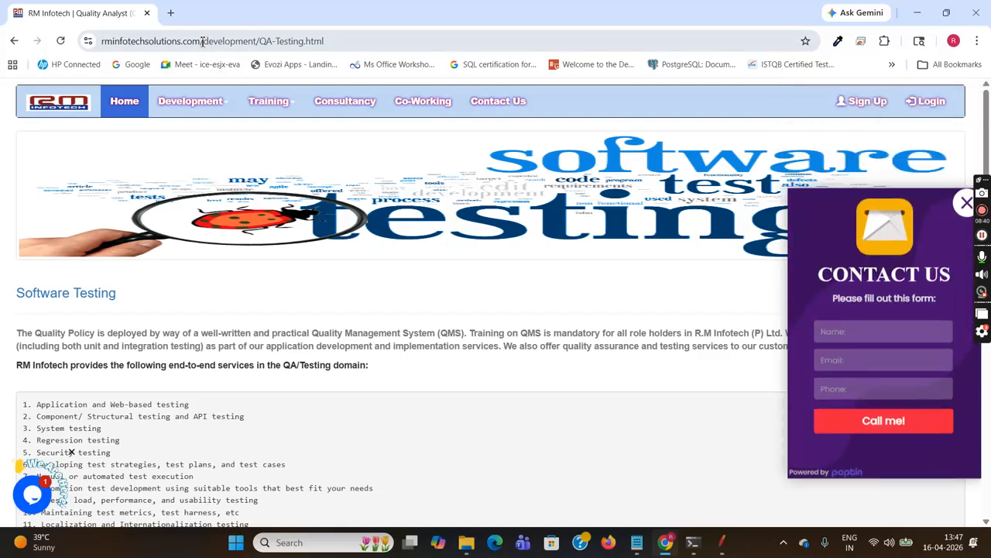
{"action": "left_click_drag", "start_coordinate": [202, 42], "coordinate": [329, 48]}
{"action": "key", "text": "ctrl+c"}
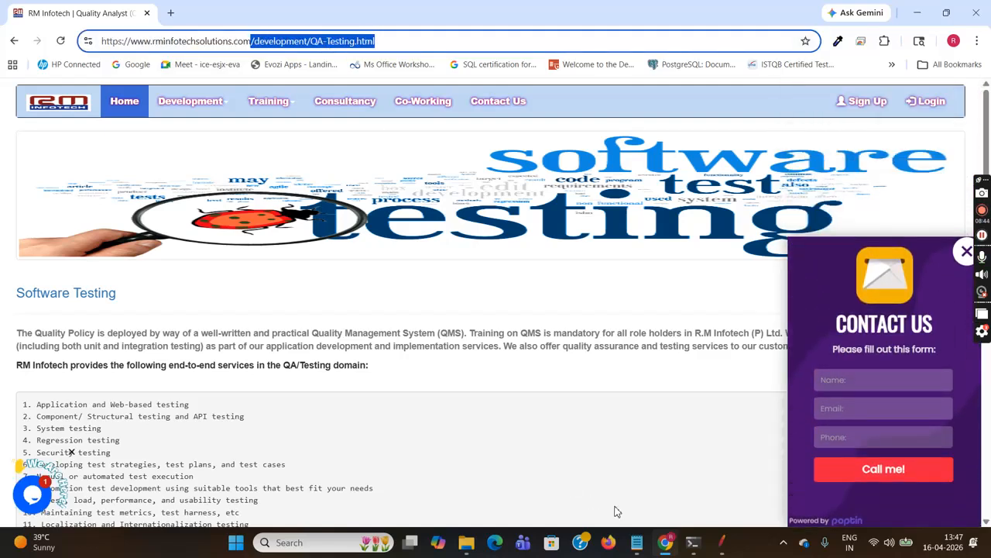
{"action": "left_click", "coordinate": [721, 548]}
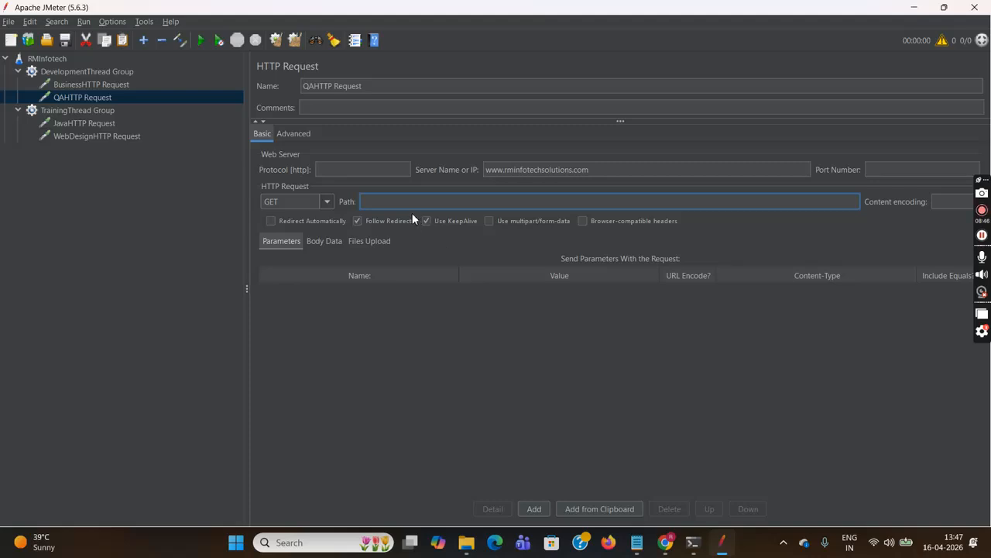
{"action": "key", "text": "ctrl+v"}
{"action": "left_click", "coordinate": [104, 86]}
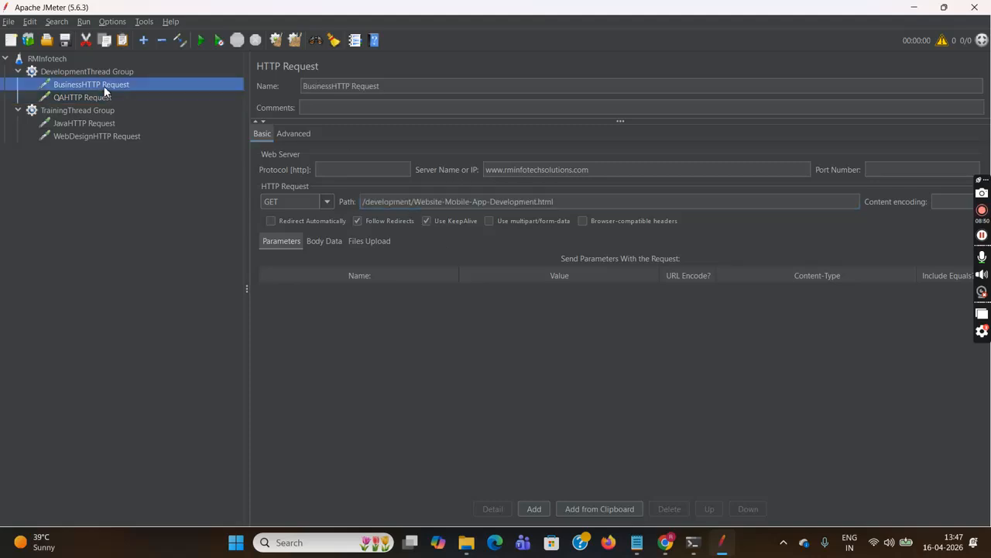
{"action": "left_click", "coordinate": [176, 97]}
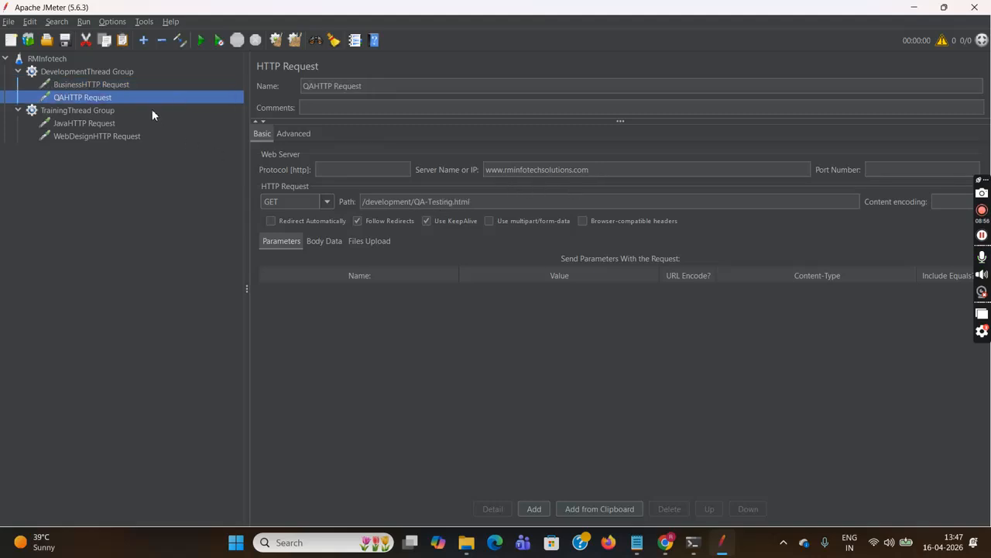
{"action": "left_click", "coordinate": [129, 124]}
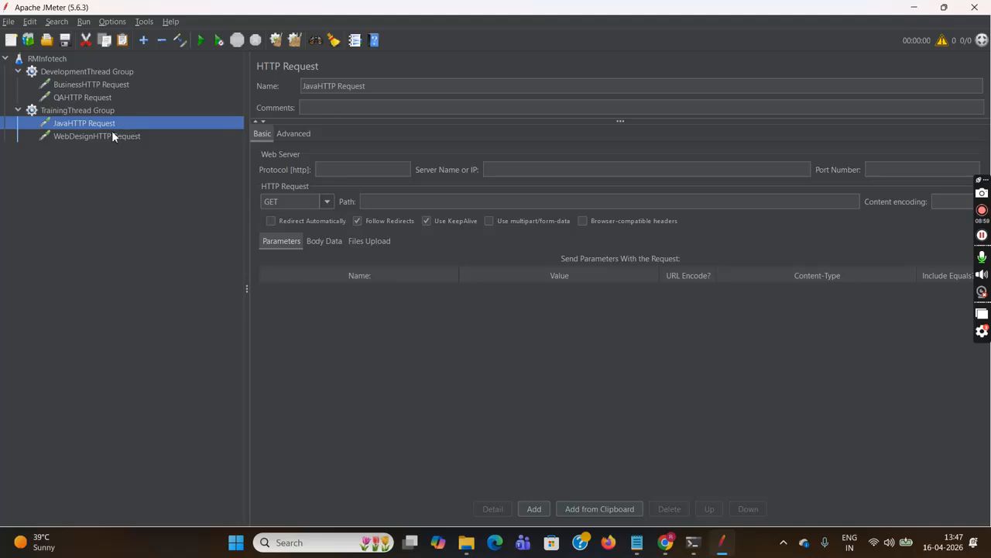
{"action": "left_click", "coordinate": [512, 173]}
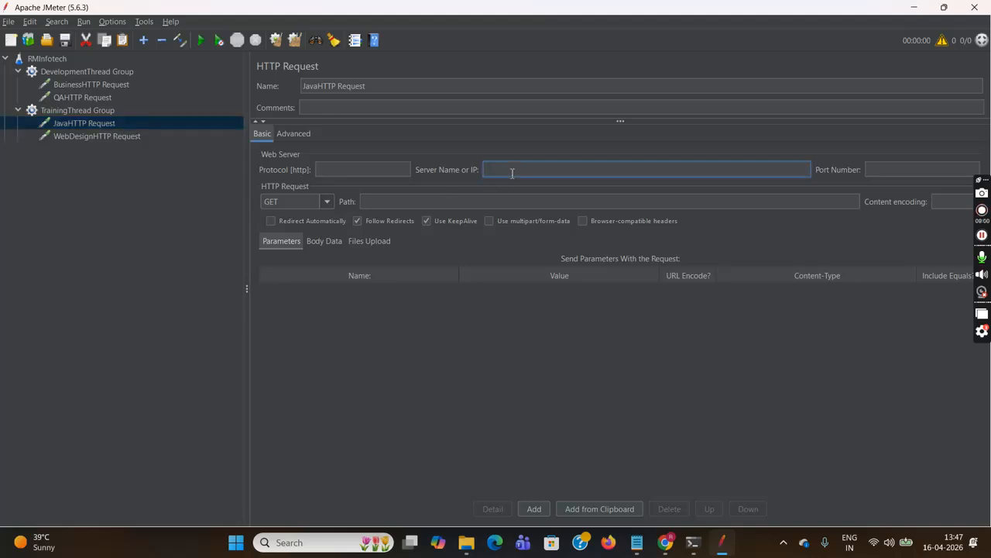
{"action": "type", "text": "www.rminfotechsolutions.com"}
{"action": "left_click", "coordinate": [524, 201]}
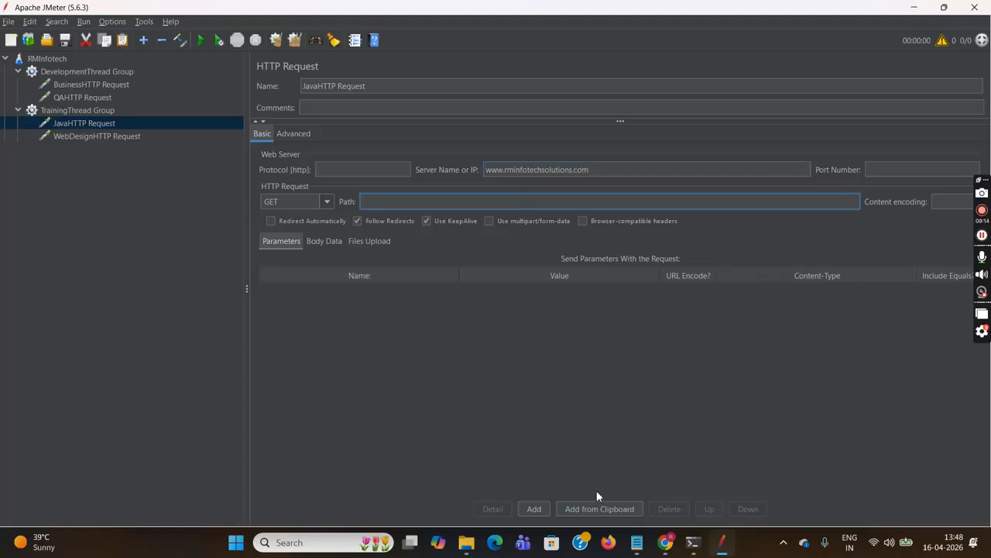
Step: Copy the path /training/java-j2ee-development-training.html from the JAVA / J2EE Development Training page in Chrome into JavaHTTP Request's path in JMeter
{"action": "left_click", "coordinate": [664, 542]}
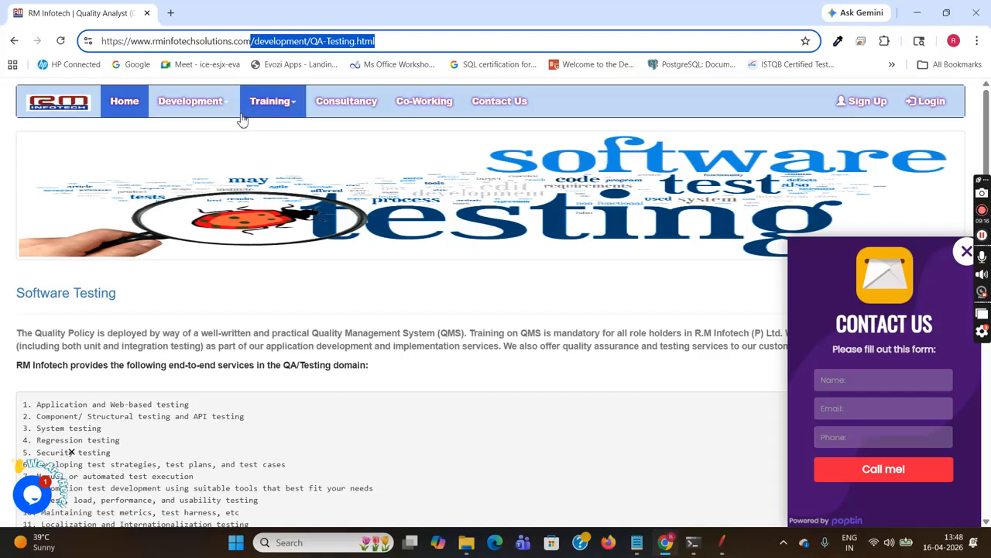
{"action": "left_click", "coordinate": [288, 104]}
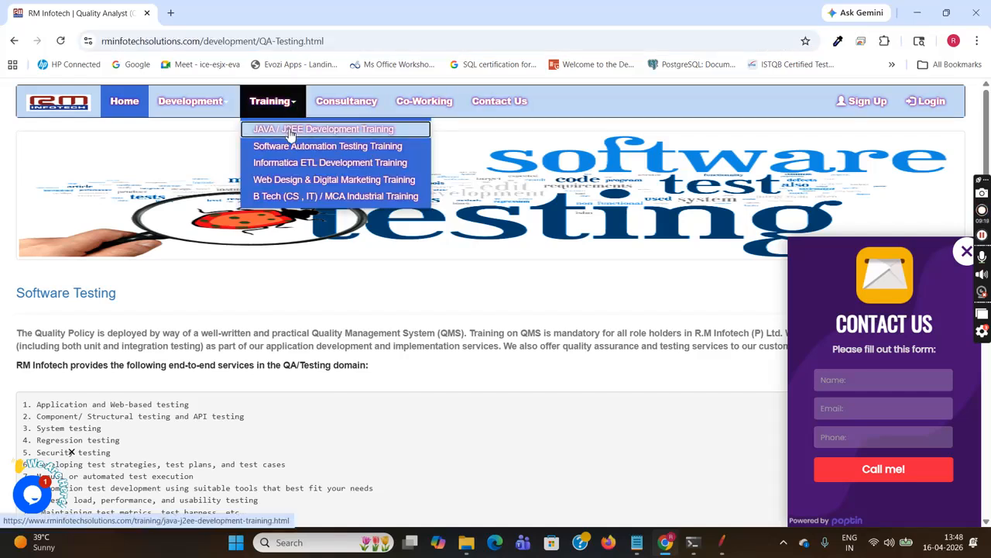
{"action": "left_click", "coordinate": [290, 132]}
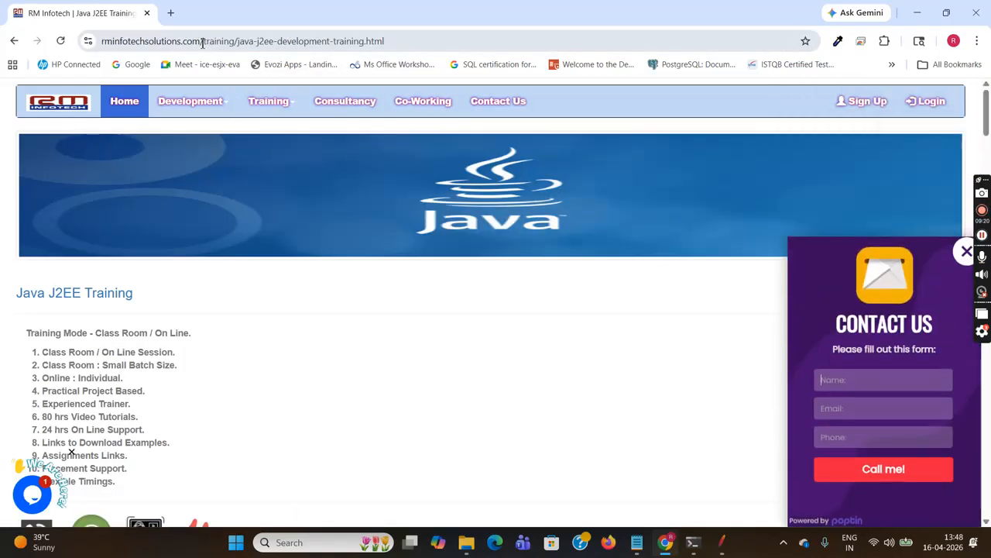
{"action": "left_click_drag", "start_coordinate": [202, 43], "coordinate": [401, 45]}
{"action": "key", "text": "ctrl+c"}
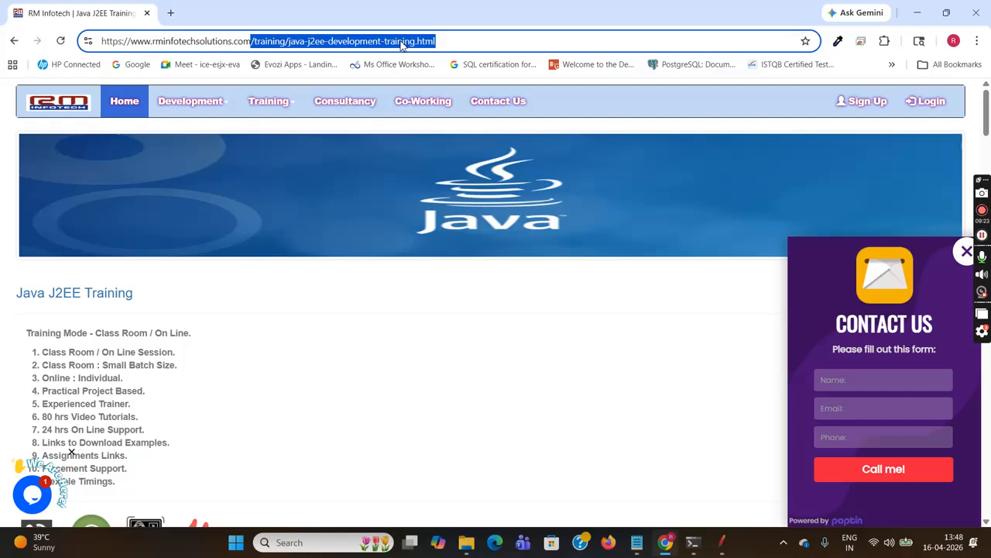
{"action": "left_click", "coordinate": [722, 542]}
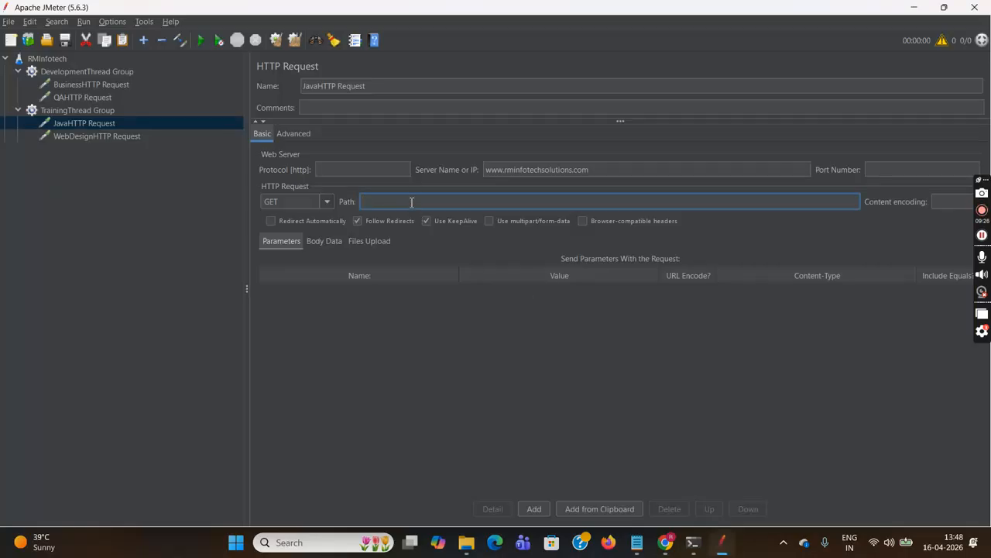
{"action": "key", "text": "ctrl+v"}
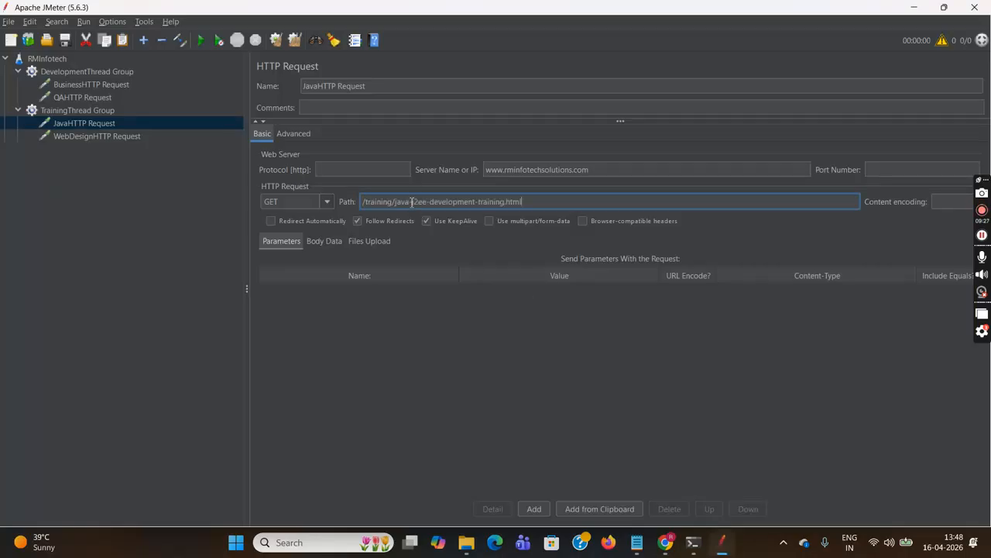
{"action": "left_click", "coordinate": [127, 136]}
{"action": "left_click", "coordinate": [510, 172]}
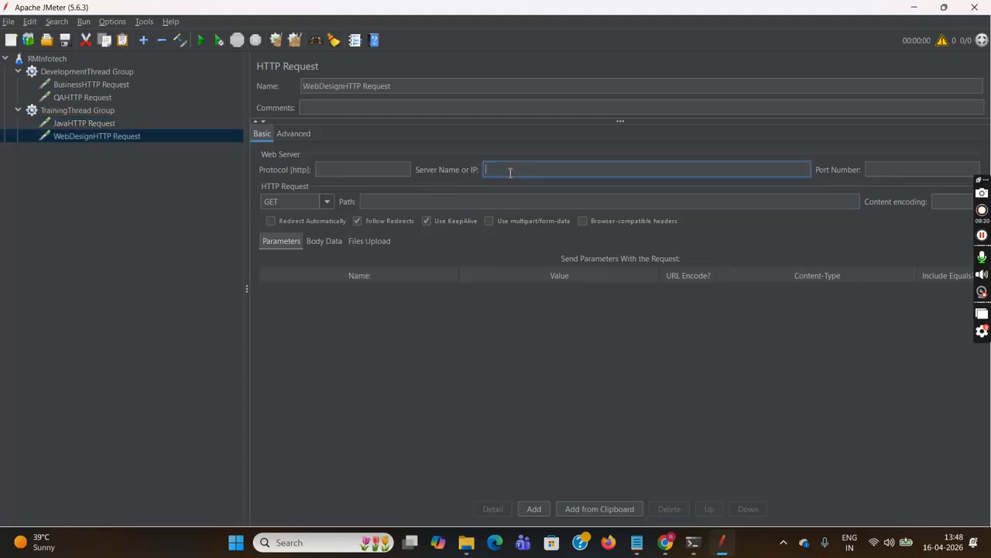
{"action": "type", "text": "www.rminfotechsolutions.com"}
Step: Copy the path /training/website-designing-digital-marketing-Php.html from the Web Design & Digital Marketing Training page in Chrome into WebDesignHTTP Request's path in JMeter
{"action": "left_click", "coordinate": [511, 201]}
{"action": "left_click", "coordinate": [668, 542]}
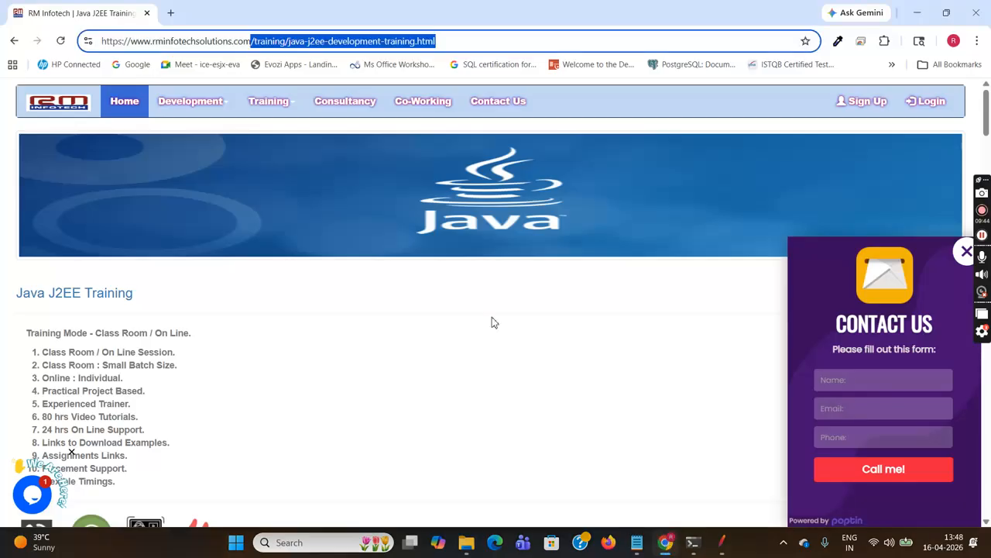
{"action": "left_click", "coordinate": [295, 112]}
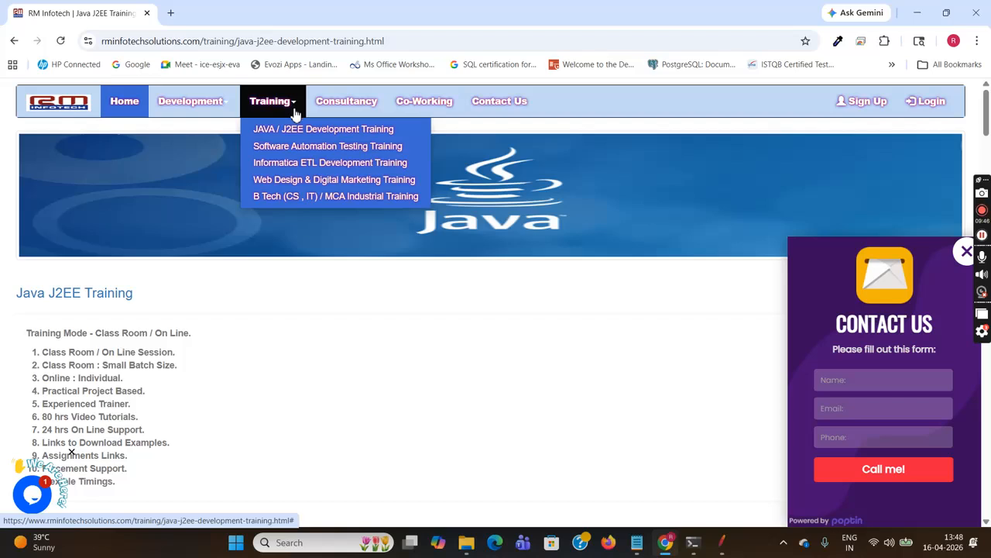
{"action": "left_click", "coordinate": [293, 178]}
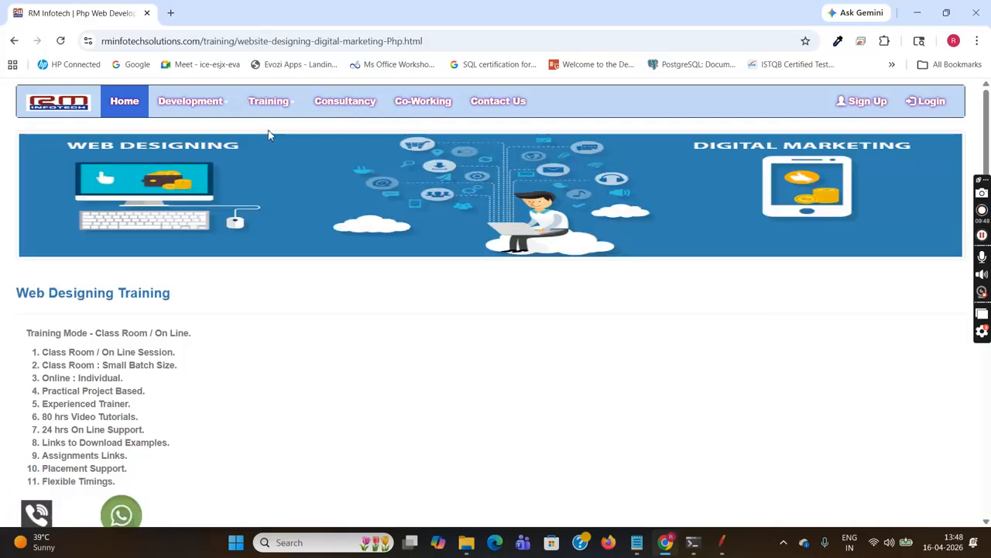
{"action": "left_click_drag", "start_coordinate": [200, 42], "coordinate": [438, 45]}
{"action": "key", "text": "ctrl+c"}
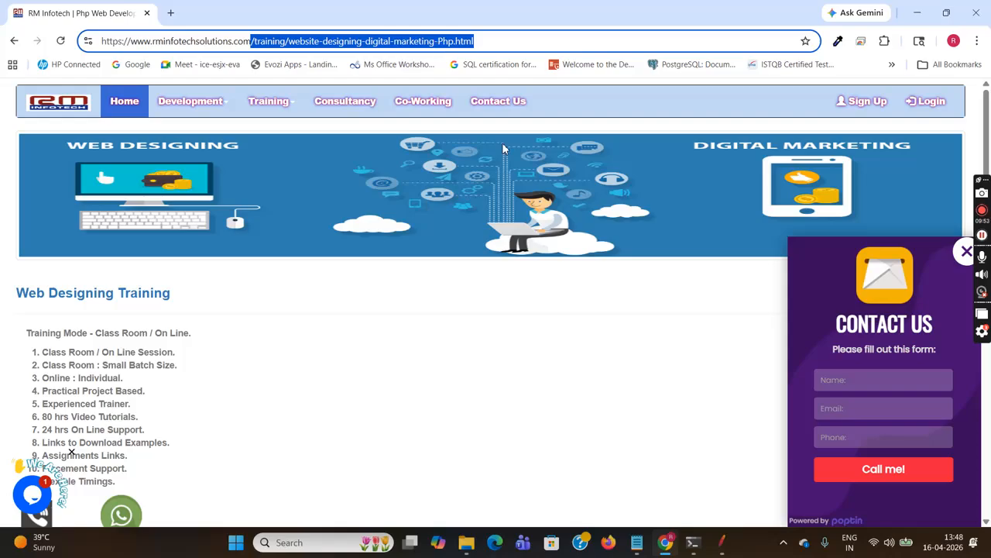
{"action": "left_click", "coordinate": [718, 544]}
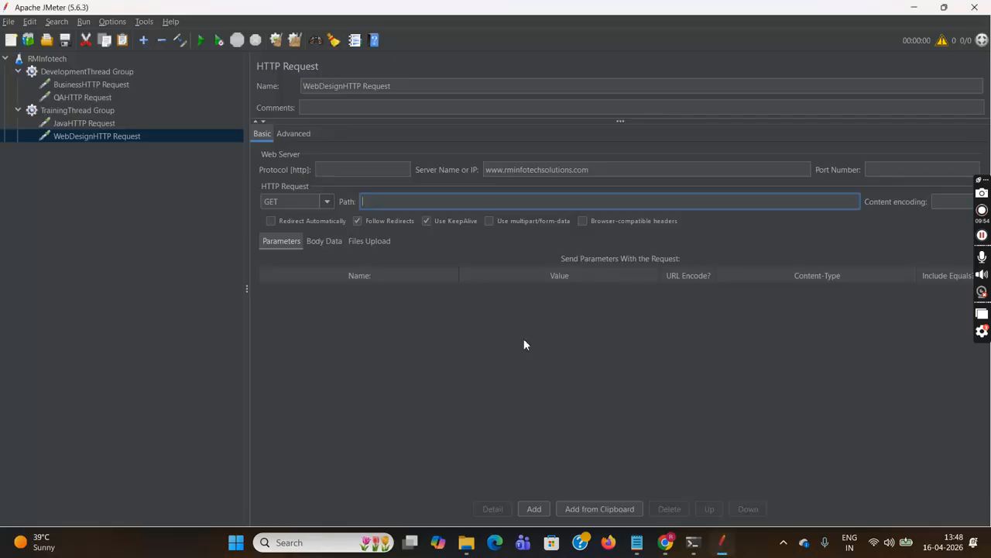
{"action": "key", "text": "ctrl+v"}
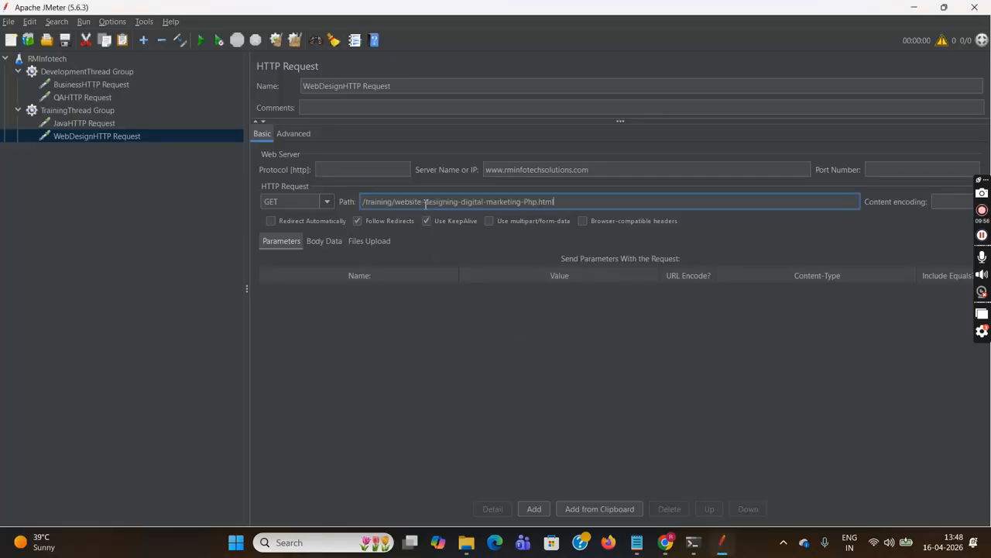
Step: Review the server name and path of all four HTTP Requests, and the settings of the test plan and both thread groups
{"action": "left_click", "coordinate": [102, 85]}
{"action": "left_click", "coordinate": [101, 97]}
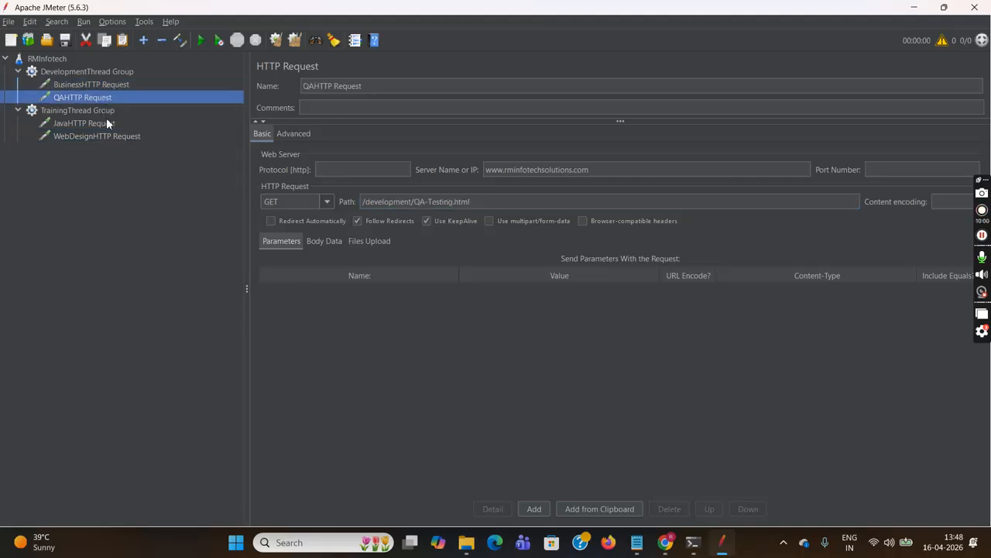
{"action": "left_click", "coordinate": [107, 122]}
{"action": "left_click", "coordinate": [114, 136]}
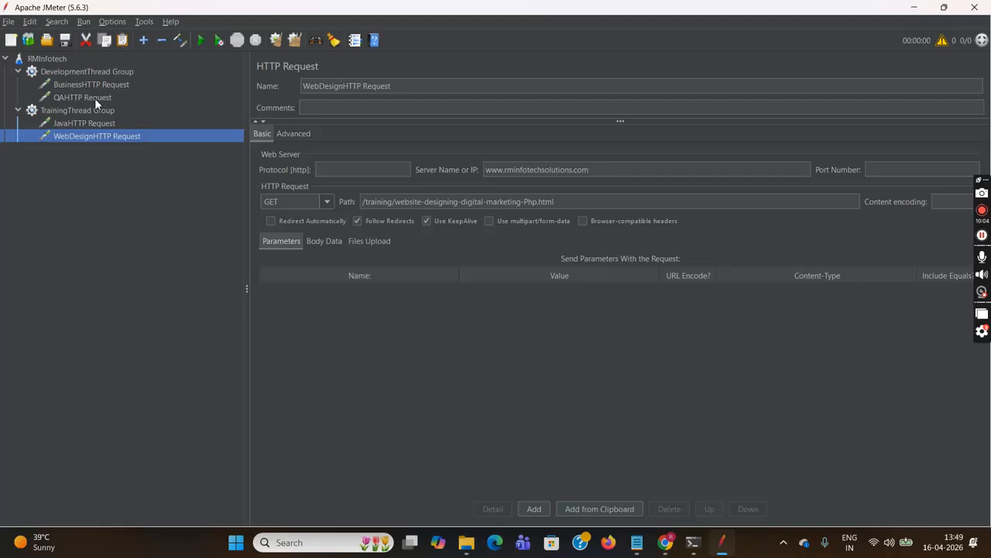
{"action": "left_click", "coordinate": [51, 59]}
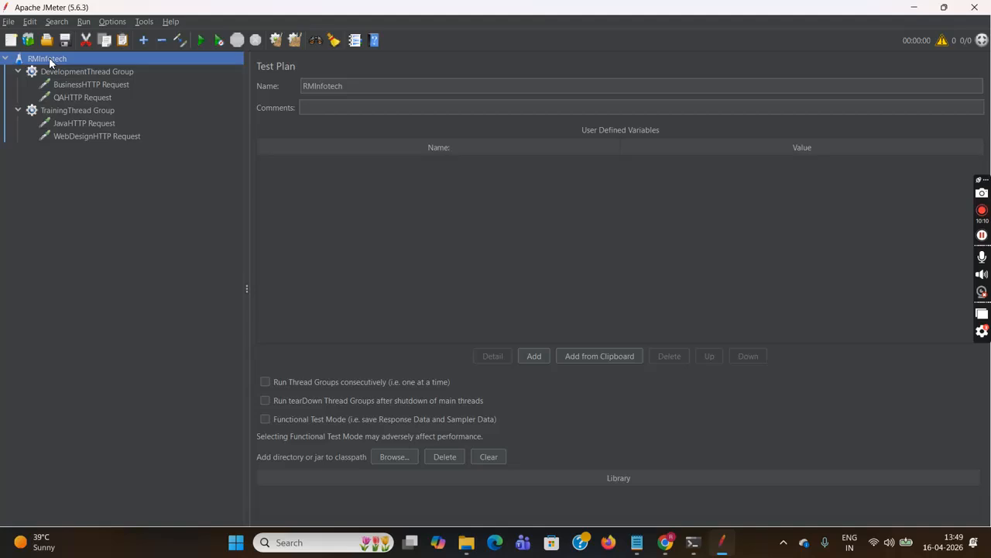
{"action": "left_click", "coordinate": [78, 72]}
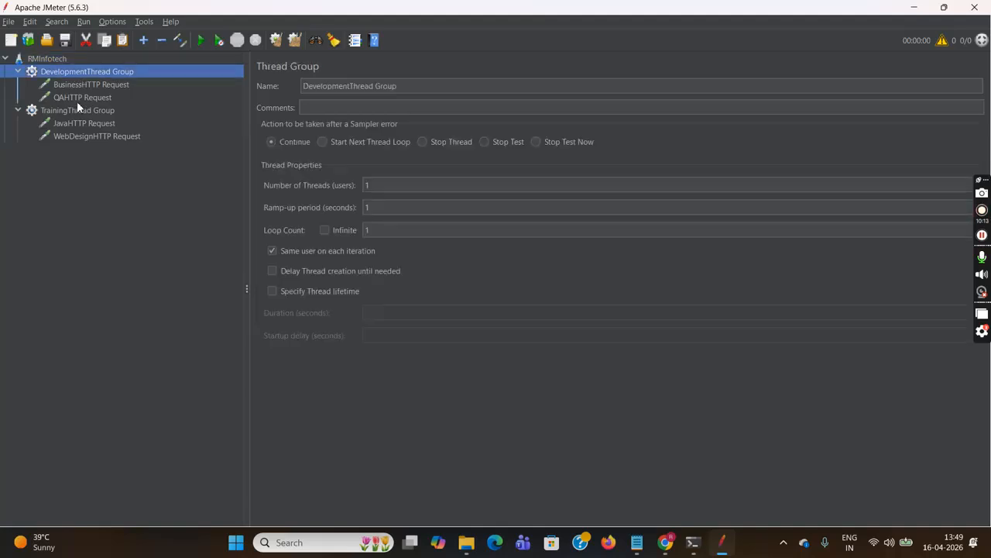
{"action": "left_click", "coordinate": [80, 111]}
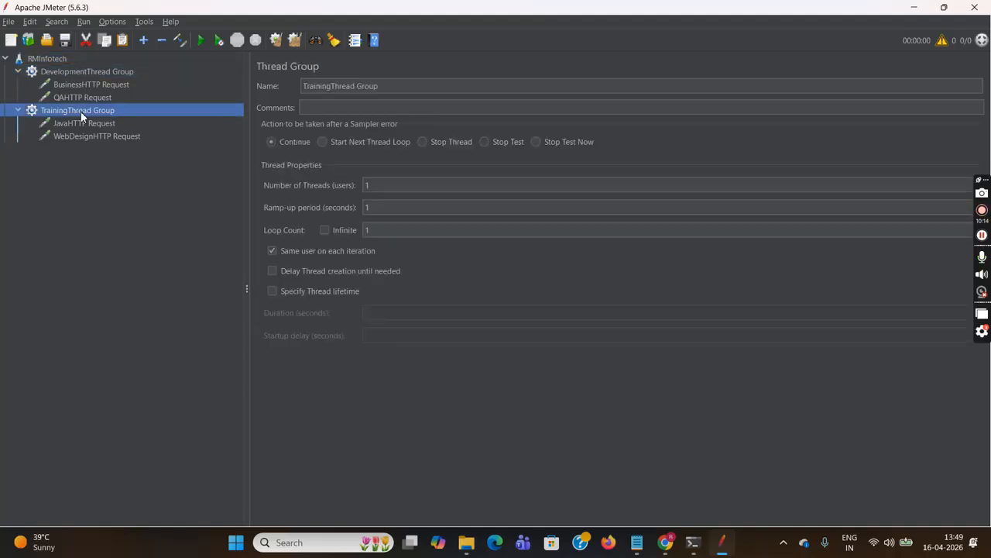
{"action": "left_click", "coordinate": [66, 59]}
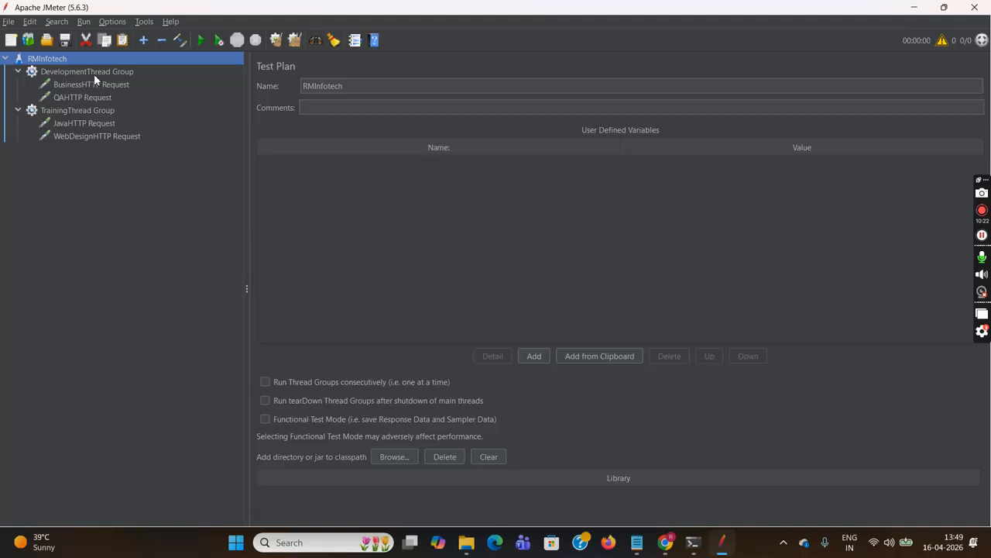
{"action": "left_click", "coordinate": [96, 72]}
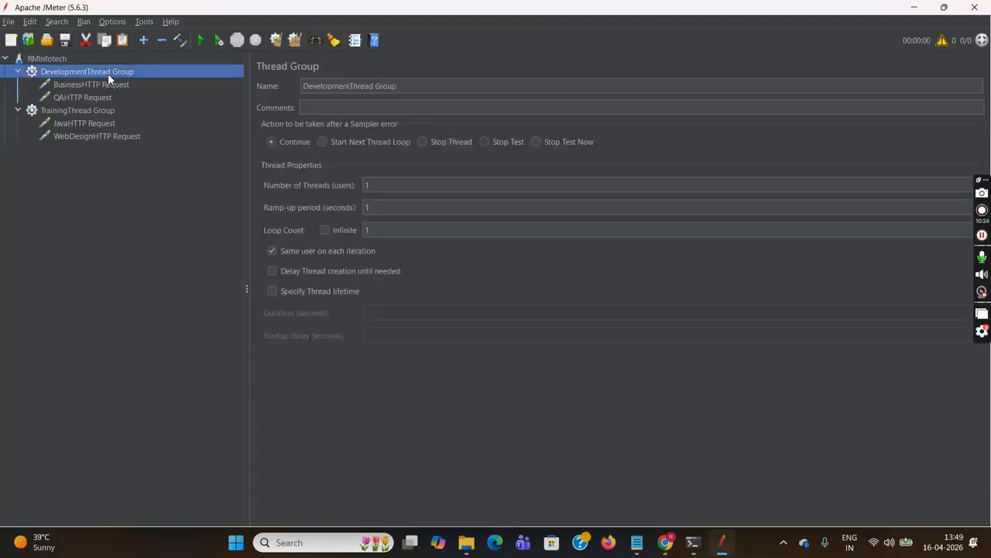
{"action": "right_click", "coordinate": [108, 73]}
{"action": "mouse_move", "coordinate": [233, 84]}
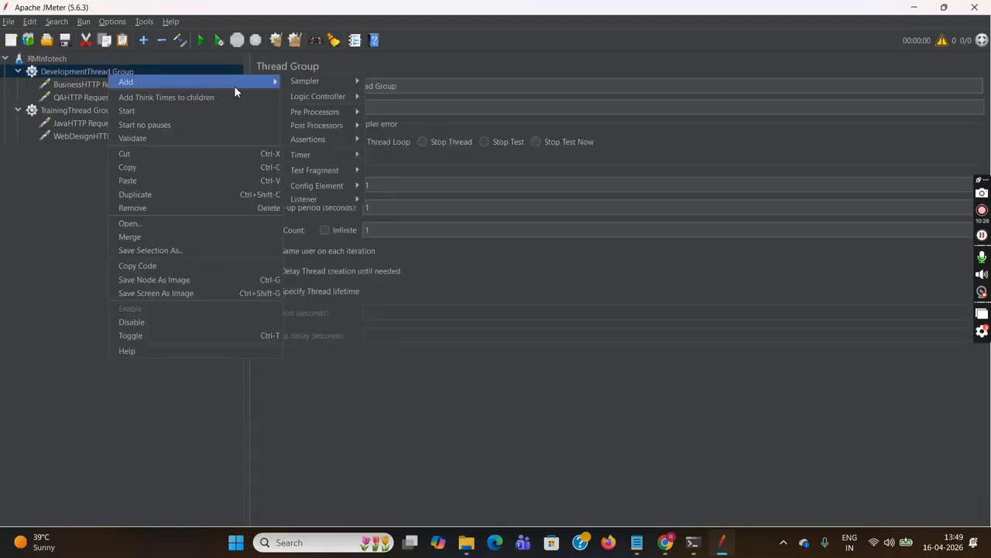
{"action": "mouse_move", "coordinate": [325, 201]}
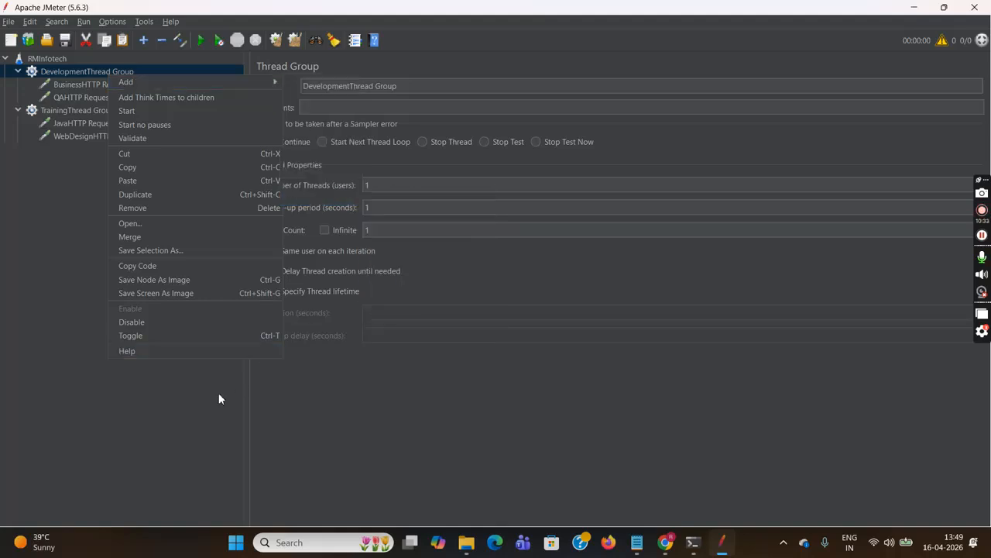
{"action": "left_click", "coordinate": [179, 432]}
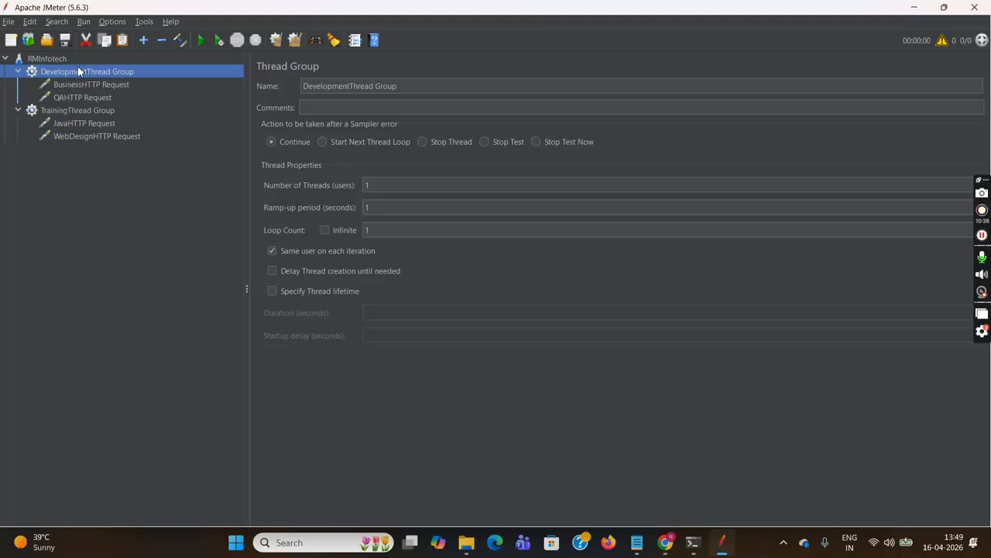
{"action": "left_click", "coordinate": [77, 110]}
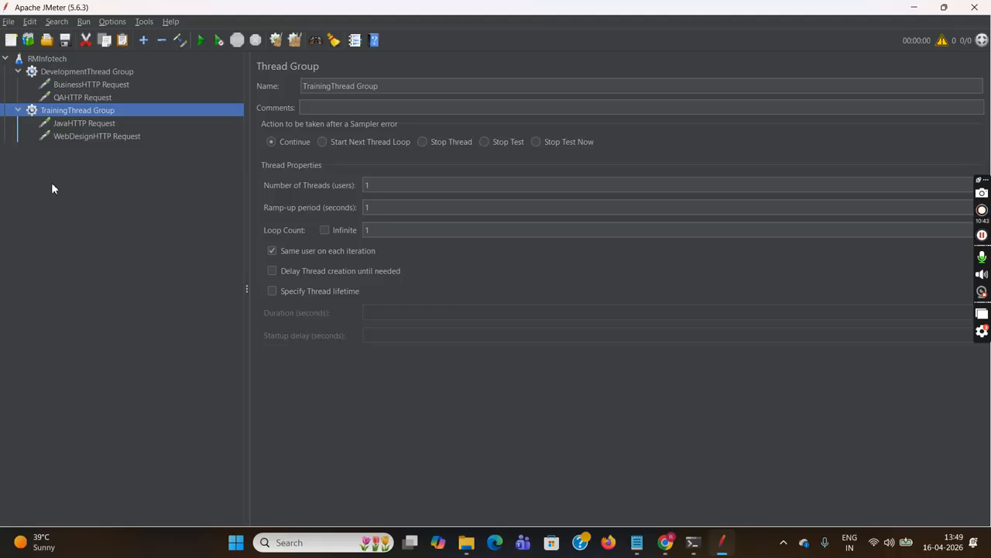
Step: Add a View Results Tree listener directly under the RMInfotech test plan
{"action": "left_click", "coordinate": [52, 58]}
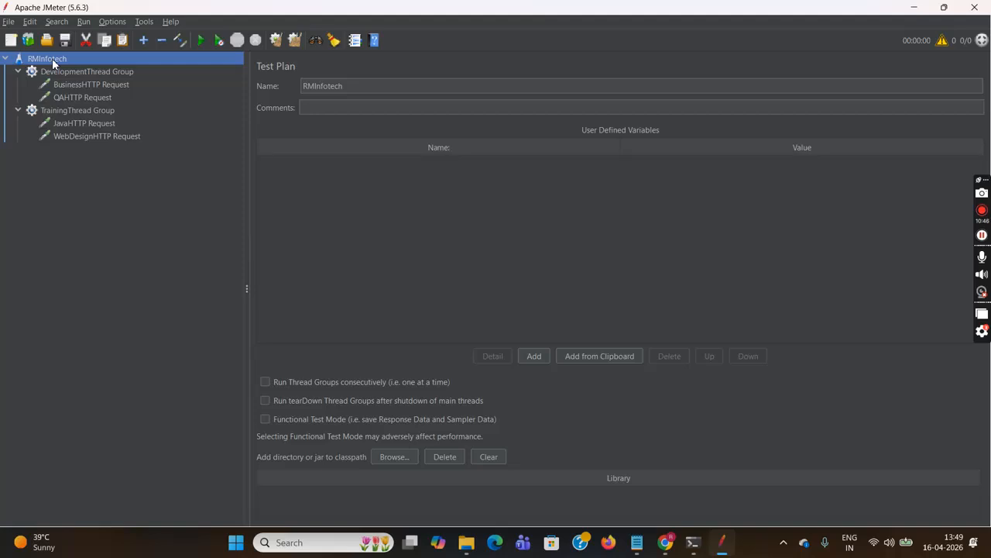
{"action": "right_click", "coordinate": [53, 62]}
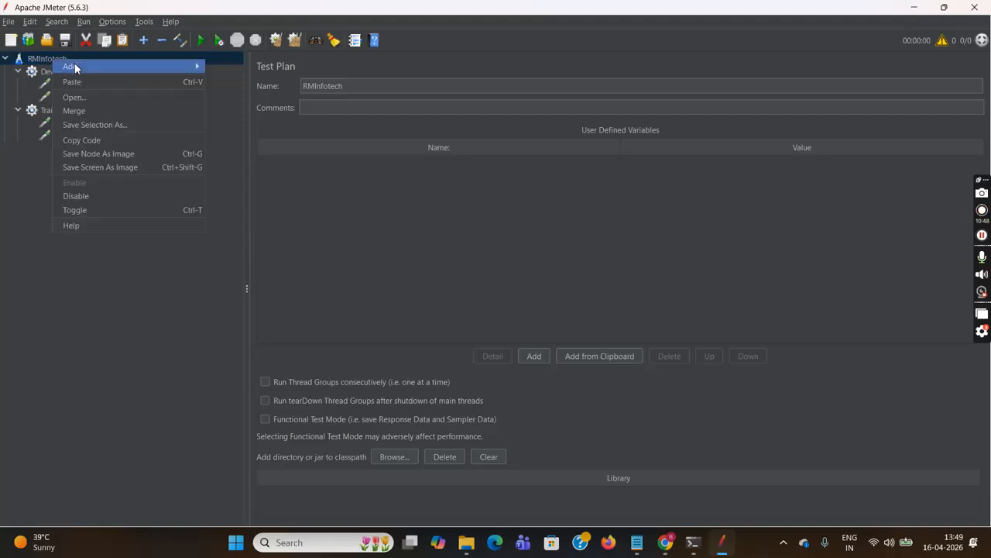
{"action": "mouse_move", "coordinate": [177, 65]}
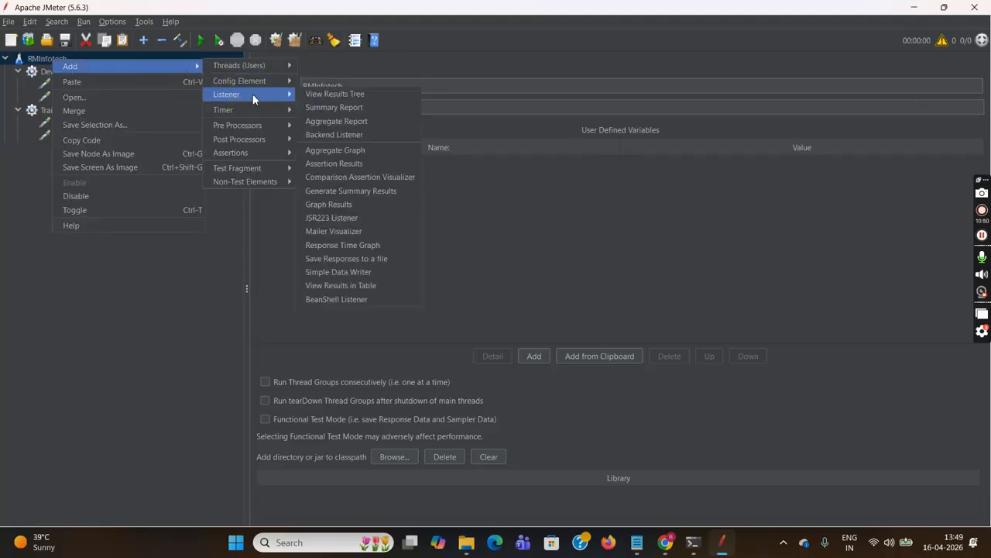
{"action": "left_click", "coordinate": [352, 95]}
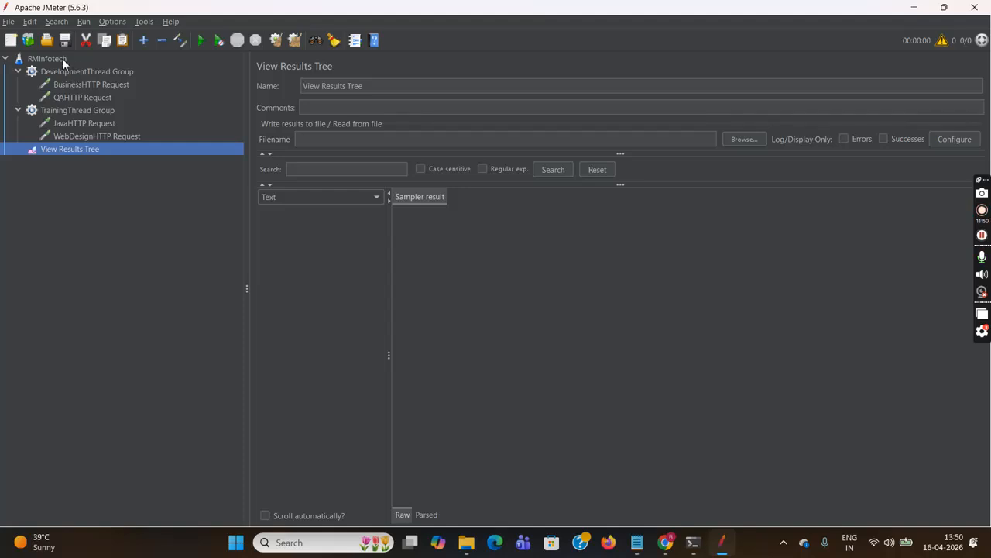
Step: Run the RMInfotech test plan, saving it first as RMInfotech.jmx on the Desktop
{"action": "left_click", "coordinate": [63, 64]}
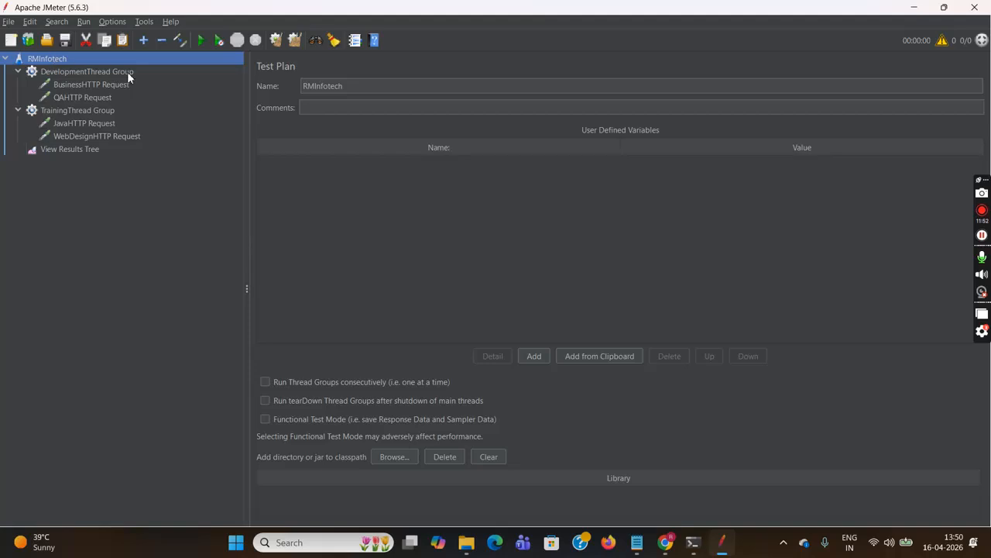
{"action": "left_click", "coordinate": [202, 40]}
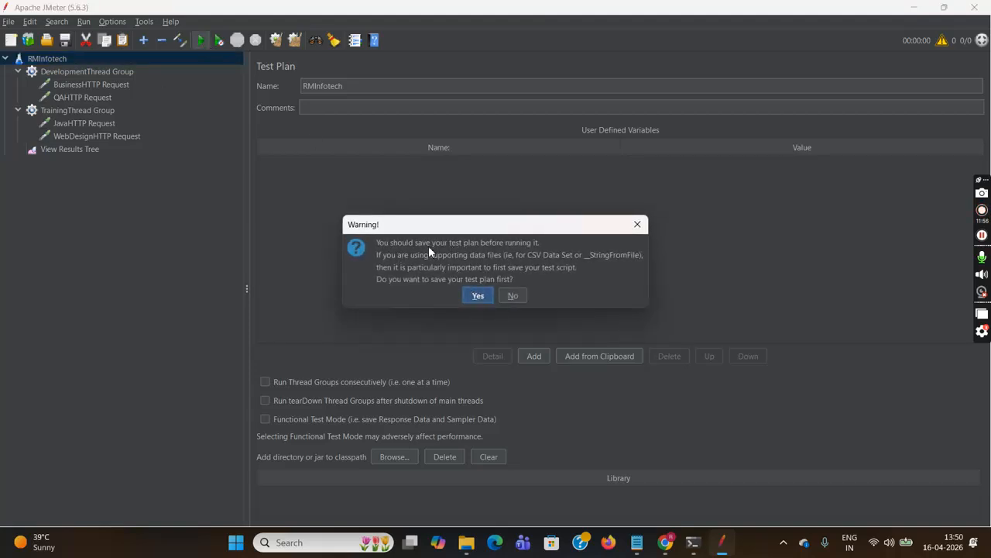
{"action": "left_click", "coordinate": [477, 295]}
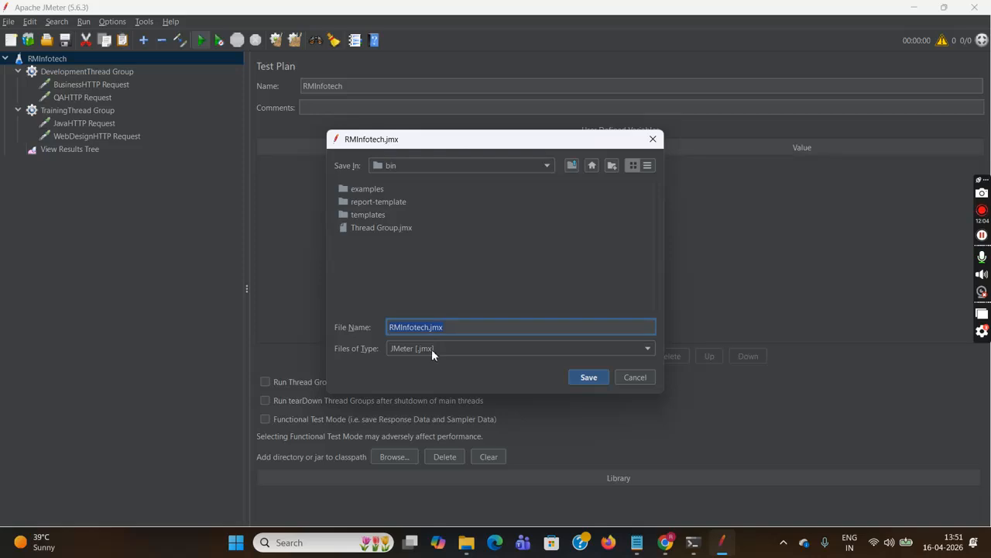
{"action": "left_click", "coordinate": [544, 167]}
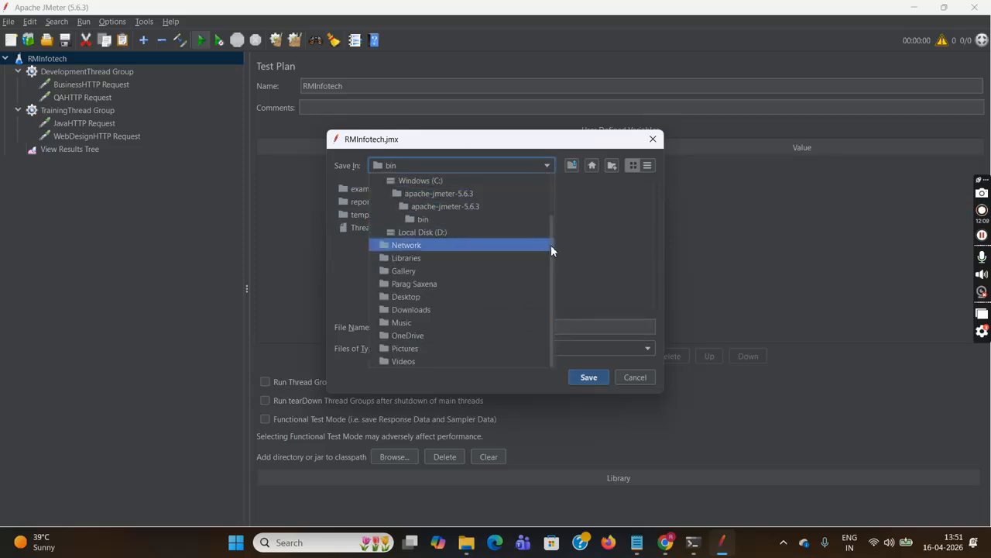
{"action": "left_click_drag", "start_coordinate": [553, 251], "coordinate": [552, 197]}
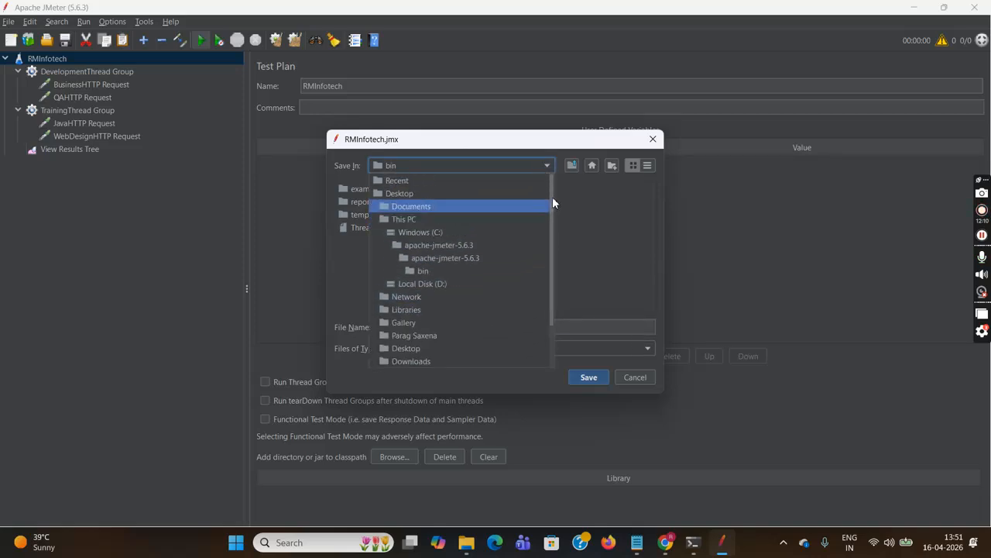
{"action": "left_click", "coordinate": [471, 194]}
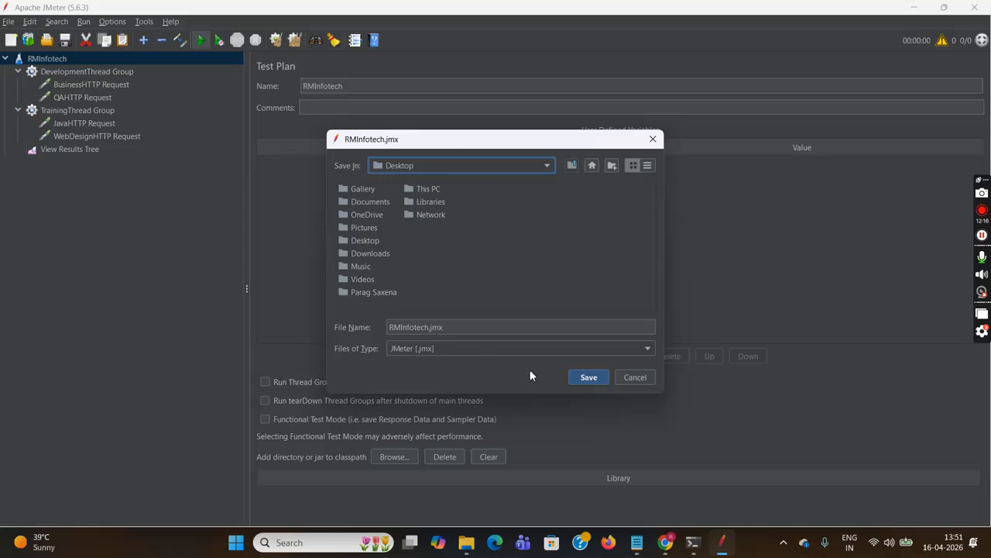
{"action": "left_click", "coordinate": [588, 377]}
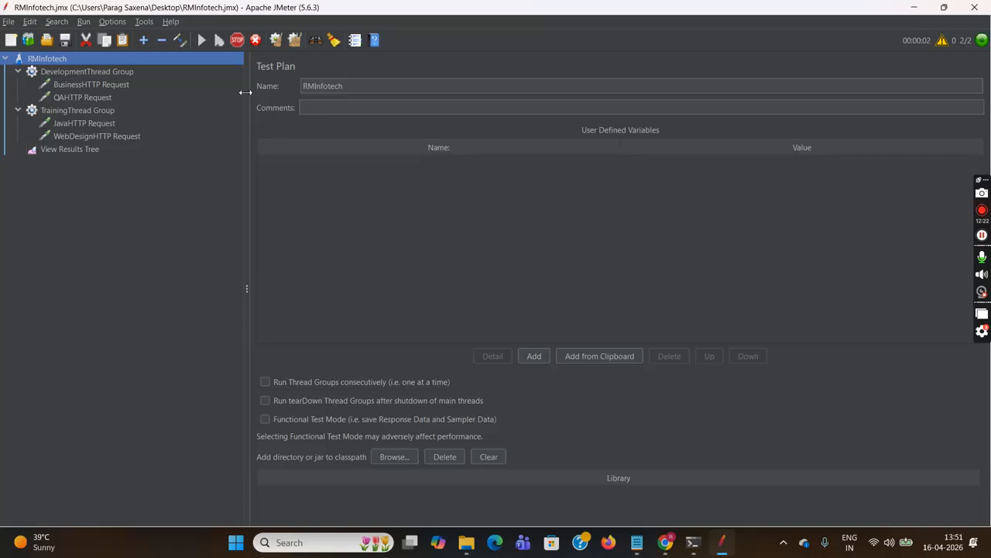
Step: Check the sampler results in the View Results Tree and review the settings of both thread groups
{"action": "left_click", "coordinate": [238, 40]}
{"action": "left_click", "coordinate": [77, 150]}
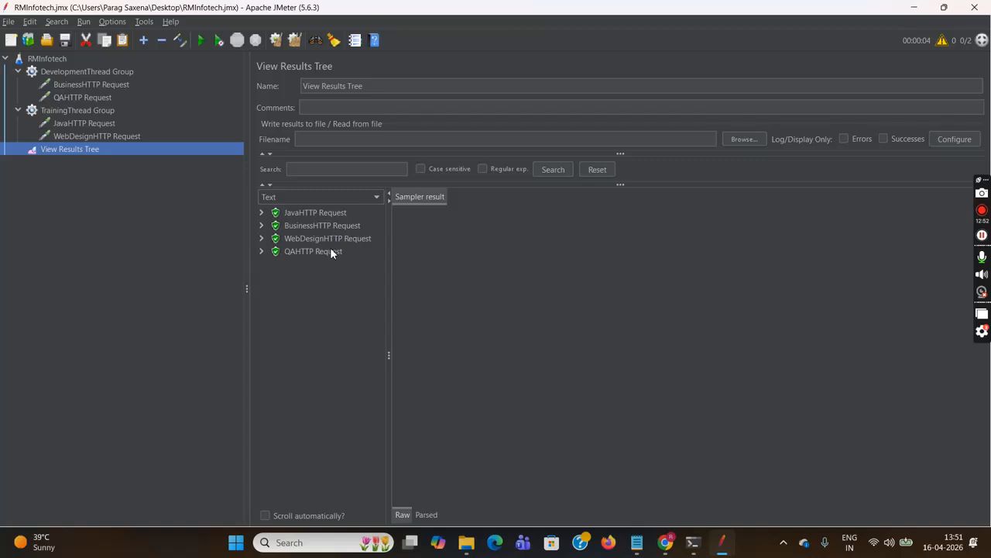
{"action": "left_click", "coordinate": [105, 71]}
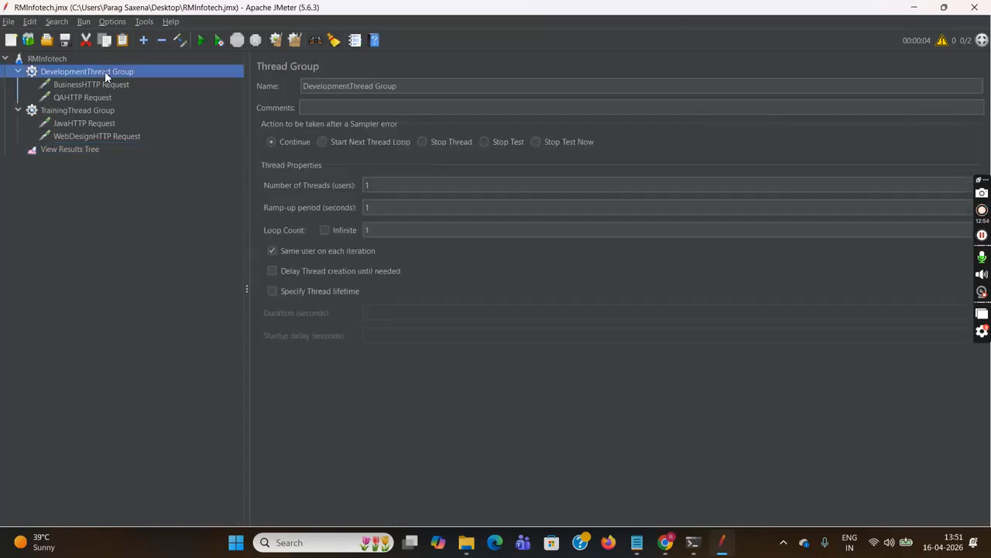
{"action": "left_click", "coordinate": [96, 113]}
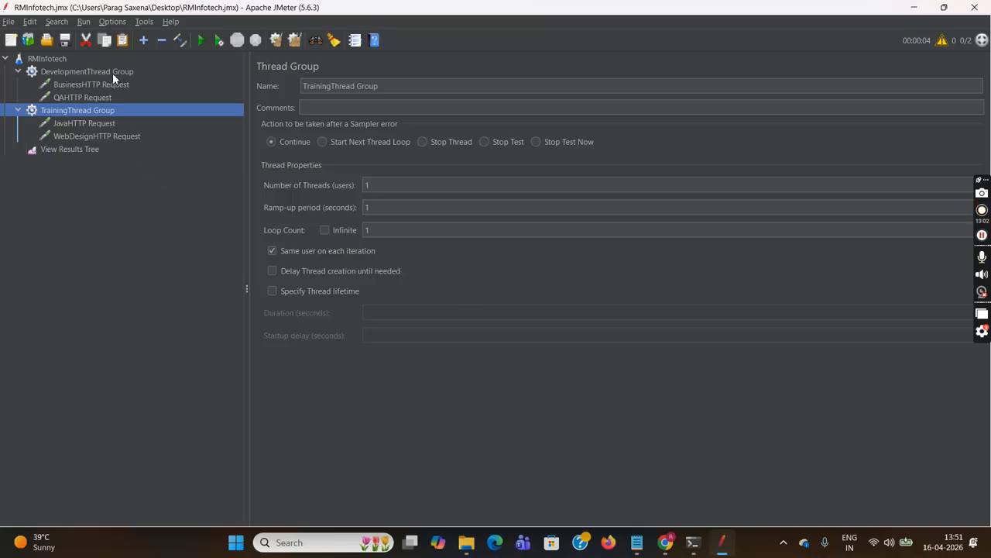
{"action": "left_click", "coordinate": [46, 59]}
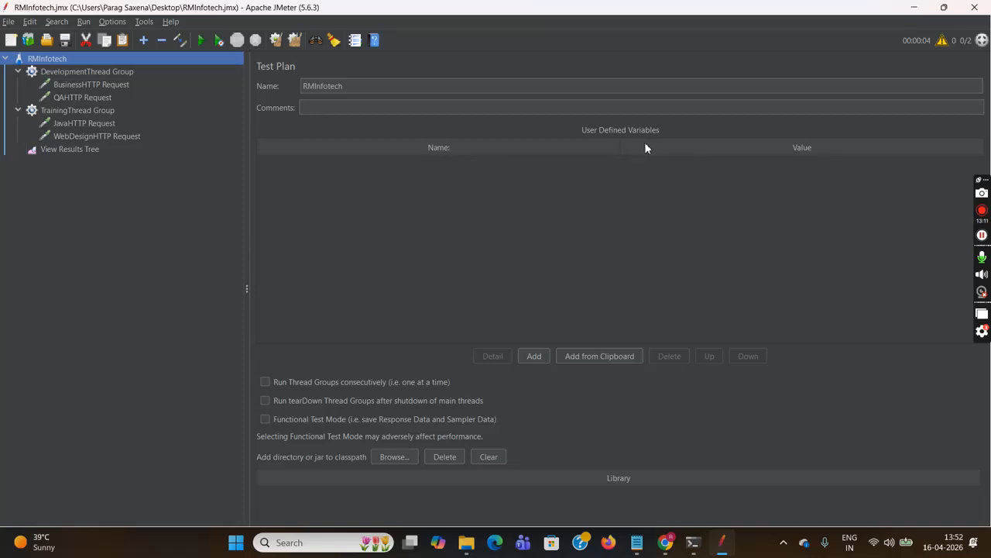
{"action": "left_click", "coordinate": [533, 358]}
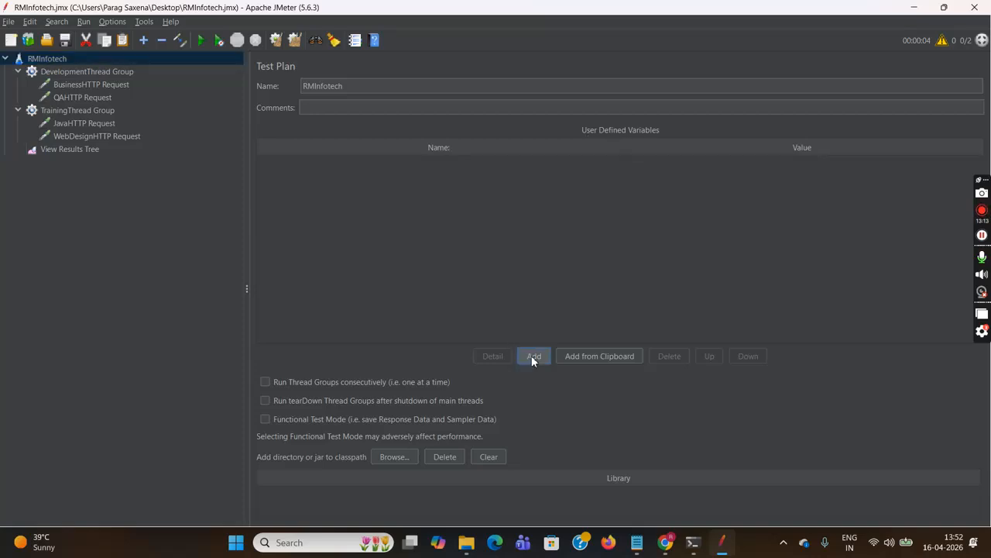
{"action": "left_click", "coordinate": [407, 160]}
{"action": "left_click", "coordinate": [407, 160]}
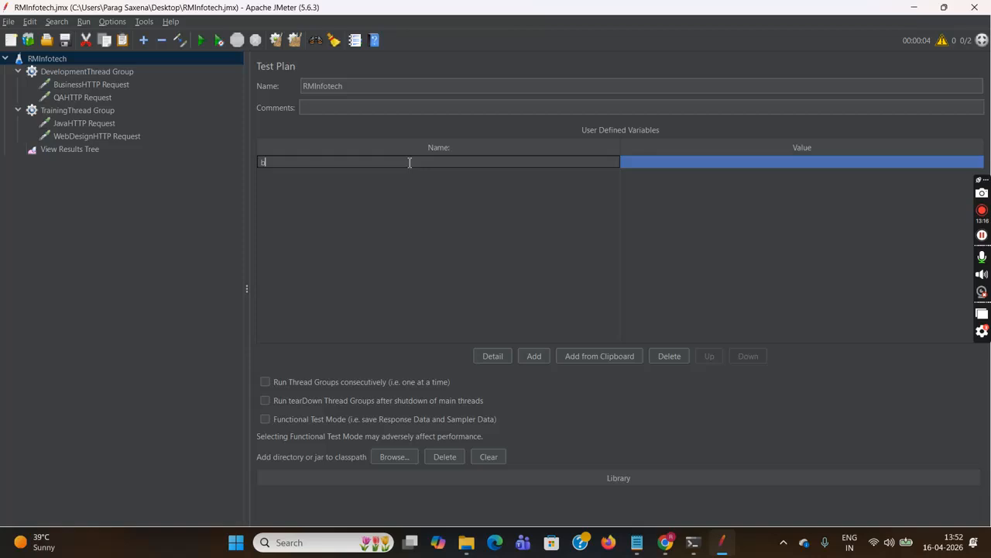
{"action": "type", "text": "baseurl"}
{"action": "left_click", "coordinate": [649, 163]}
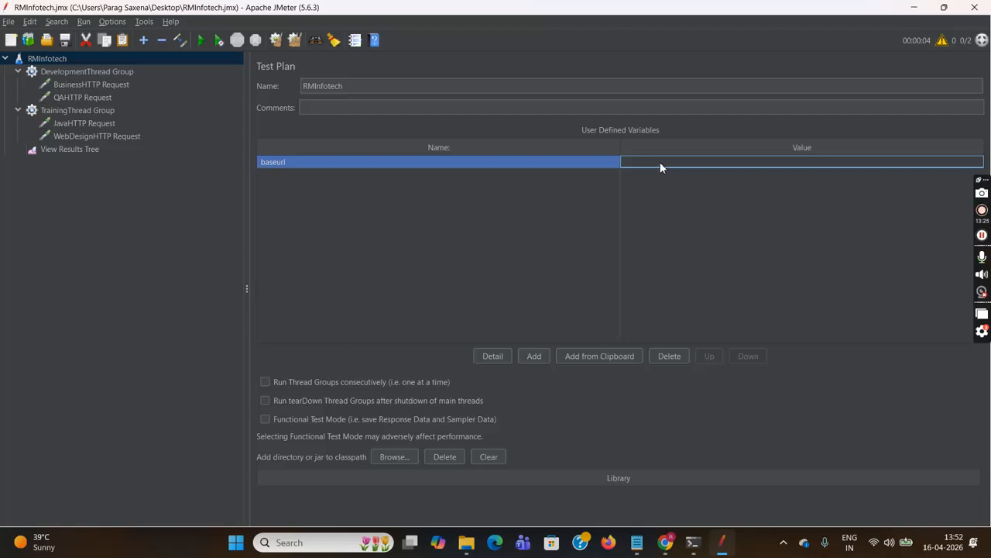
{"action": "left_click", "coordinate": [660, 162]}
{"action": "type", "text": "www"}
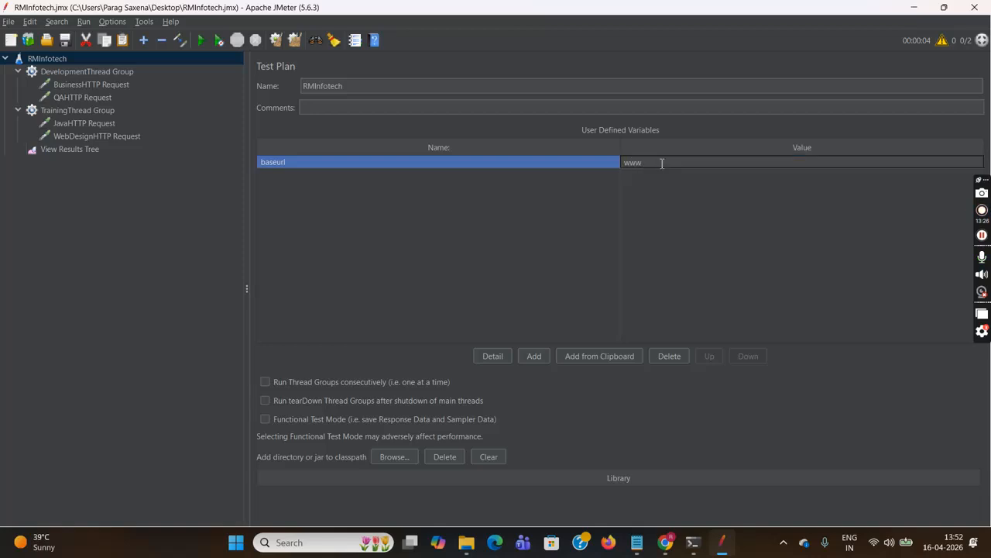
{"action": "type", "text": ".rmin"}
{"action": "type", "text": "otechsolutions.com"}
{"action": "left_click", "coordinate": [110, 84]}
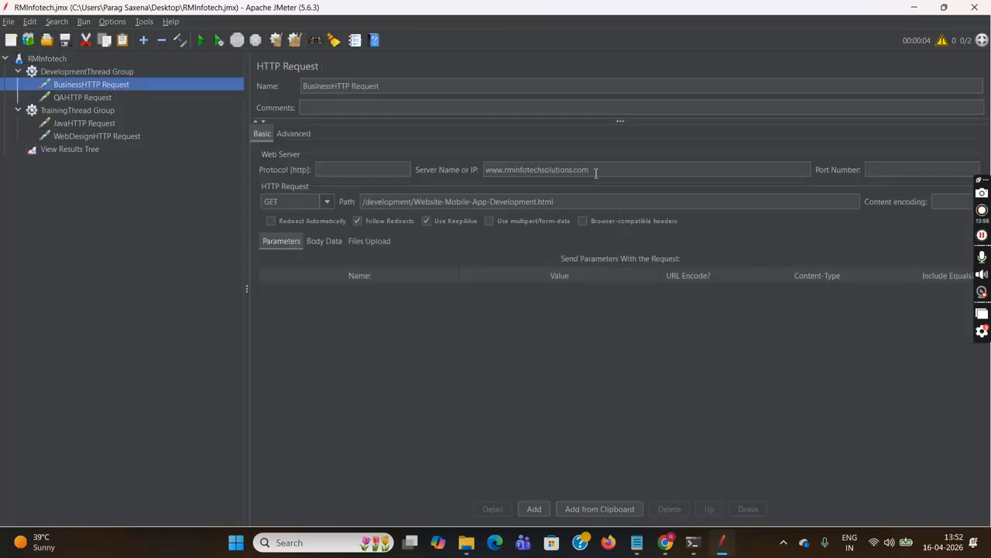
{"action": "left_click_drag", "start_coordinate": [597, 170], "coordinate": [490, 175]}
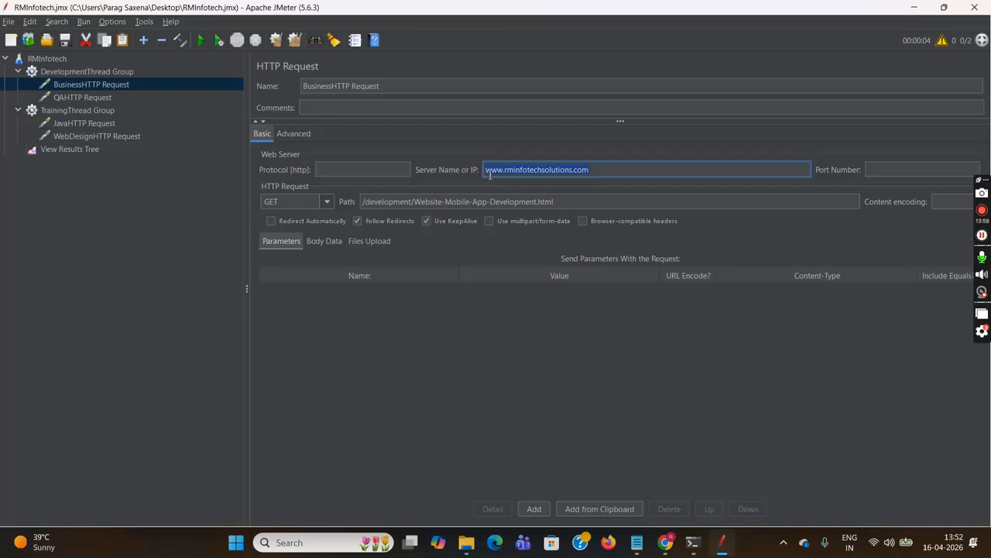
{"action": "key", "text": "BackSpace"}
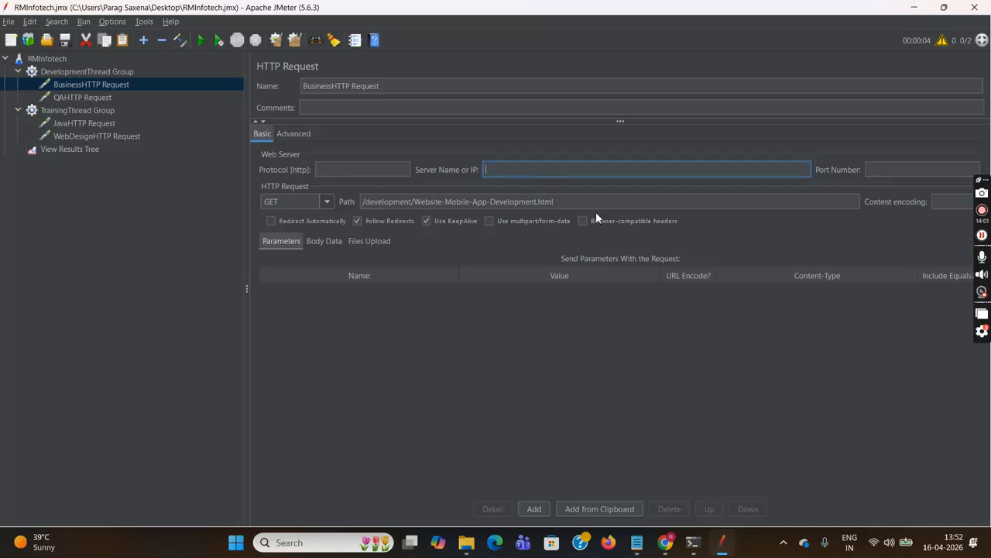
{"action": "type", "text": "${"}
{"action": "key", "text": "BackSpace"}
{"action": "type", "text": "{baeurl"}
{"action": "left_click", "coordinate": [47, 59]}
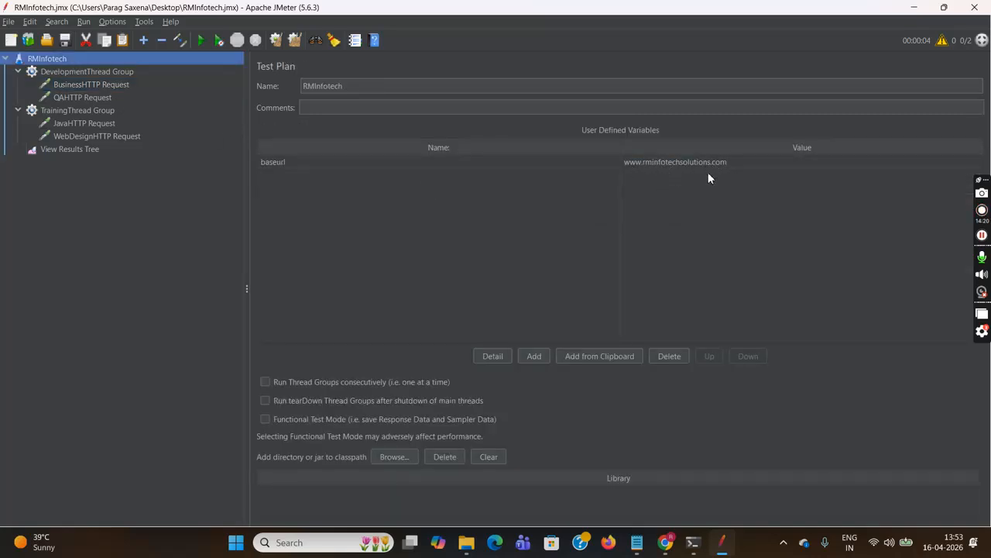
{"action": "left_click", "coordinate": [95, 96]}
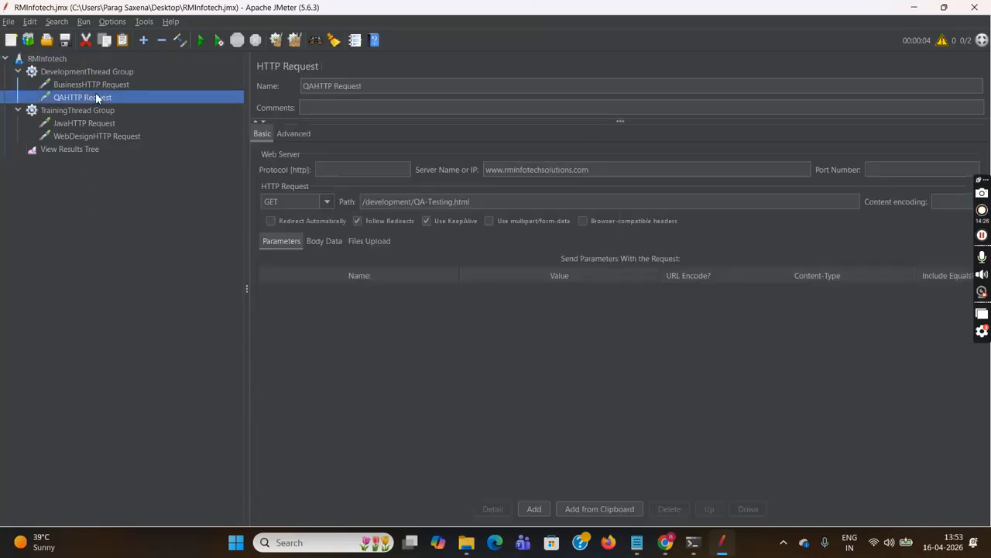
{"action": "left_click", "coordinate": [604, 170]}
{"action": "double_click", "coordinate": [498, 171]}
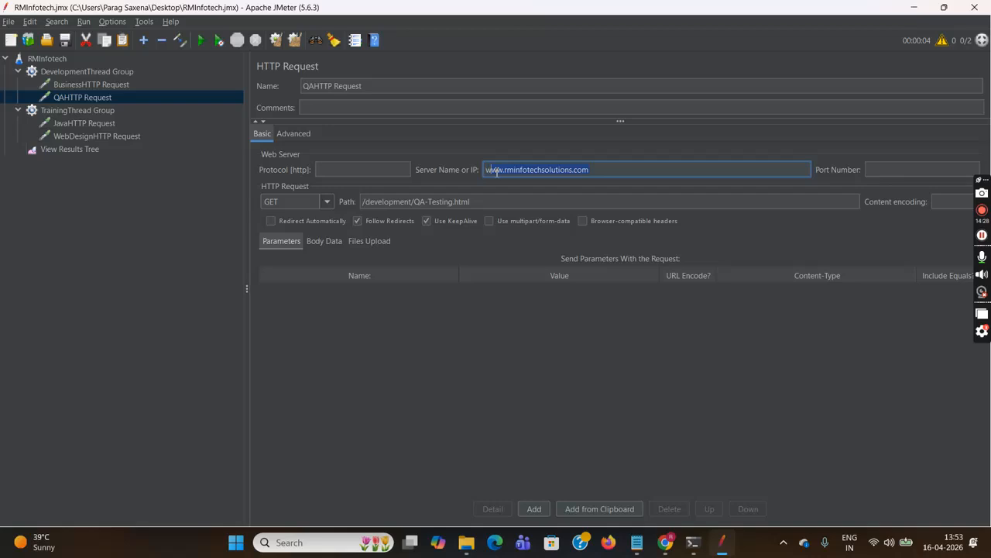
{"action": "key", "text": "BackSpace"}
{"action": "key", "text": "BackSpace"}
{"action": "key", "text": "BackSpace"}
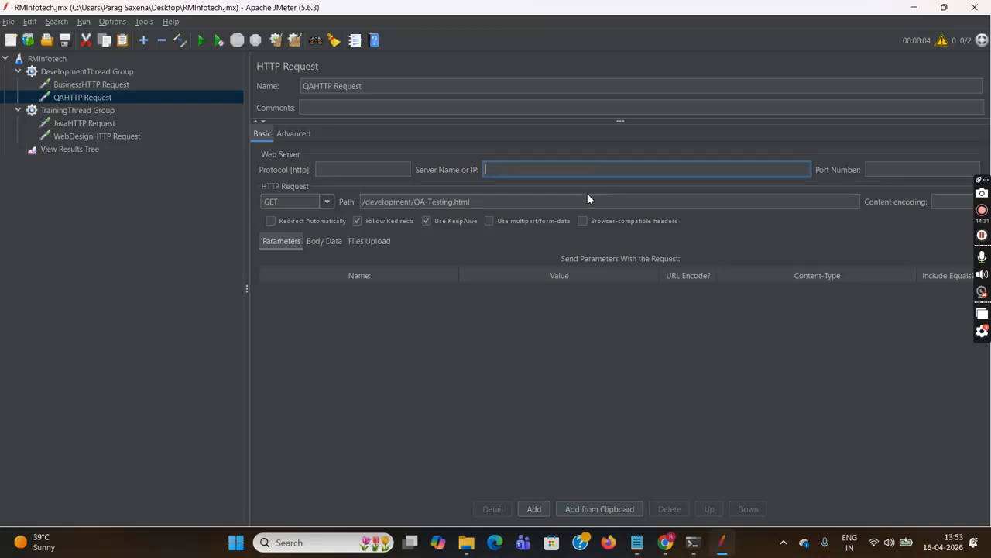
{"action": "type", "text": "${baseurl"}
{"action": "left_click", "coordinate": [111, 124]}
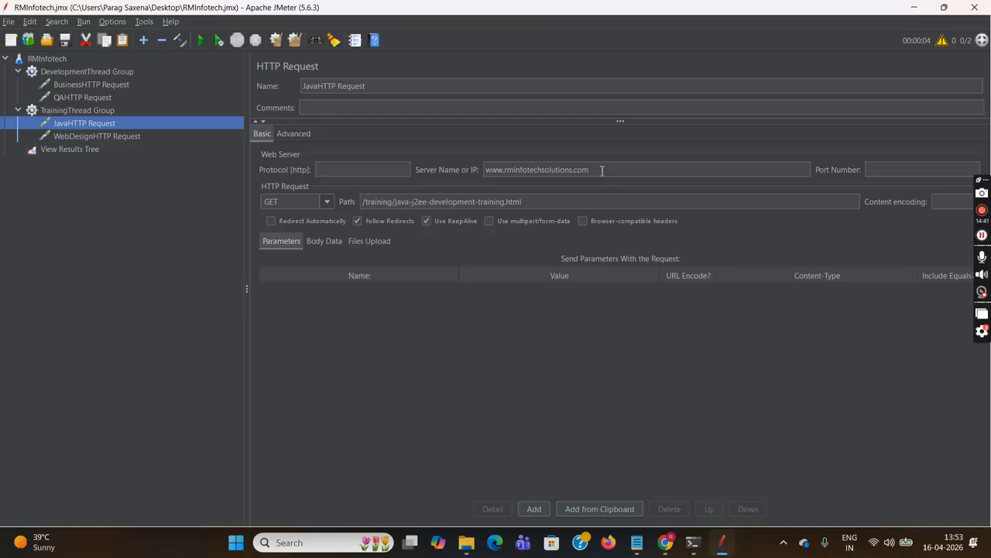
{"action": "left_click_drag", "start_coordinate": [602, 171], "coordinate": [487, 171]}
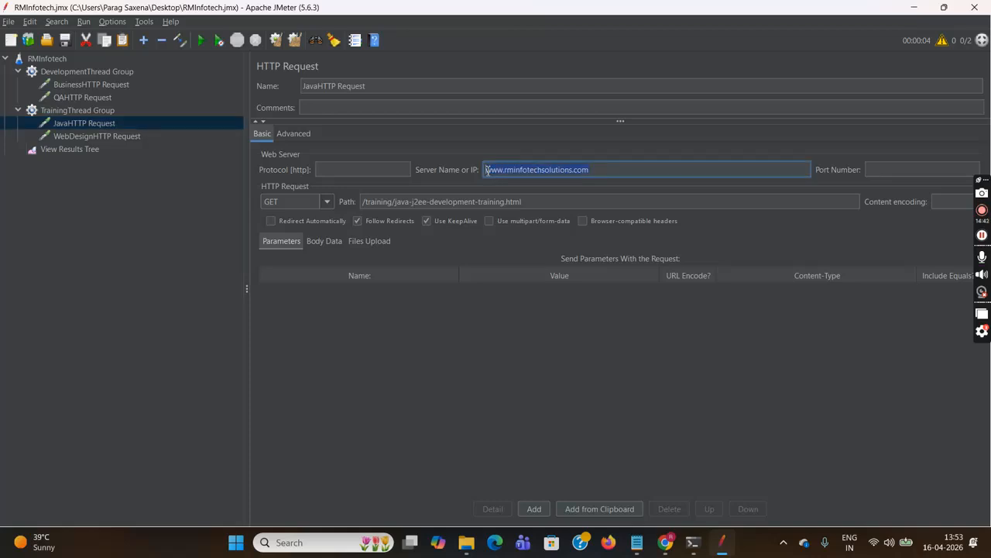
{"action": "type", "text": "$"}
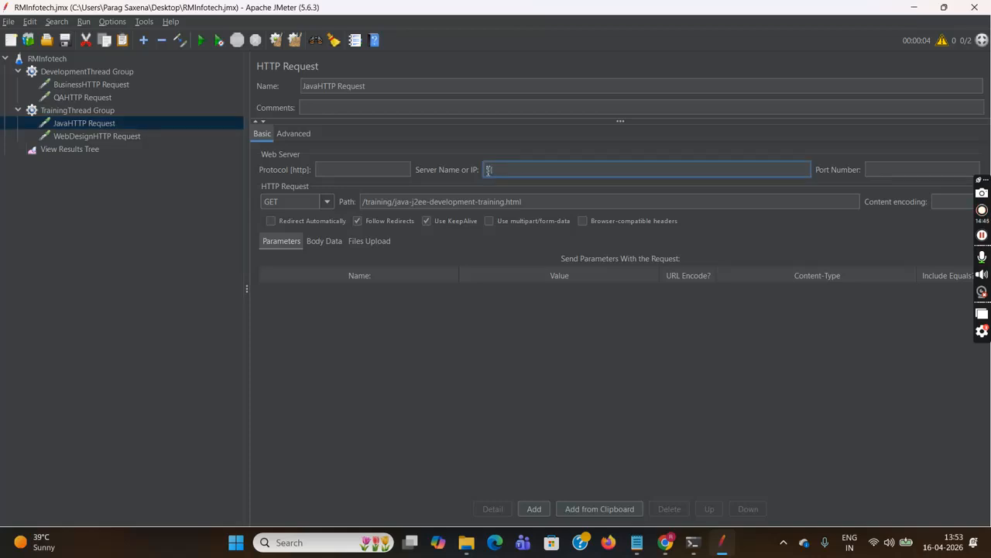
{"action": "type", "text": "{baseurl"}
{"action": "left_click", "coordinate": [131, 138]}
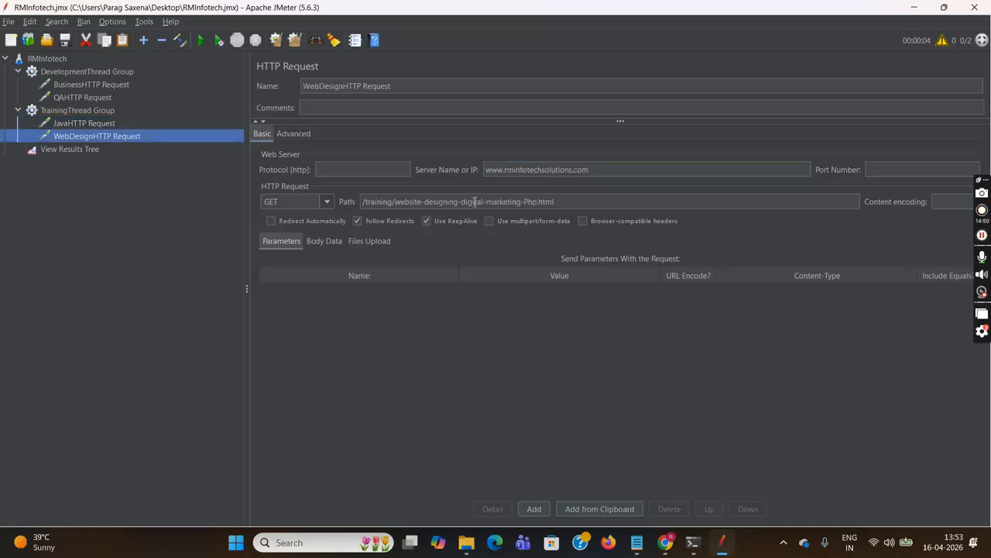
{"action": "double_click", "coordinate": [598, 171]}
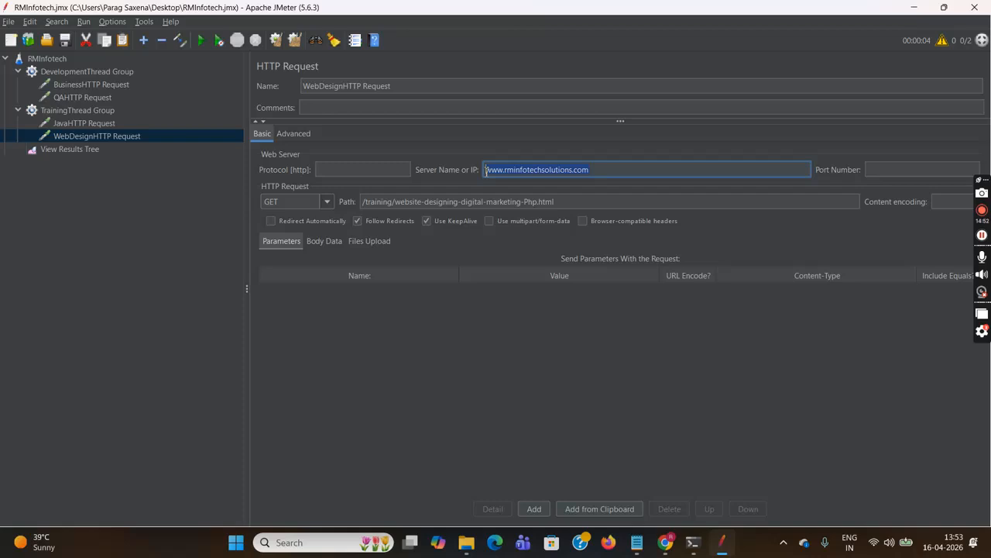
{"action": "type", "text": "$"}
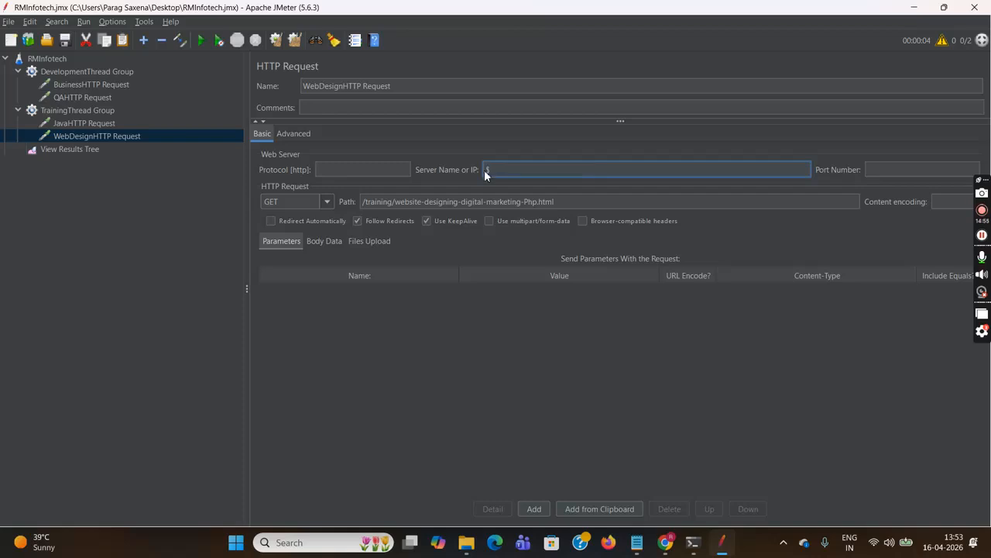
{"action": "type", "text": "{"}
{"action": "type", "text": "_"}
Step: Review the server name entries of all four HTTP Requests
{"action": "left_click", "coordinate": [112, 86]}
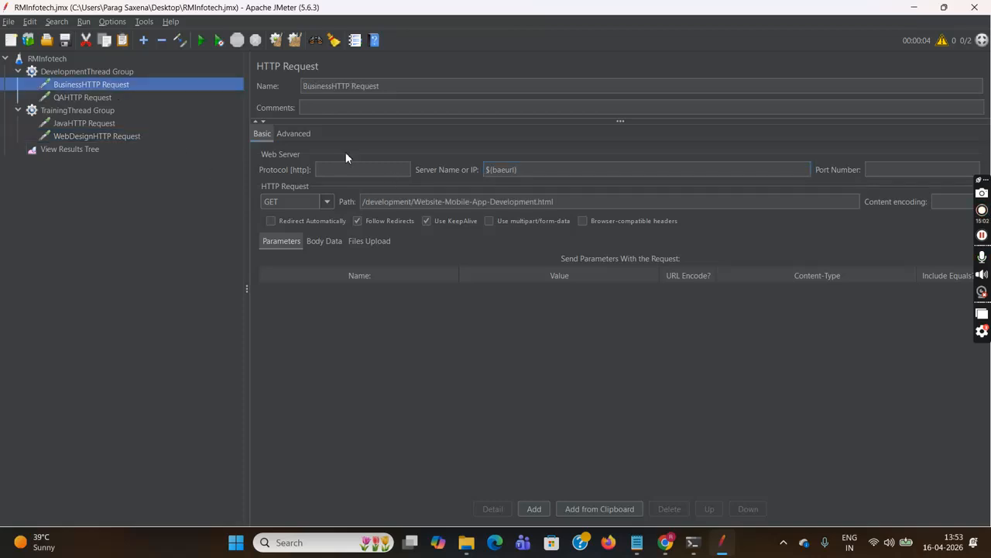
{"action": "left_click", "coordinate": [139, 97]}
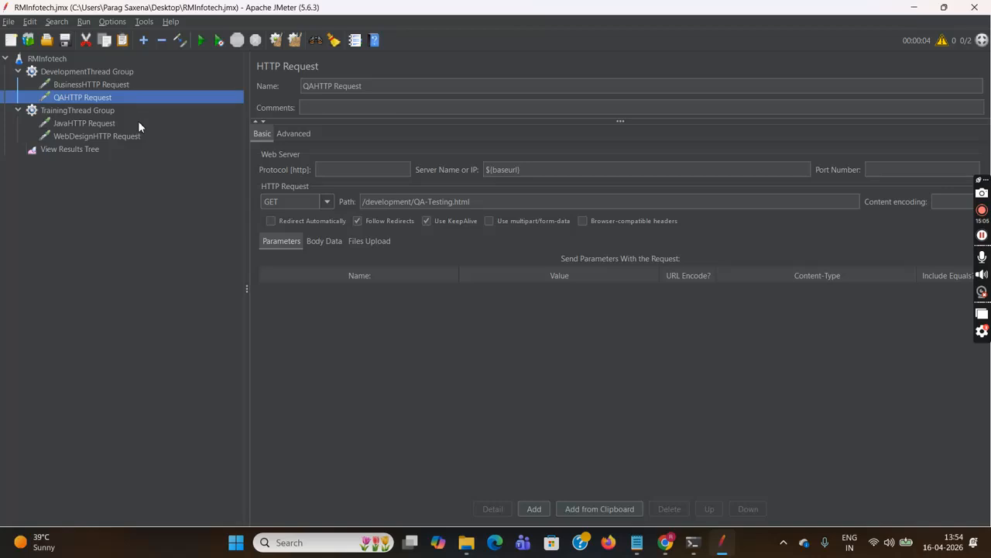
{"action": "left_click", "coordinate": [139, 124]}
{"action": "left_click", "coordinate": [153, 137]}
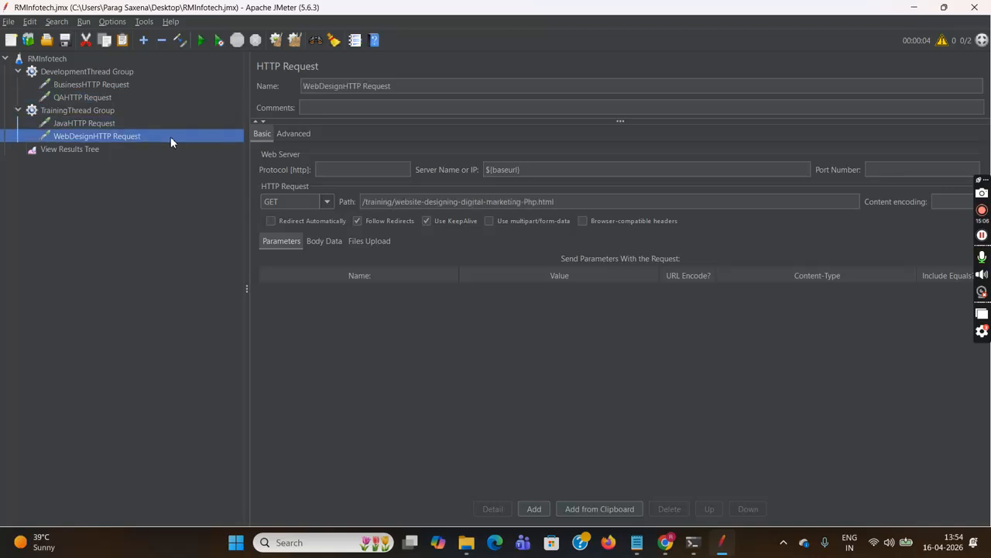
Step: Clear the previous results from the View Results Tree and run the RMInfotech test plan again
{"action": "left_click", "coordinate": [135, 154]}
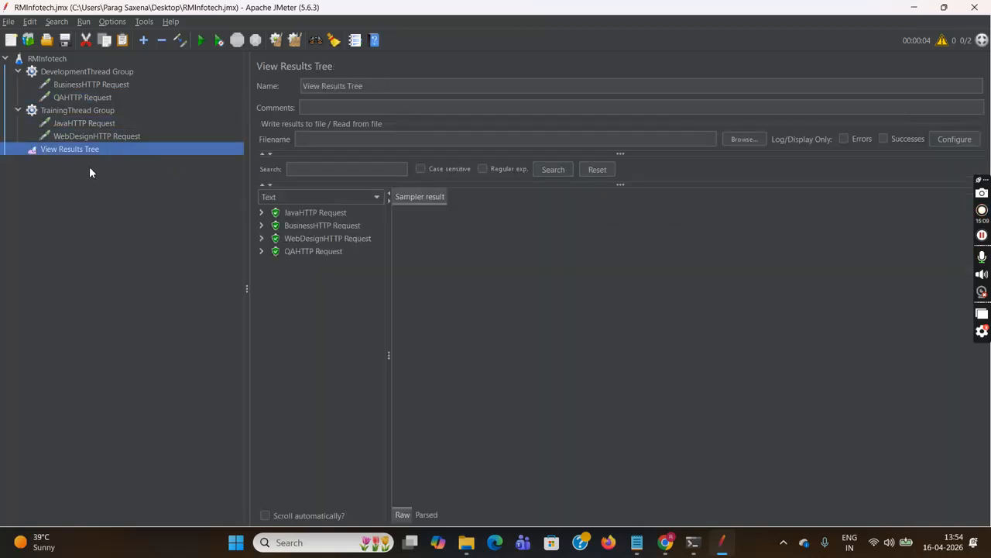
{"action": "left_click", "coordinate": [277, 41]}
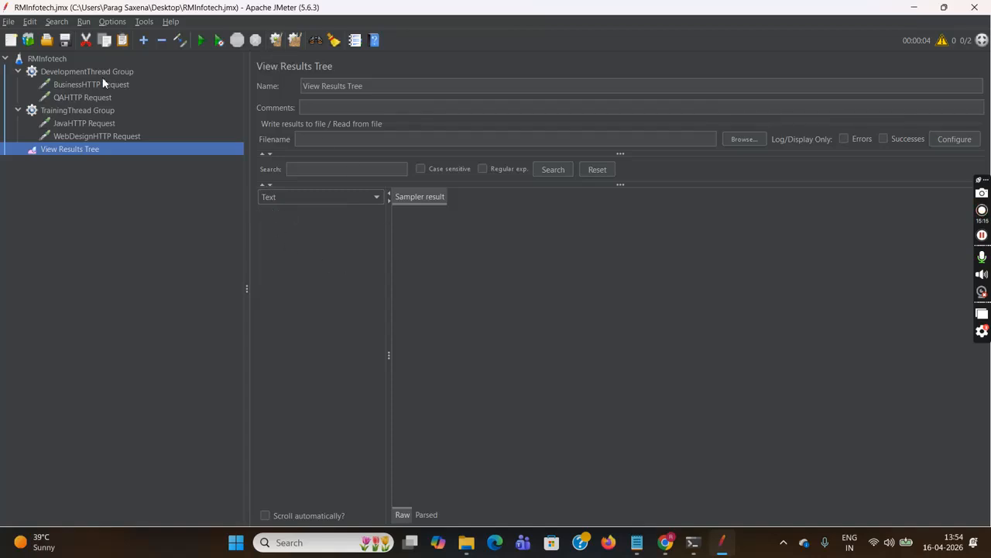
{"action": "left_click", "coordinate": [52, 58]}
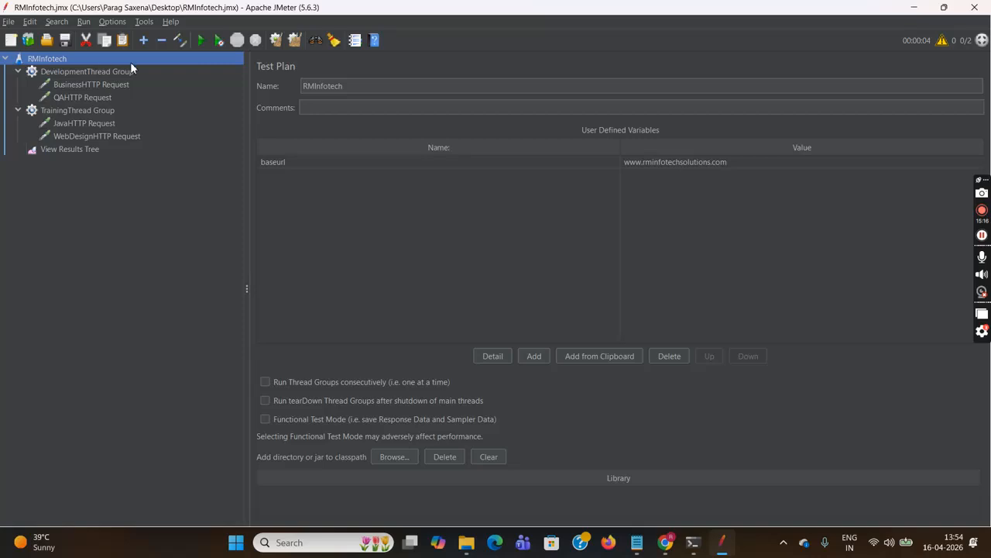
{"action": "left_click", "coordinate": [204, 43]}
Step: Examine BusinessHTTP Request's sampler result in the View Results Tree and compare the request bodies of all four samples
{"action": "left_click", "coordinate": [89, 151]}
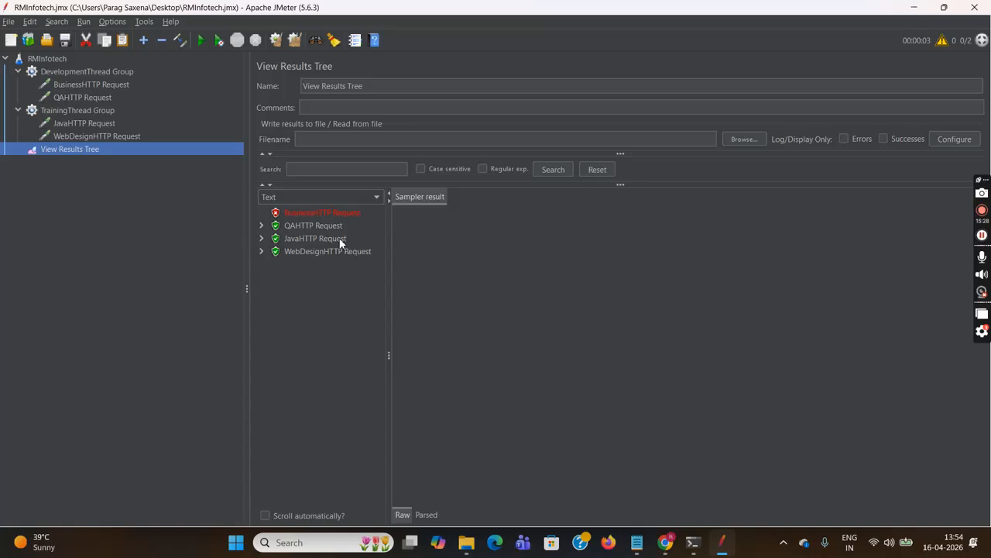
{"action": "left_click", "coordinate": [341, 216]}
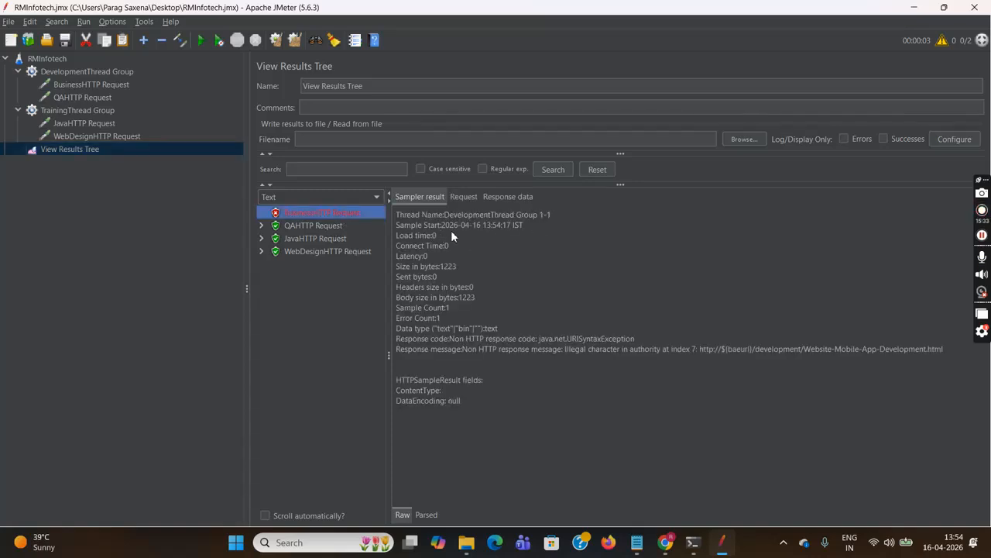
{"action": "left_click", "coordinate": [464, 197]}
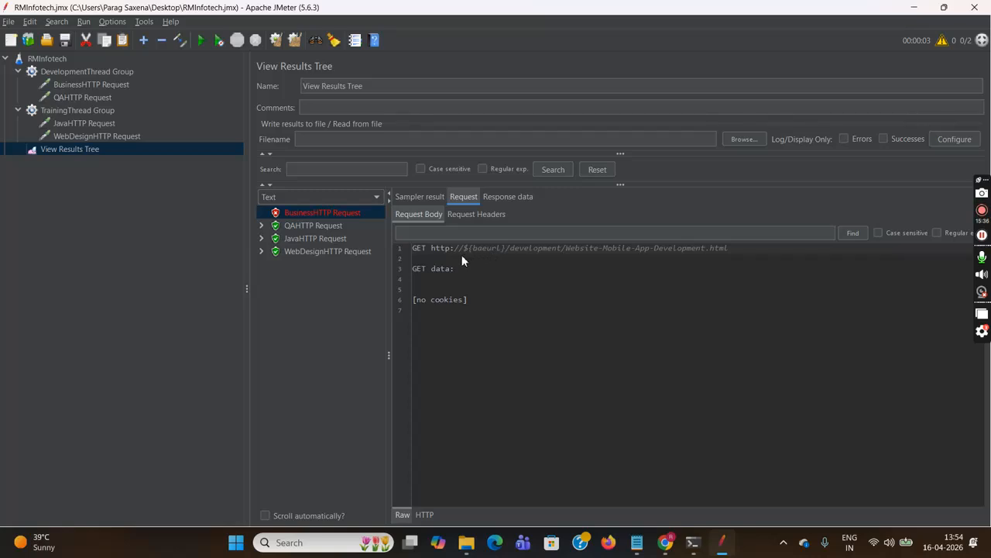
{"action": "left_click", "coordinate": [326, 227]}
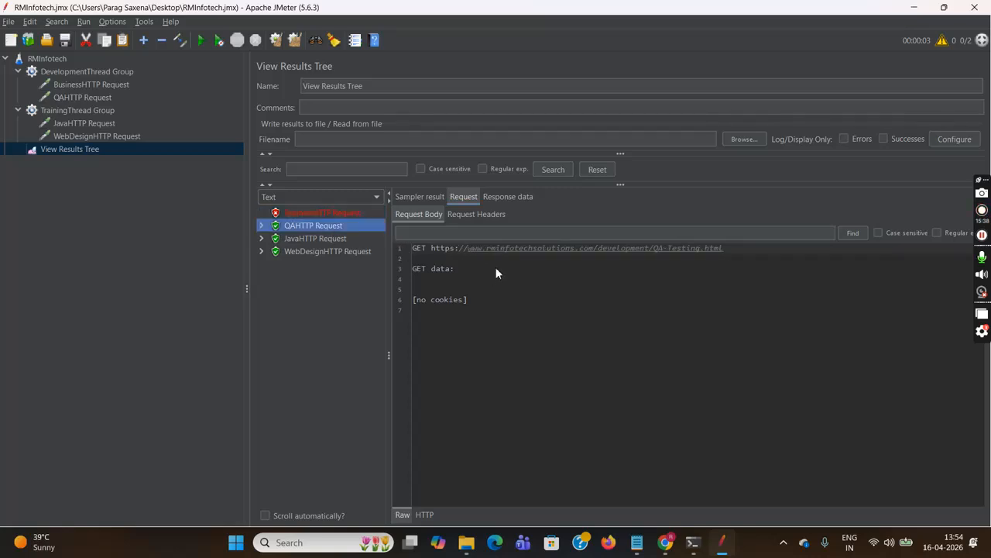
{"action": "left_click", "coordinate": [337, 240]}
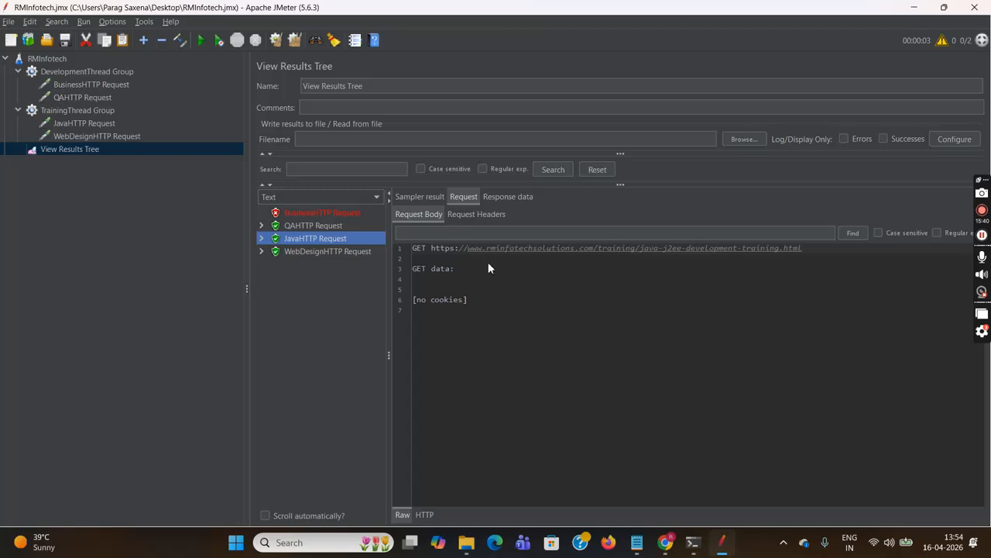
{"action": "left_click", "coordinate": [341, 253]}
{"action": "left_click", "coordinate": [336, 215]}
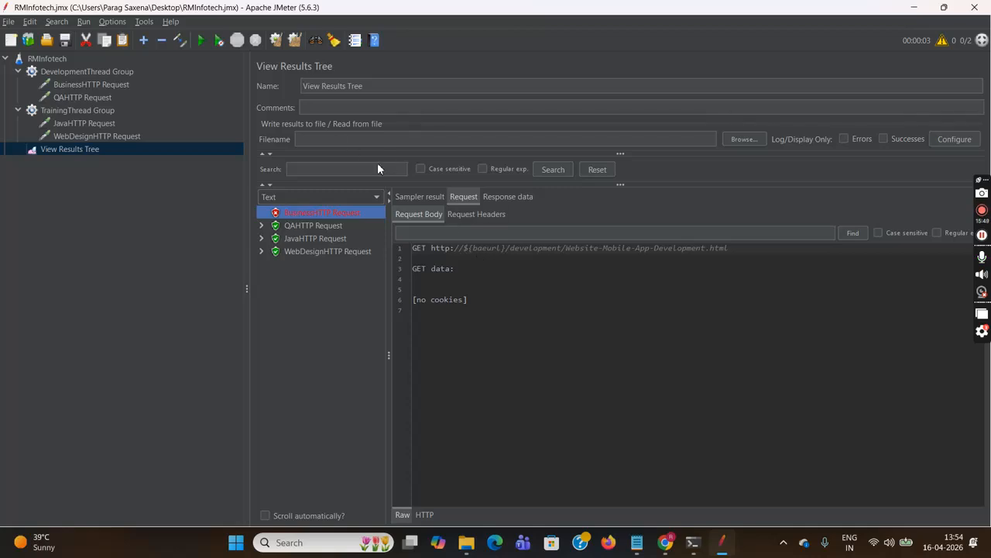
{"action": "left_click", "coordinate": [108, 85]}
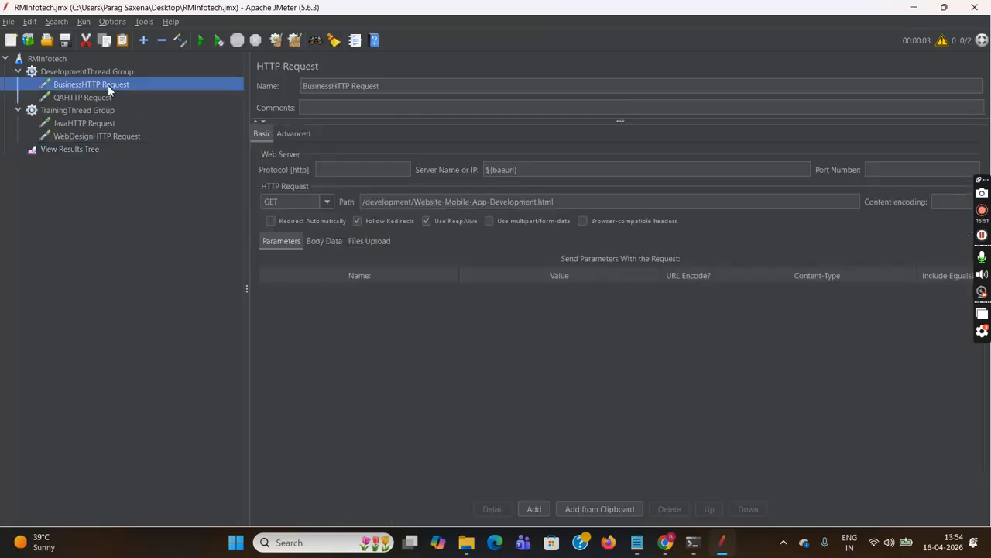
{"action": "left_click", "coordinate": [550, 173]}
{"action": "key", "text": "BackSpace"}
{"action": "key", "text": "BackSpace"}
{"action": "key", "text": "BackSpace"}
{"action": "key", "text": "BackSpace"}
{"action": "key", "text": "BackSpace"}
{"action": "key", "text": "BackSpace"}
{"action": "key", "text": "BackSpace"}
{"action": "key", "text": "BackSpace"}
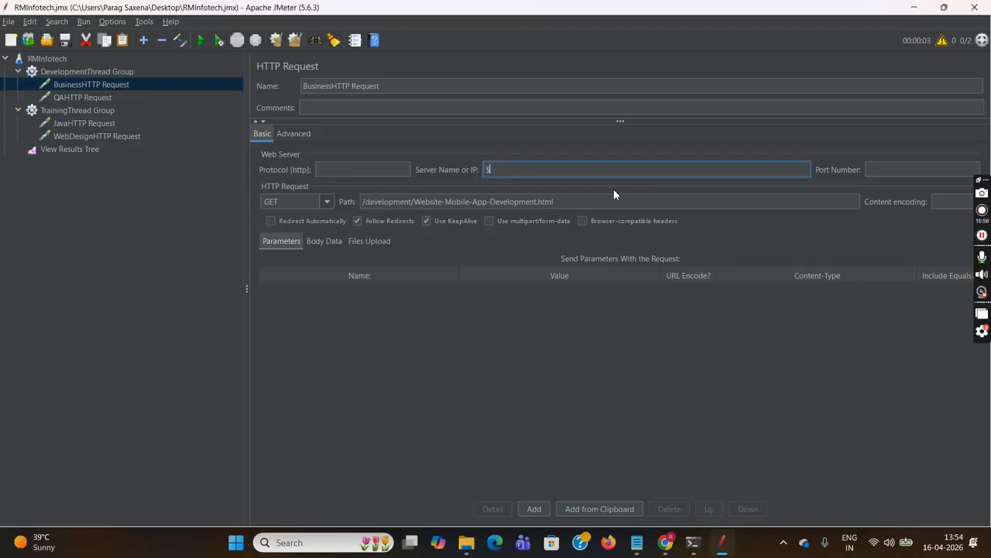
{"action": "type", "text": "{baseurl"}
Step: Clear the previous View Results Tree results and rerun the RMInfotech test plan
{"action": "left_click", "coordinate": [87, 149]}
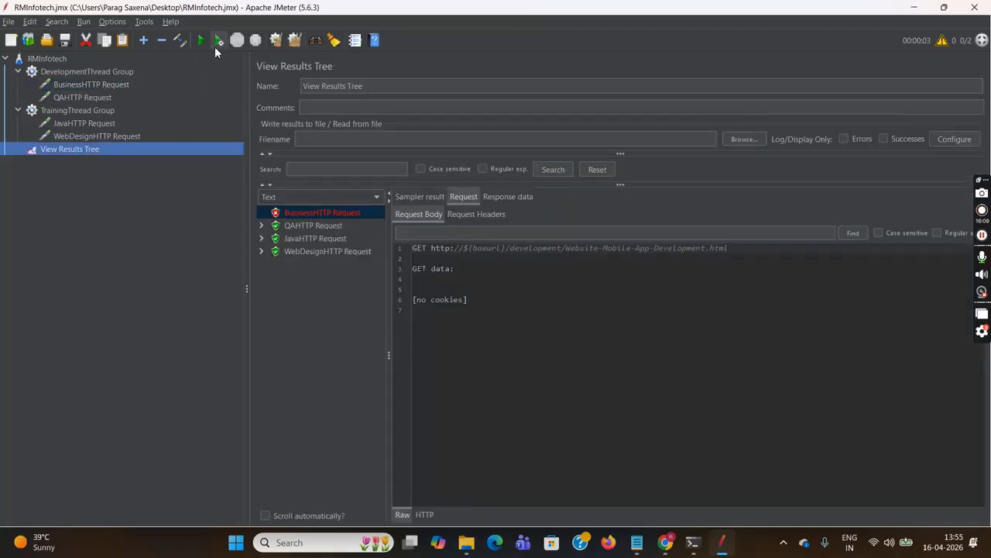
{"action": "left_click", "coordinate": [277, 41]}
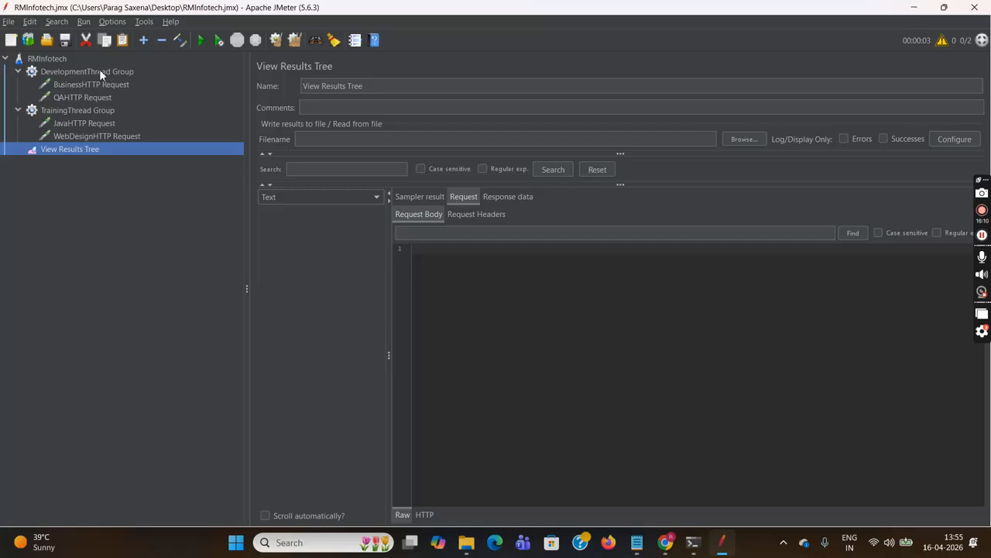
{"action": "left_click", "coordinate": [59, 61]}
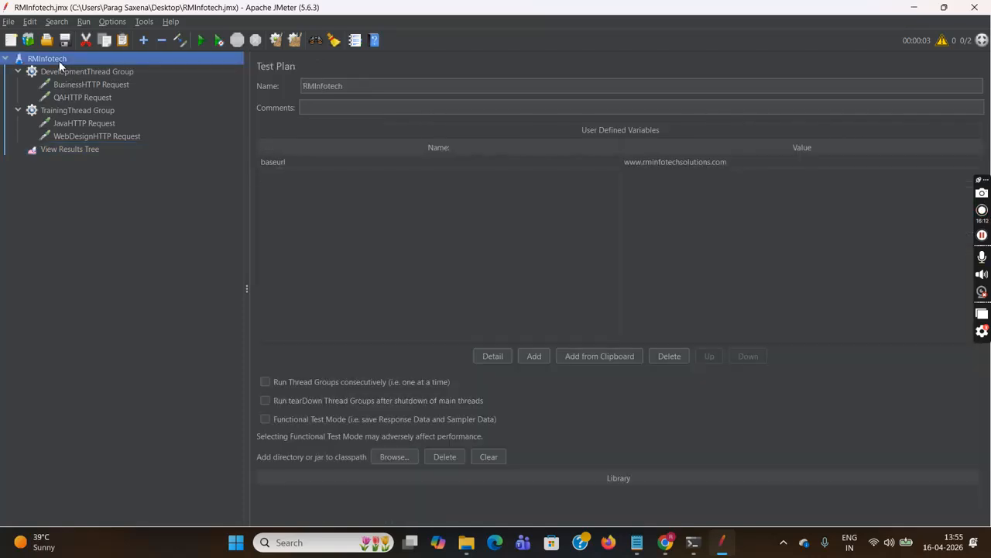
{"action": "left_click", "coordinate": [203, 42]}
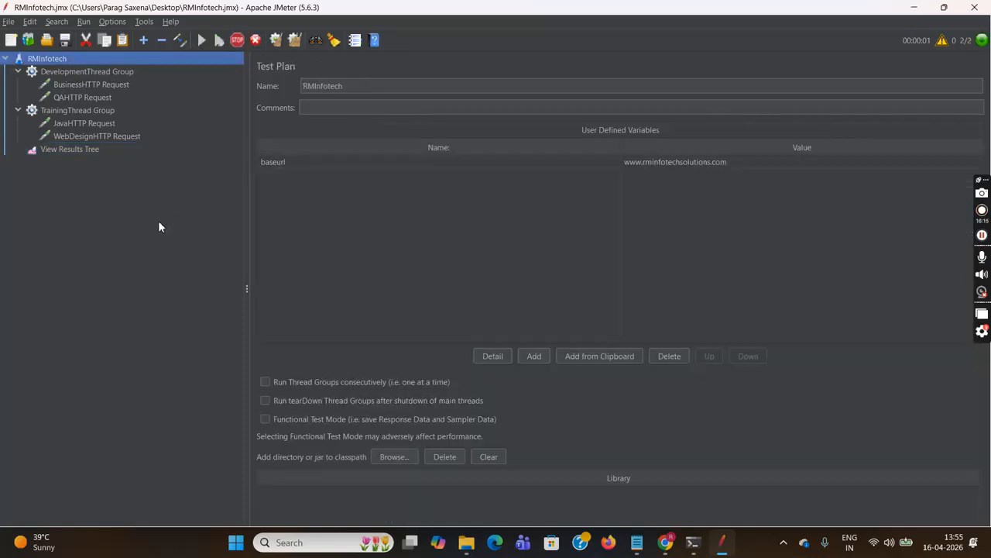
Step: Compare the JavaHTTP and BusinessHTTP Request bodies in the View Results Tree and examine BusinessHTTP Request's request headers and sampler result
{"action": "left_click", "coordinate": [99, 152]}
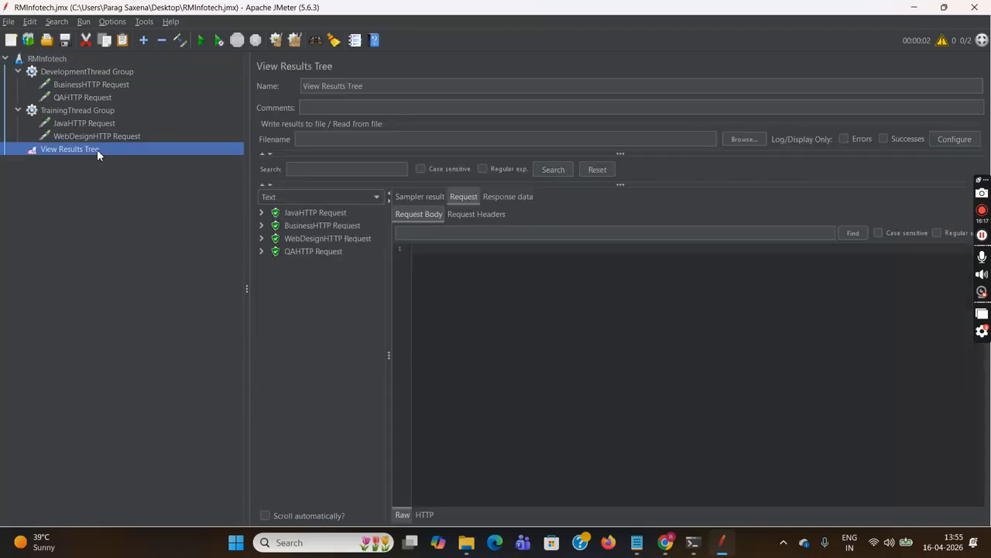
{"action": "left_click", "coordinate": [319, 212]}
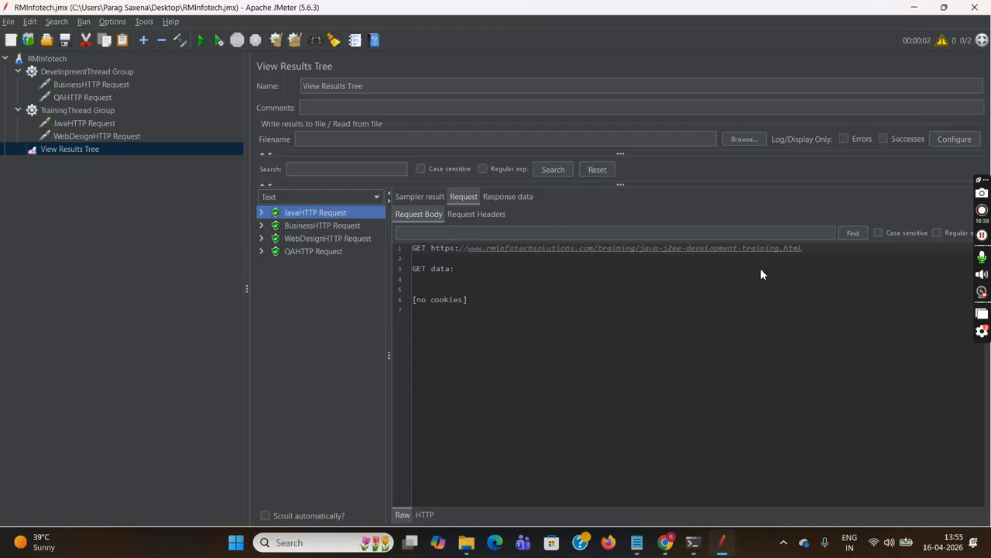
{"action": "left_click", "coordinate": [338, 227]}
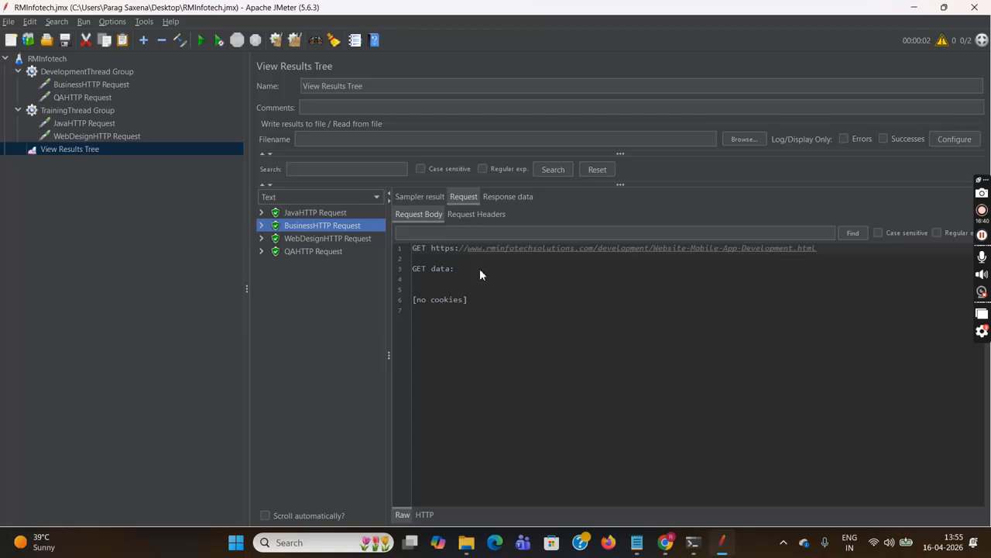
{"action": "left_click", "coordinate": [474, 220]}
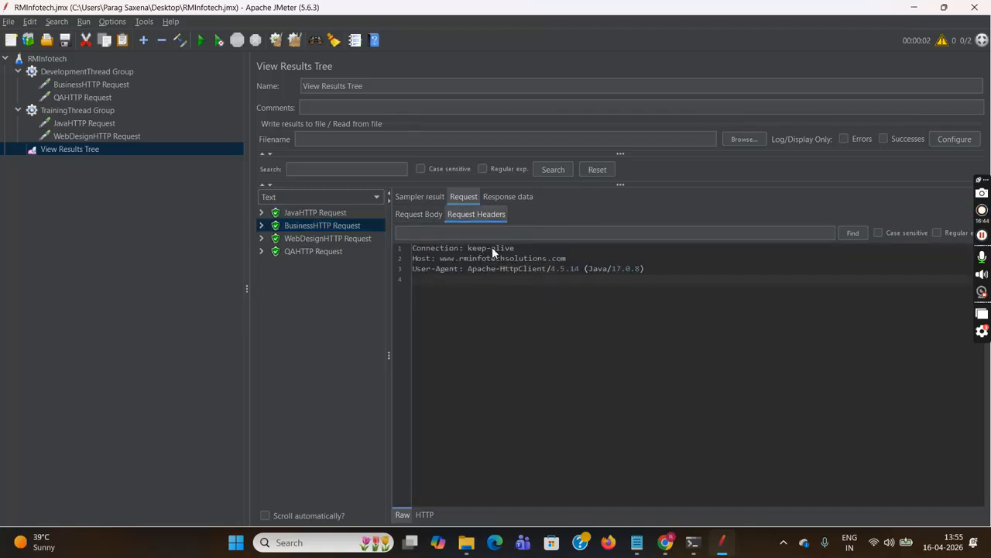
{"action": "left_click", "coordinate": [419, 197]}
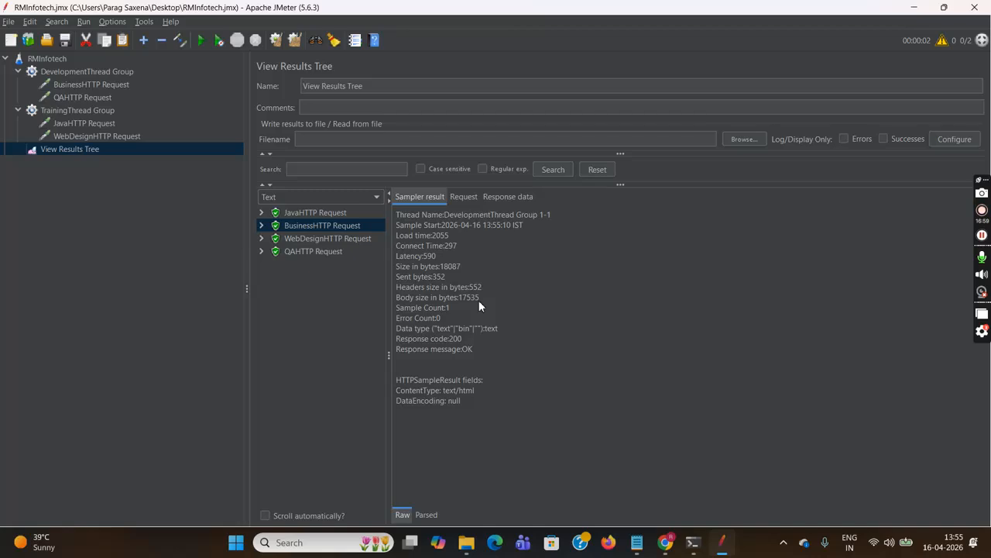
{"action": "left_click_drag", "start_coordinate": [433, 235], "coordinate": [454, 241]}
Step: Examine BusinessHTTP Request's response body and response headers, and recheck its request details and sampler result
{"action": "left_click", "coordinate": [504, 198]}
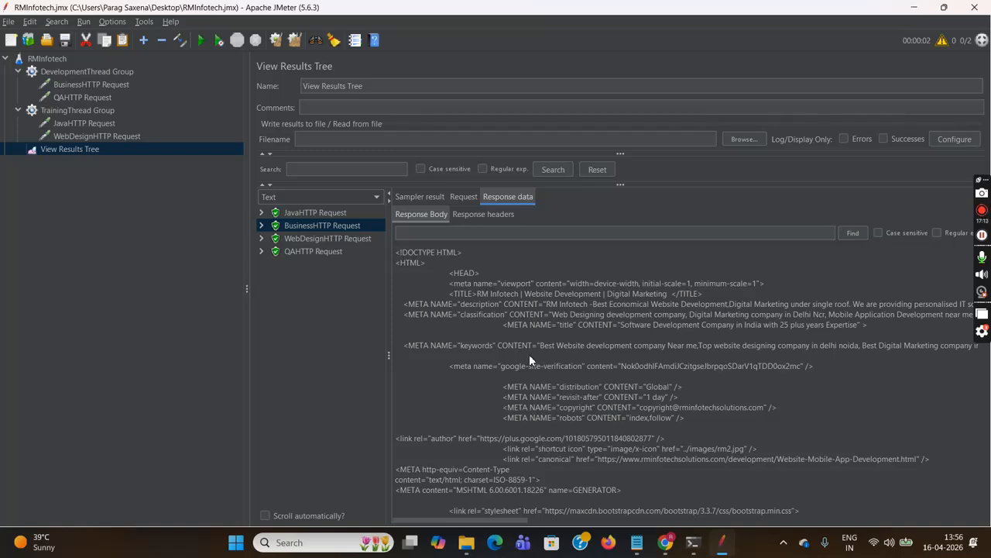
{"action": "left_click", "coordinate": [492, 215]}
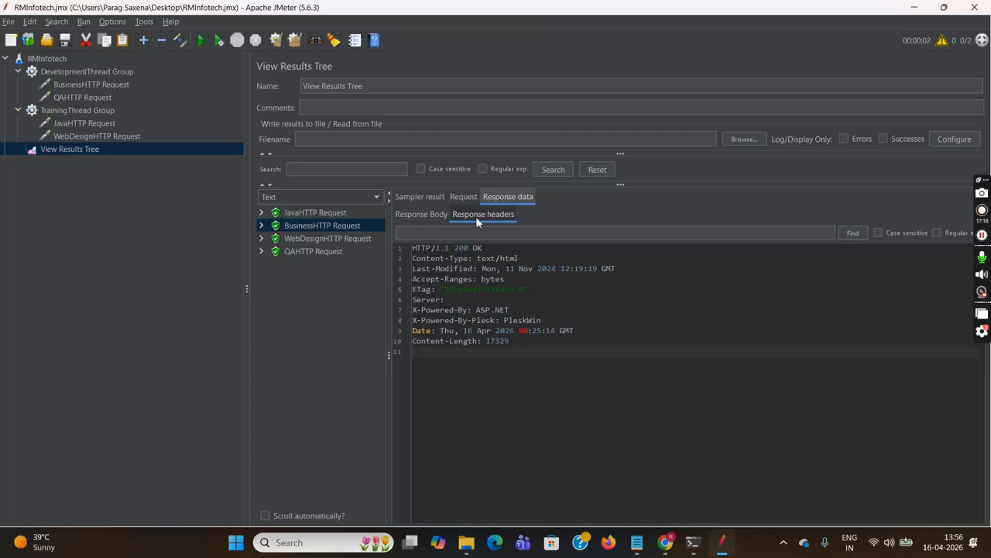
{"action": "left_click", "coordinate": [415, 217]}
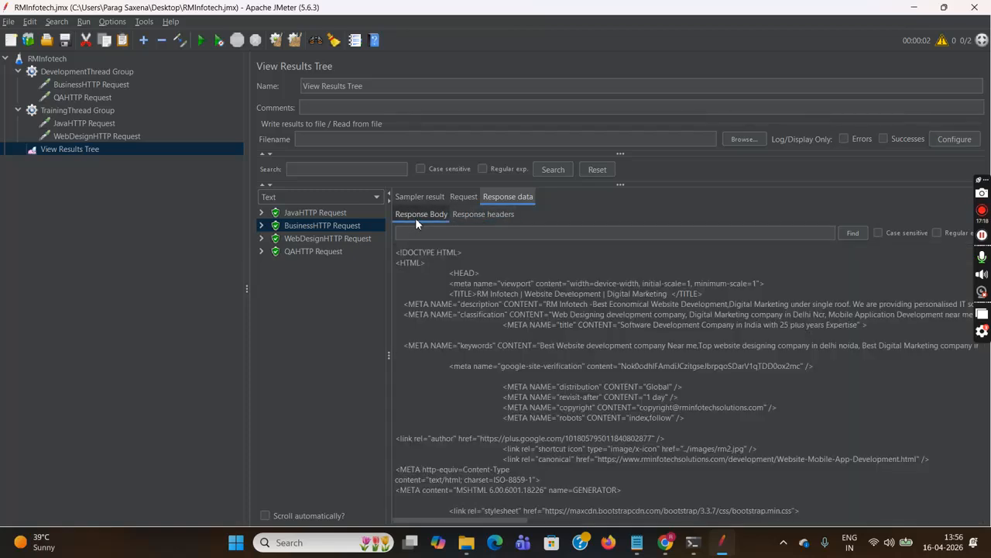
{"action": "left_click", "coordinate": [462, 198]}
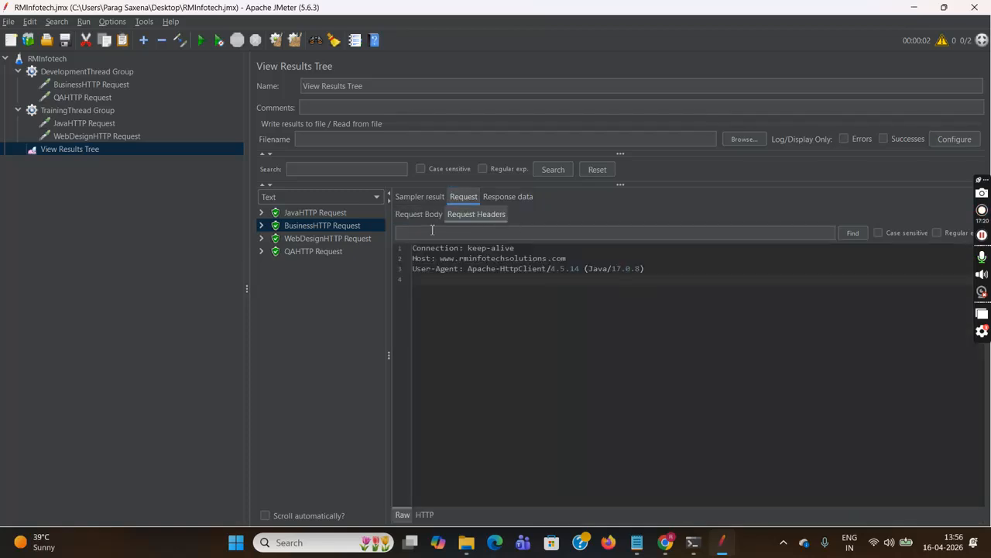
{"action": "left_click", "coordinate": [418, 215]}
{"action": "left_click", "coordinate": [495, 218]}
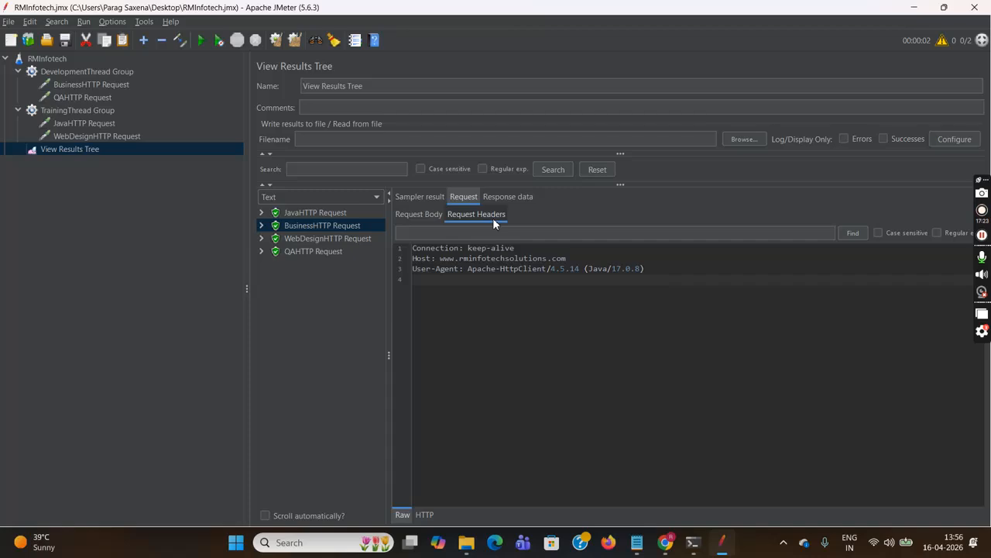
{"action": "left_click", "coordinate": [423, 200]}
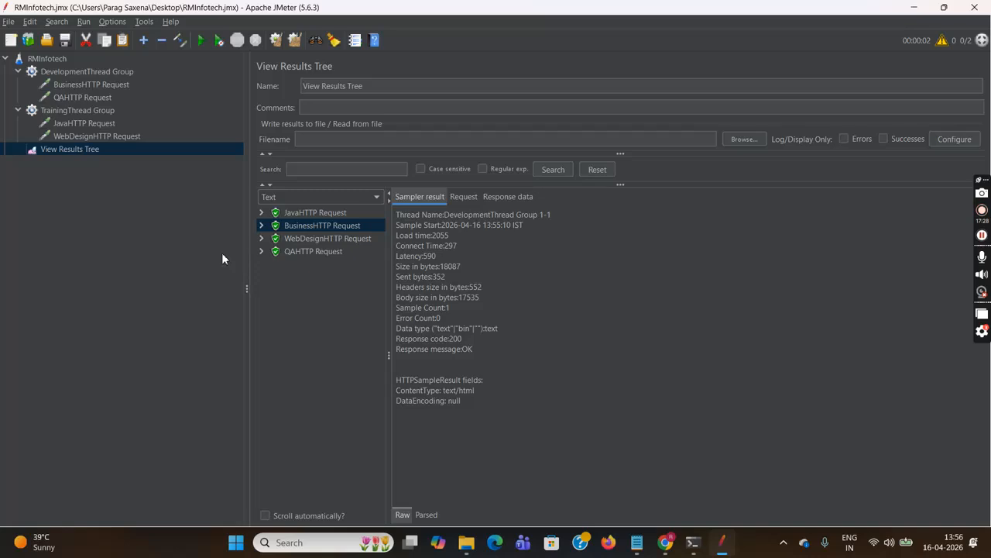
{"action": "left_click", "coordinate": [120, 86]}
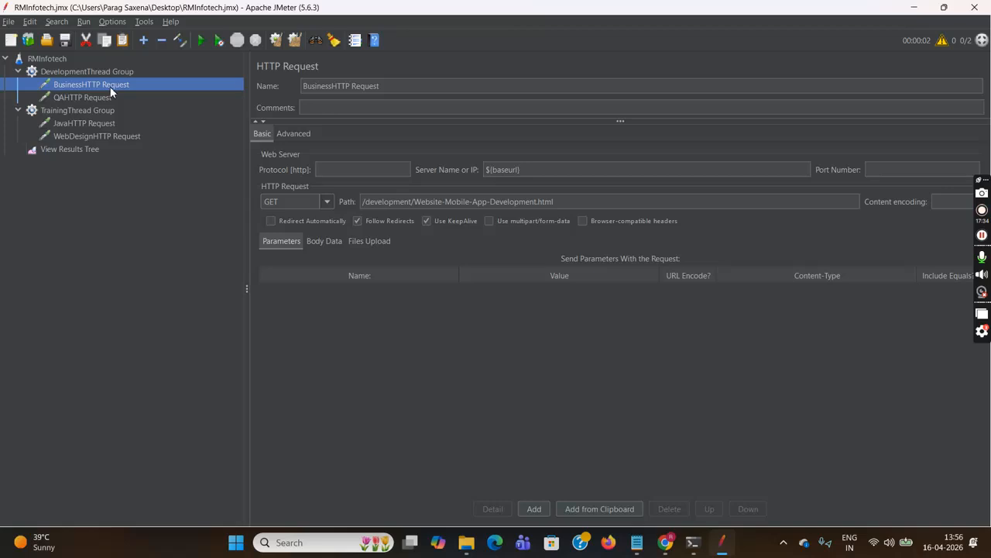
{"action": "left_click", "coordinate": [117, 71]}
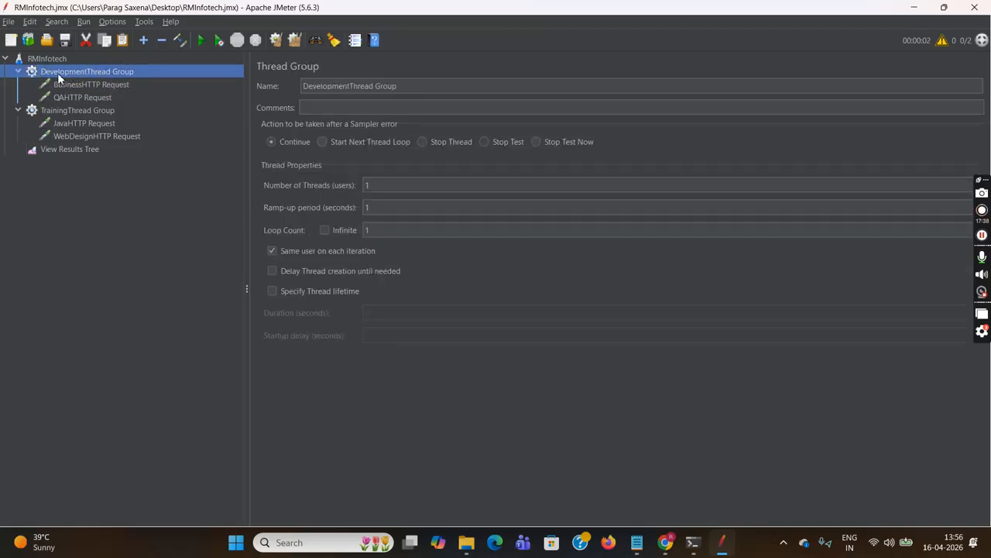
{"action": "right_click", "coordinate": [124, 70]}
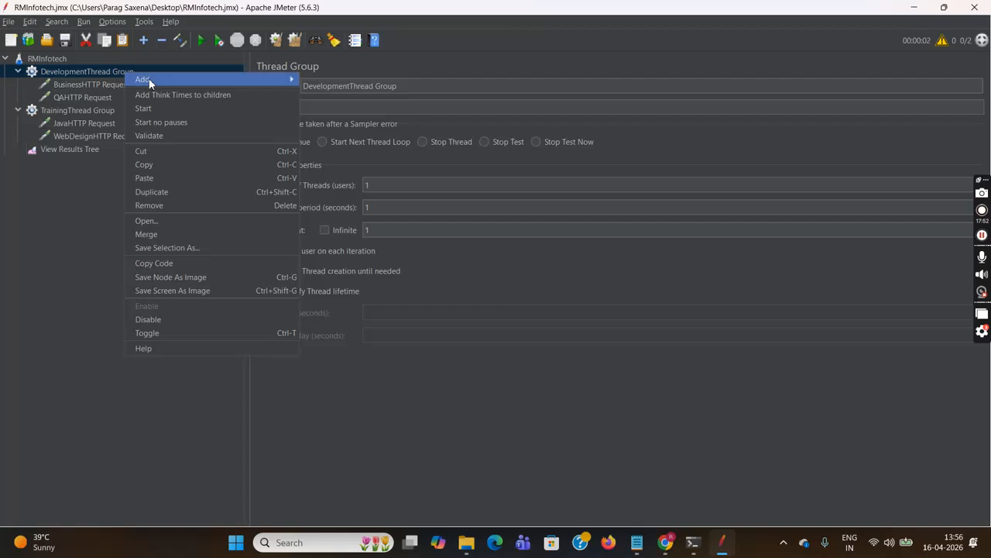
{"action": "mouse_move", "coordinate": [257, 80]}
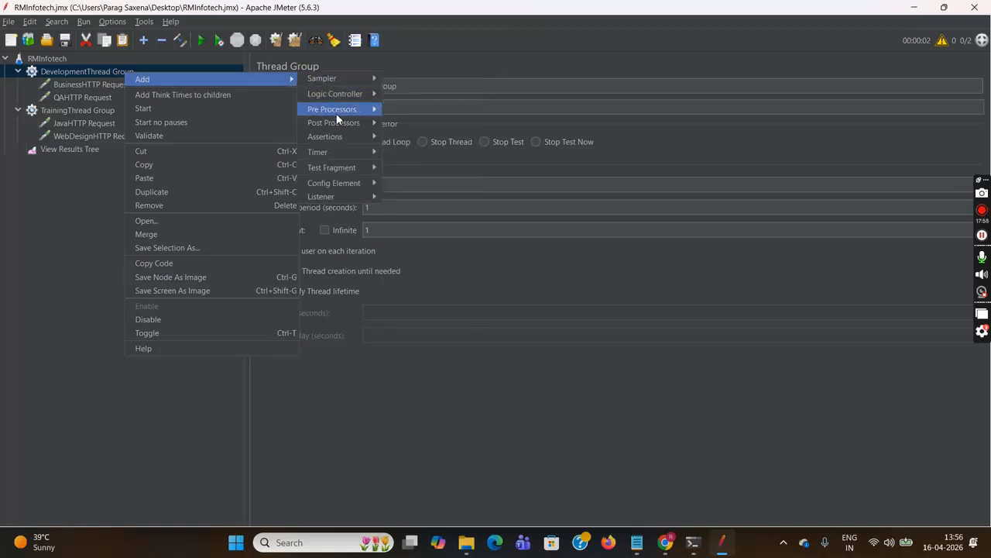
{"action": "mouse_move", "coordinate": [342, 183]}
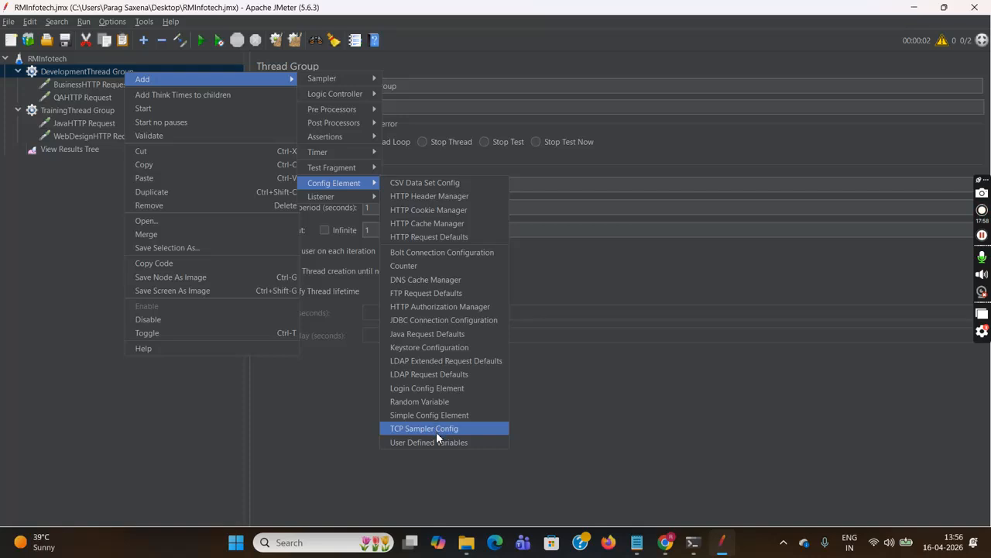
{"action": "left_click", "coordinate": [592, 426]}
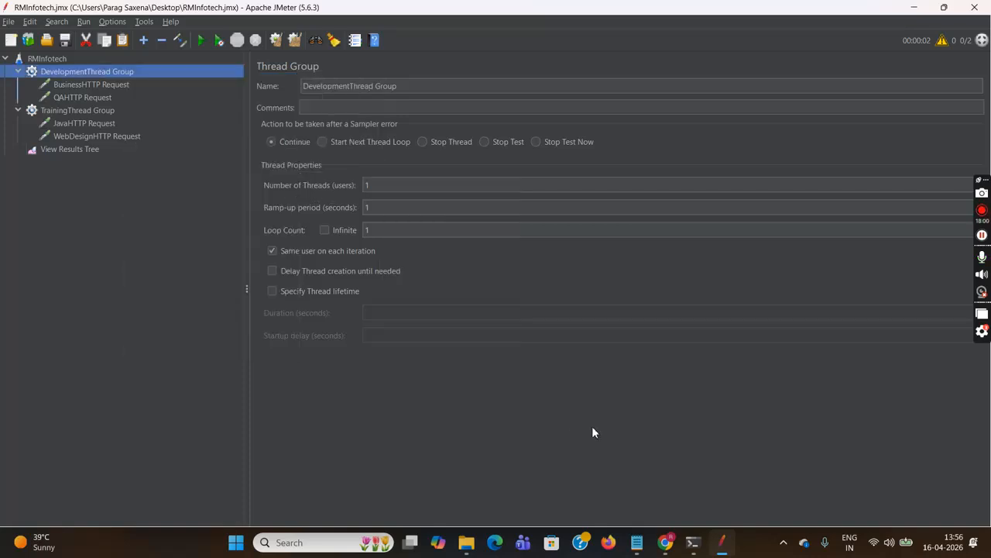
Step: Add a User Defined Variables config element to DevelopmentThread Group and name it DeveloperUser Defined Variables
{"action": "right_click", "coordinate": [93, 78]}
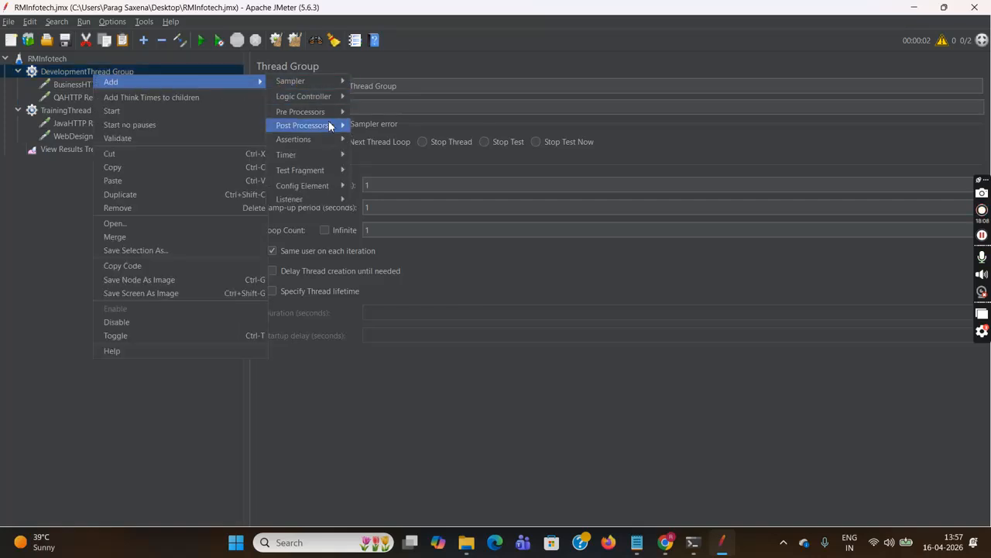
{"action": "mouse_move", "coordinate": [317, 141]}
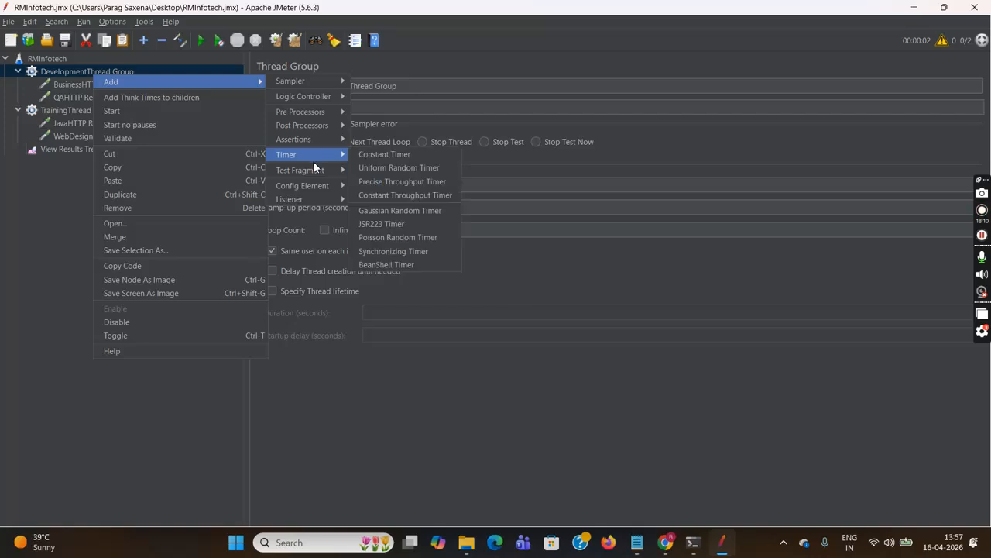
{"action": "mouse_move", "coordinate": [327, 183]}
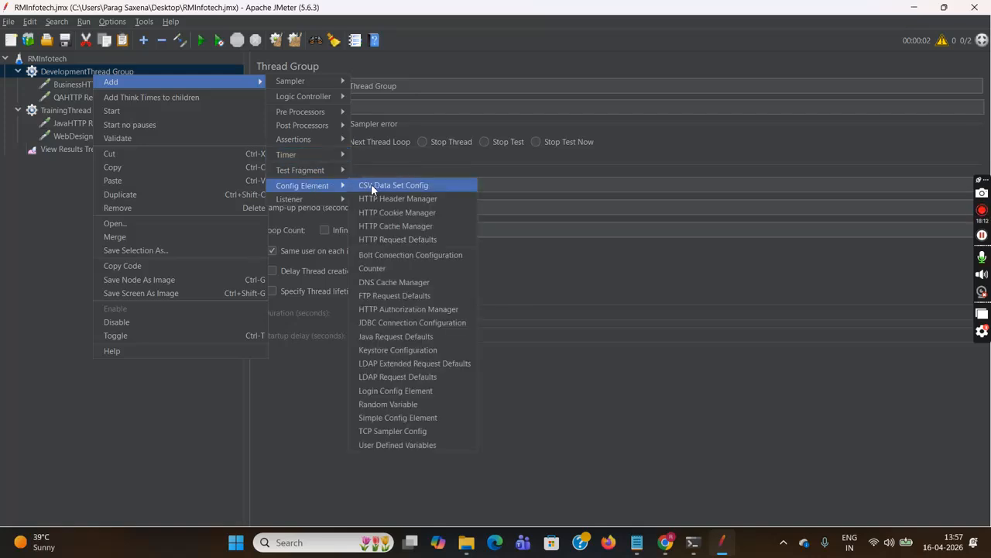
{"action": "left_click", "coordinate": [411, 446]}
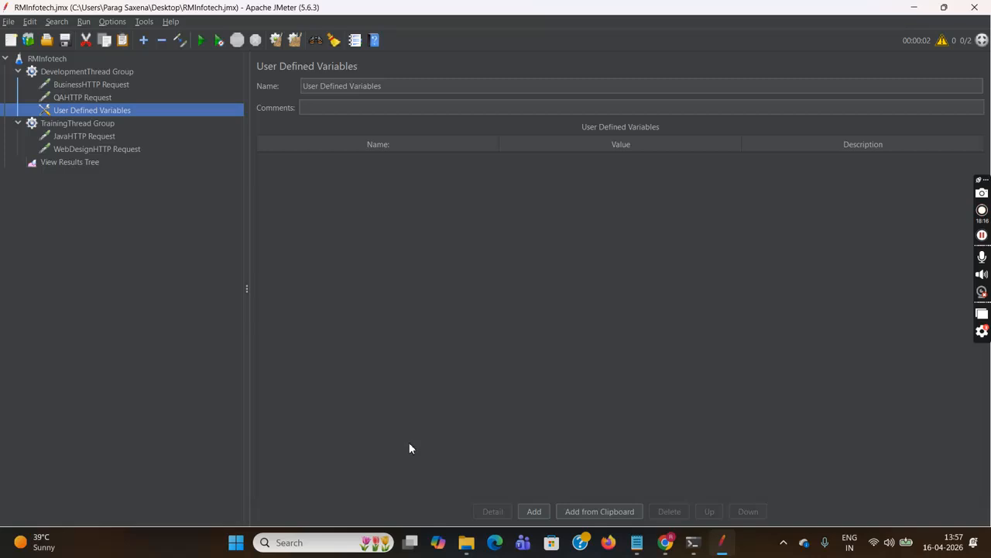
{"action": "left_click", "coordinate": [304, 86]}
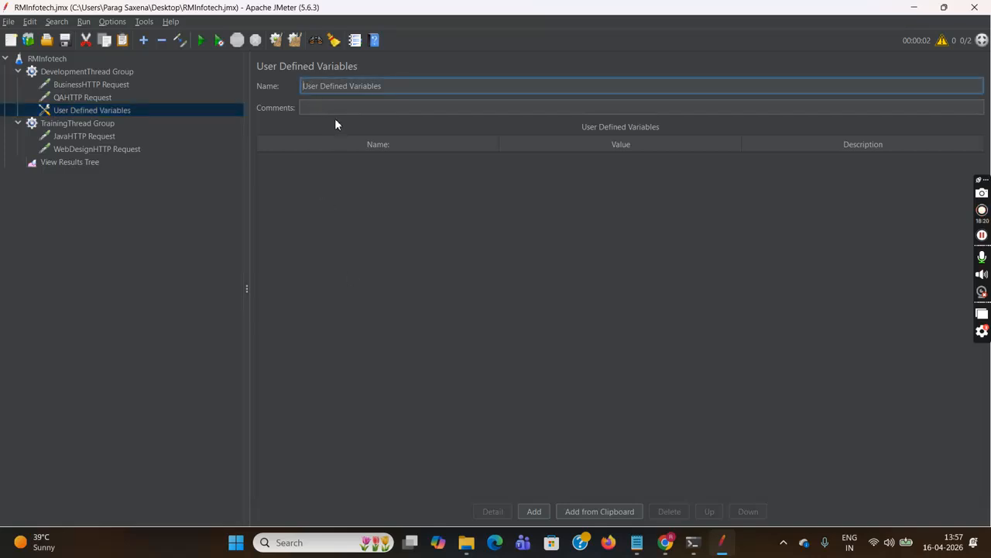
{"action": "type", "text": "Developer"}
Step: Add two variables named business and qa to DeveloperUser Defined Variables
{"action": "left_click", "coordinate": [535, 510]}
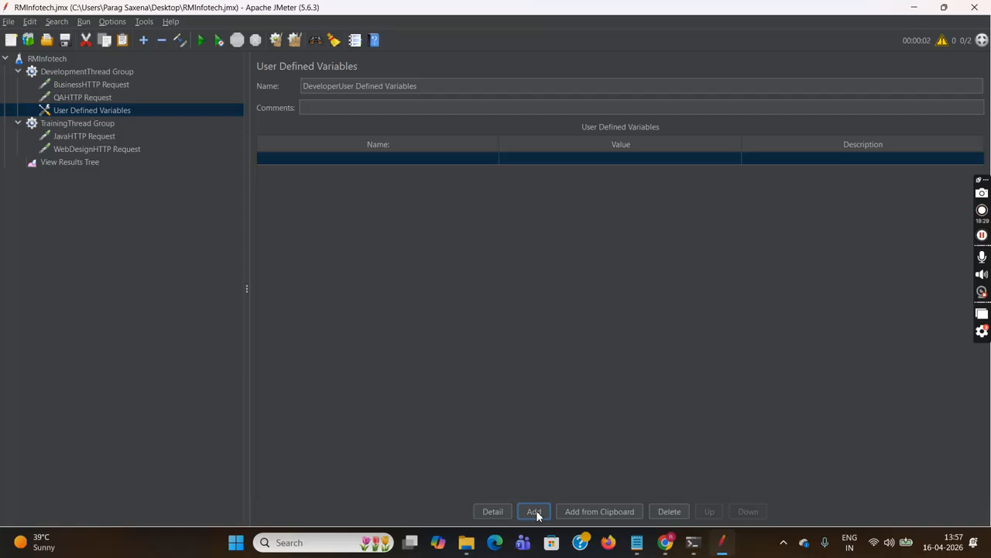
{"action": "double_click", "coordinate": [400, 158]}
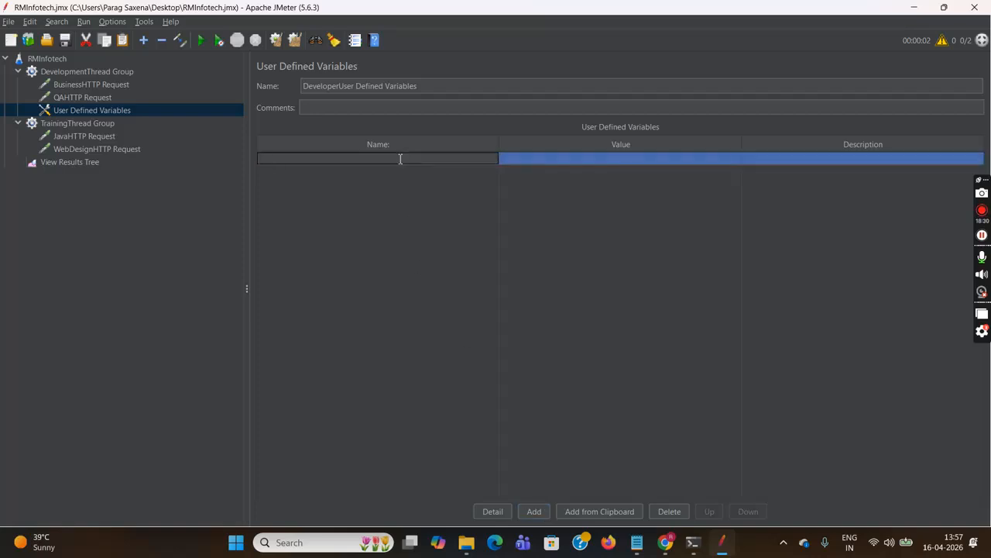
{"action": "type", "text": "business"}
{"action": "left_click", "coordinate": [532, 514]}
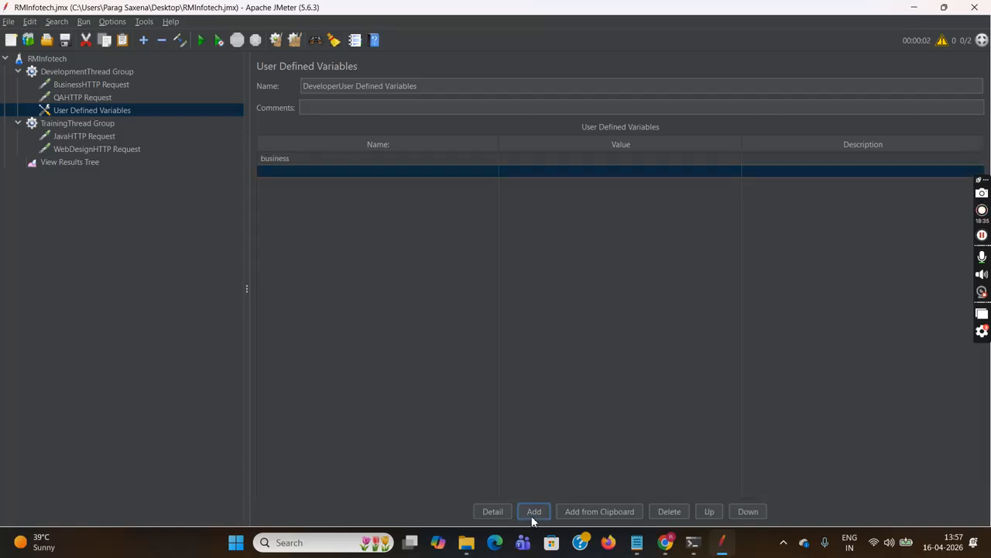
{"action": "double_click", "coordinate": [340, 171]}
{"action": "type", "text": "qa"}
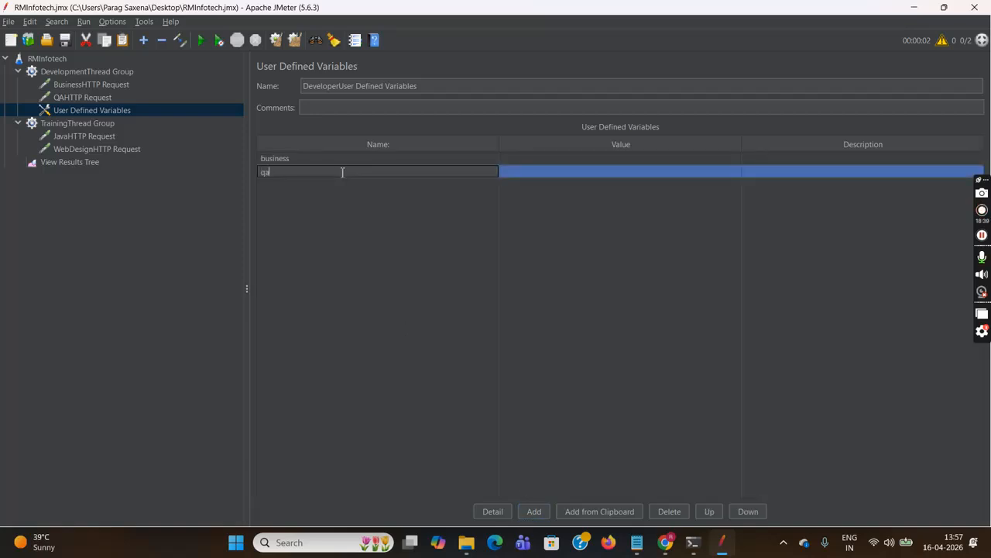
Step: Move BusinessHTTP Request's path /development/Website-Mobile-App-Development.html into the value of the business variable in DeveloperUser Defined Variables, leaving the request's path empty
{"action": "double_click", "coordinate": [519, 159]}
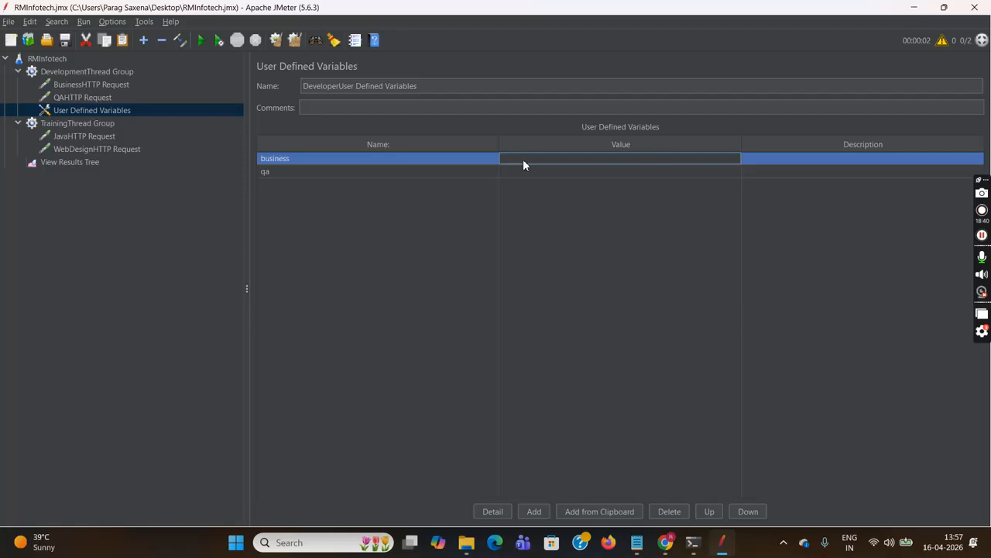
{"action": "left_click", "coordinate": [111, 85]}
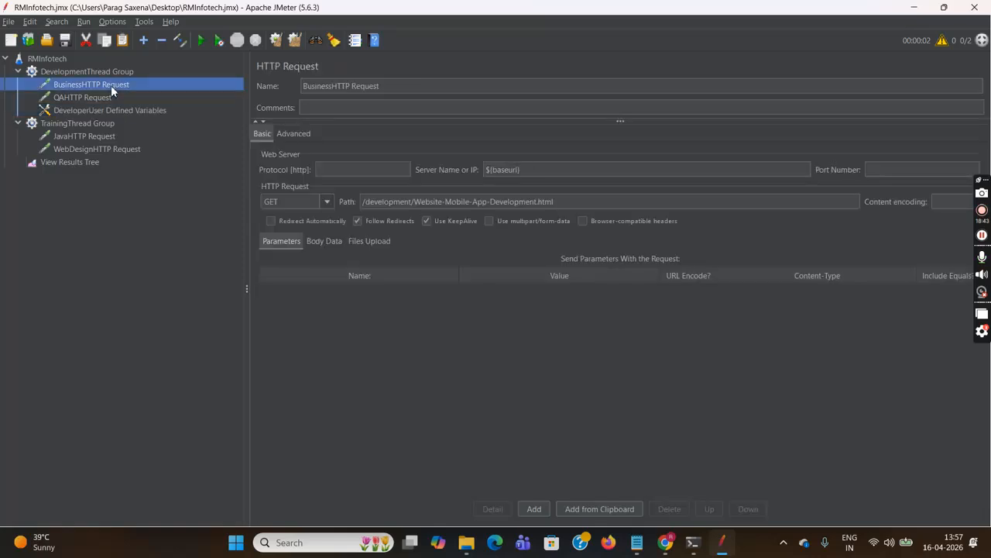
{"action": "triple_click", "coordinate": [564, 201]}
{"action": "key", "text": "ctrl+c"}
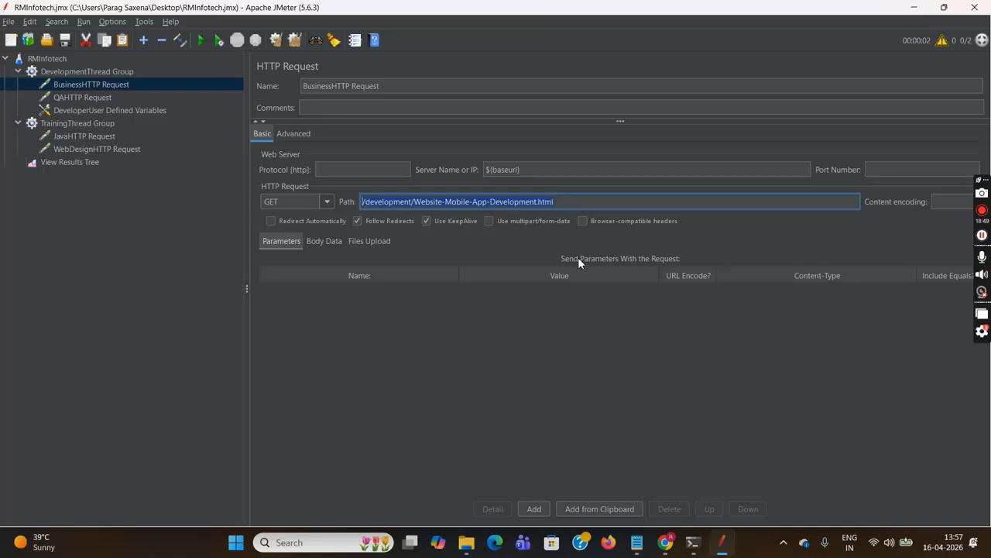
{"action": "key", "text": "BackSpace"}
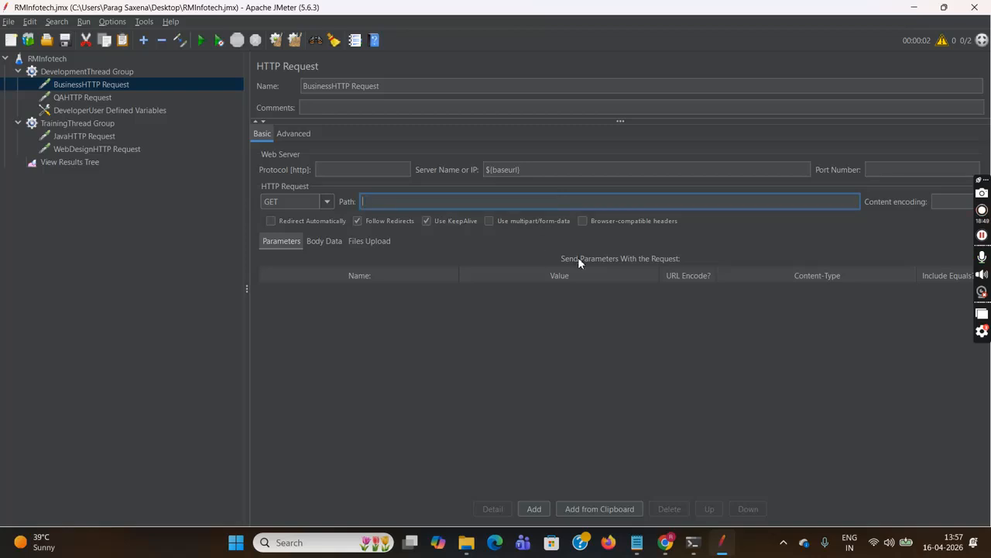
{"action": "left_click", "coordinate": [105, 109]}
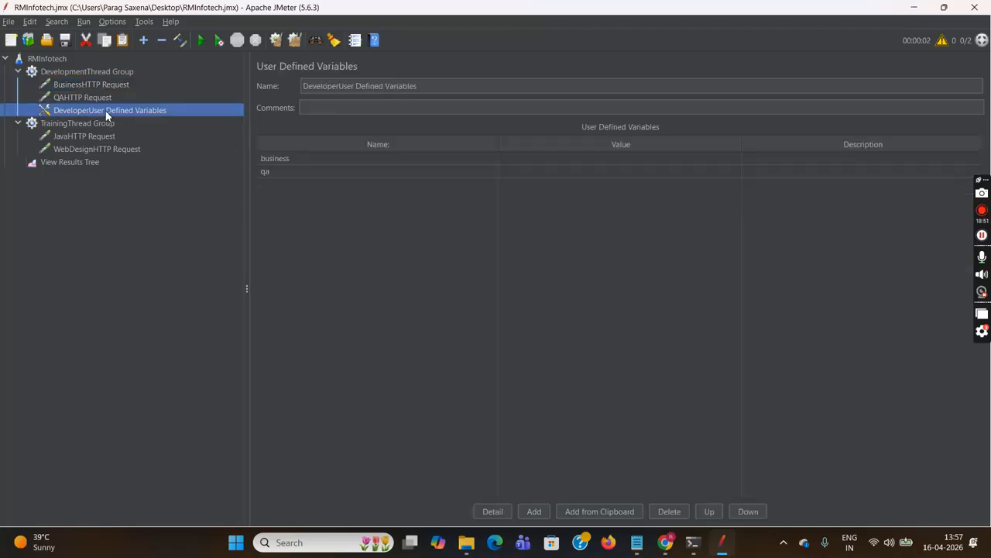
{"action": "double_click", "coordinate": [553, 159]}
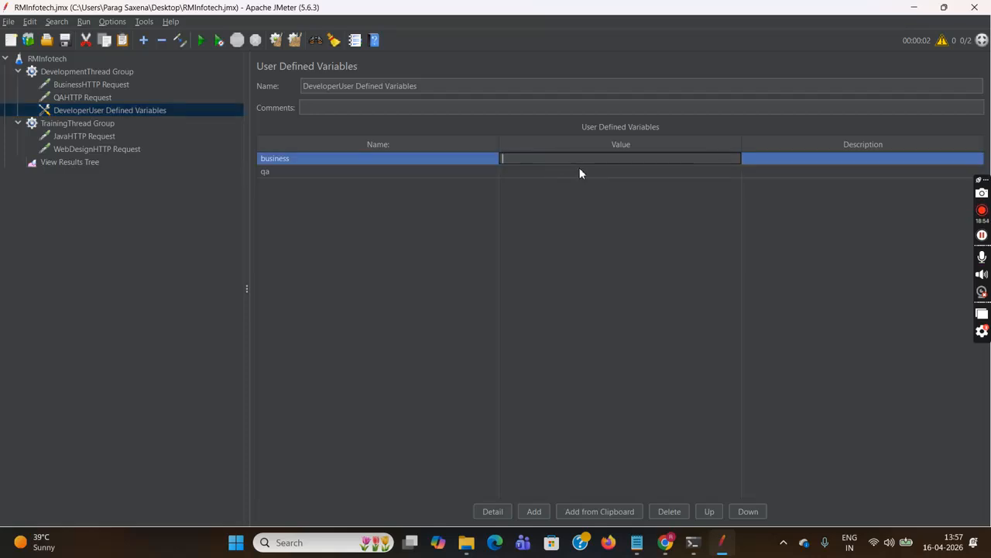
{"action": "key", "text": "ctrl+v"}
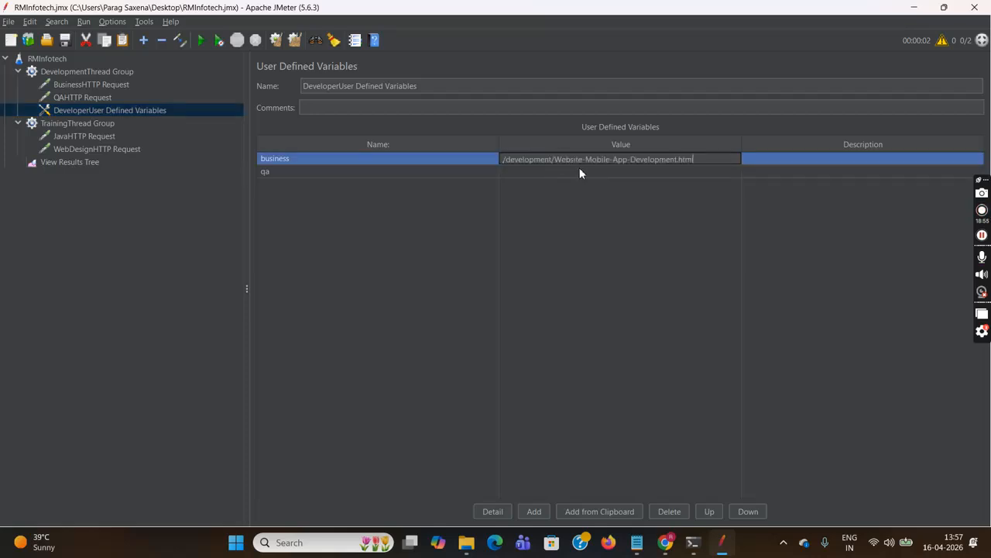
Step: Cut the path /development/QA-Testing.html out of QAHTTP Request and paste it as the value of the qa variable
{"action": "left_click", "coordinate": [93, 96]}
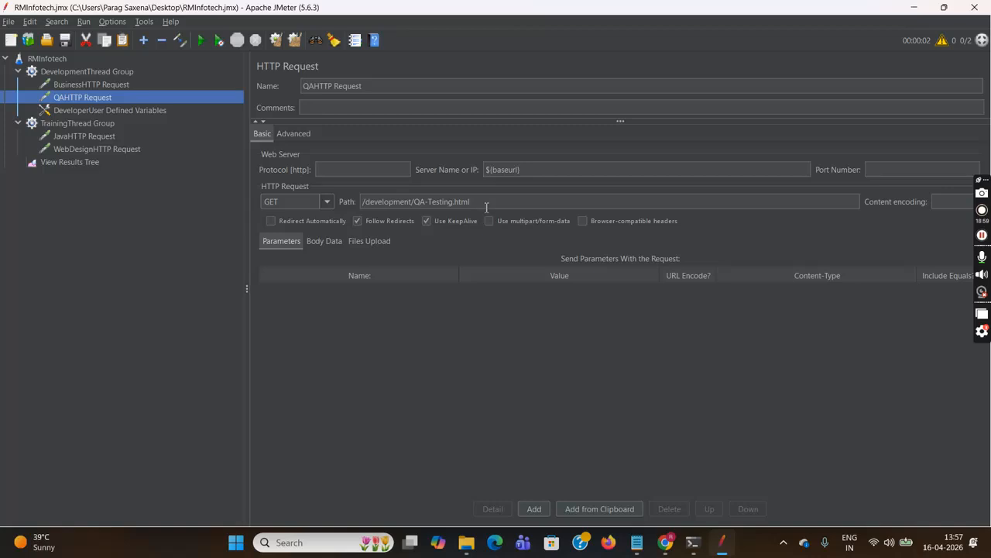
{"action": "left_click_drag", "start_coordinate": [487, 202], "coordinate": [357, 203]}
{"action": "key", "text": "ctrl+c"}
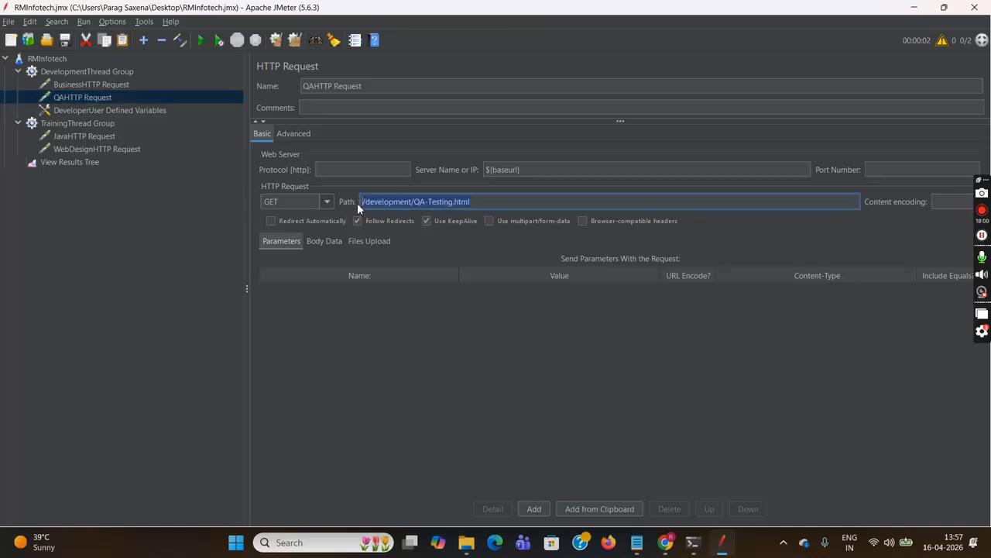
{"action": "key", "text": "BackSpace"}
{"action": "left_click", "coordinate": [142, 112]}
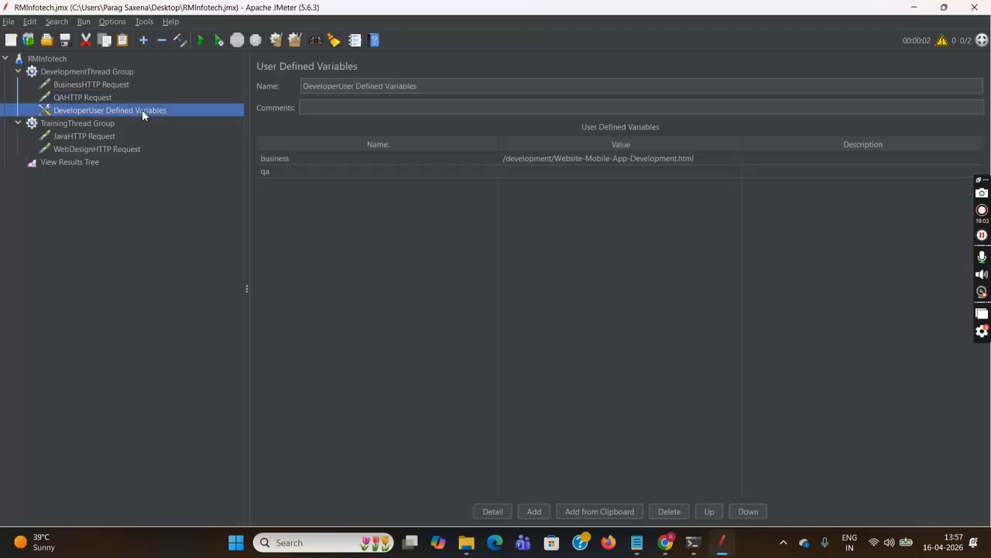
{"action": "double_click", "coordinate": [532, 174]}
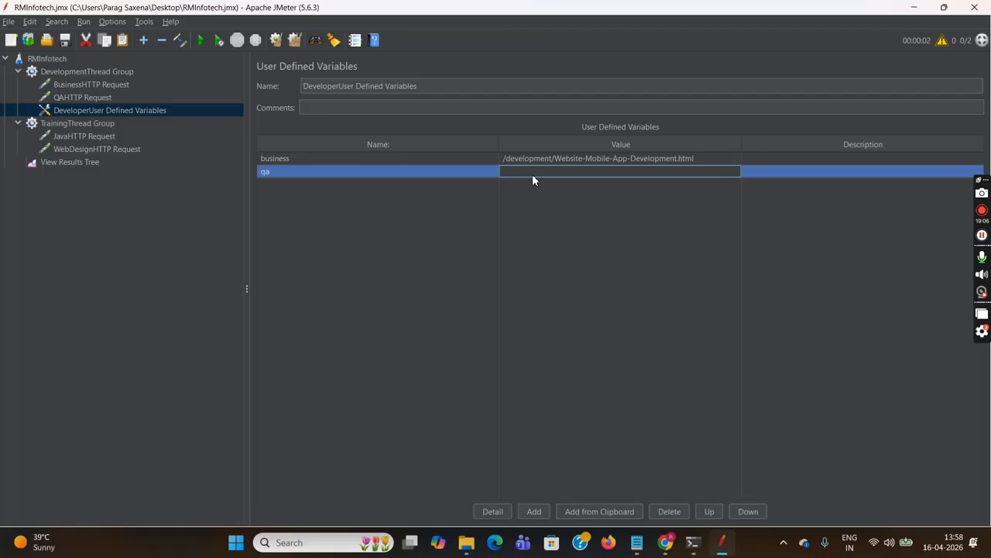
{"action": "key", "text": "ctrl+v"}
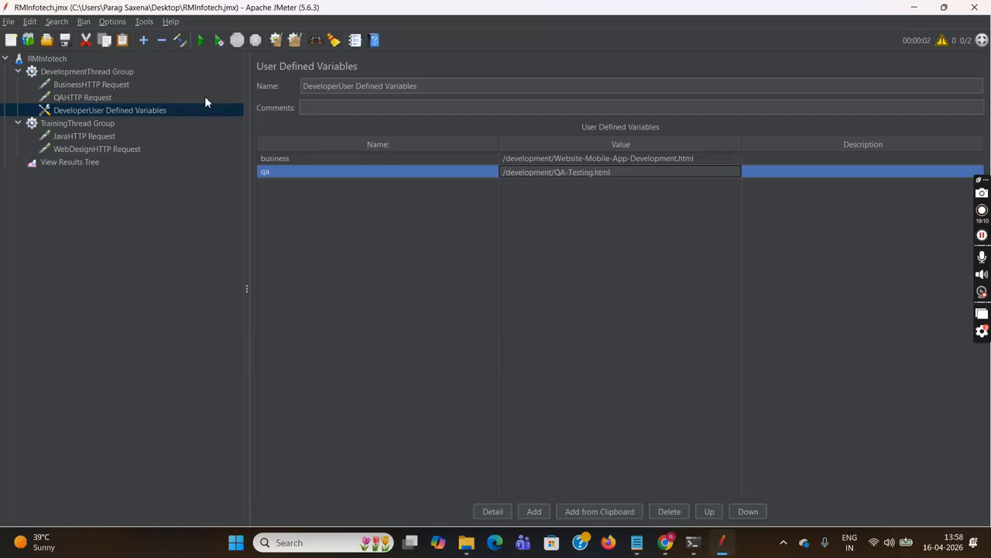
Step: Set BusinessHTTP Request's path to ${business} and QAHTTP Request's path to ${qa}
{"action": "left_click", "coordinate": [120, 86]}
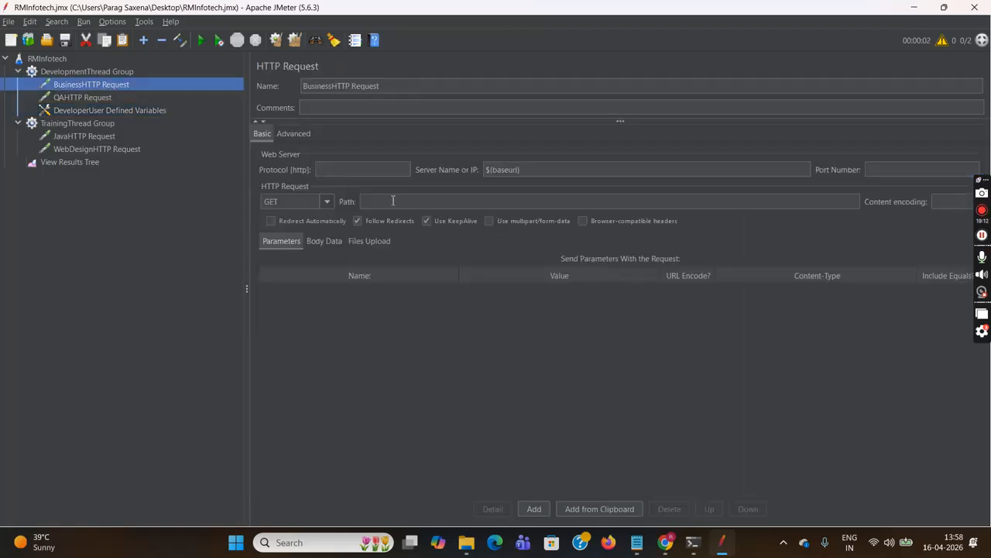
{"action": "left_click", "coordinate": [422, 203]}
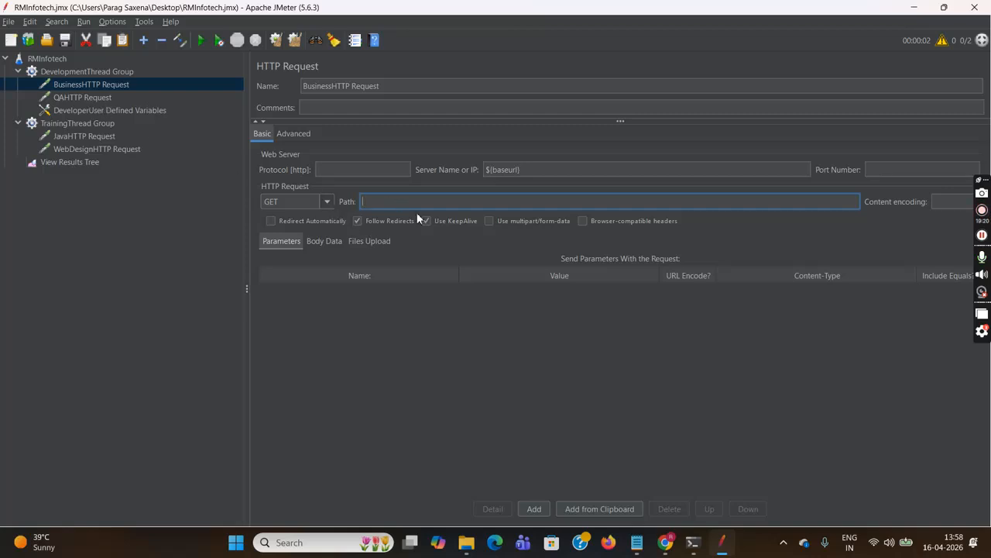
{"action": "type", "text": "${business"}
{"action": "left_click", "coordinate": [94, 98]}
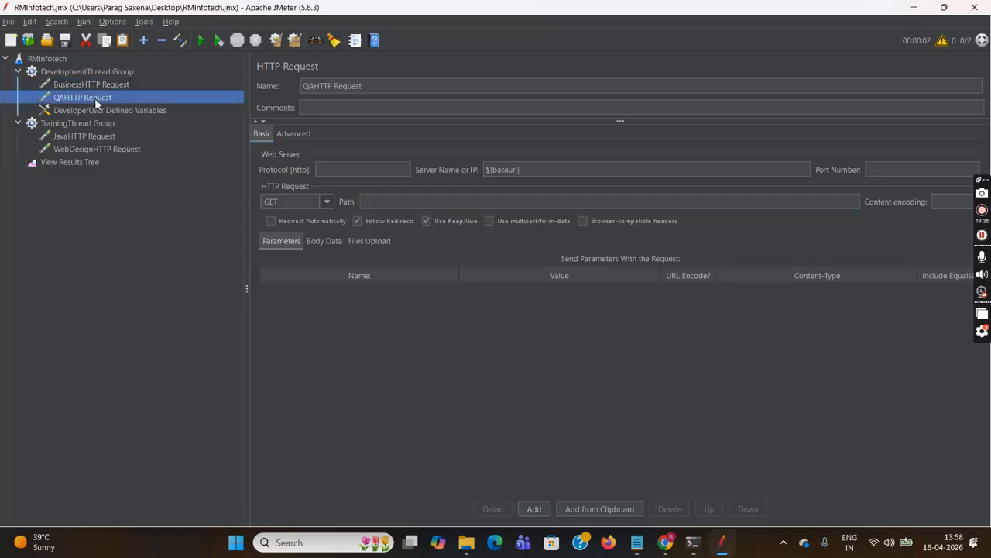
{"action": "left_click", "coordinate": [387, 203]}
{"action": "type", "text": "$"}
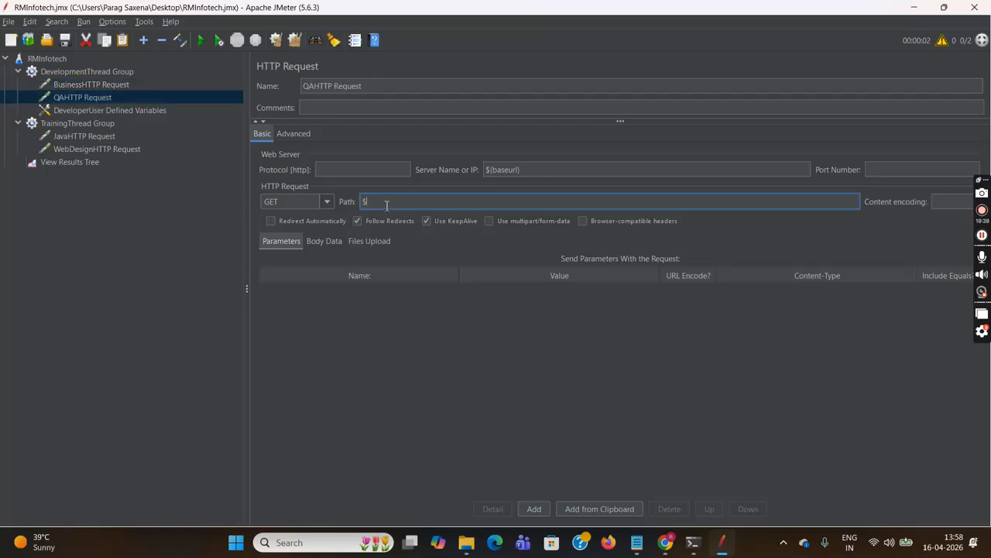
{"action": "type", "text": "{qa}"}
Step: Add a User Defined Variables config element to TrainingThread Group and name it TrainingUser Defined Variables
{"action": "left_click", "coordinate": [99, 127]}
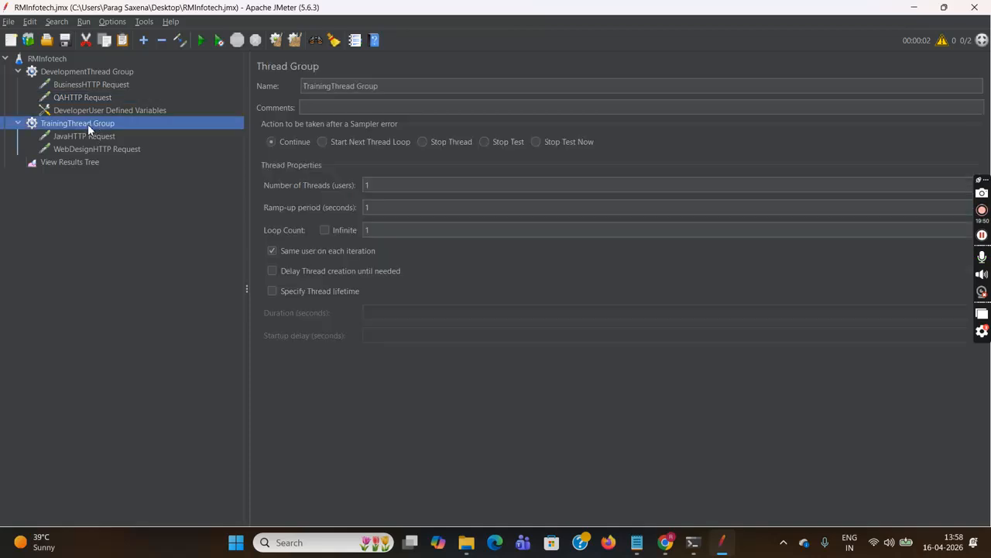
{"action": "right_click", "coordinate": [88, 124]}
{"action": "mouse_move", "coordinate": [205, 131]}
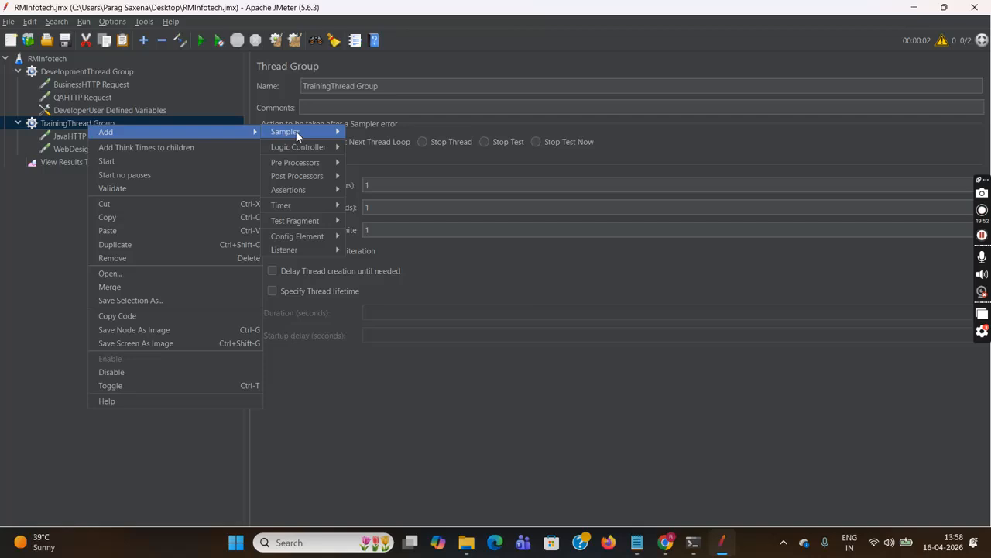
{"action": "mouse_move", "coordinate": [339, 237]}
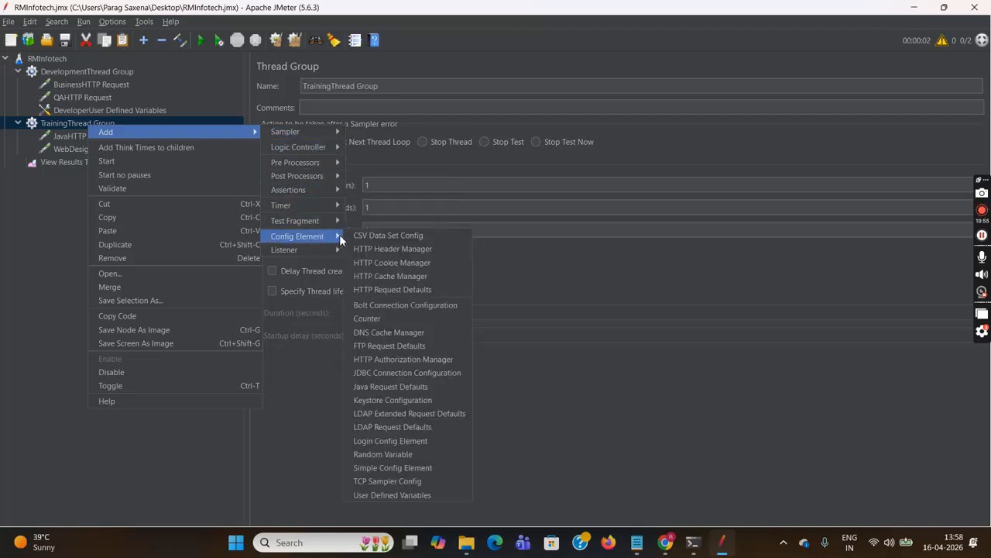
{"action": "left_click", "coordinate": [419, 495]}
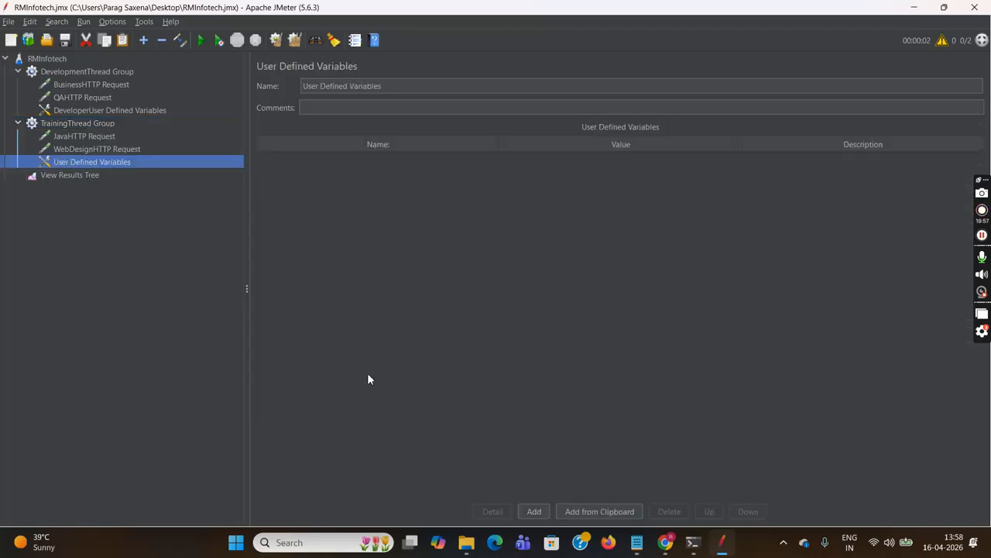
{"action": "left_click", "coordinate": [306, 87]}
{"action": "type", "text": "Trainin"}
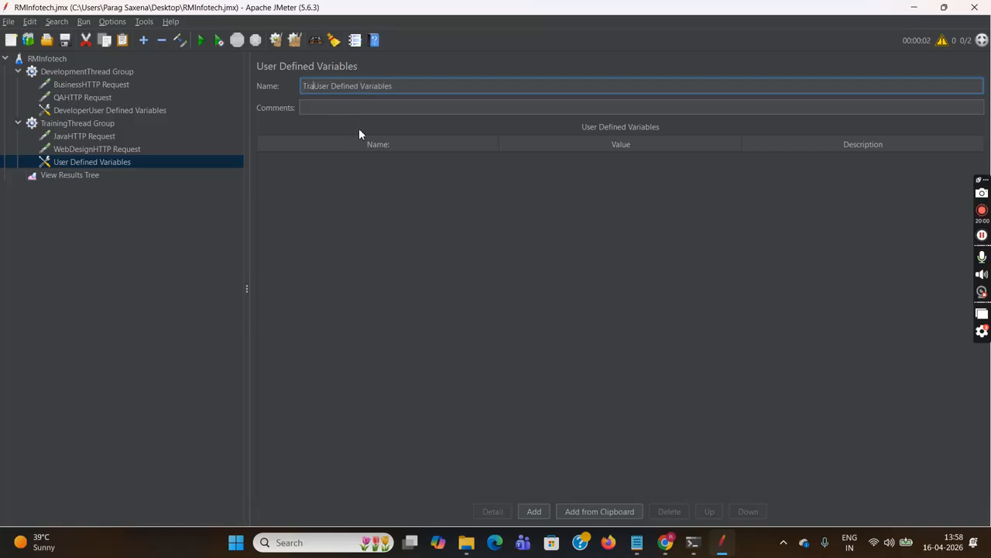
{"action": "type", "text": "g"}
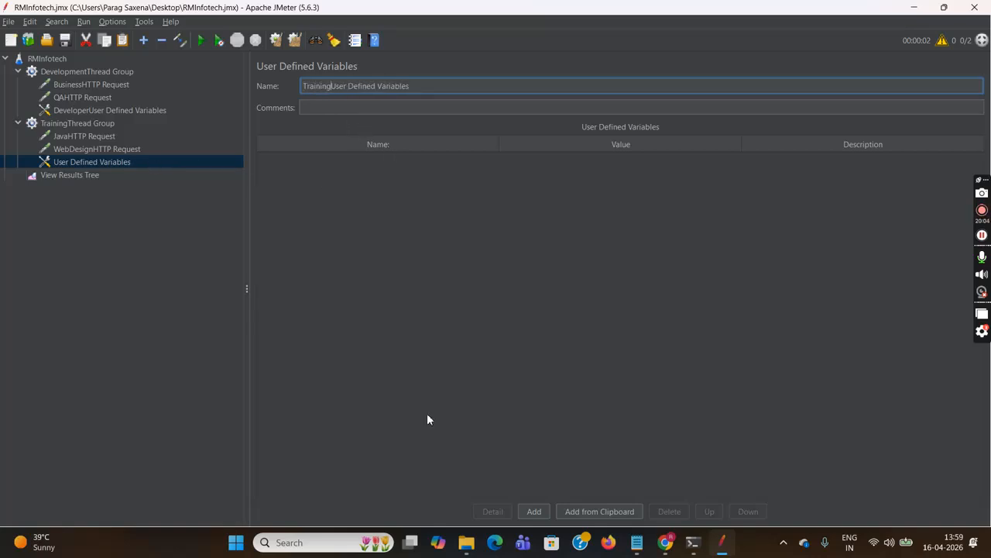
Step: Add two variables named java and webdesign to TrainingUser Defined Variables
{"action": "left_click", "coordinate": [534, 513]}
{"action": "double_click", "coordinate": [401, 162]}
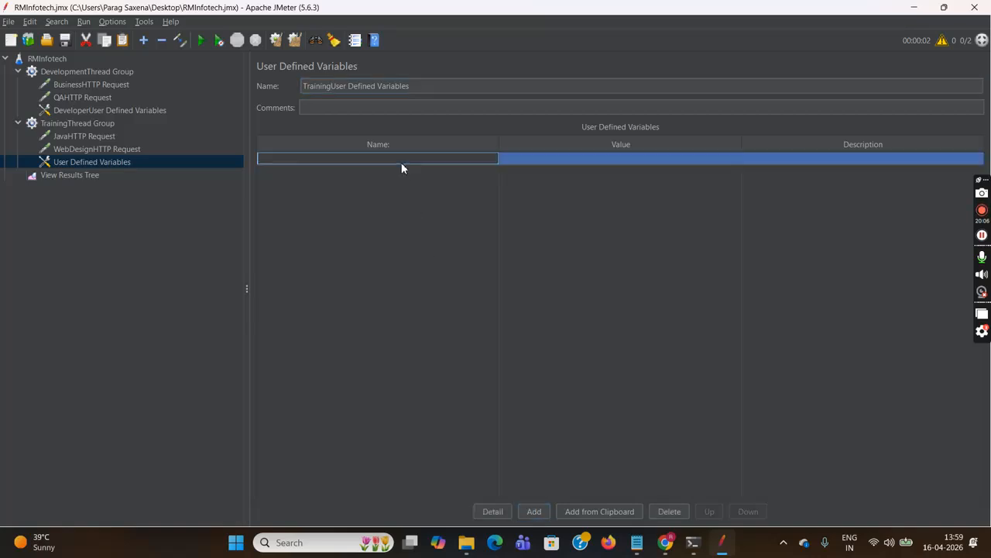
{"action": "type", "text": "java"}
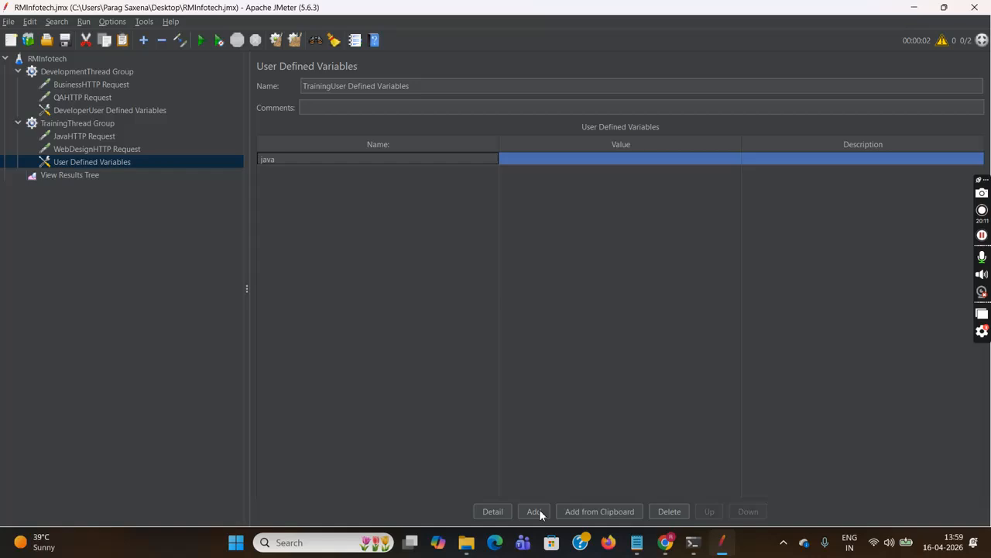
{"action": "left_click", "coordinate": [537, 512]}
{"action": "double_click", "coordinate": [386, 172]}
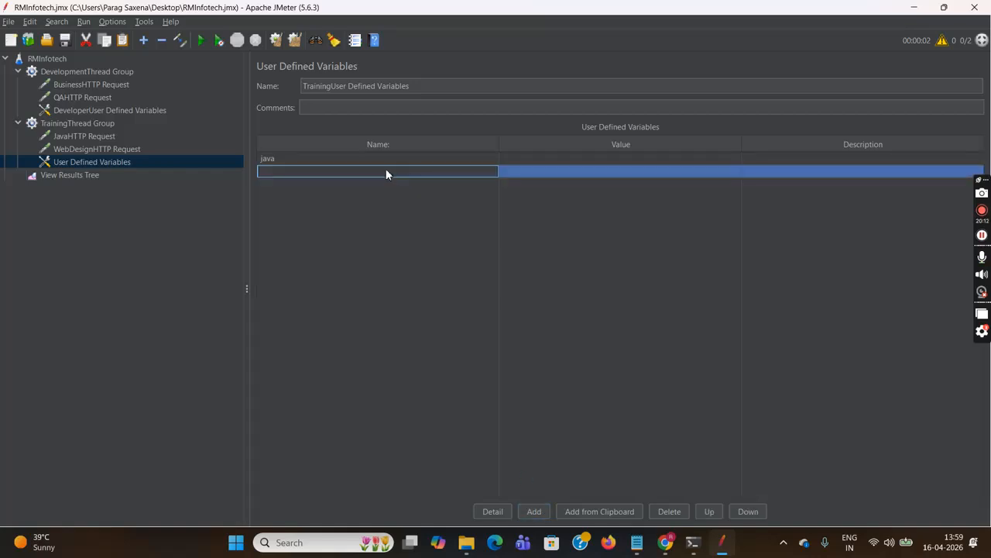
{"action": "type", "text": "web"}
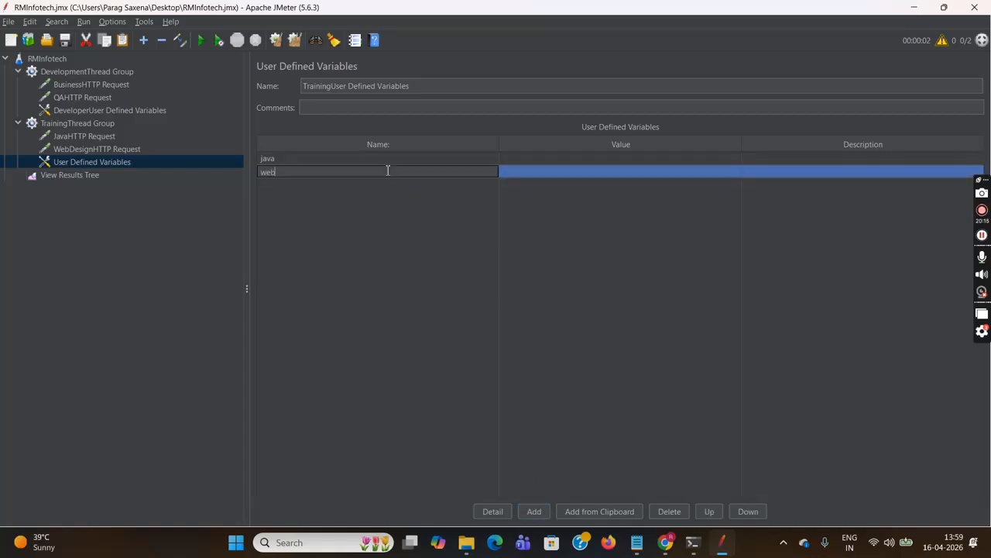
{"action": "type", "text": "design"}
Step: Move JavaHTTP Request's path /training/java-j2ee-development-training.html into the value of the java variable, clearing it from the request
{"action": "left_click", "coordinate": [98, 138]}
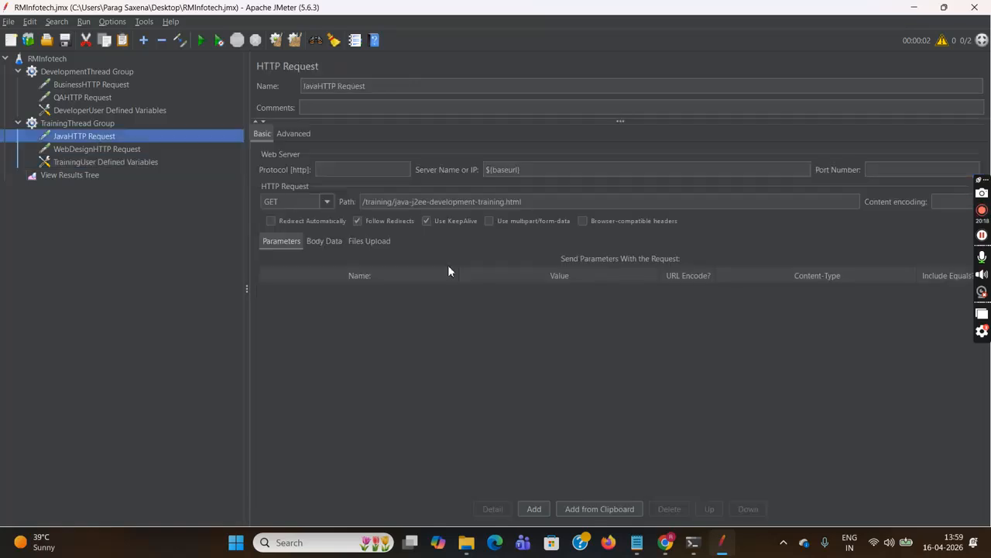
{"action": "left_click_drag", "start_coordinate": [528, 205], "coordinate": [360, 202]}
{"action": "key", "text": "ctrl+c"}
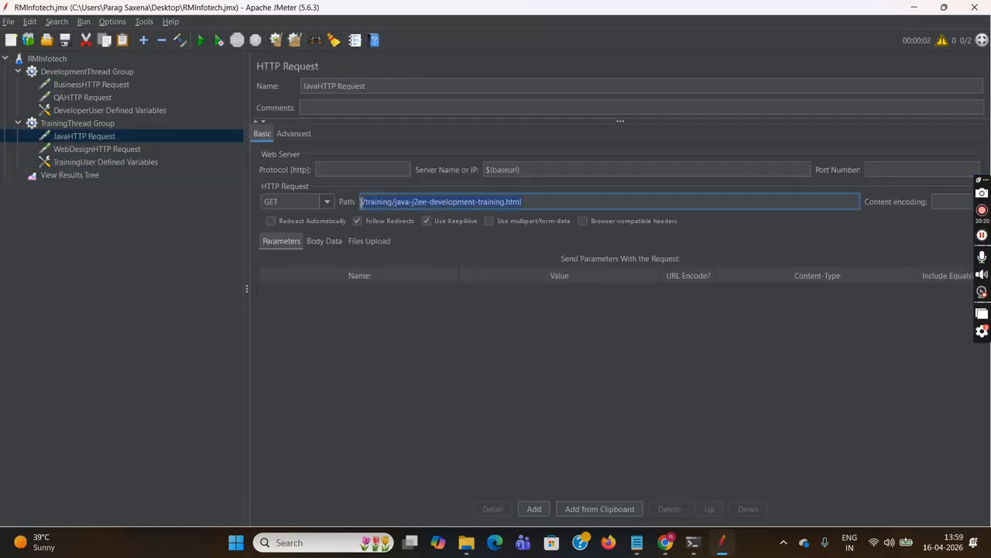
{"action": "left_click", "coordinate": [151, 162]}
{"action": "double_click", "coordinate": [532, 157]}
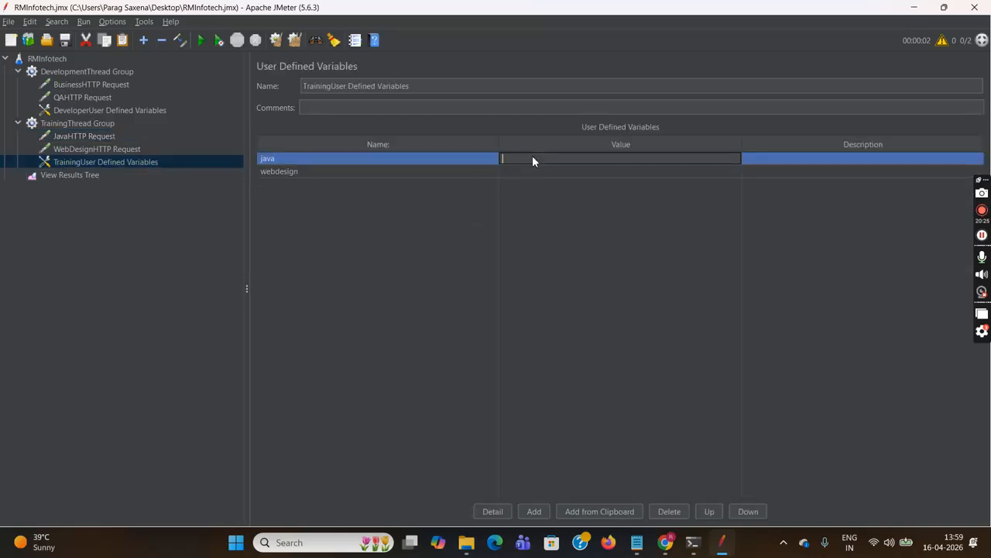
{"action": "key", "text": "ctrl+v"}
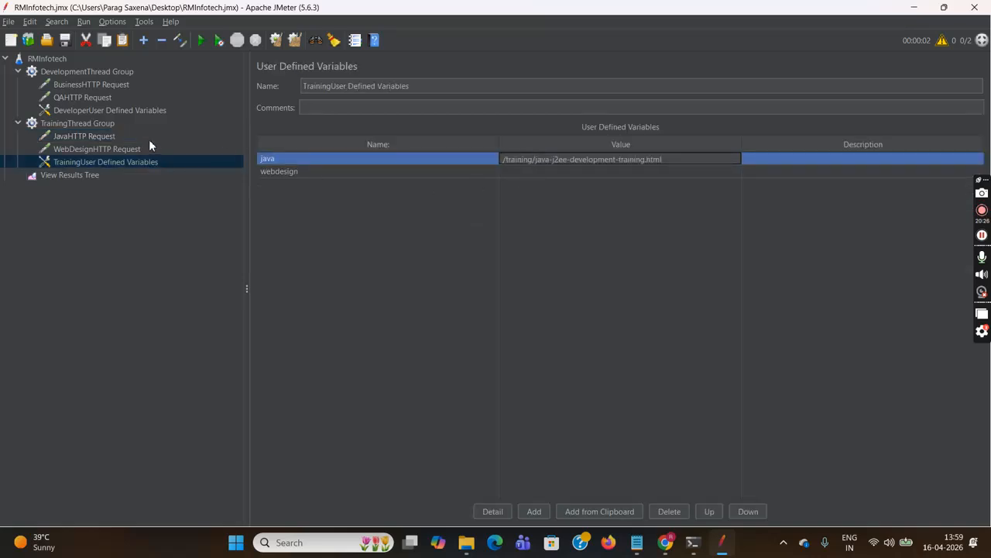
Step: Move WebDesignHTTP Request's path /training/website-designing-digital-marketing-Php.html into the value of the webdesign variable, clearing it from the request
{"action": "left_click", "coordinate": [108, 149]}
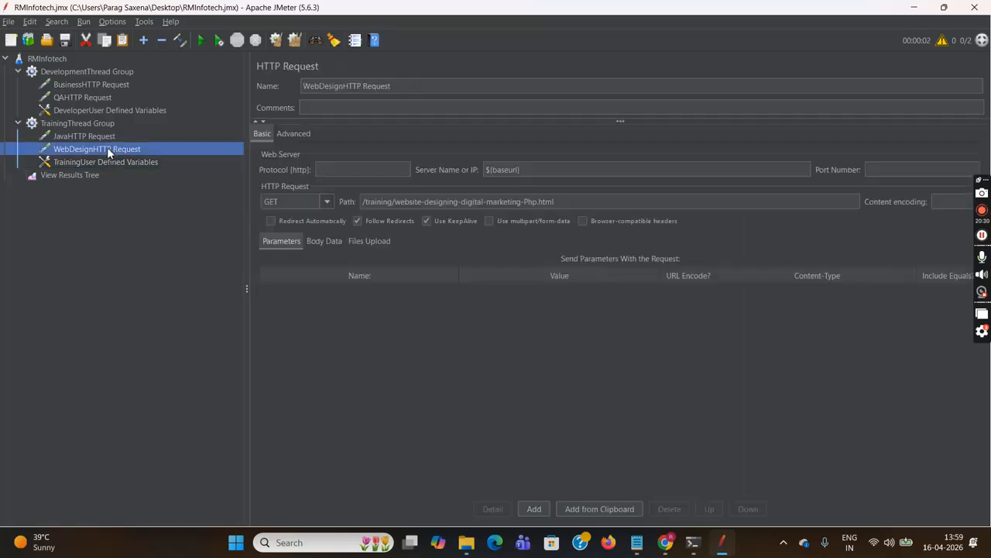
{"action": "left_click_drag", "start_coordinate": [581, 201], "coordinate": [363, 203]}
{"action": "key", "text": "ctrl+c"}
{"action": "key", "text": "BackSpace"}
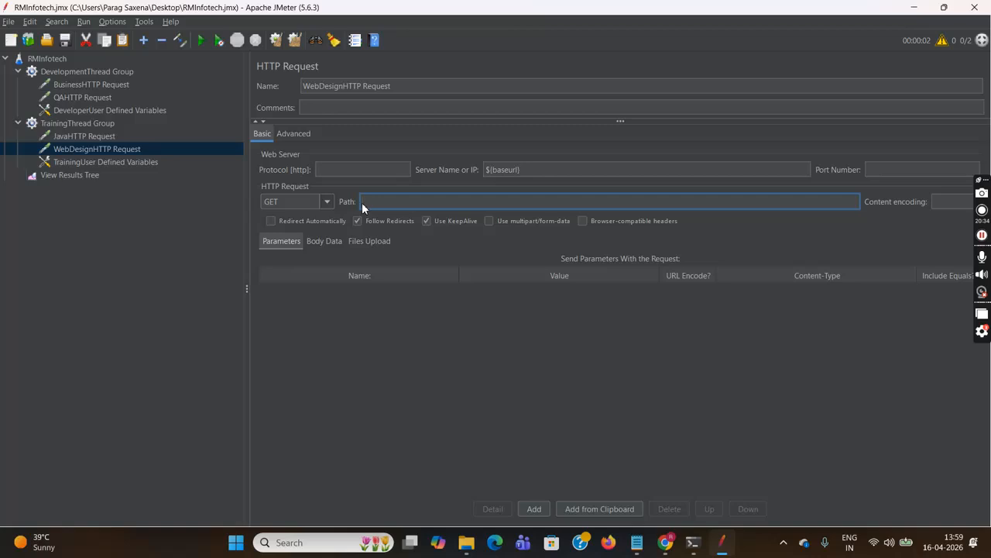
{"action": "left_click", "coordinate": [143, 165]}
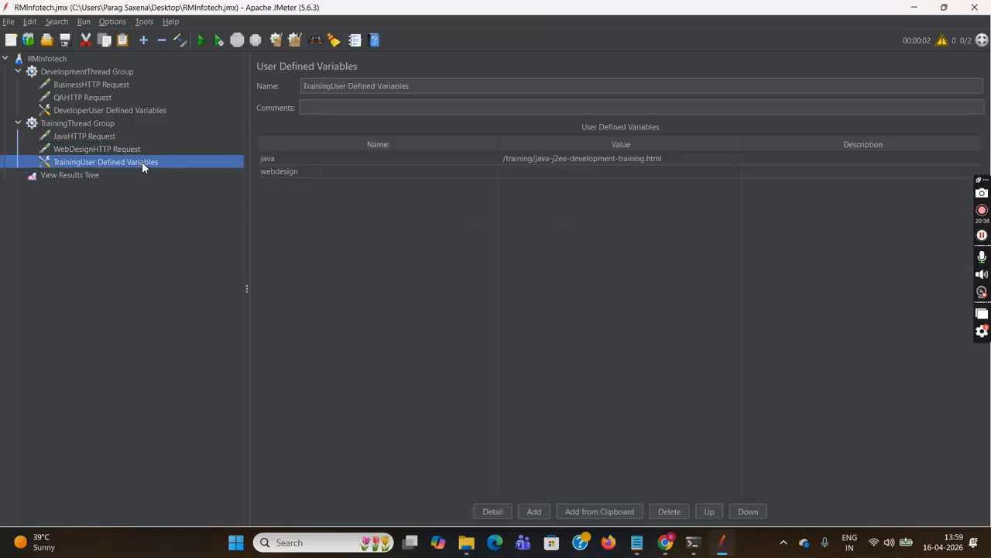
{"action": "double_click", "coordinate": [544, 173]}
{"action": "key", "text": "ctrl+v"}
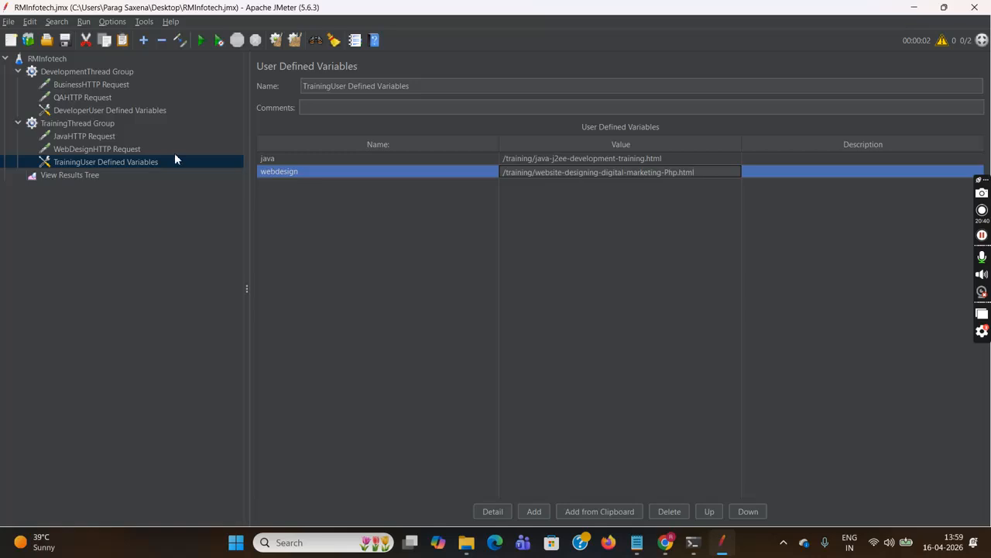
Step: Set JavaHTTP Request's path to the variable reference ${java}
{"action": "left_click", "coordinate": [106, 137]}
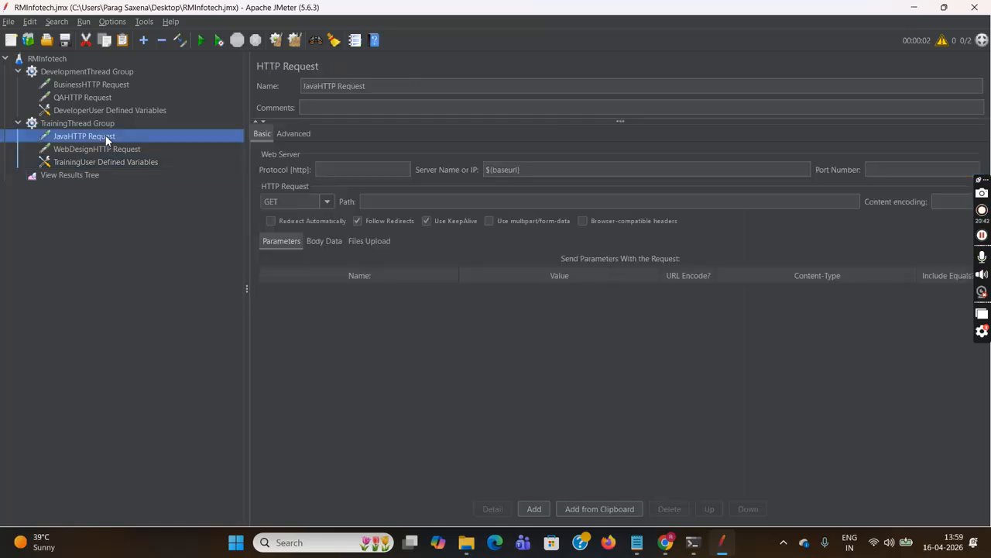
{"action": "left_click", "coordinate": [451, 204]}
{"action": "type", "text": "$"}
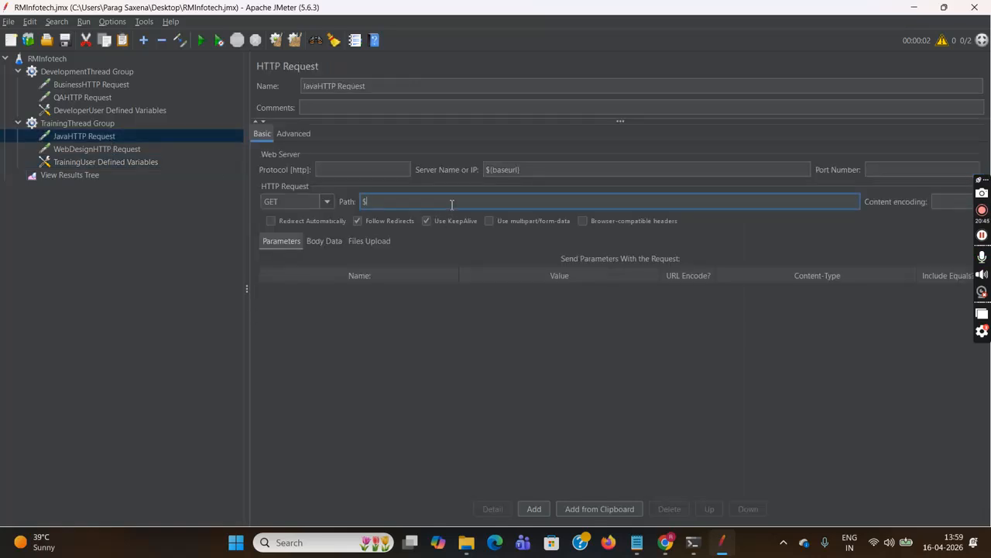
{"action": "type", "text": "{java}"}
Step: Set WebDesignHTTP Request's path to the variable reference ${qa}
{"action": "left_click", "coordinate": [121, 149]}
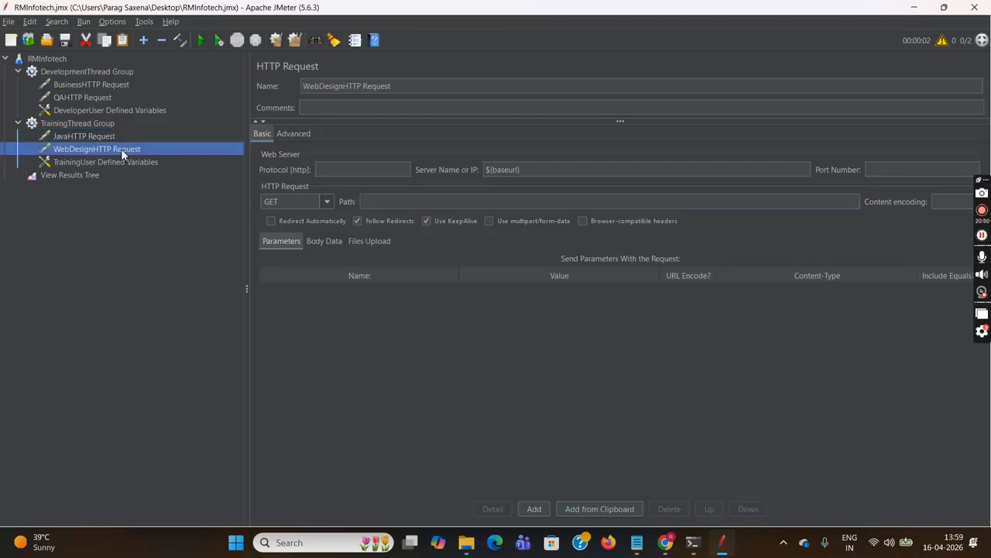
{"action": "left_click", "coordinate": [381, 203]}
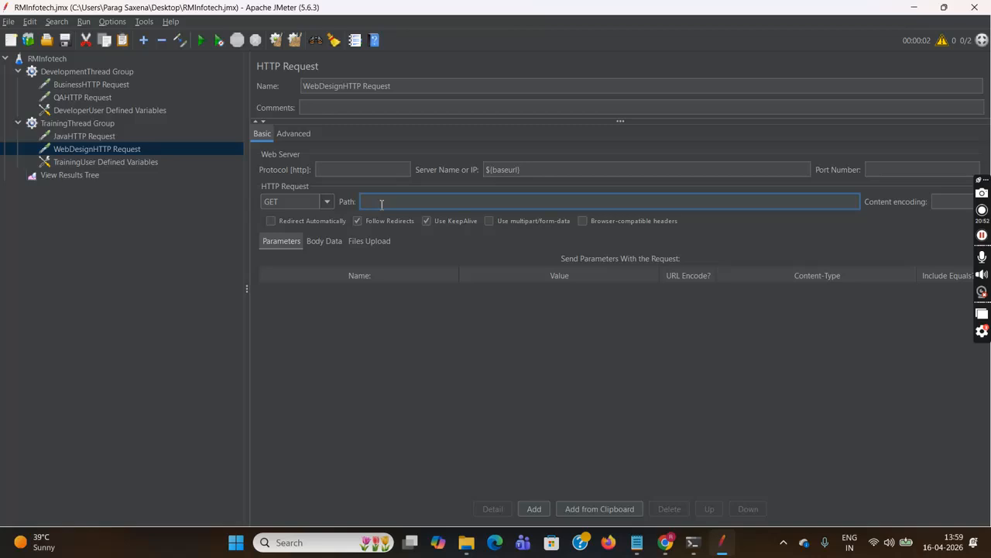
{"action": "type", "text": "${qa}"}
Step: Clear the previous results from View Results Tree and run the RMInfotech test plan
{"action": "left_click", "coordinate": [79, 175]}
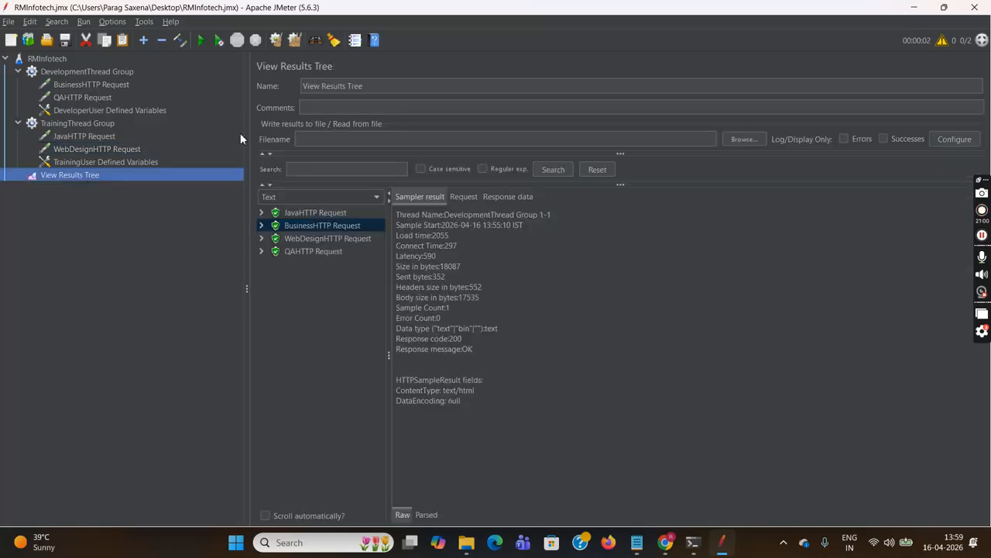
{"action": "left_click", "coordinate": [277, 42]}
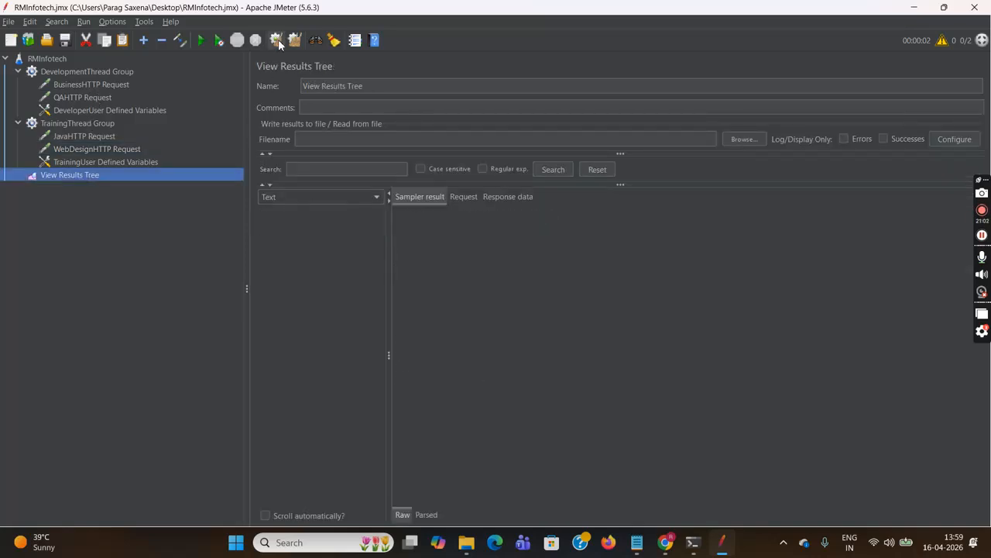
{"action": "left_click", "coordinate": [49, 57]}
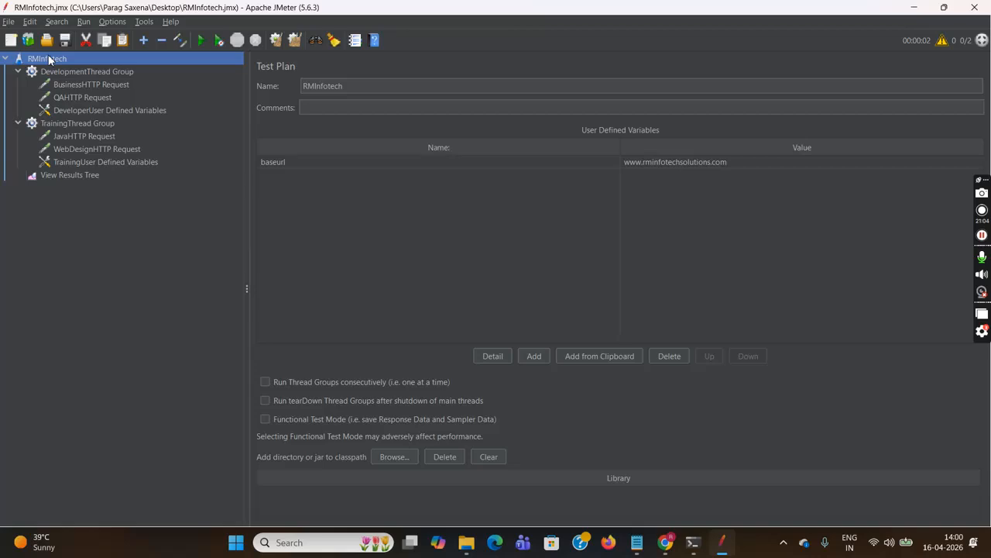
{"action": "left_click", "coordinate": [200, 42]}
Step: Inspect the request body of the JavaHTTP Request sample in View Results Tree and clear the results
{"action": "left_click", "coordinate": [88, 177]}
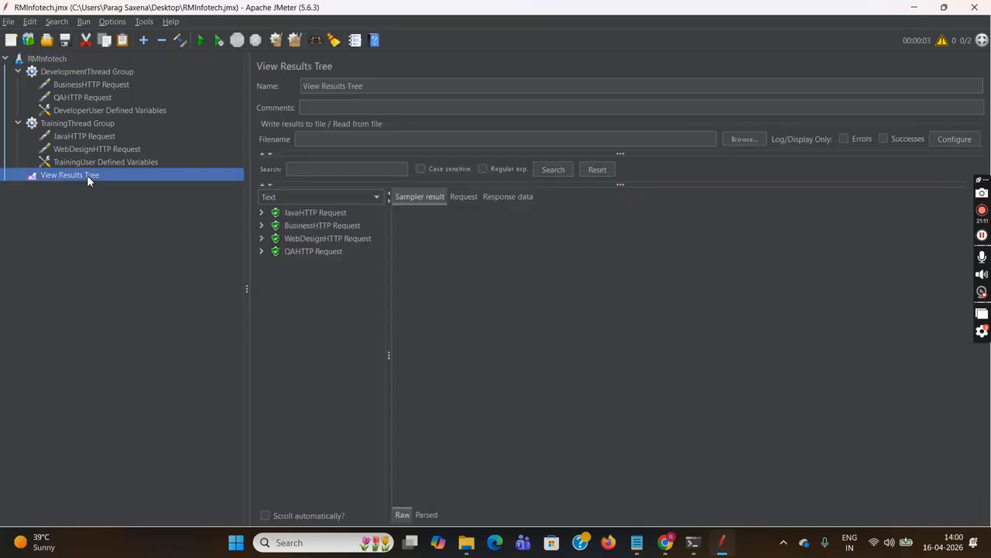
{"action": "left_click", "coordinate": [325, 211]}
{"action": "left_click", "coordinate": [462, 198]}
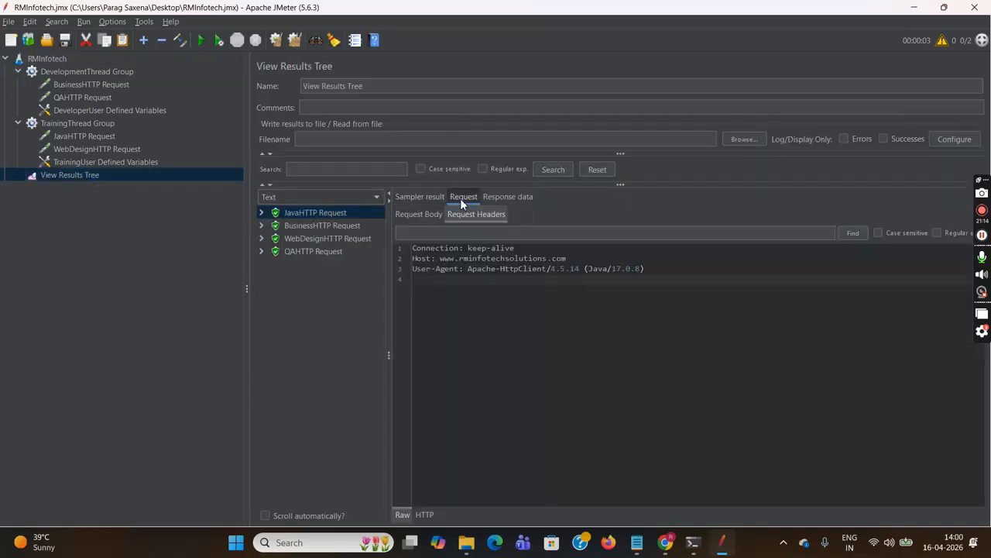
{"action": "left_click", "coordinate": [425, 219]}
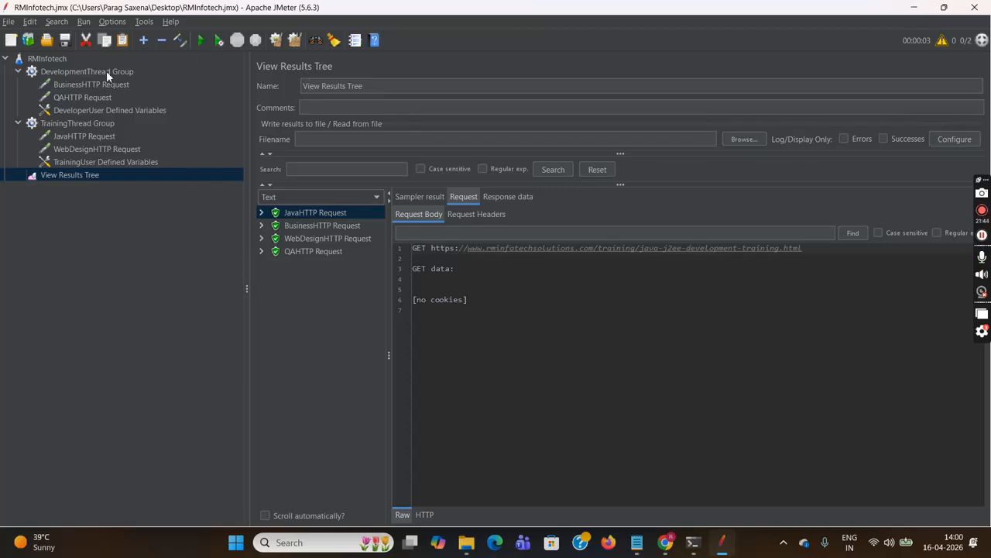
{"action": "left_click", "coordinate": [275, 41]}
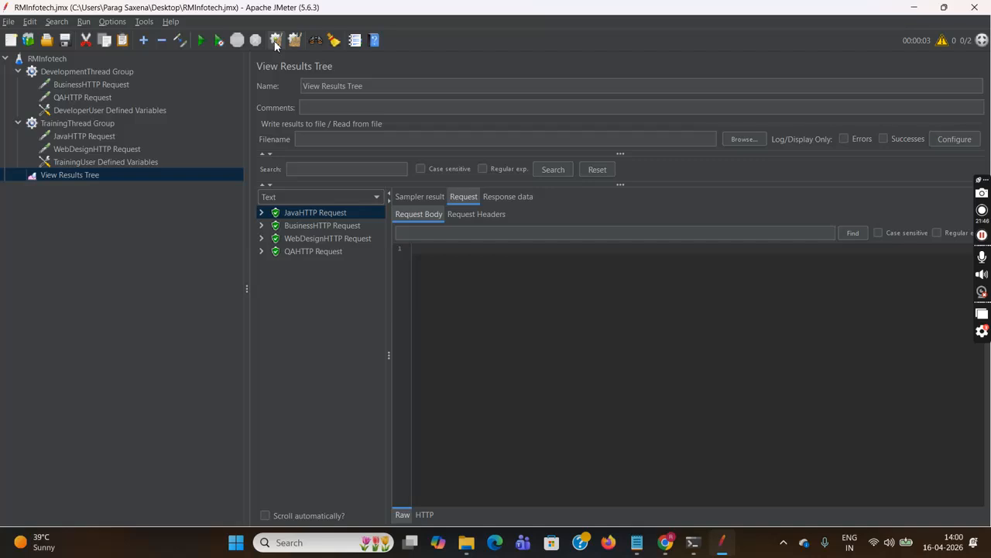
Step: Set DevelopmentThread Group's ramp-up period to 4 seconds and its number of threads to 2
{"action": "left_click", "coordinate": [86, 72]}
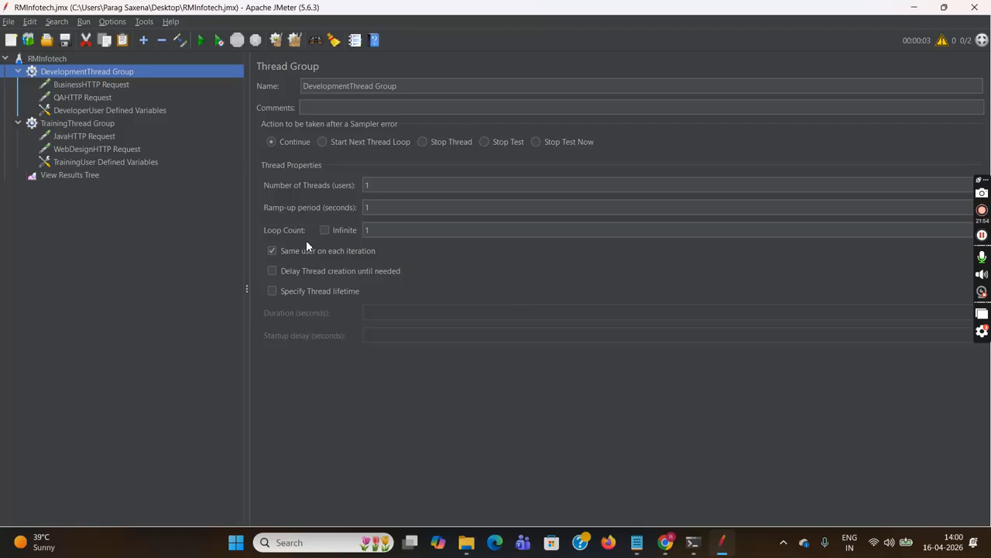
{"action": "left_click", "coordinate": [382, 207]}
{"action": "key", "text": "BackSpace"}
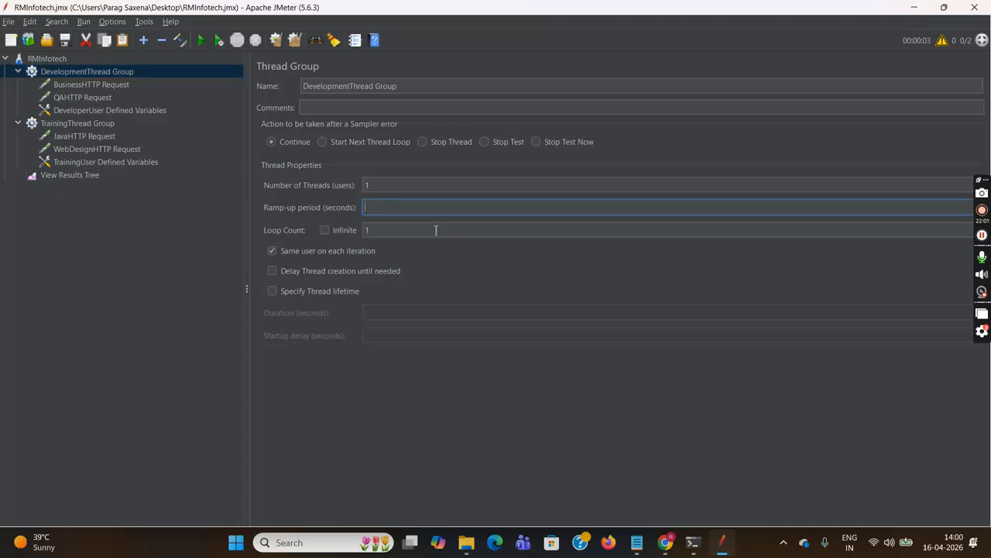
{"action": "type", "text": "4"}
{"action": "left_click", "coordinate": [381, 183]}
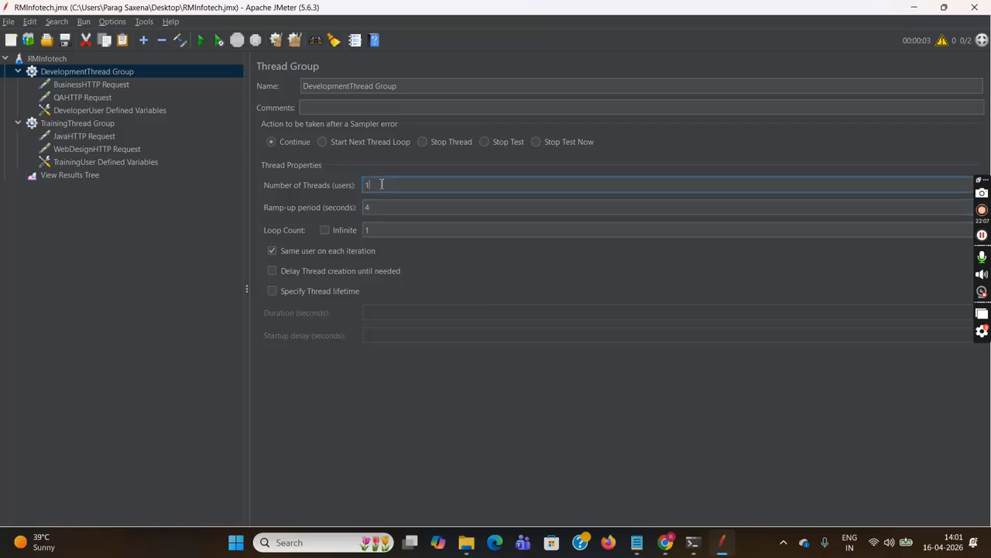
{"action": "key", "text": "BackSpace"}
{"action": "type", "text": "2"}
{"action": "left_click", "coordinate": [380, 233]}
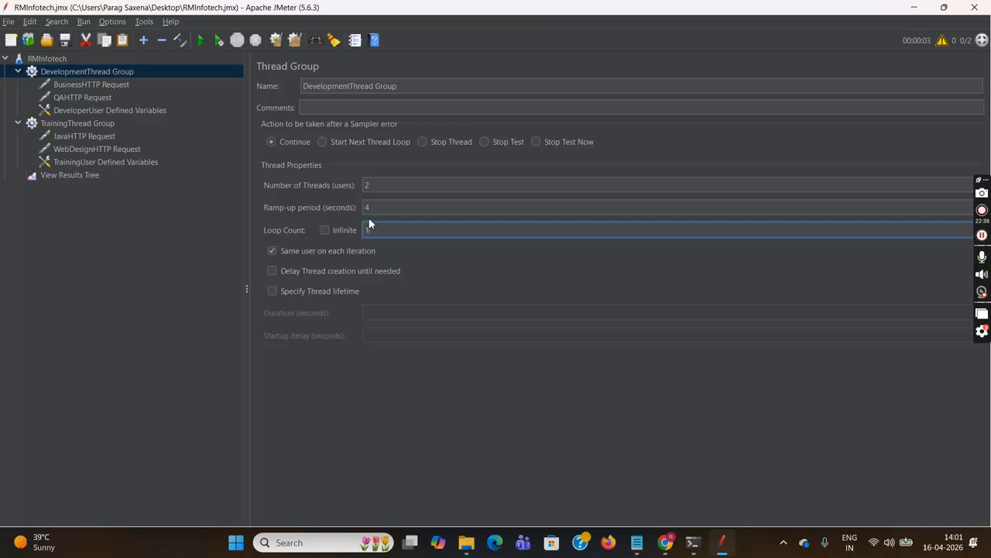
Step: Run the RMInfotech test plan with the changed DevelopmentThread Group settings
{"action": "left_click", "coordinate": [85, 175]}
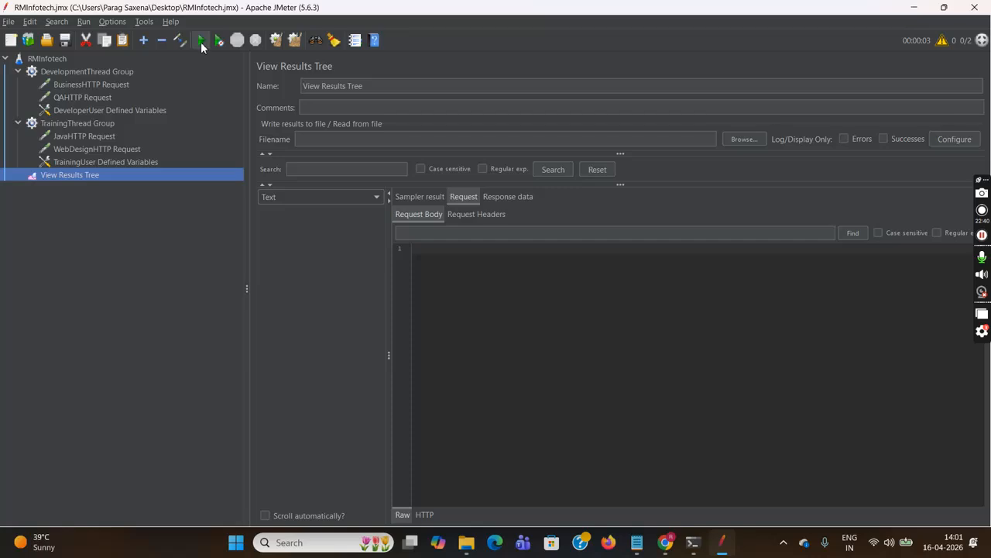
{"action": "left_click", "coordinate": [68, 60]}
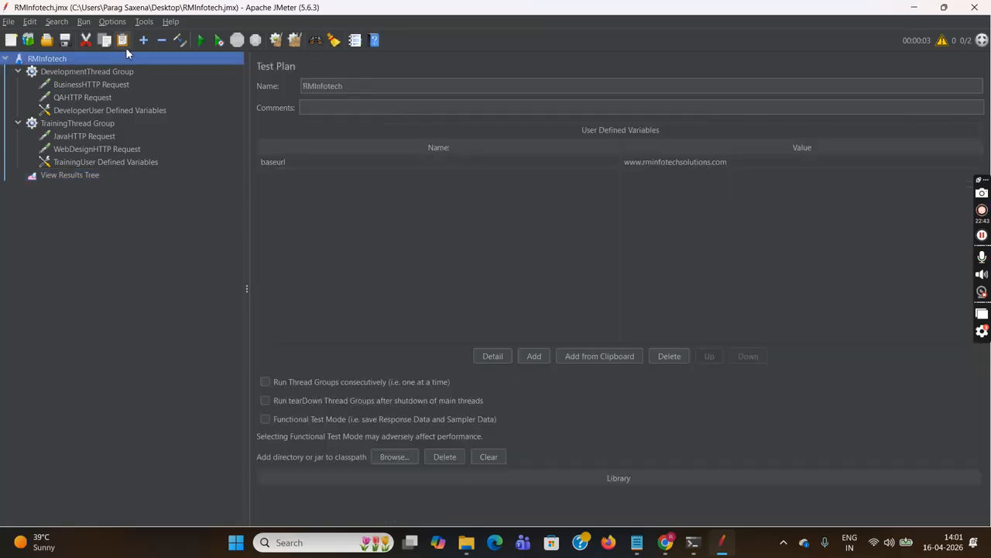
{"action": "left_click", "coordinate": [201, 40]}
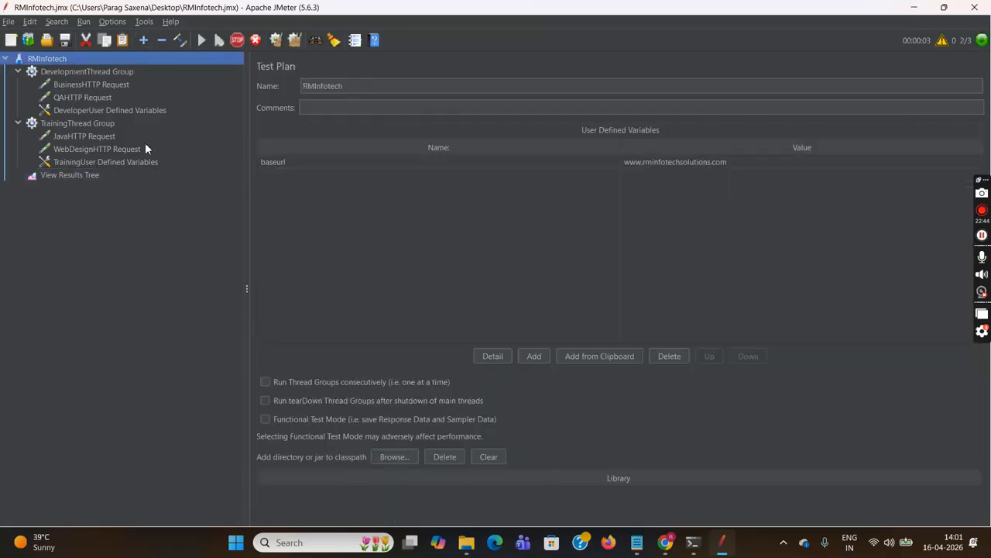
Step: Compare the request bodies of the BusinessHTTP, QAHTTP, JavaHTTP and WebDesignHTTP Request samples in View Results Tree
{"action": "left_click", "coordinate": [91, 176]}
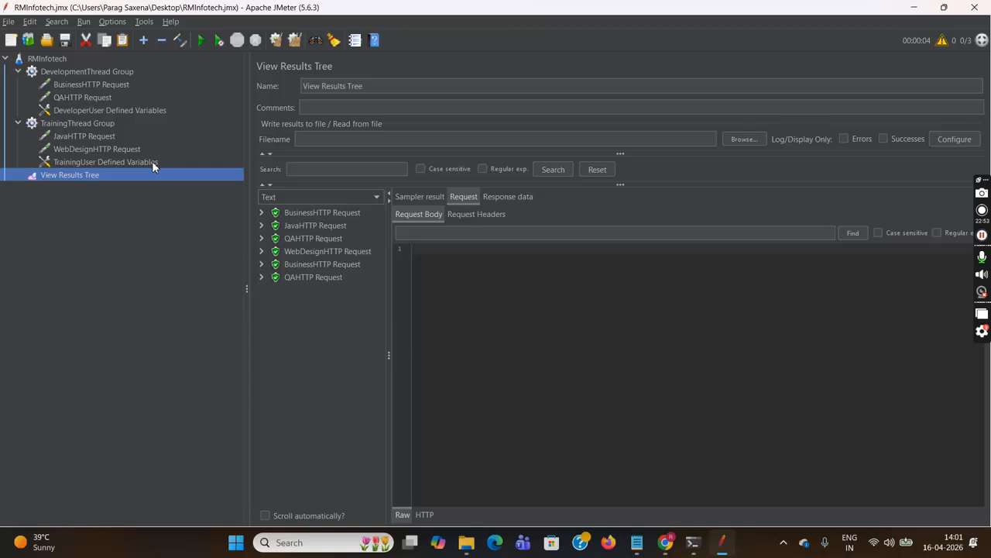
{"action": "left_click", "coordinate": [321, 214]}
{"action": "left_click", "coordinate": [315, 267]}
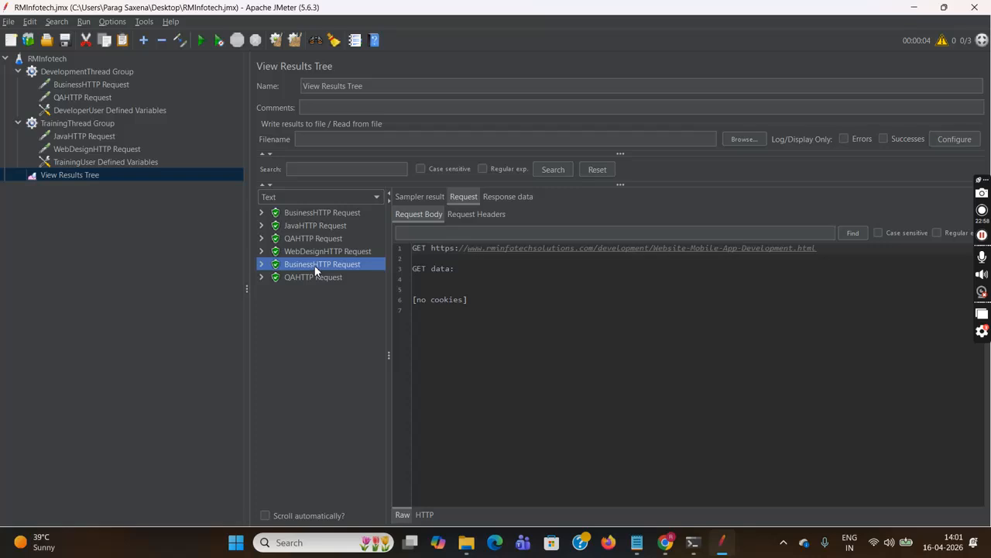
{"action": "left_click", "coordinate": [303, 238]}
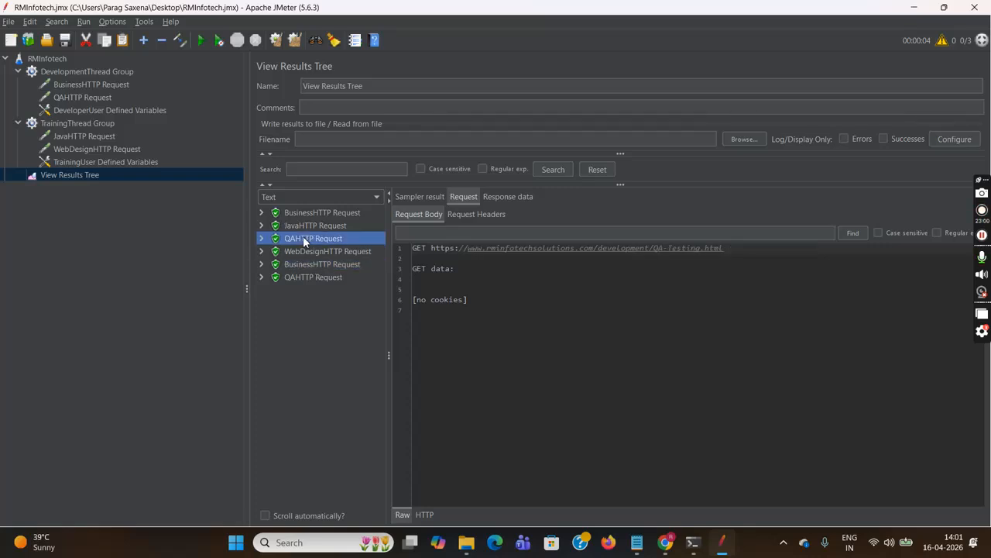
{"action": "left_click", "coordinate": [302, 277]}
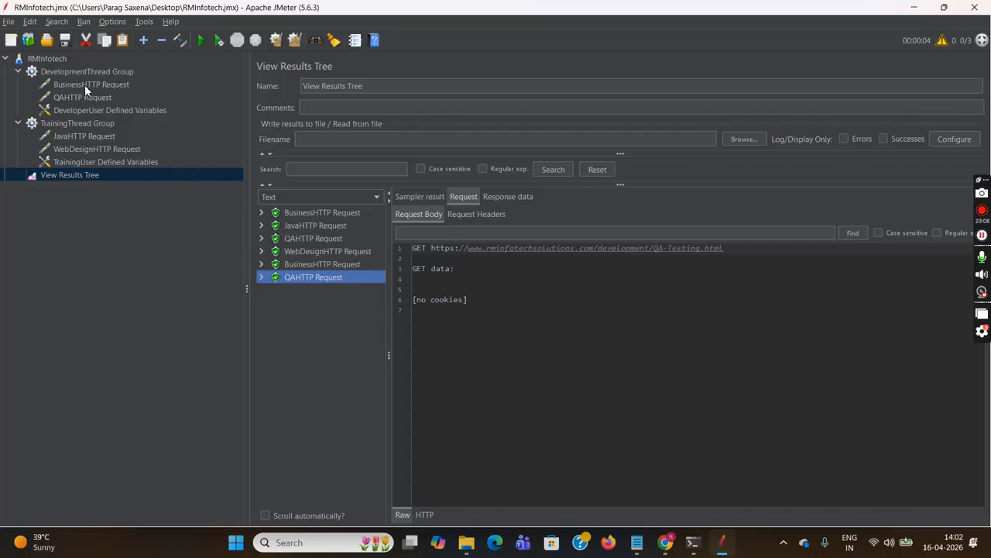
{"action": "left_click", "coordinate": [316, 212]}
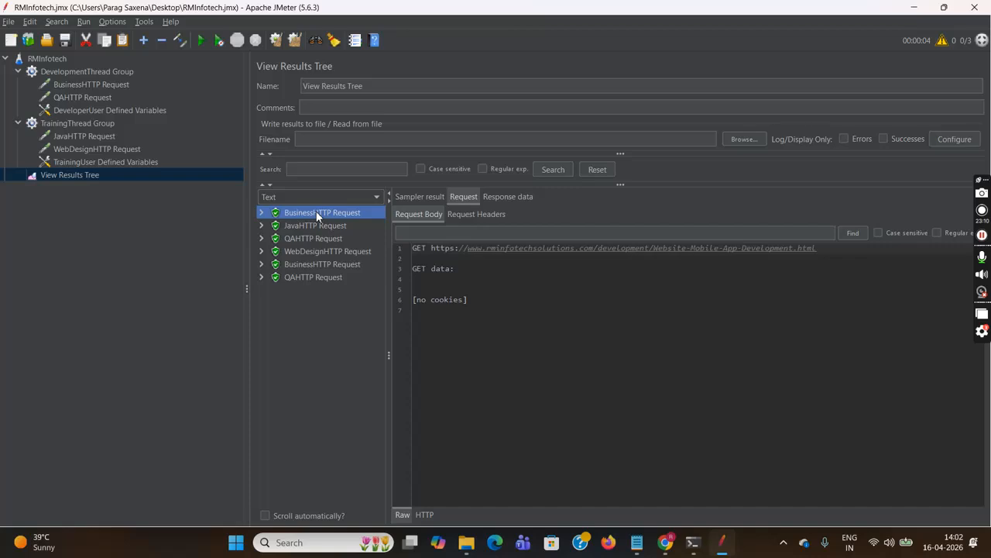
{"action": "left_click", "coordinate": [316, 266]}
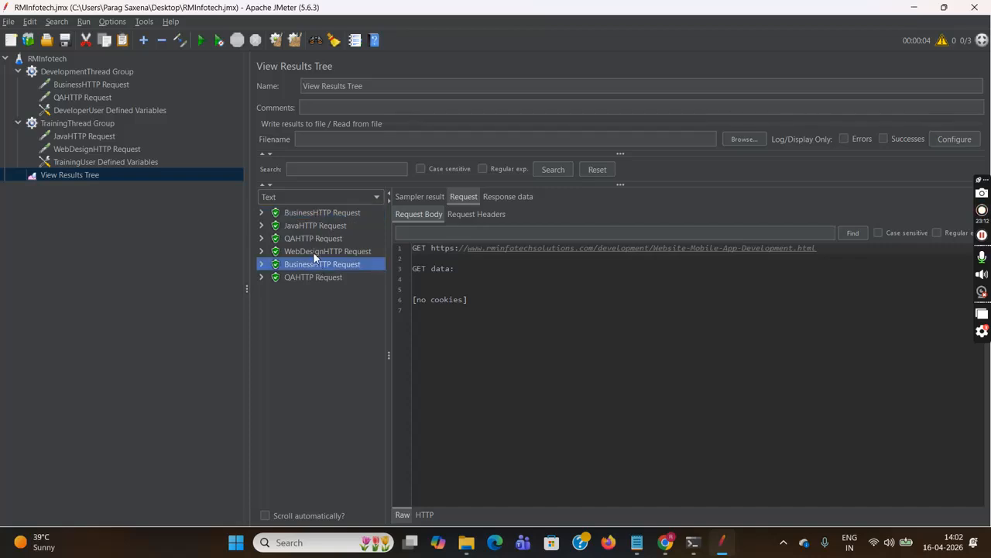
{"action": "left_click", "coordinate": [314, 239]}
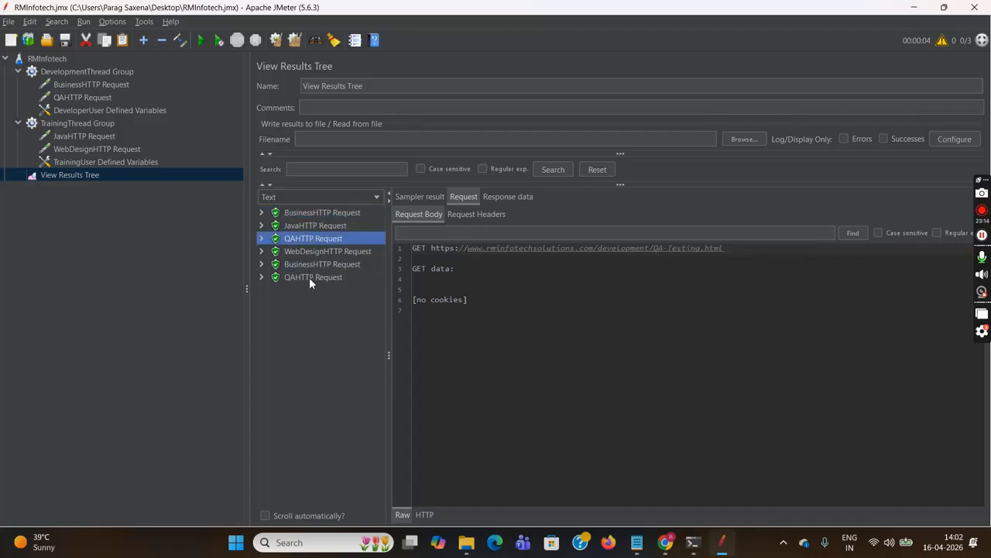
{"action": "left_click", "coordinate": [309, 277]}
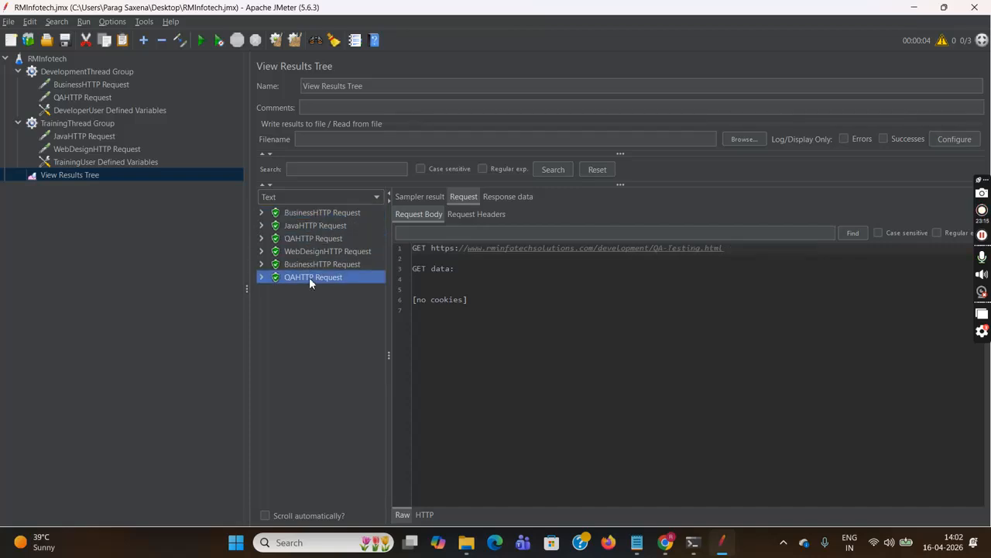
{"action": "left_click", "coordinate": [308, 229]}
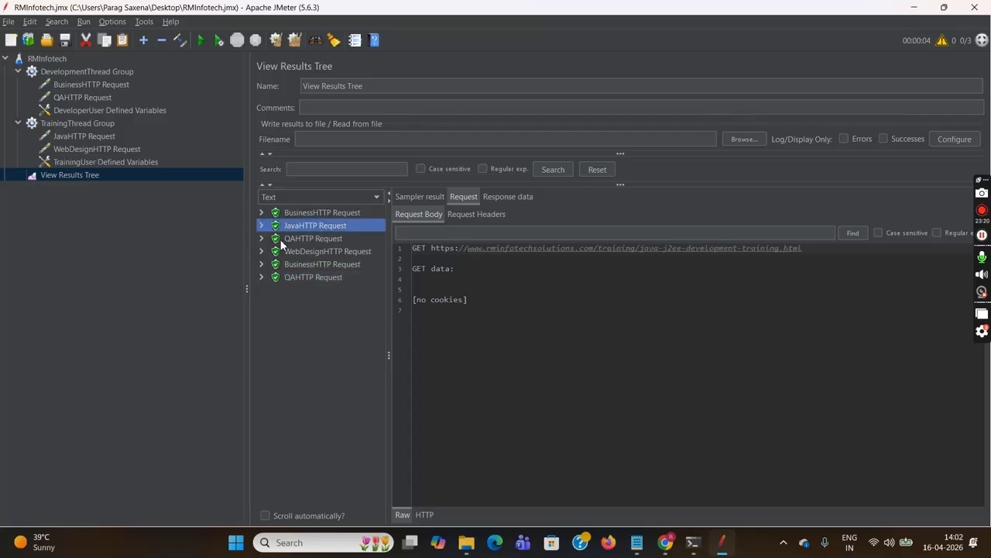
{"action": "left_click", "coordinate": [308, 254]}
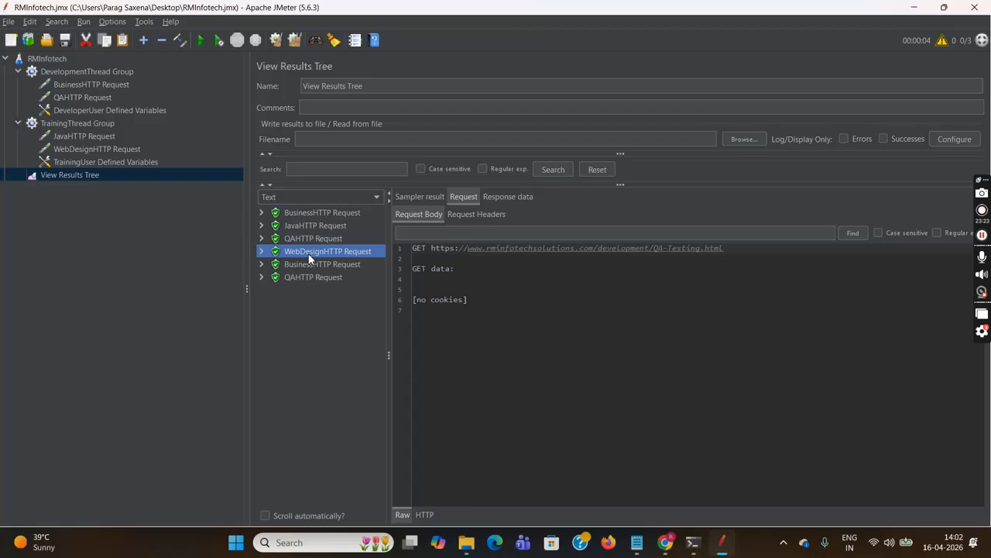
Step: Review the number of threads and loop count of TrainingThread Group and DevelopmentThread Group
{"action": "left_click", "coordinate": [94, 124]}
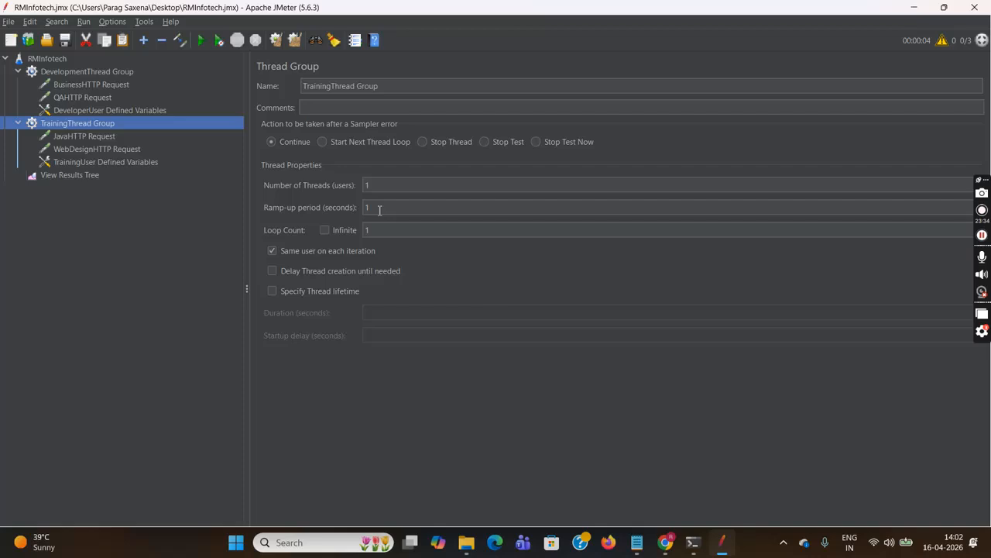
{"action": "left_click", "coordinate": [369, 231]}
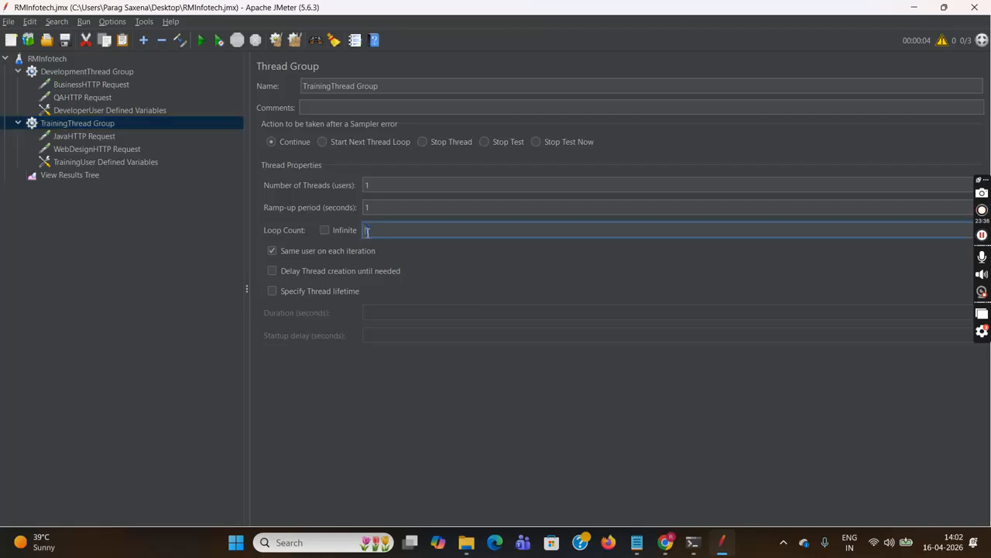
{"action": "double_click", "coordinate": [376, 186]}
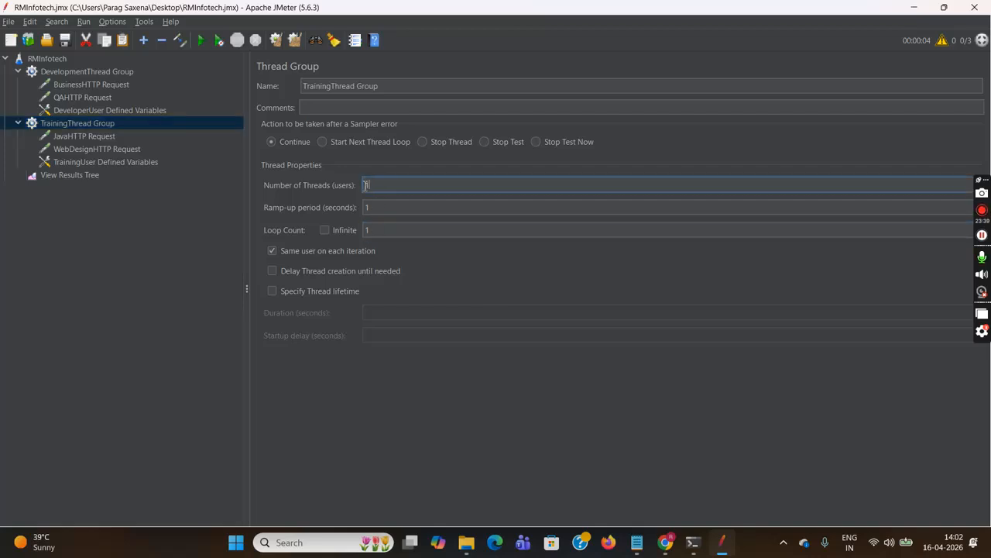
{"action": "left_click", "coordinate": [381, 230]}
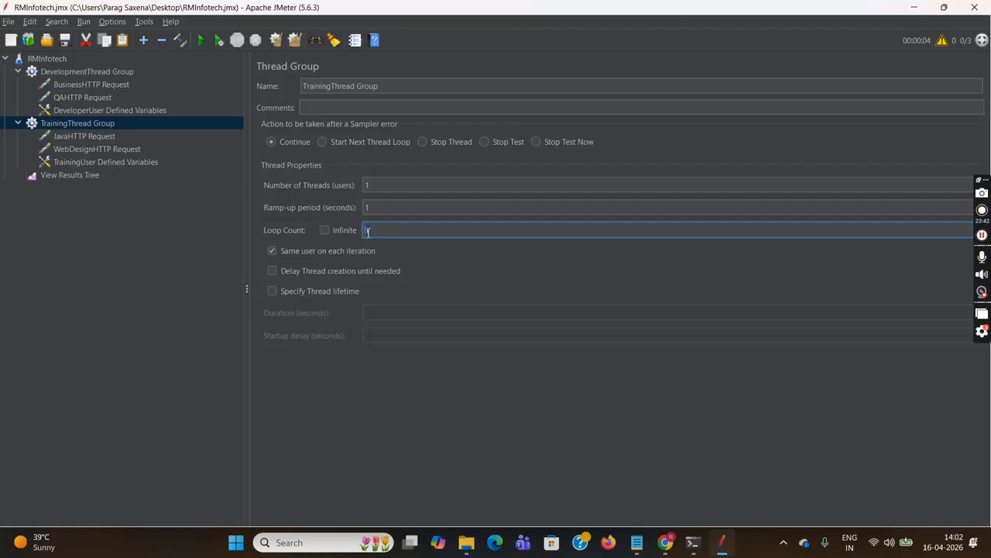
{"action": "left_click", "coordinate": [99, 71]}
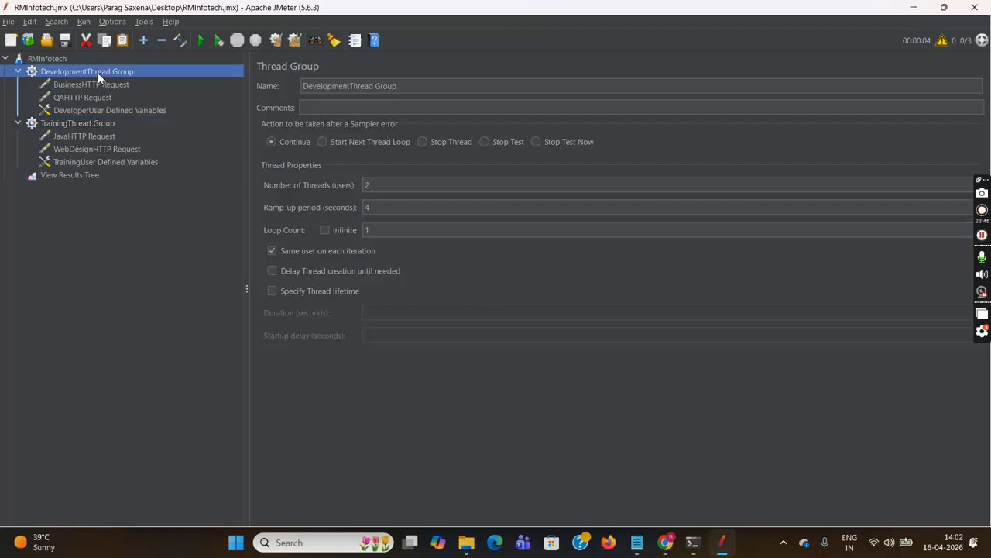
{"action": "left_click", "coordinate": [387, 186]}
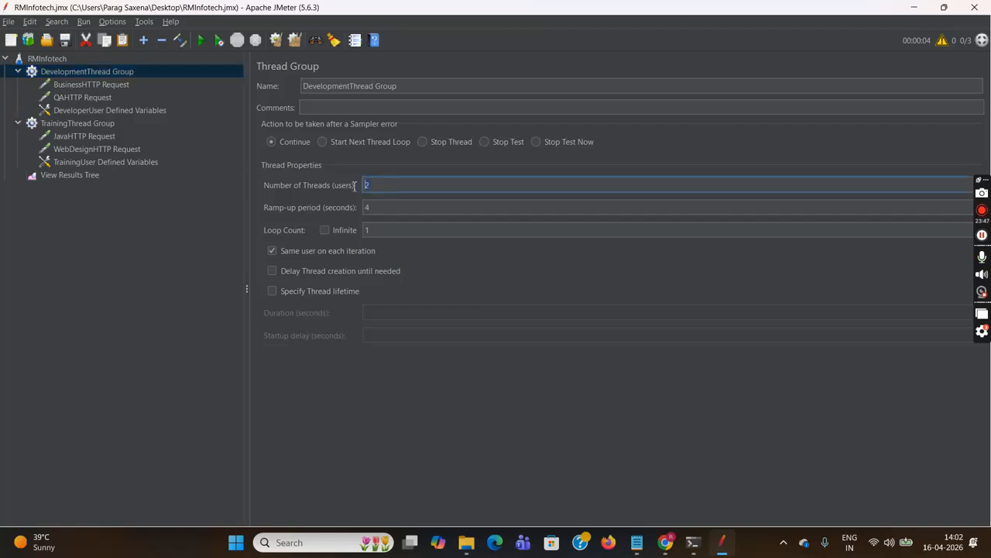
{"action": "left_click", "coordinate": [367, 230]}
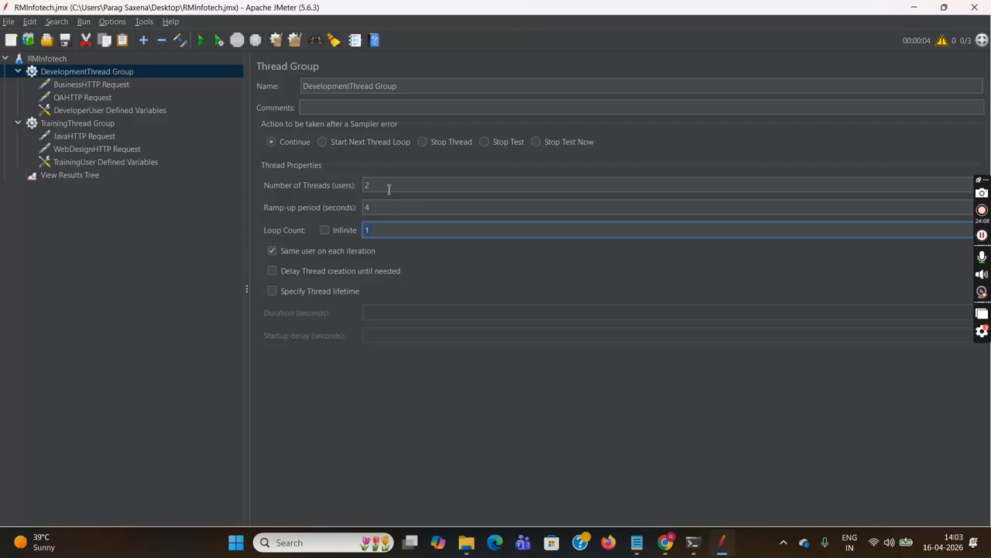
Step: Set DevelopmentThread Group's loop count to 2
{"action": "left_click", "coordinate": [389, 230]}
{"action": "key", "text": "BackSpace"}
{"action": "type", "text": "2"}
Step: Switch to Chrome and browse the RM Infotech site's Business Solutions page, its QA and Testing page, and Business Solutions again
{"action": "mouse_move", "coordinate": [665, 542]}
{"action": "left_click", "coordinate": [649, 483]}
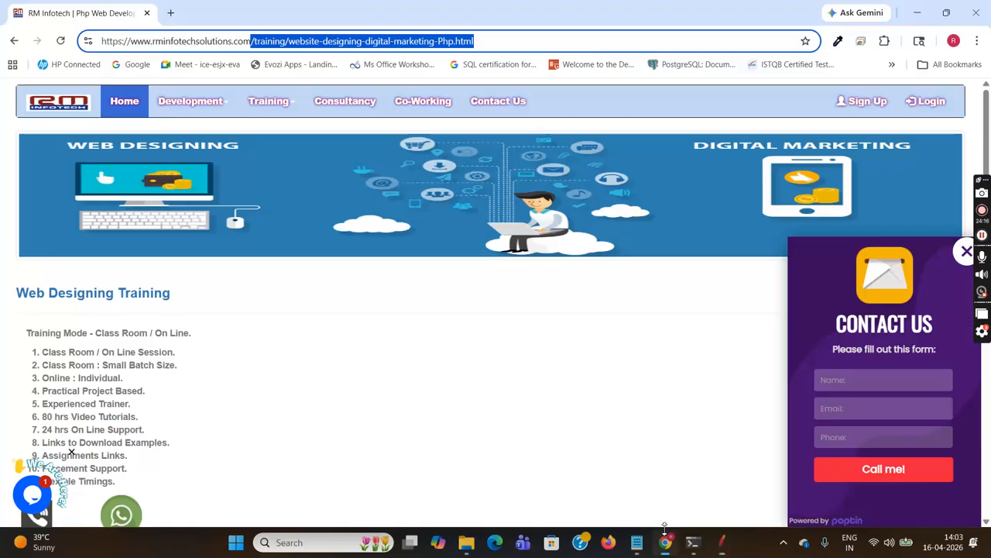
{"action": "left_click", "coordinate": [205, 106]}
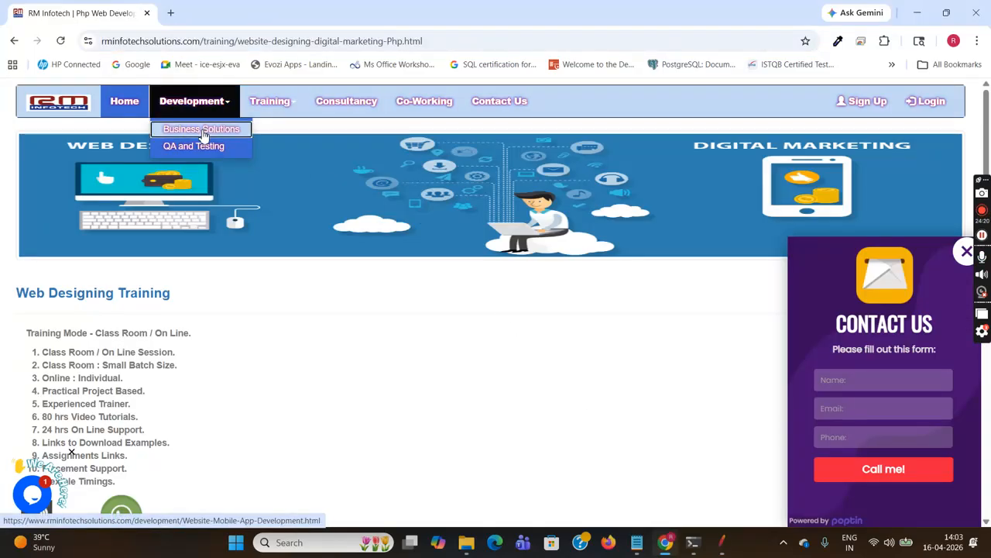
{"action": "left_click", "coordinate": [203, 131]}
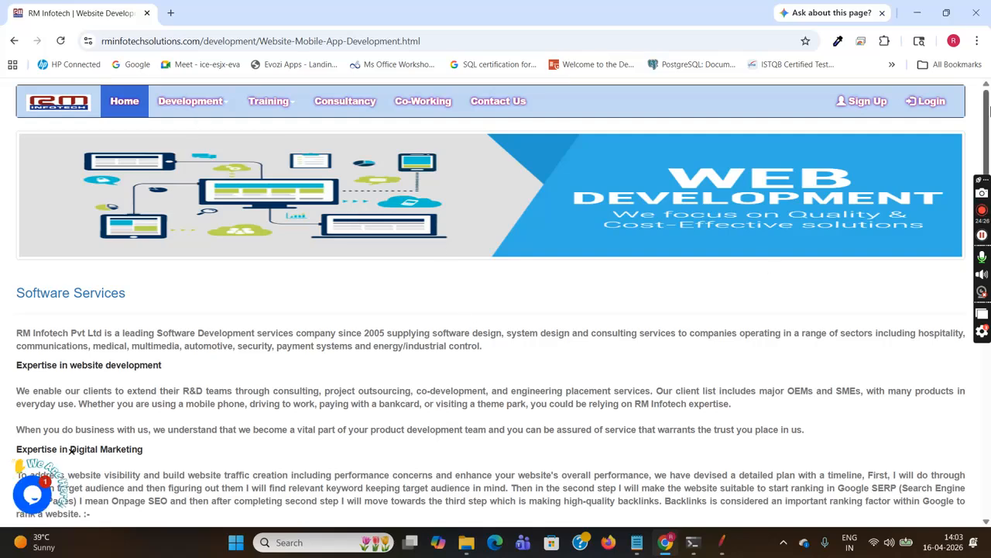
{"action": "mouse_move", "coordinate": [987, 112]}
{"action": "left_mouse_down"}
{"action": "mouse_move", "coordinate": [988, 379]}
{"action": "mouse_move", "coordinate": [985, 93]}
{"action": "left_mouse_up"}
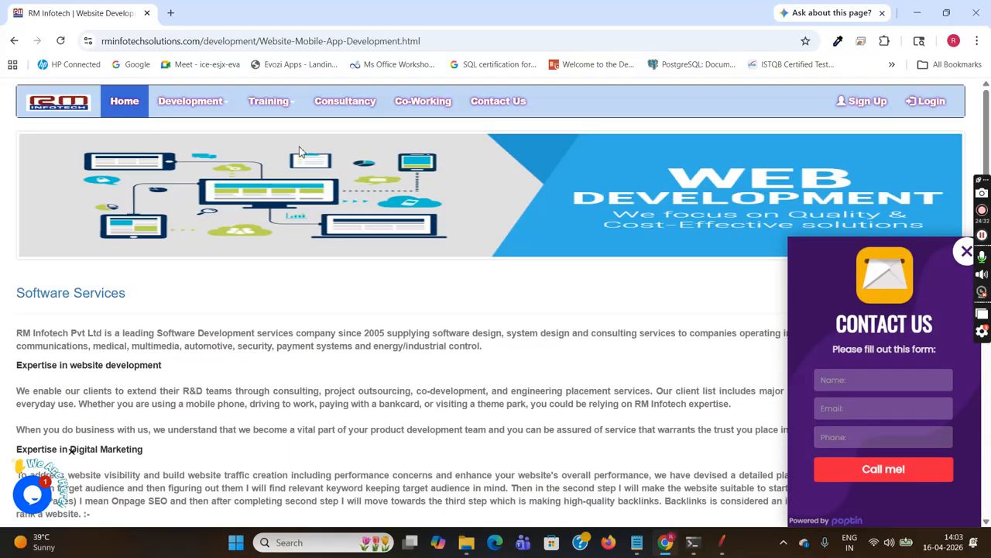
{"action": "left_click", "coordinate": [224, 104]}
{"action": "left_click", "coordinate": [205, 147]}
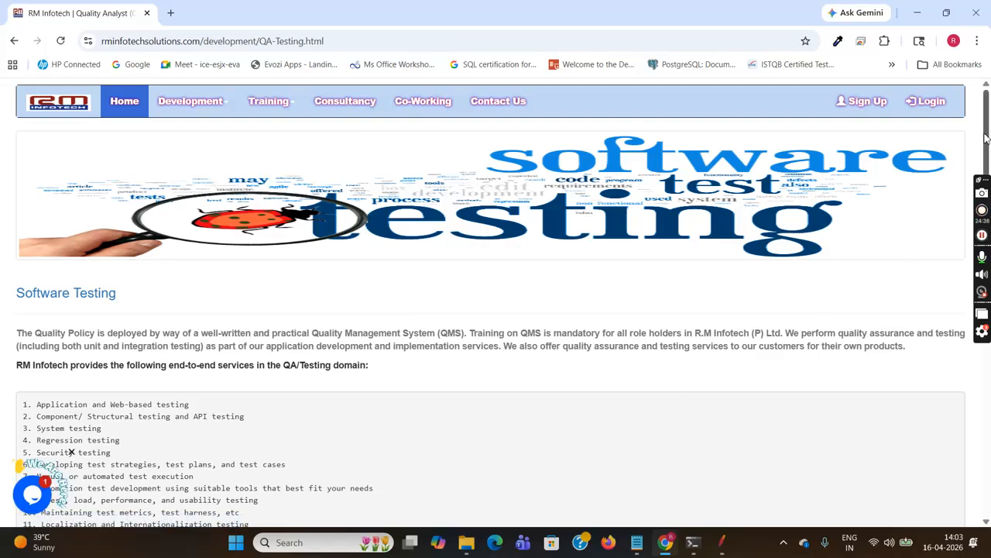
{"action": "left_click_drag", "start_coordinate": [982, 147], "coordinate": [977, 124]}
{"action": "mouse_move", "coordinate": [226, 109]}
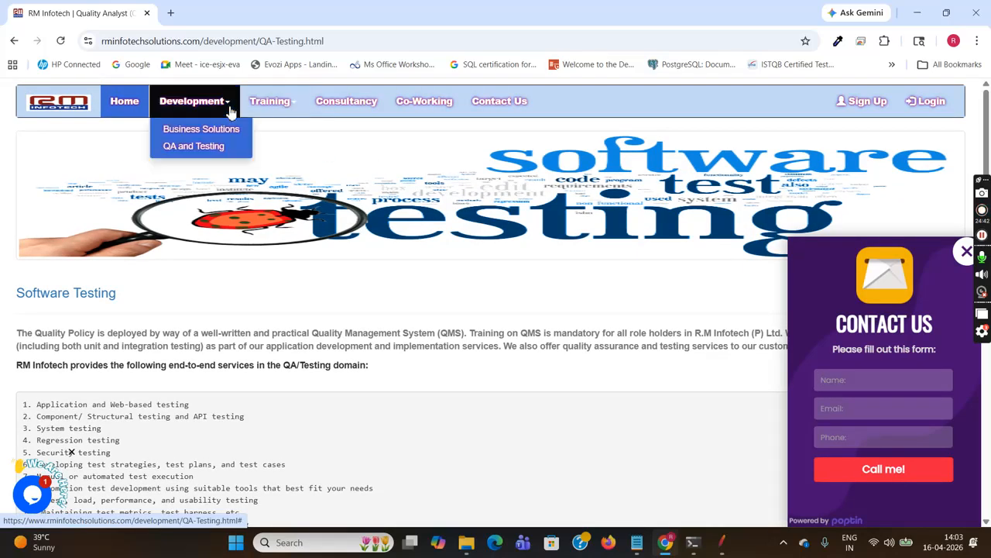
{"action": "left_click", "coordinate": [205, 136]}
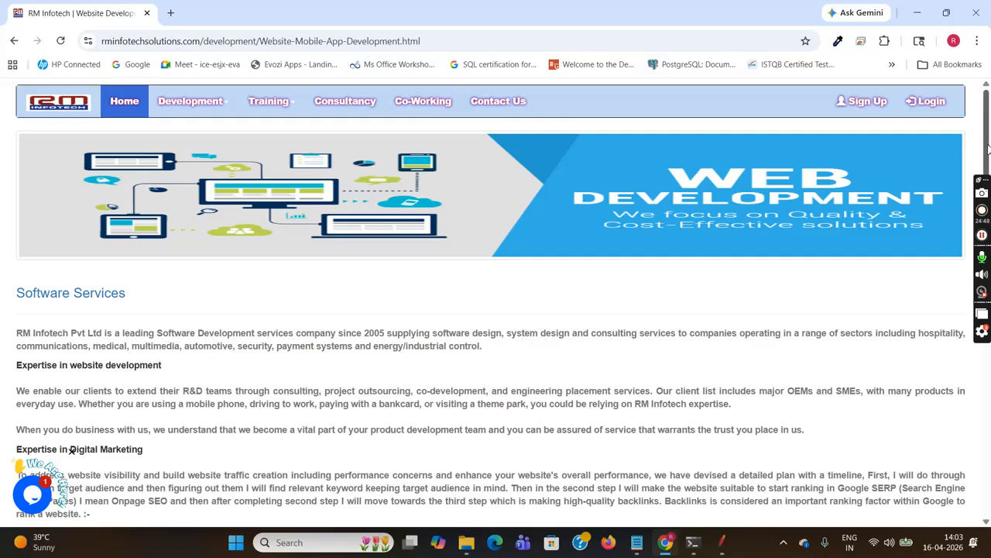
{"action": "left_click_drag", "start_coordinate": [988, 146], "coordinate": [988, 124]}
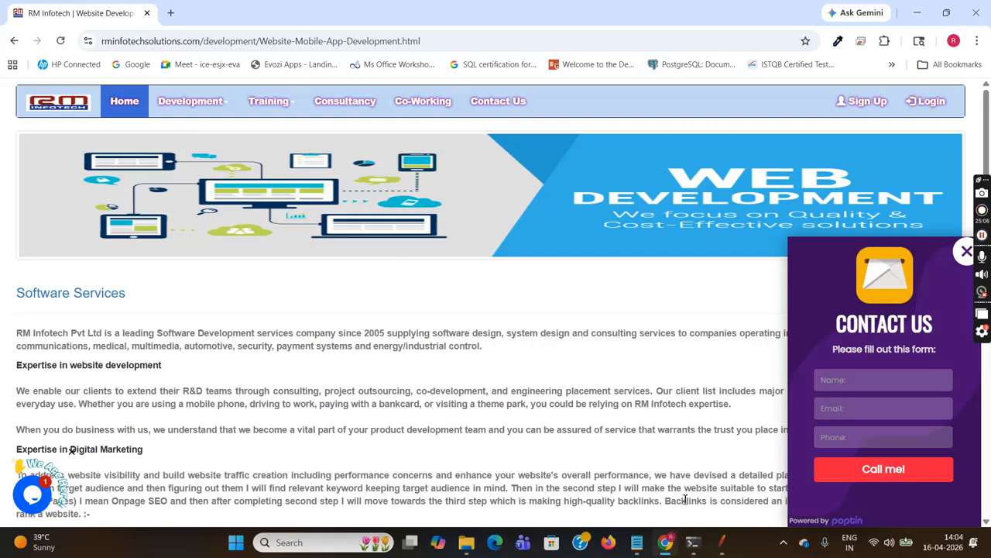
Step: Switch back to JMeter and review DevelopmentThread Group's number of threads, ramp-up period and loop count
{"action": "left_click", "coordinate": [718, 550]}
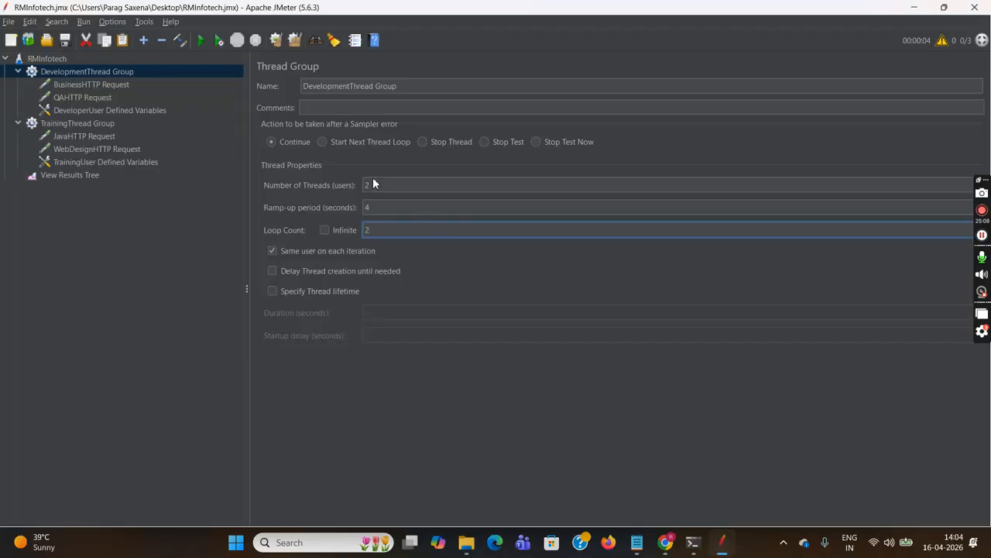
{"action": "double_click", "coordinate": [361, 186]}
{"action": "left_click", "coordinate": [380, 229]}
{"action": "left_click", "coordinate": [391, 212]}
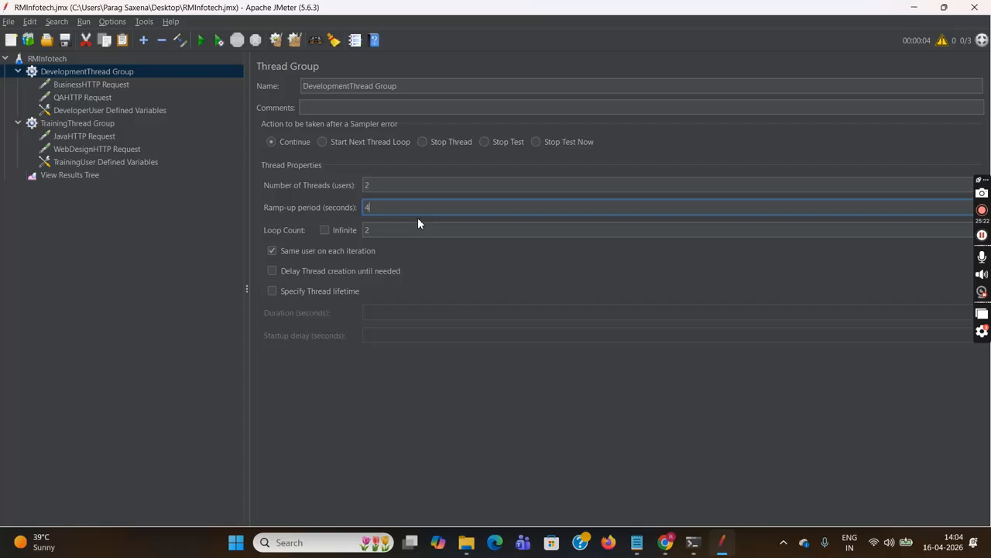
{"action": "left_click", "coordinate": [378, 186]}
{"action": "left_click_drag", "start_coordinate": [378, 186], "coordinate": [367, 187]}
{"action": "type", "text": "5"}
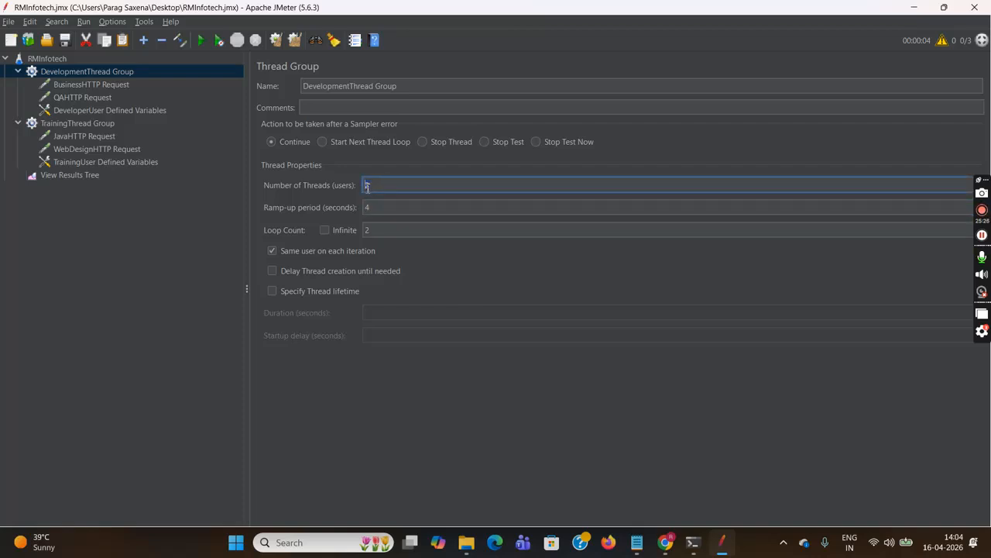
{"action": "left_click", "coordinate": [383, 231]}
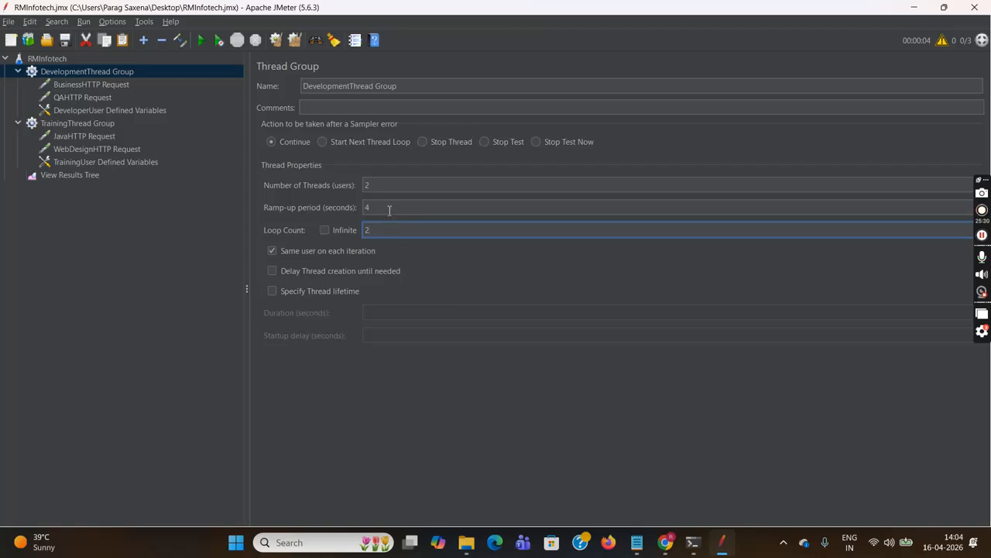
{"action": "left_click", "coordinate": [386, 209]}
{"action": "double_click", "coordinate": [368, 209]}
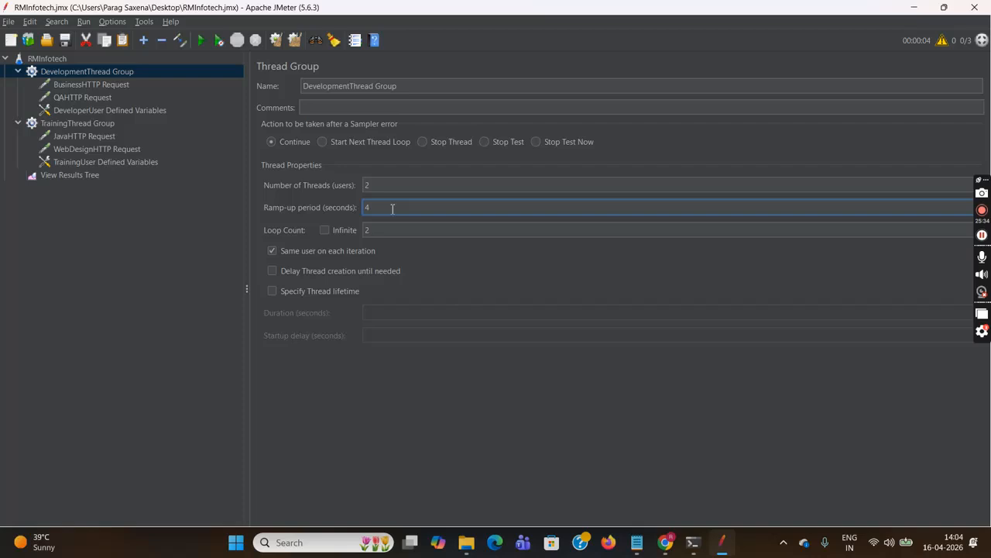
{"action": "left_click", "coordinate": [394, 209]}
{"action": "left_click", "coordinate": [385, 186]}
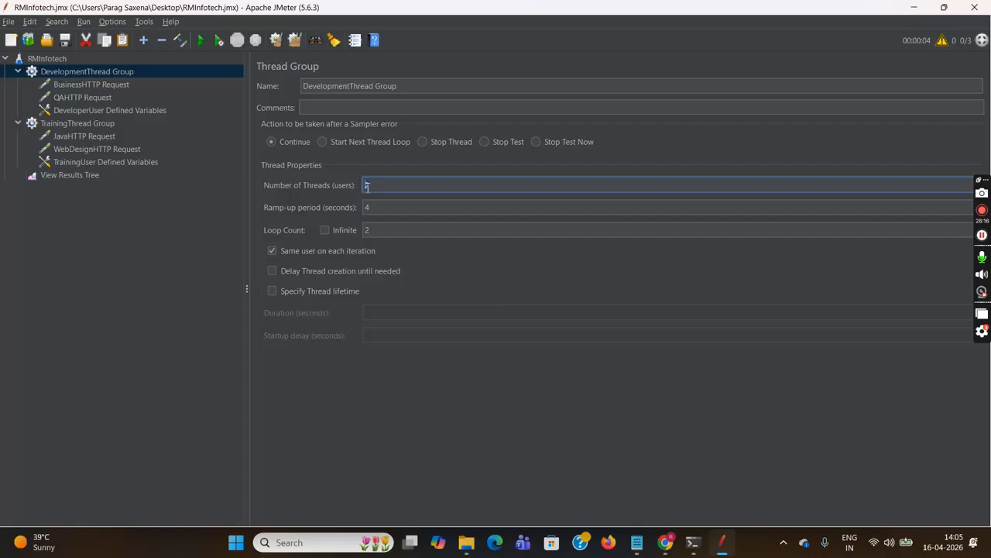
{"action": "left_click", "coordinate": [370, 230]}
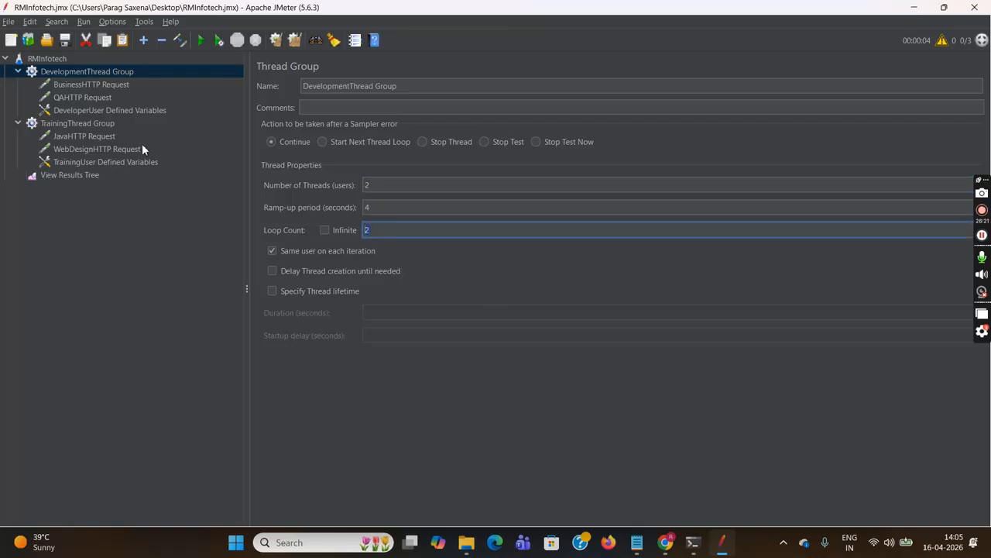
{"action": "key", "text": "ctrl+a"}
Step: Examine the BusinessHTTP and QAHTTP Request samplers together with the thread and loop settings of their DevelopmentThread Group
{"action": "left_click", "coordinate": [109, 87]}
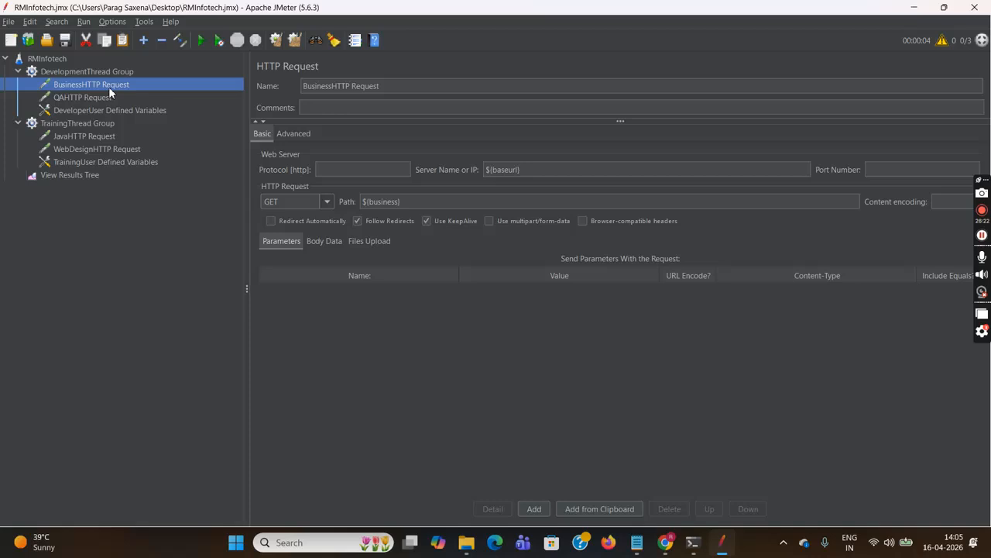
{"action": "left_click", "coordinate": [108, 97]}
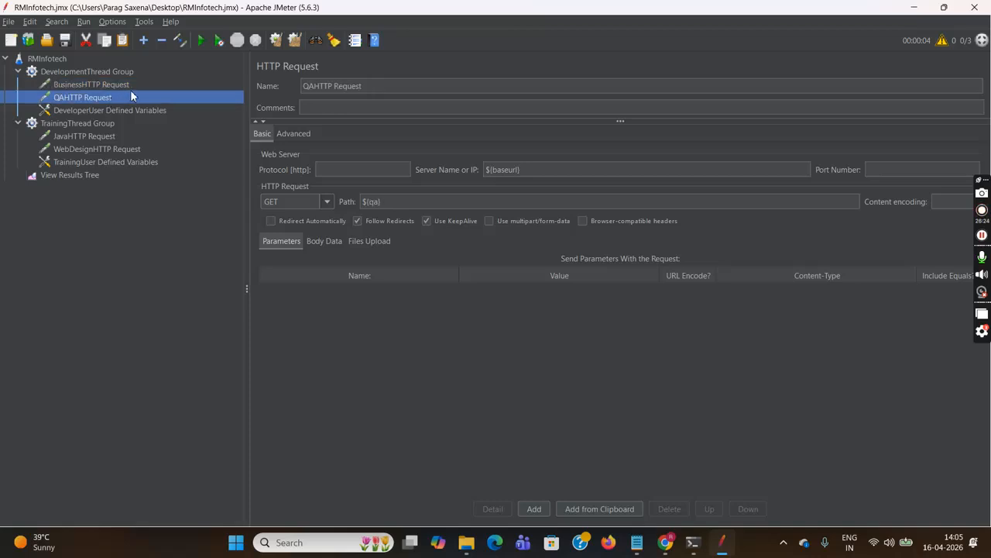
{"action": "left_click", "coordinate": [132, 85]}
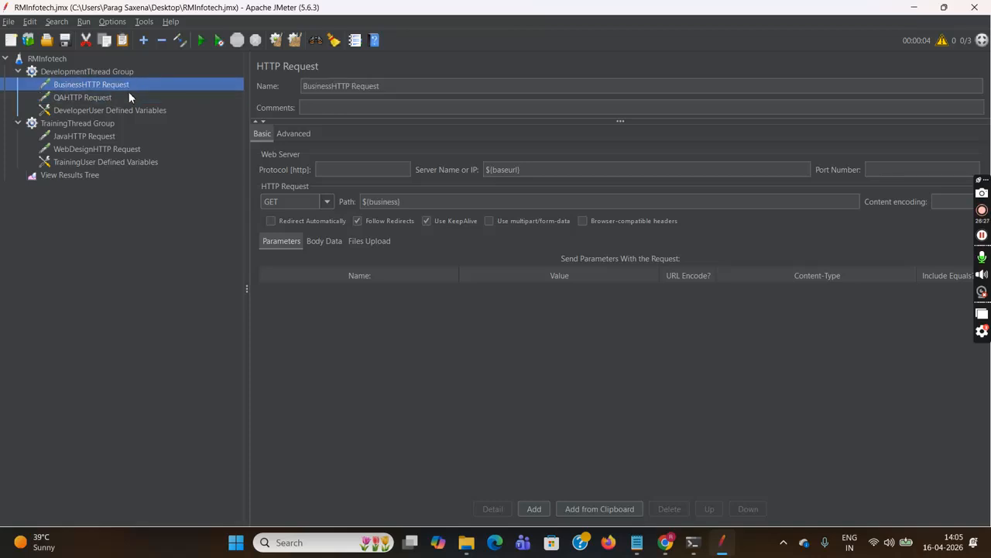
{"action": "left_click", "coordinate": [128, 98]}
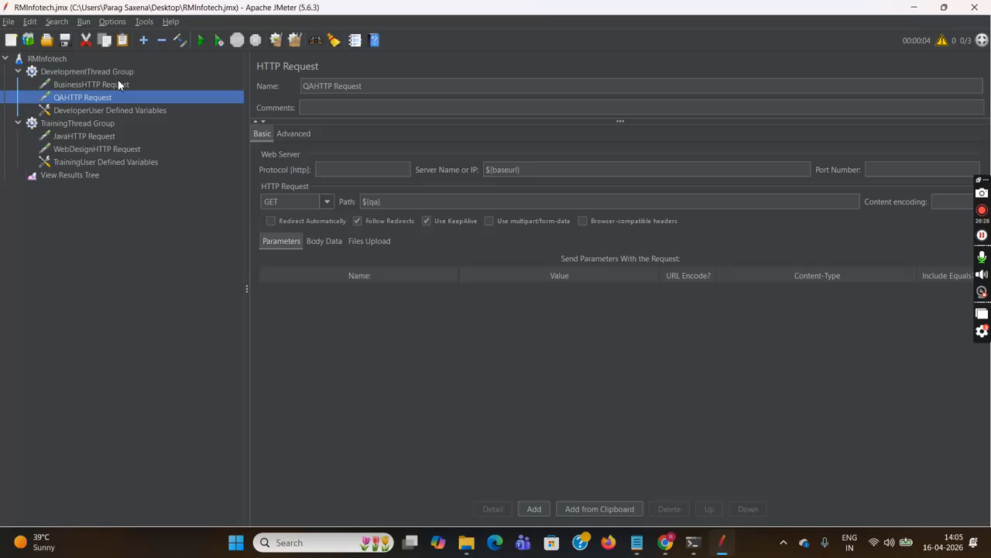
{"action": "left_click", "coordinate": [117, 72]}
{"action": "left_click", "coordinate": [377, 188]}
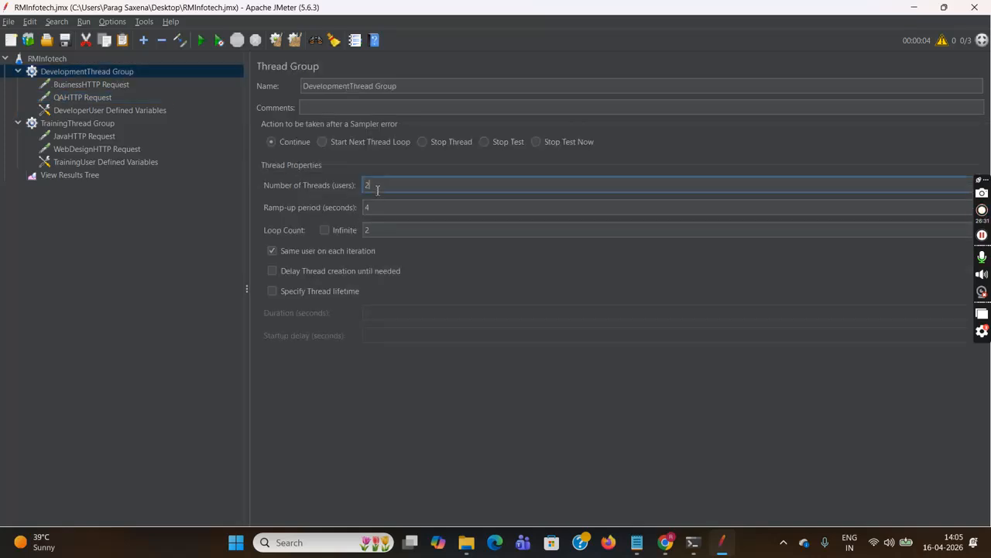
{"action": "left_click", "coordinate": [379, 234]}
Step: Clear the previous samples from View Results Tree and return to the RMInfotech test plan
{"action": "left_click", "coordinate": [95, 176]}
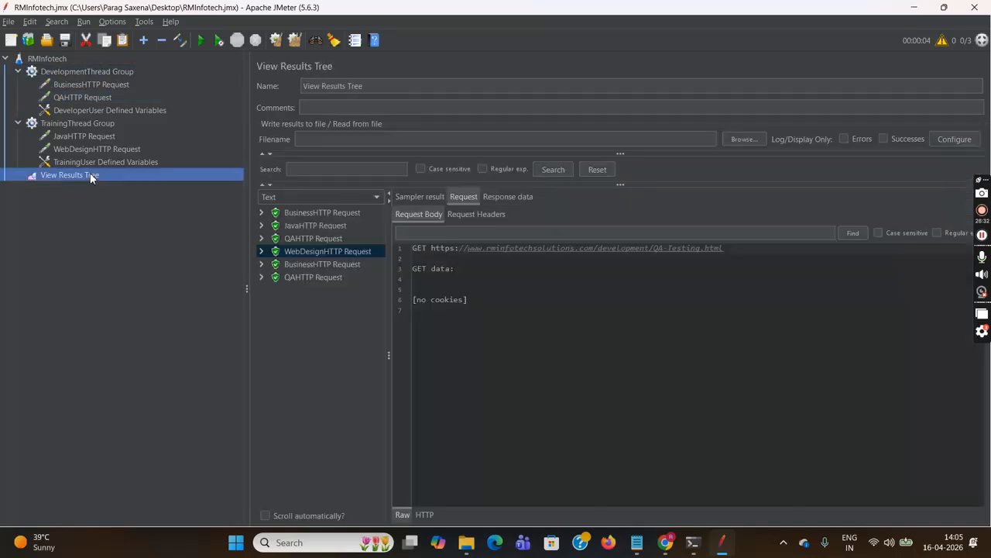
{"action": "left_click", "coordinate": [276, 40]}
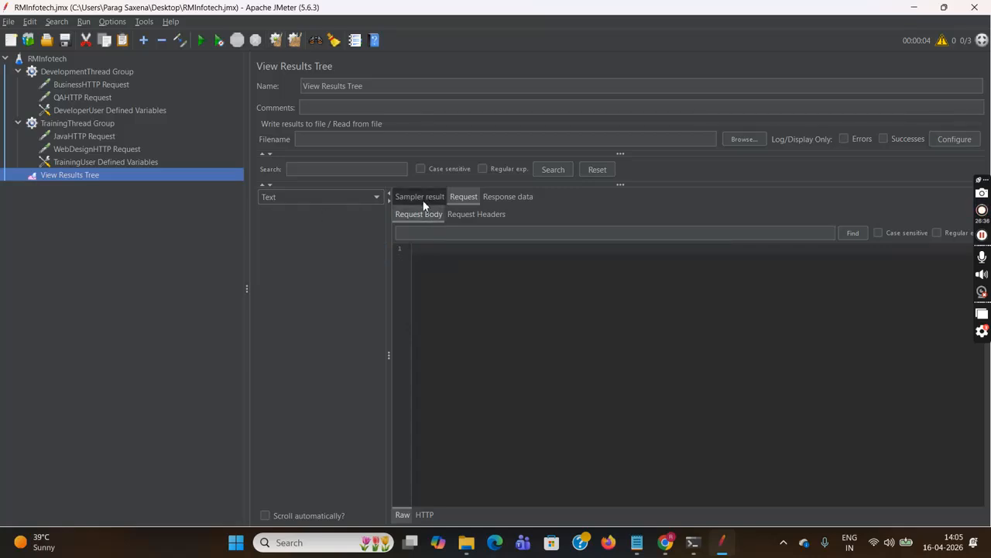
{"action": "left_click", "coordinate": [52, 59]}
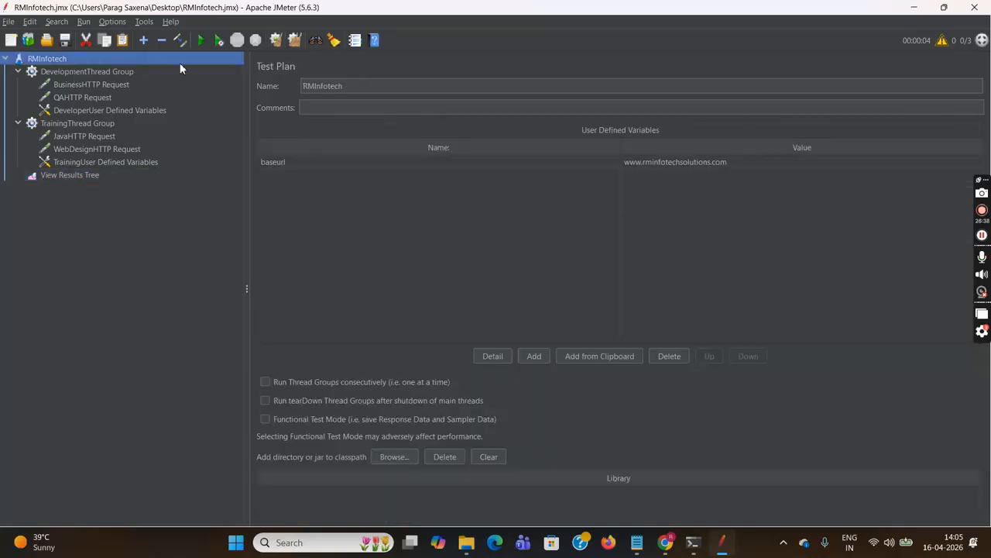
Step: Set TrainingThread Group's number of threads to 3, loop count to 2 and ramp-up period to 8 seconds
{"action": "left_click", "coordinate": [74, 124]}
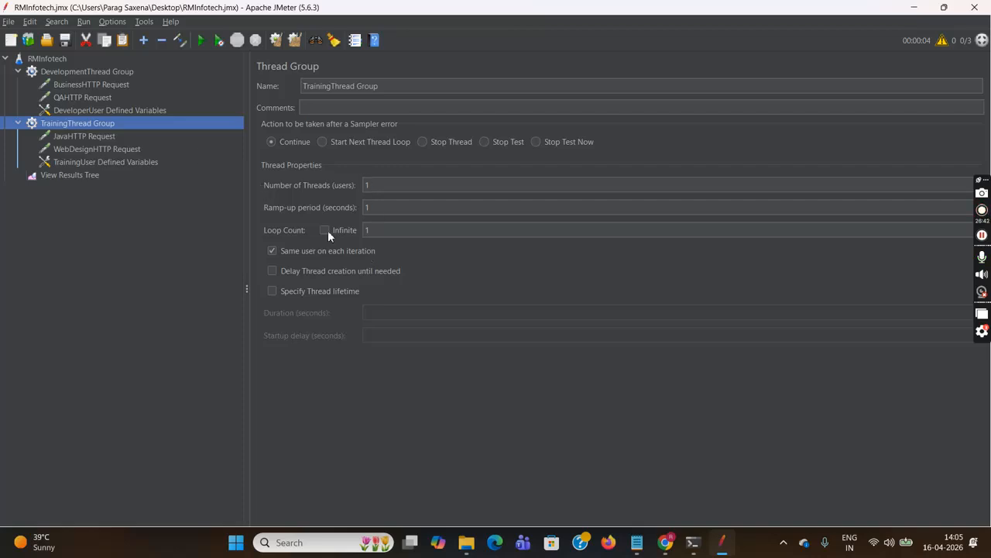
{"action": "left_click", "coordinate": [394, 186]}
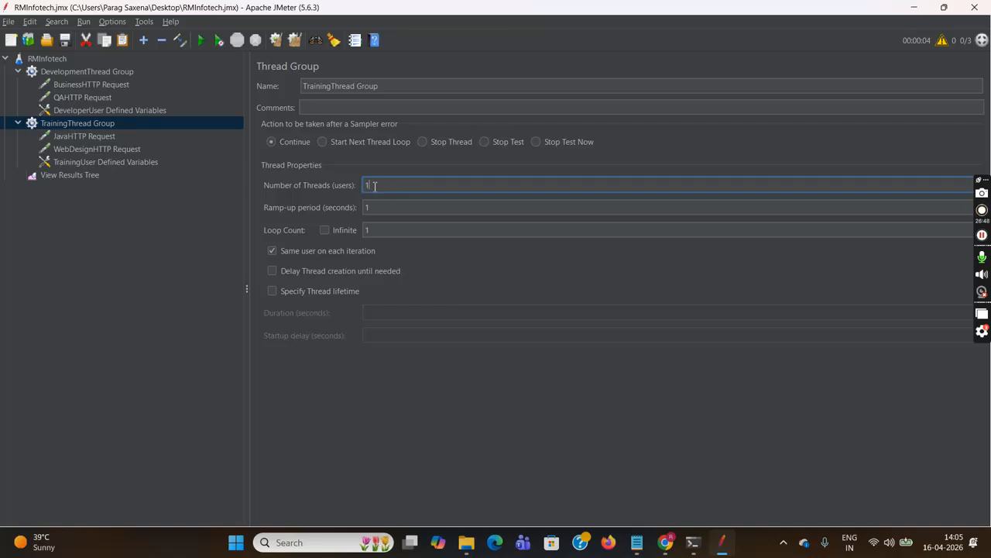
{"action": "key", "text": "BackSpace"}
{"action": "type", "text": "3"}
{"action": "left_click", "coordinate": [392, 207]}
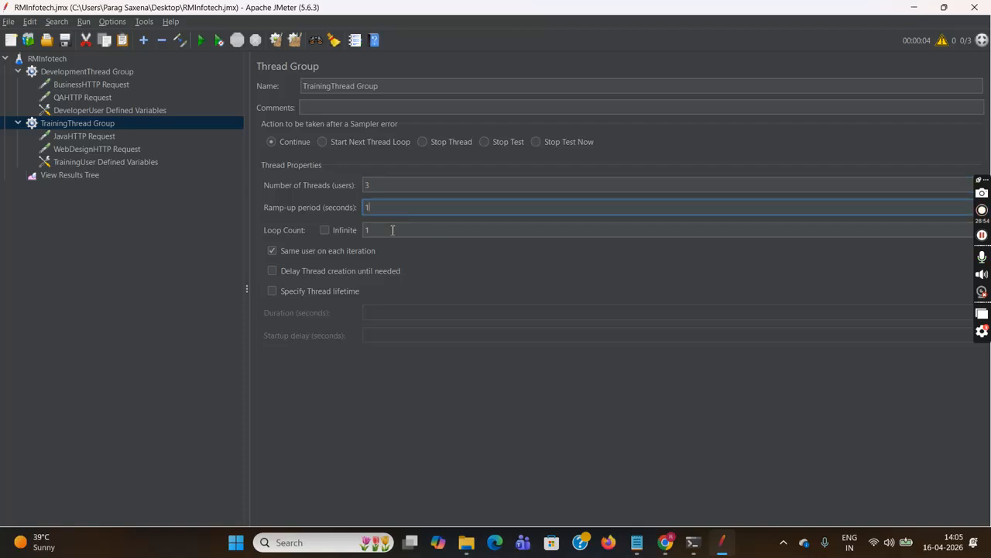
{"action": "left_click", "coordinate": [393, 230]}
{"action": "key", "text": "BackSpace"}
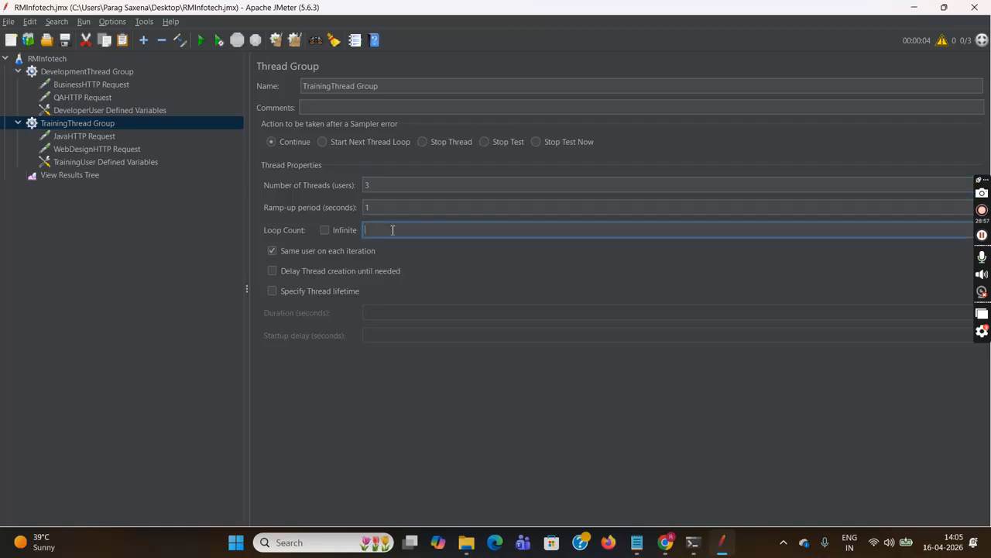
{"action": "type", "text": "2"}
{"action": "left_click", "coordinate": [386, 207]}
{"action": "key", "text": "BackSpace"}
{"action": "type", "text": "8"}
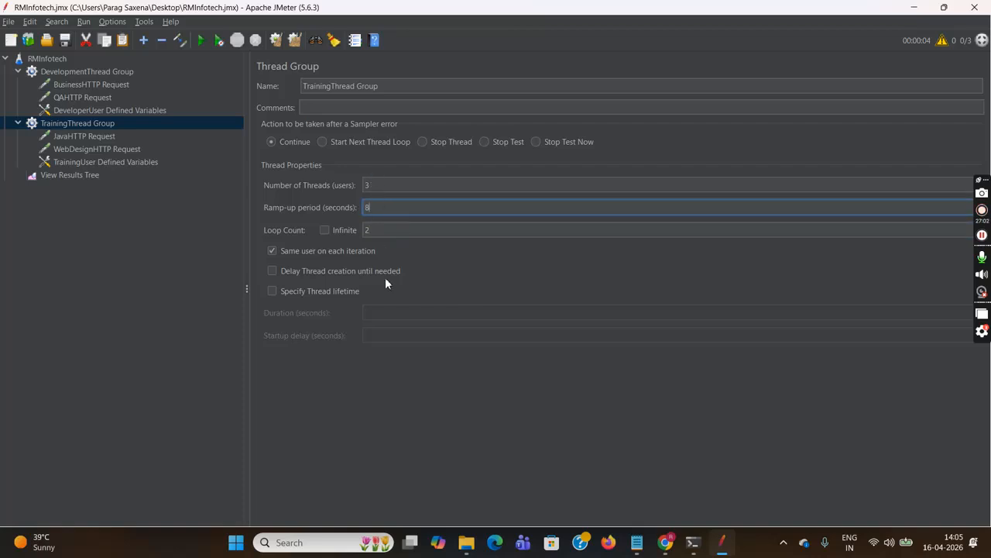
Step: Reset TrainingThread Group to 1 thread, a 1-second ramp-up period and a loop count of 1
{"action": "left_click", "coordinate": [385, 185]}
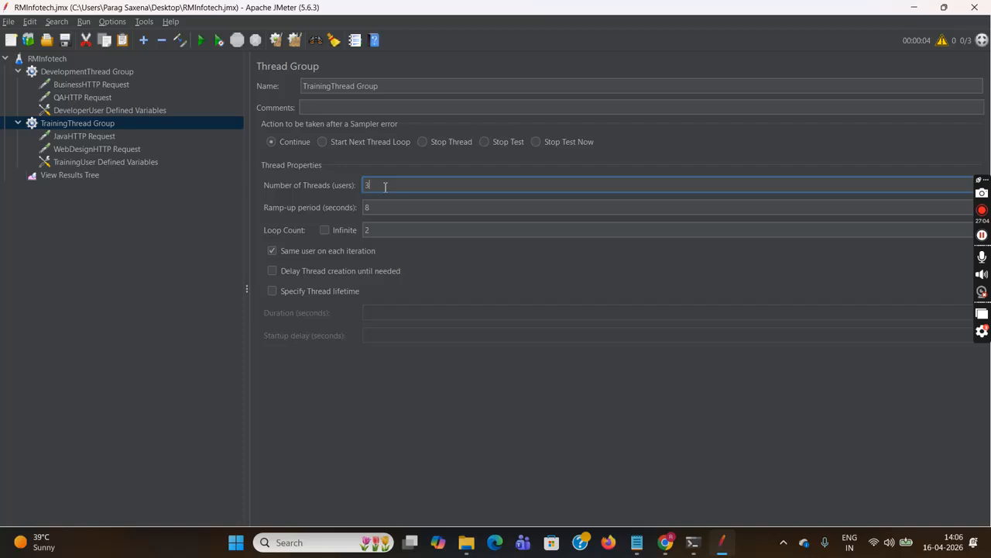
{"action": "key", "text": "BackSpace"}
{"action": "left_click", "coordinate": [386, 209]}
{"action": "key", "text": "BackSpace"}
{"action": "type", "text": "1"}
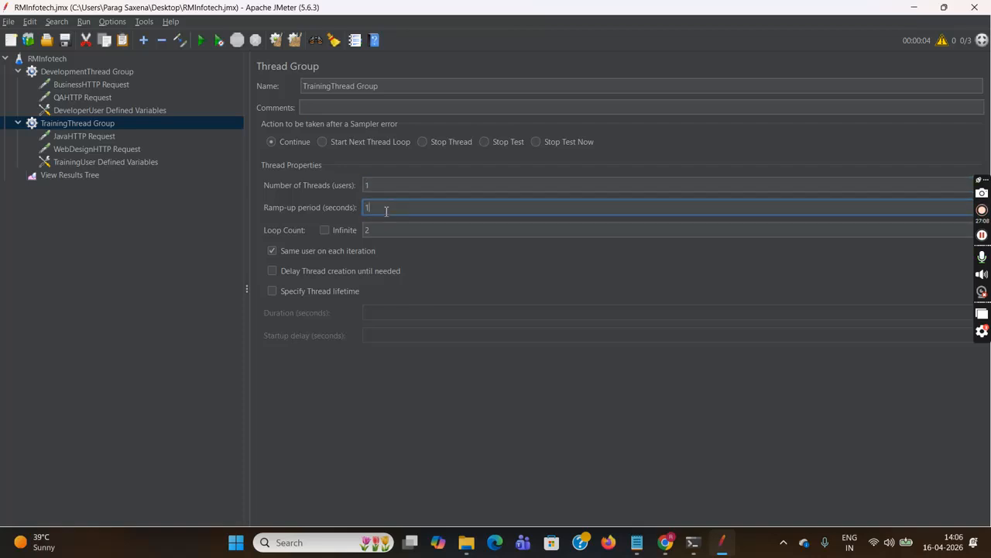
{"action": "left_click", "coordinate": [385, 229]}
{"action": "key", "text": "BackSpace"}
{"action": "type", "text": "1"}
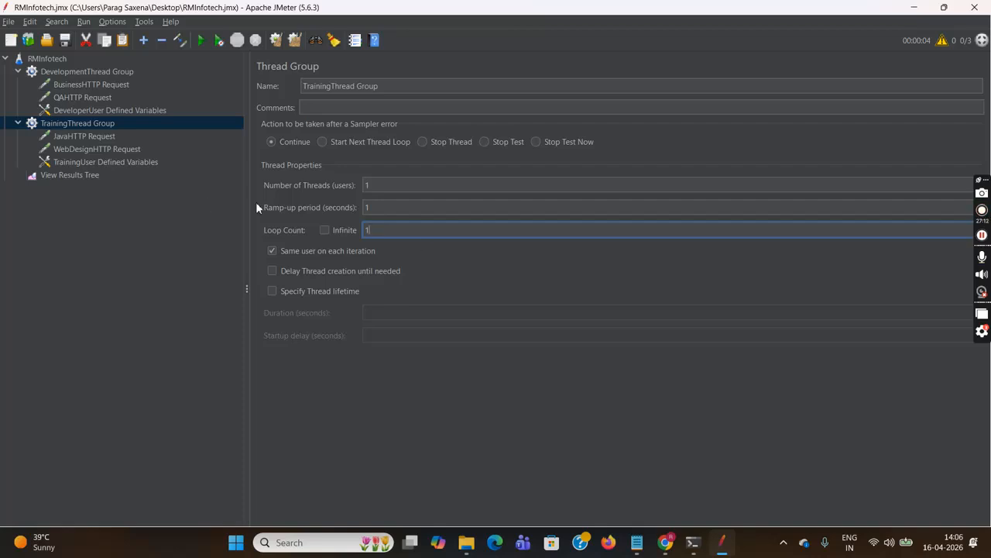
Step: Run the RMInfotech test plan with the updated DevelopmentThread Group loop count
{"action": "left_click", "coordinate": [87, 175]}
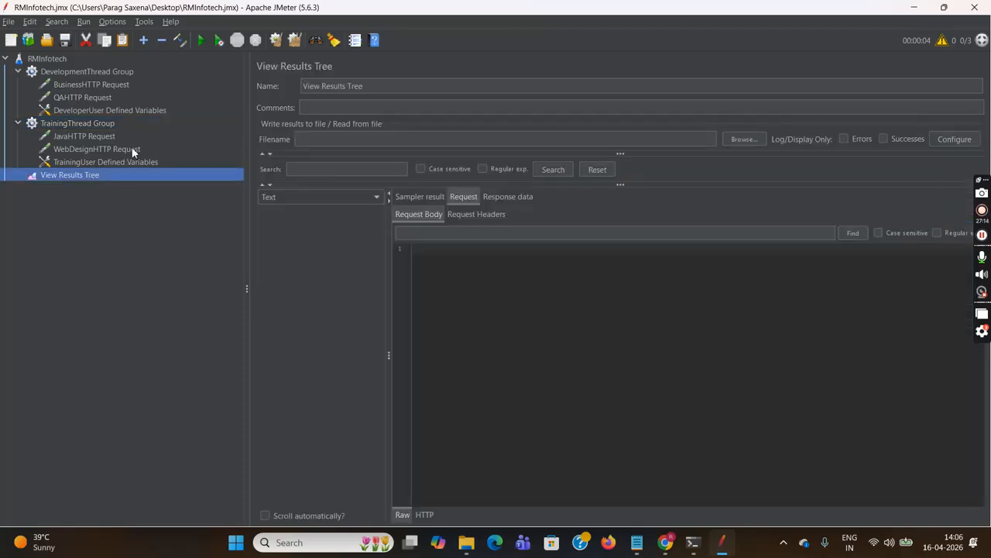
{"action": "left_click", "coordinate": [54, 59]}
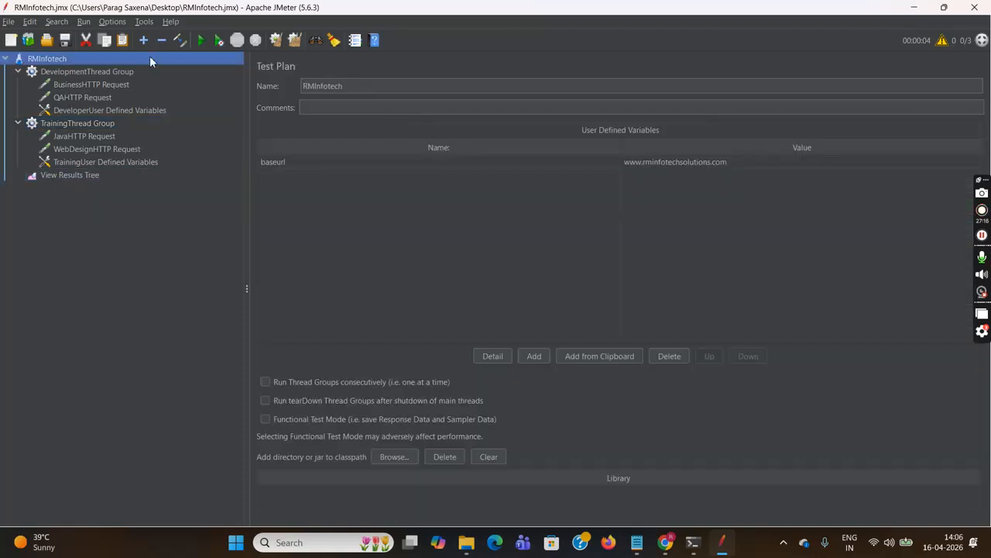
{"action": "left_click", "coordinate": [201, 43]}
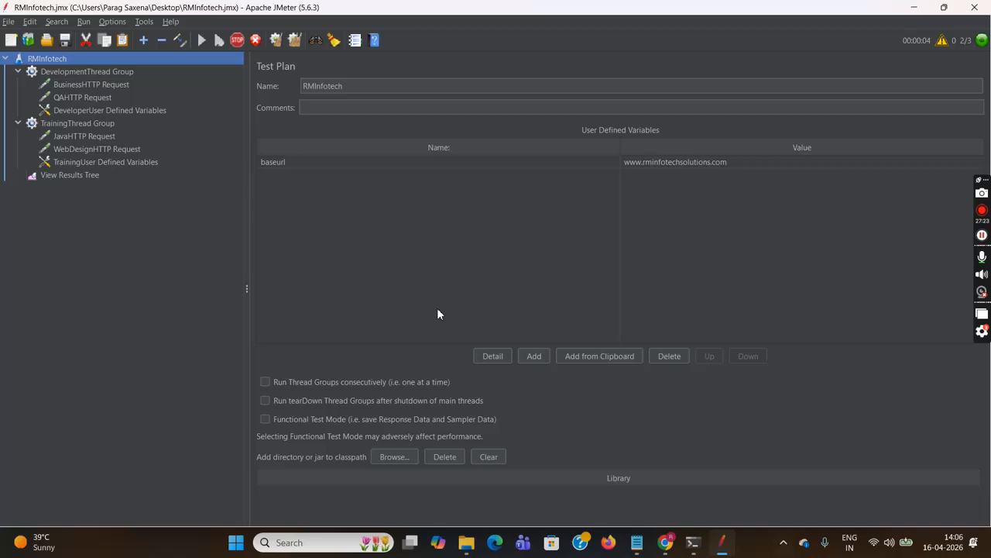
{"action": "left_click", "coordinate": [240, 42]}
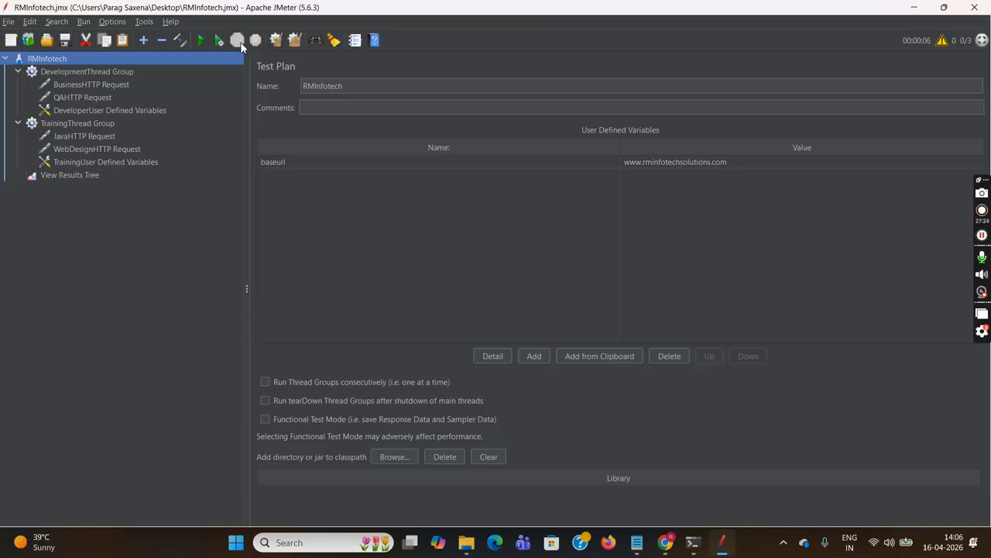
Step: Examine the request bodies of the BusinessHTTP Request and QAHTTP Request samples in View Results Tree
{"action": "left_click", "coordinate": [85, 175]}
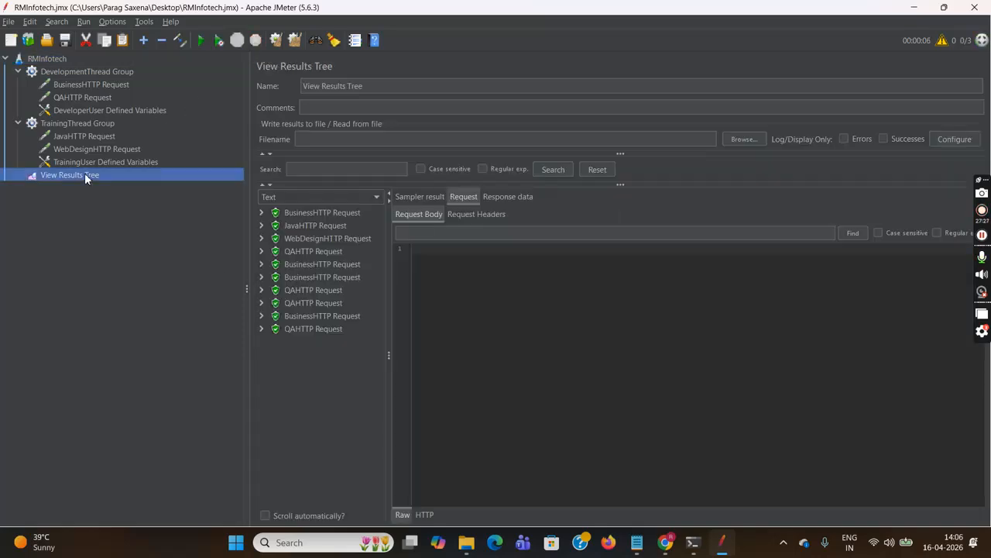
{"action": "left_click", "coordinate": [312, 212]}
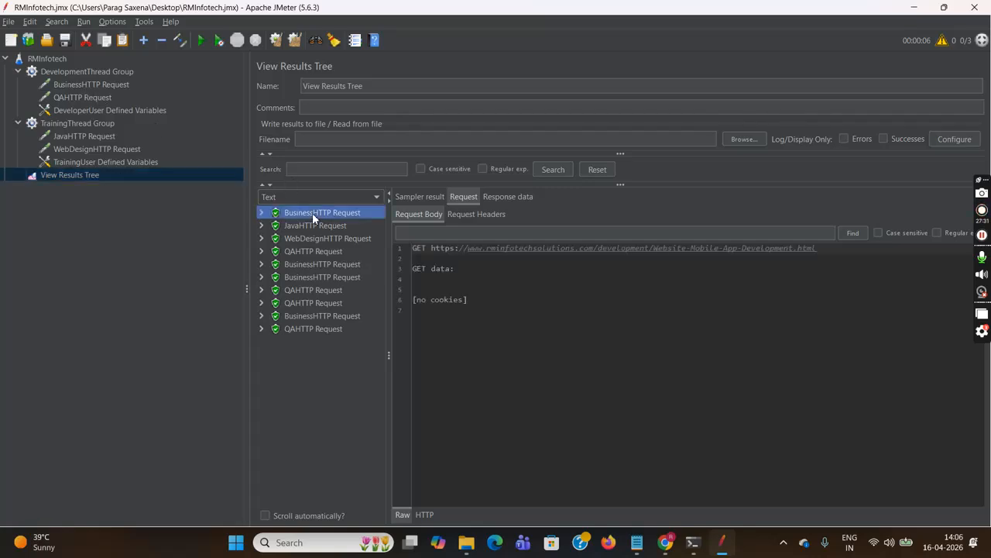
{"action": "left_click", "coordinate": [316, 264]}
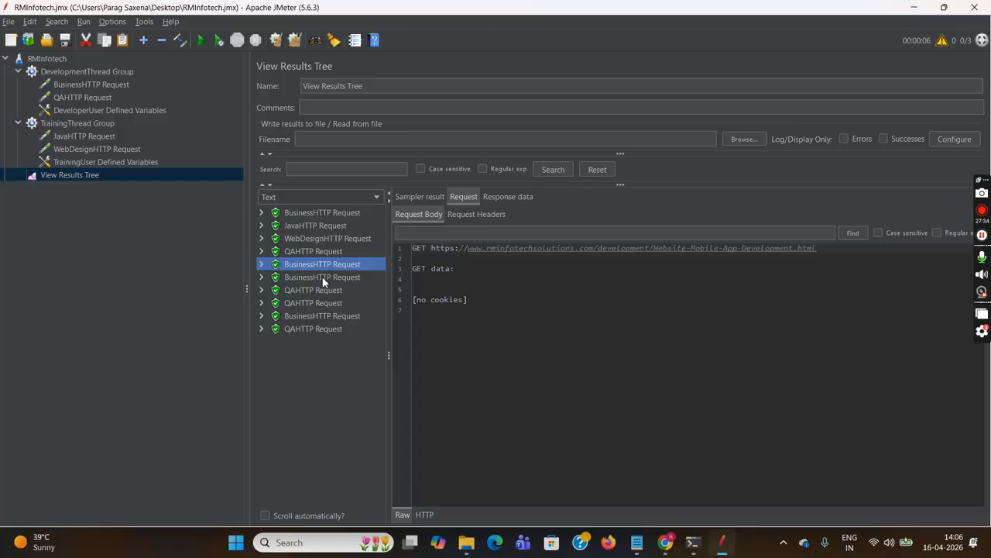
{"action": "left_click", "coordinate": [323, 280]}
{"action": "left_click", "coordinate": [318, 316]}
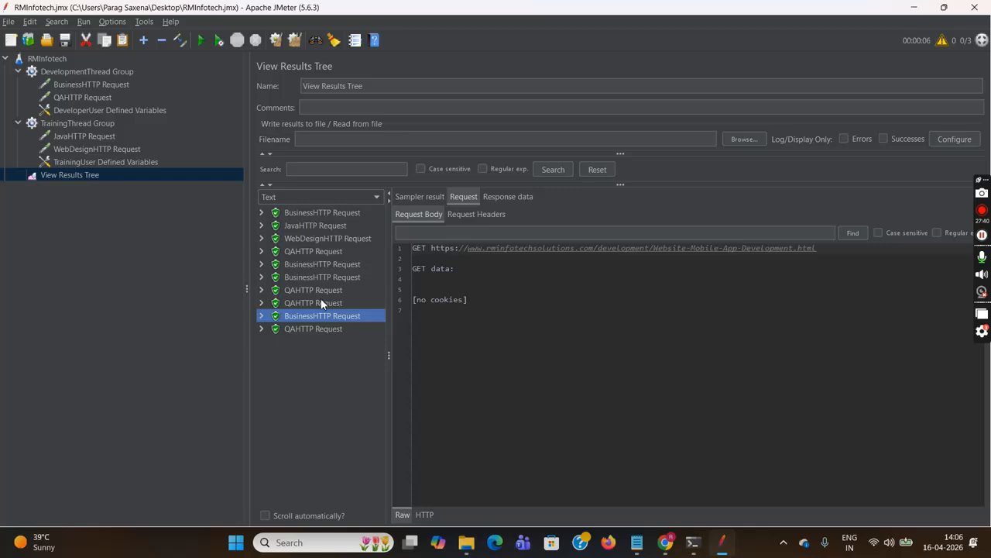
{"action": "left_click", "coordinate": [313, 252]}
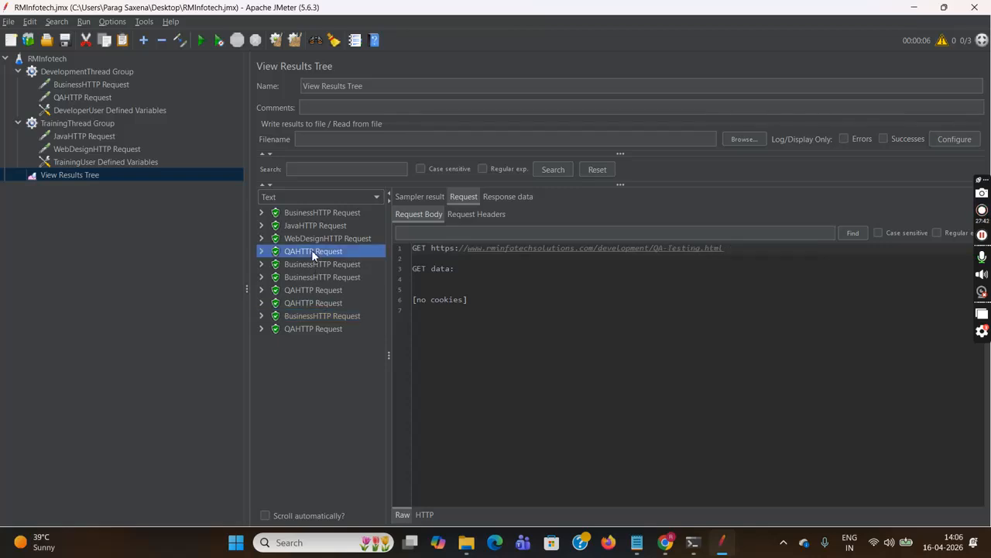
{"action": "left_click", "coordinate": [308, 289]}
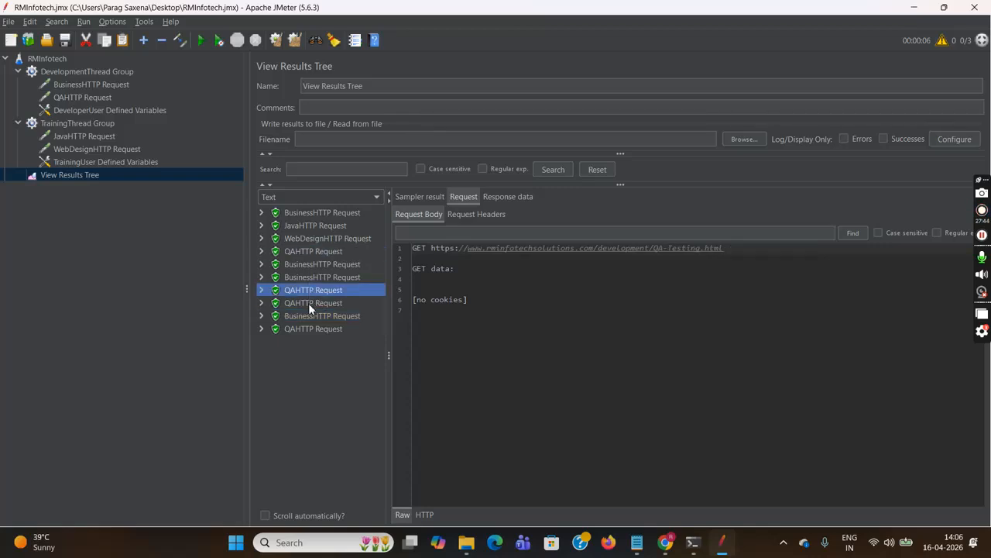
{"action": "left_click", "coordinate": [308, 302]}
{"action": "left_click", "coordinate": [309, 329]}
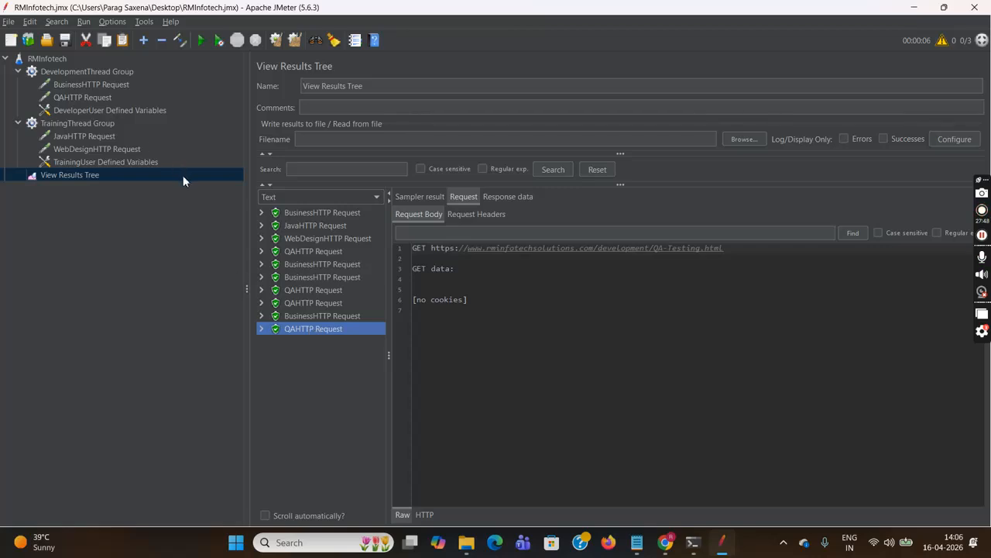
Step: Add an Aggregate Report listener to the RMInfotech test plan
{"action": "left_click", "coordinate": [60, 59]}
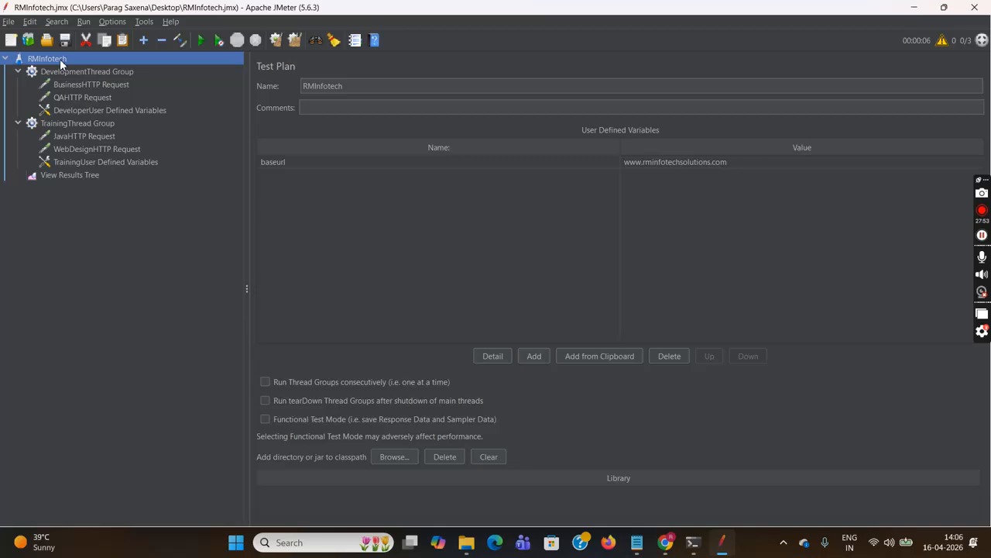
{"action": "right_click", "coordinate": [60, 58]}
{"action": "mouse_move", "coordinate": [180, 66]}
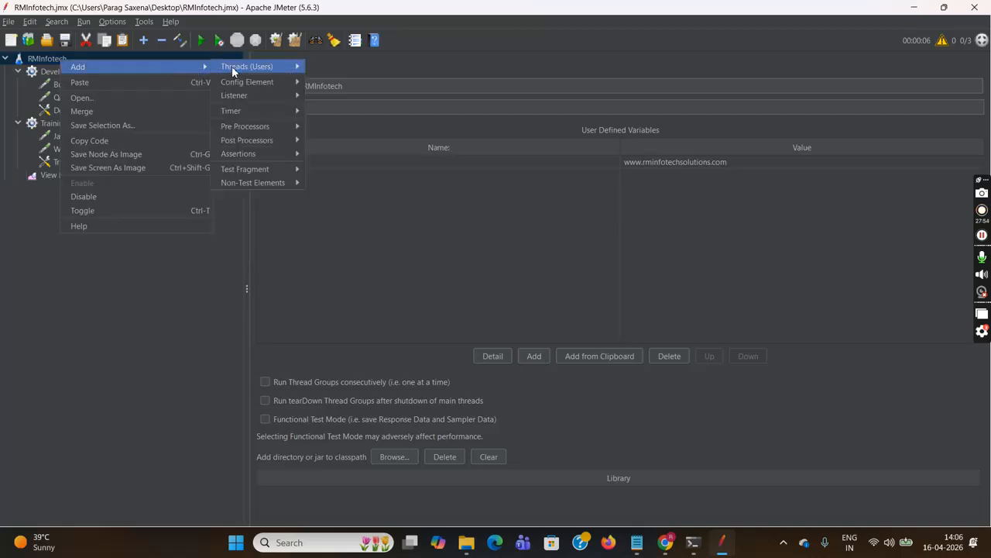
{"action": "mouse_move", "coordinate": [286, 94]}
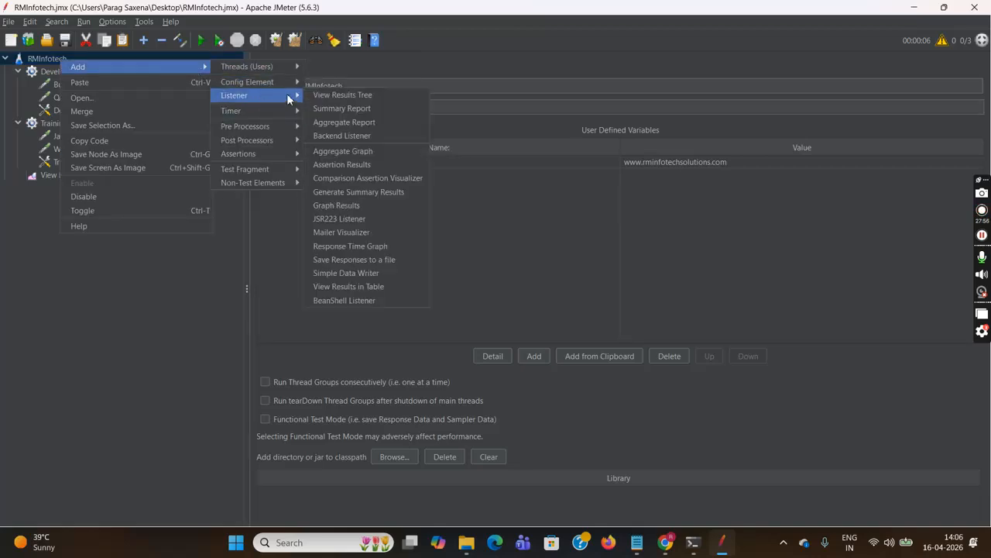
{"action": "left_click", "coordinate": [352, 123]}
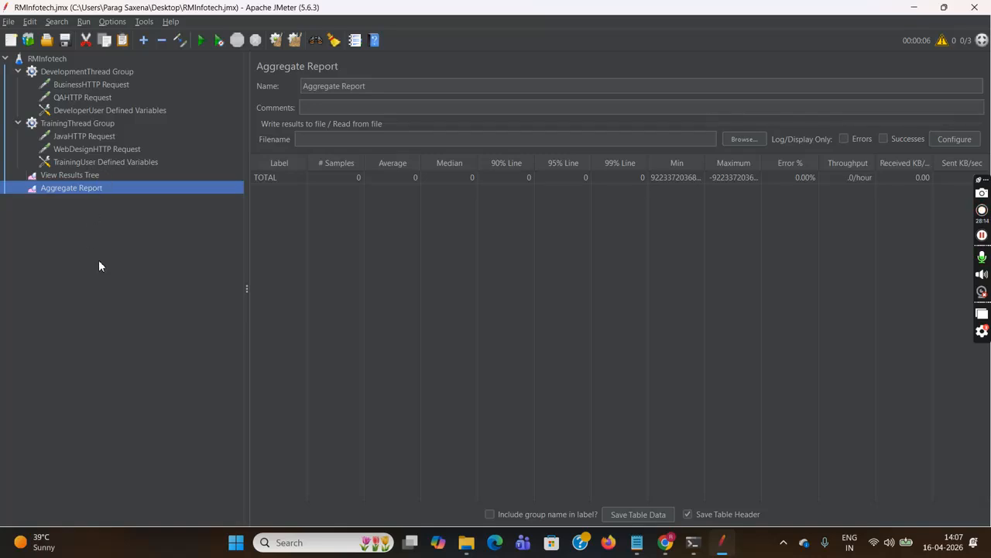
Step: Clear the samples of the last run from View Results Tree and go back to the RMInfotech test plan
{"action": "left_click", "coordinate": [76, 175]}
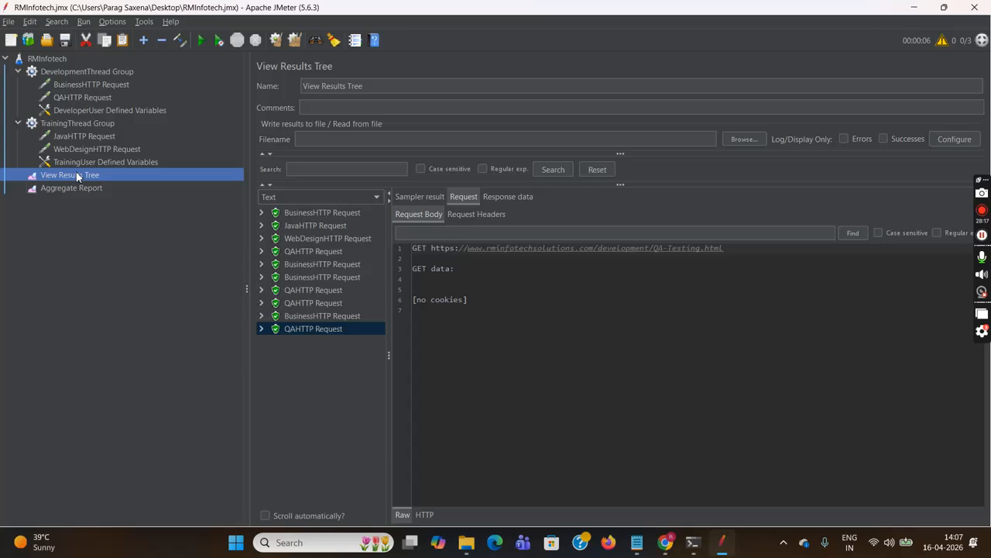
{"action": "left_click", "coordinate": [276, 40]}
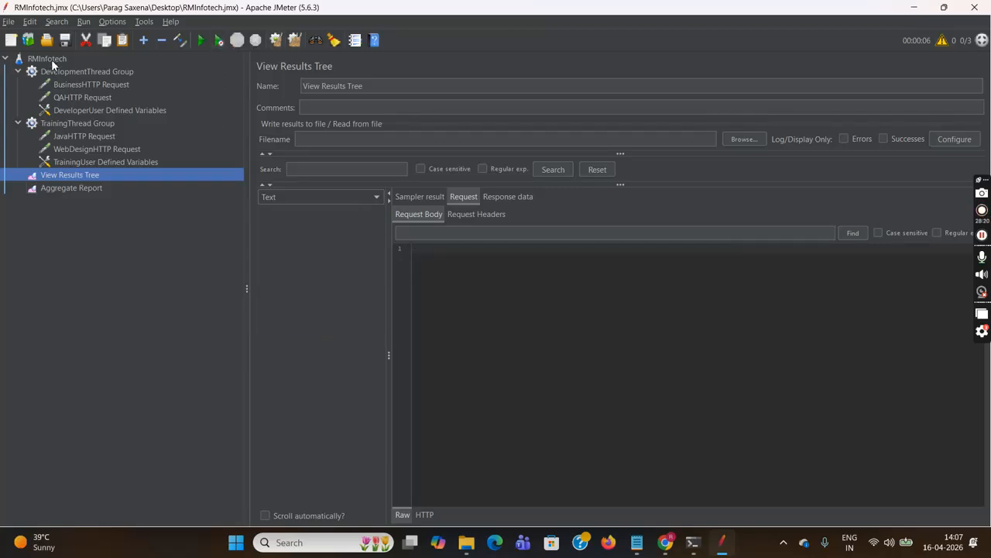
{"action": "left_click", "coordinate": [51, 59]}
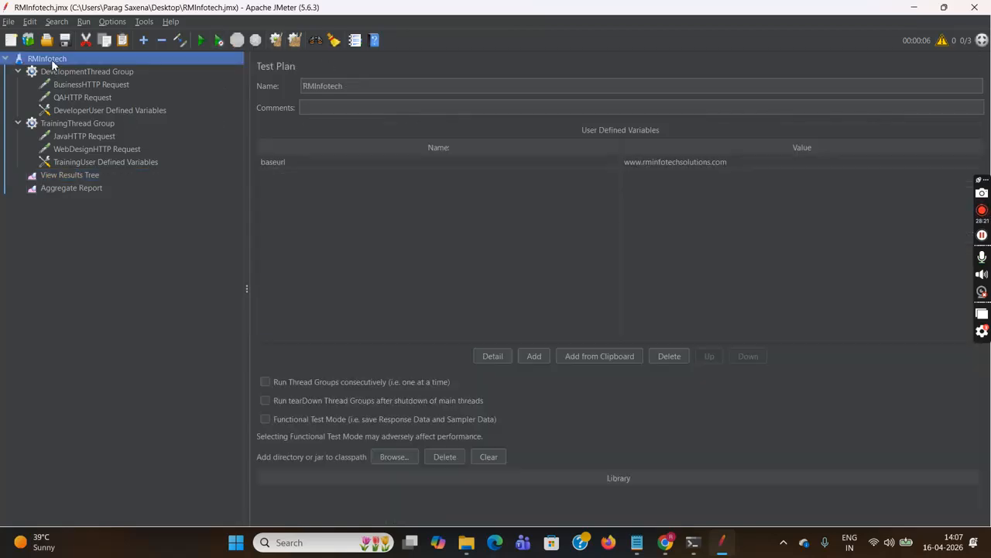
Step: Set TrainingThread Group's number of threads to 2 and its ramp-up period to 2 seconds
{"action": "left_click", "coordinate": [86, 124]}
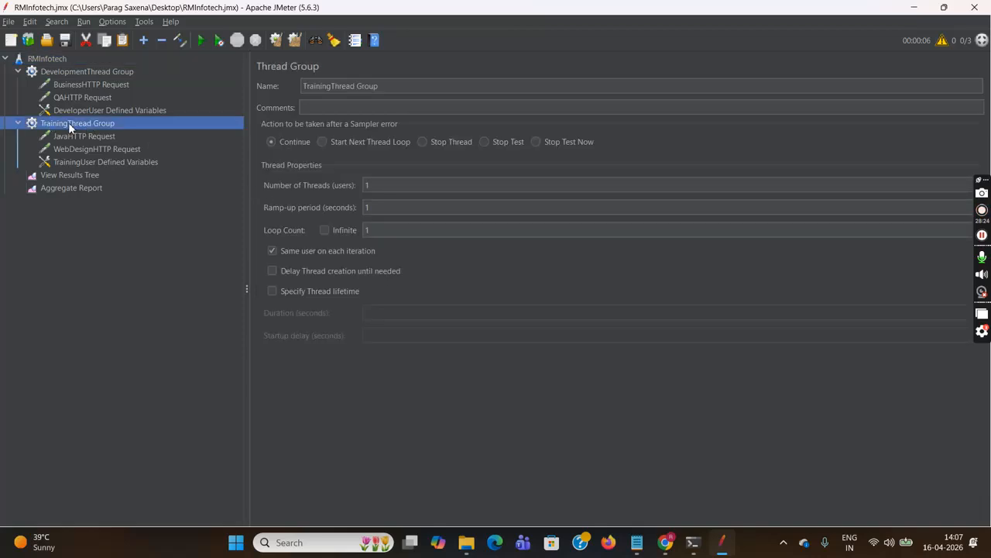
{"action": "left_click", "coordinate": [391, 187]}
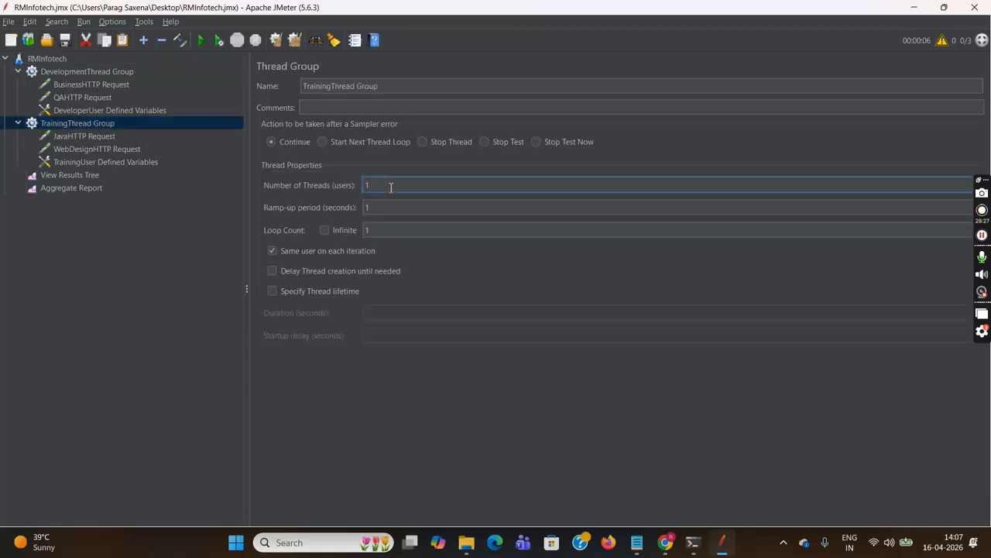
{"action": "key", "text": "BackSpace"}
{"action": "type", "text": "2"}
{"action": "left_click", "coordinate": [383, 208]}
{"action": "key", "text": "BackSpace"}
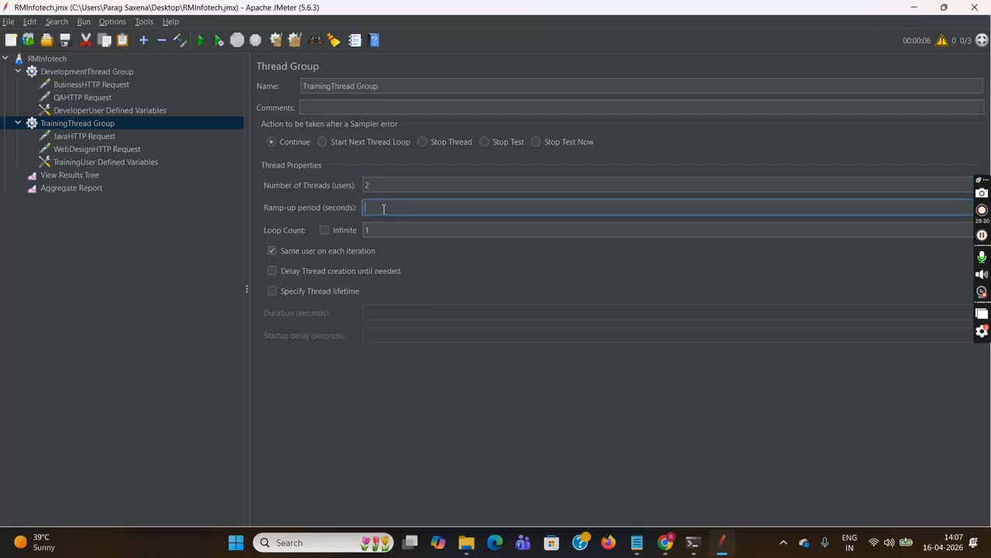
{"action": "type", "text": "2"}
{"action": "left_click", "coordinate": [387, 230]}
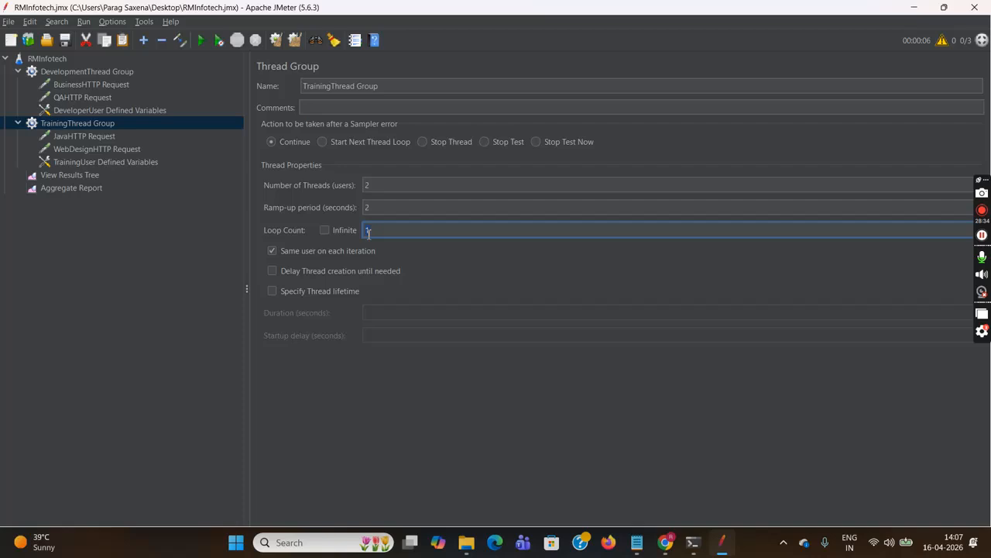
{"action": "left_click", "coordinate": [383, 187]}
{"action": "double_click", "coordinate": [380, 208]}
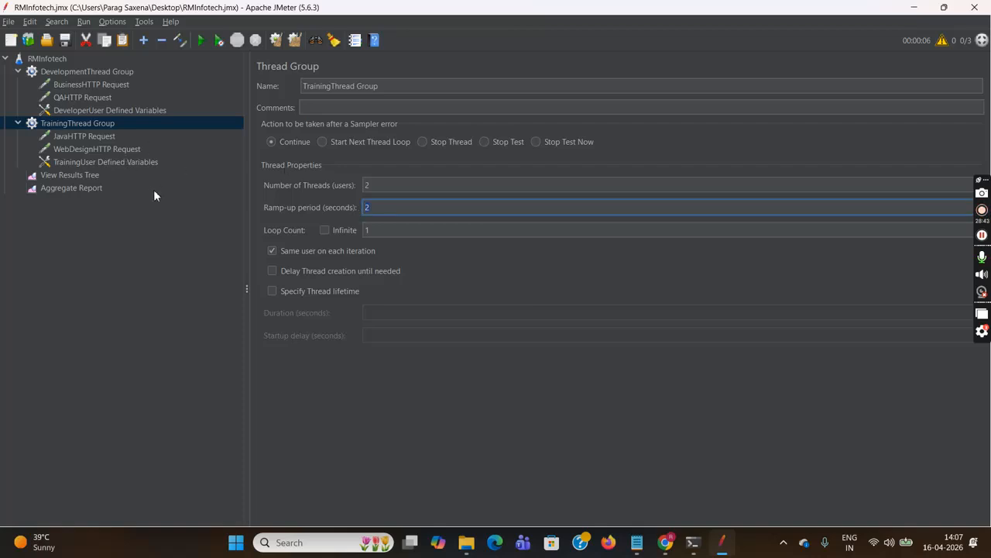
Step: Set DevelopmentThread Group's ramp-up period to 3 seconds and review its thread and loop counts
{"action": "left_click", "coordinate": [88, 73]}
{"action": "left_click", "coordinate": [381, 186]}
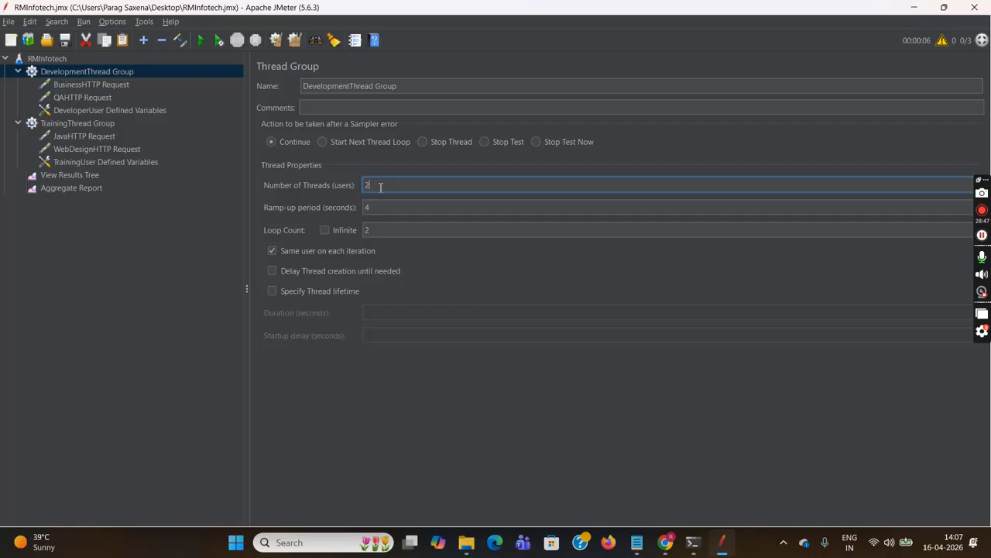
{"action": "double_click", "coordinate": [383, 230]}
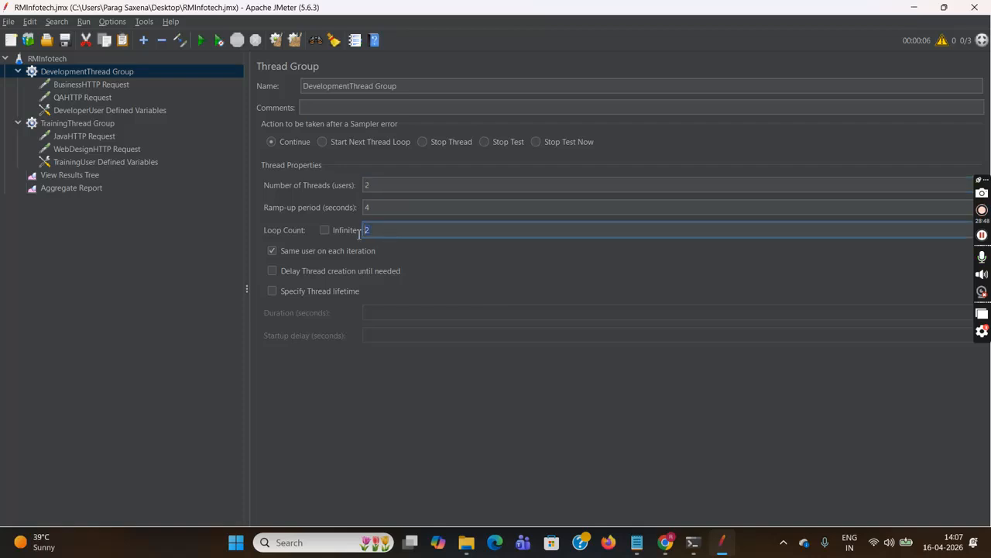
{"action": "left_click", "coordinate": [391, 209]}
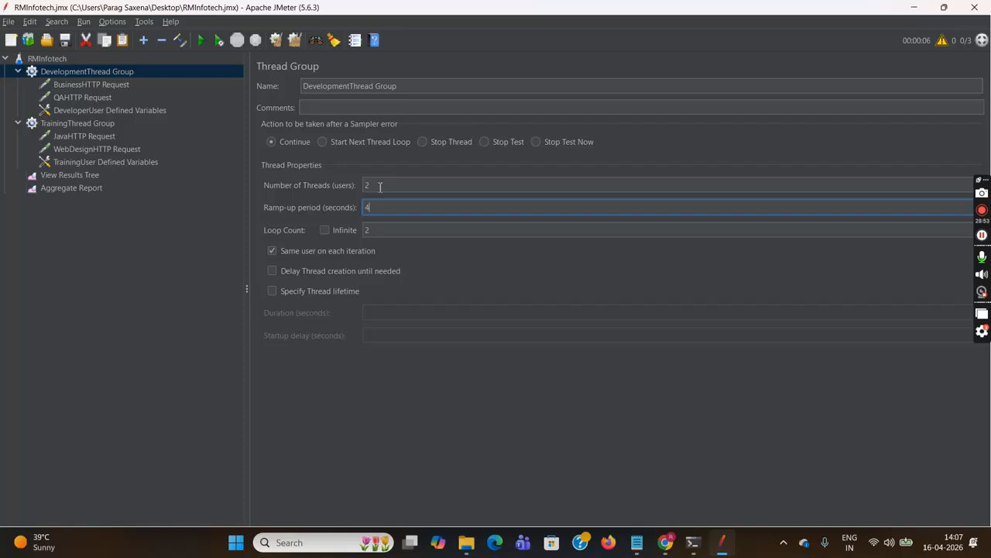
{"action": "left_click", "coordinate": [380, 230]}
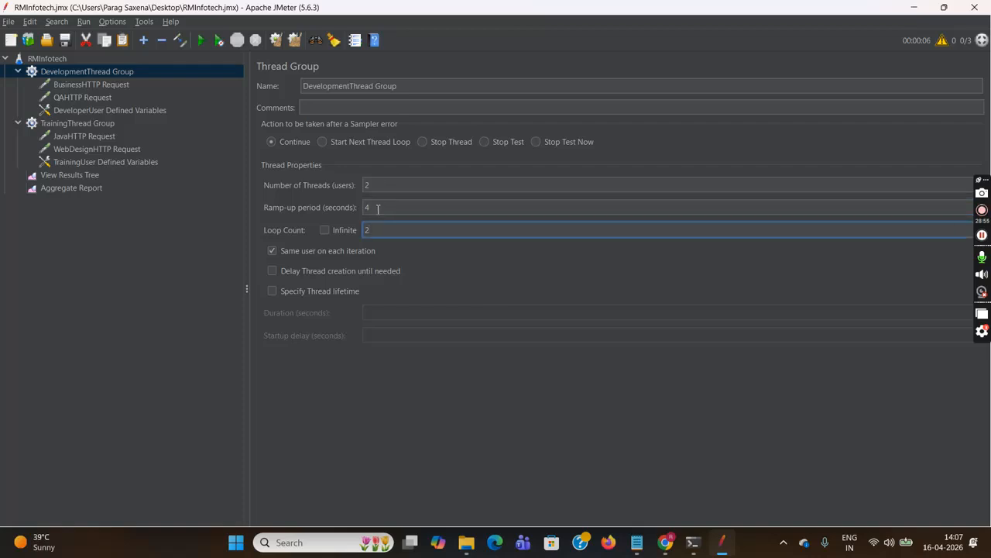
{"action": "left_click", "coordinate": [377, 210]}
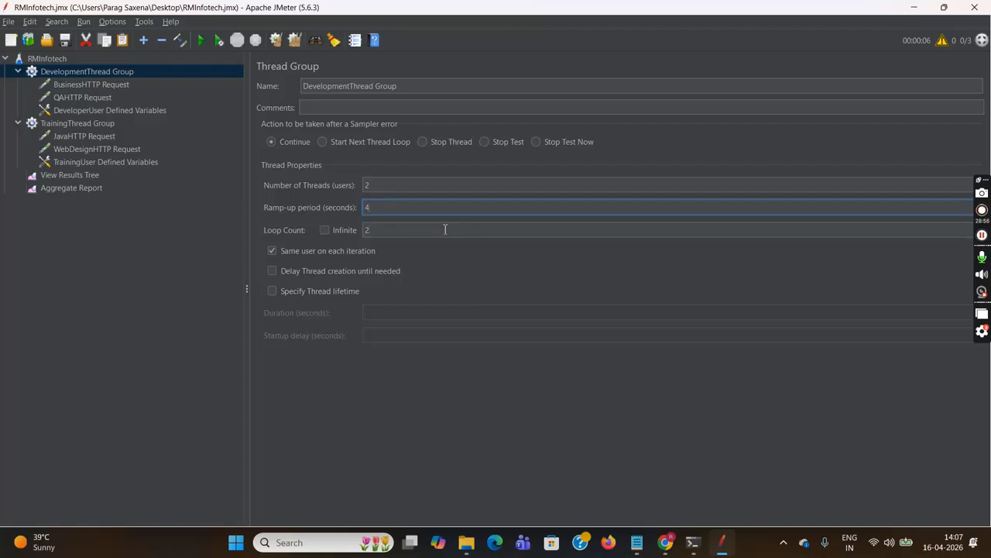
{"action": "key", "text": "BackSpace"}
{"action": "type", "text": "3"}
{"action": "left_click", "coordinate": [400, 185]}
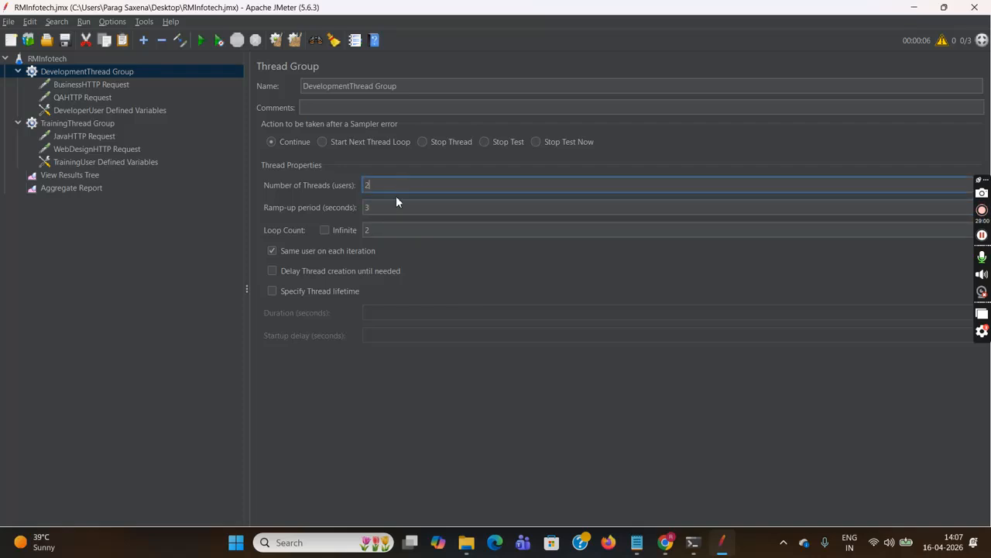
{"action": "left_click", "coordinate": [387, 228]}
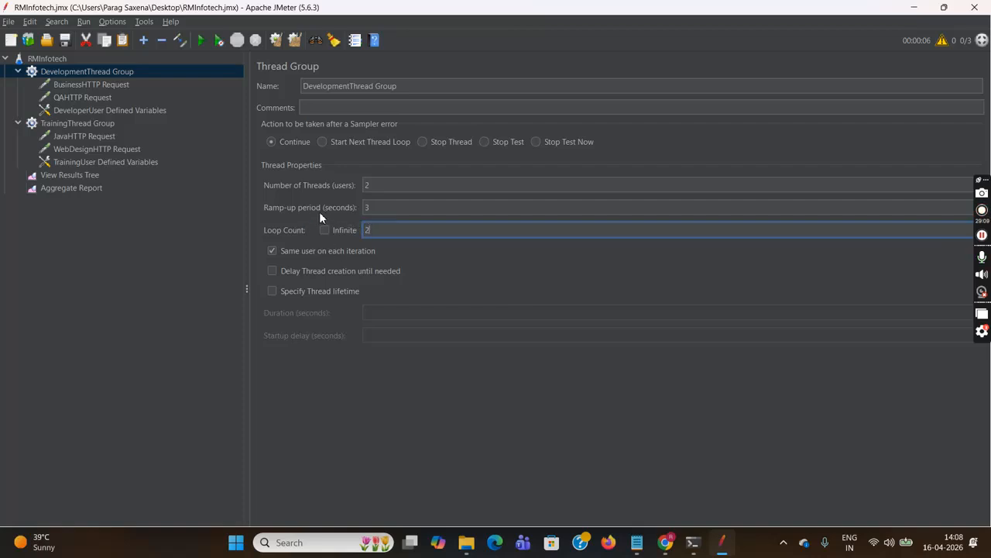
Step: Run the RMInfotech test plan and review its samples in Aggregate Report and View Results Tree
{"action": "left_click", "coordinate": [48, 58]}
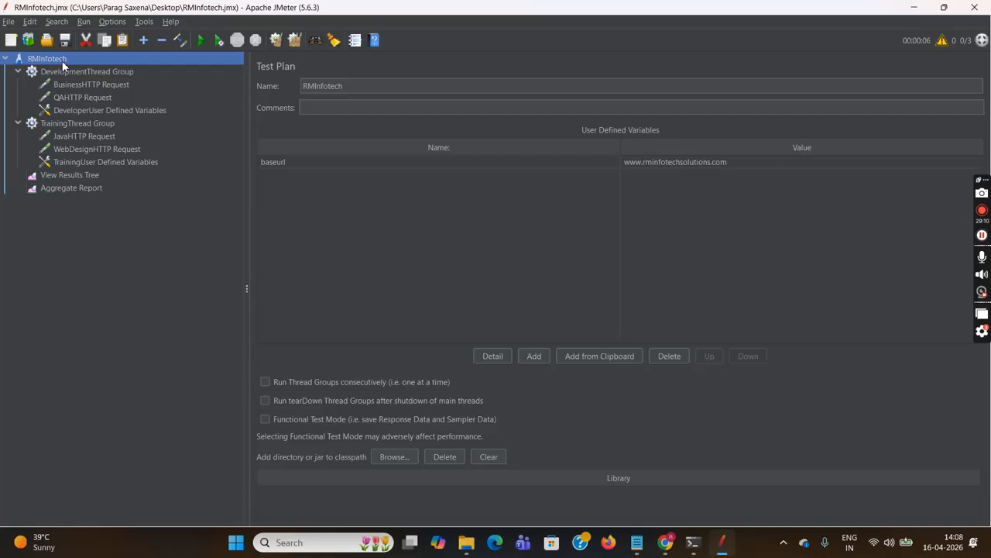
{"action": "left_click", "coordinate": [201, 41]}
{"action": "left_click", "coordinate": [88, 189]}
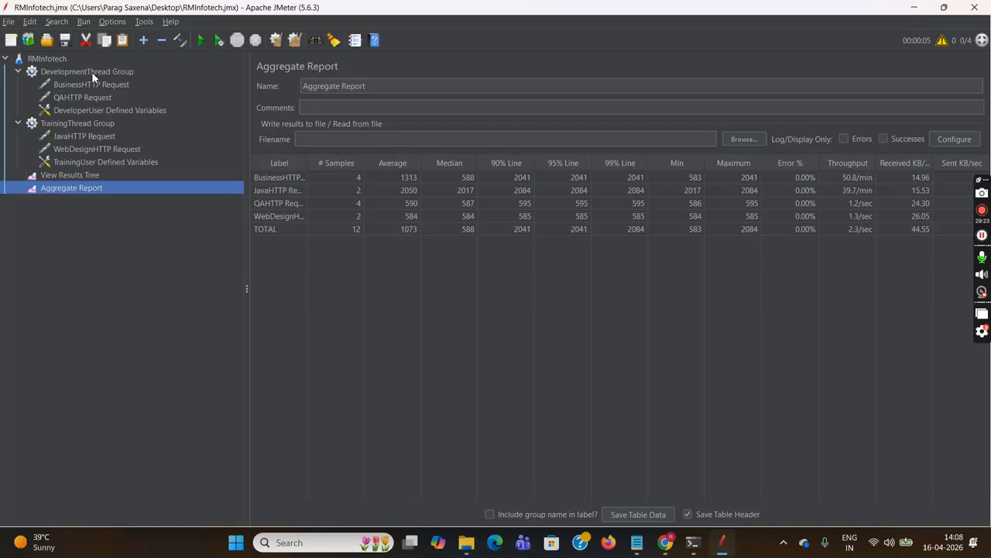
{"action": "left_click", "coordinate": [92, 176]}
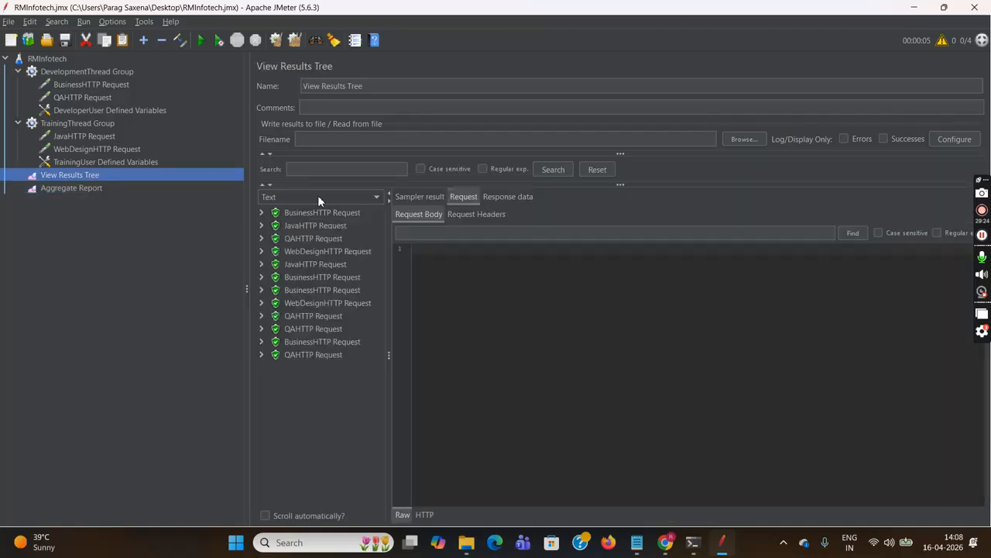
{"action": "left_click", "coordinate": [92, 189]}
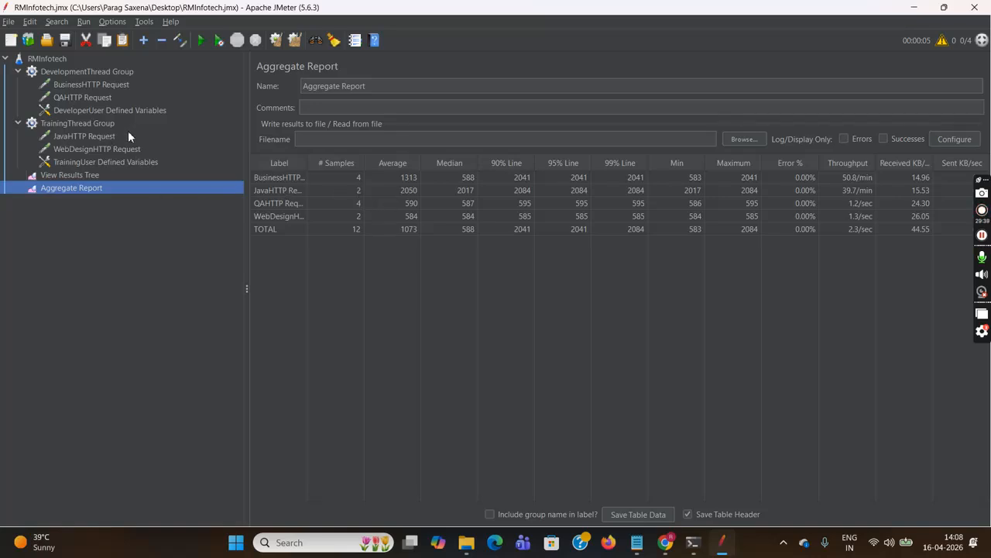
Step: Compare TrainingThread Group's thread and loop counts with the samples in Aggregate Report and View Results Tree
{"action": "left_click", "coordinate": [88, 124]}
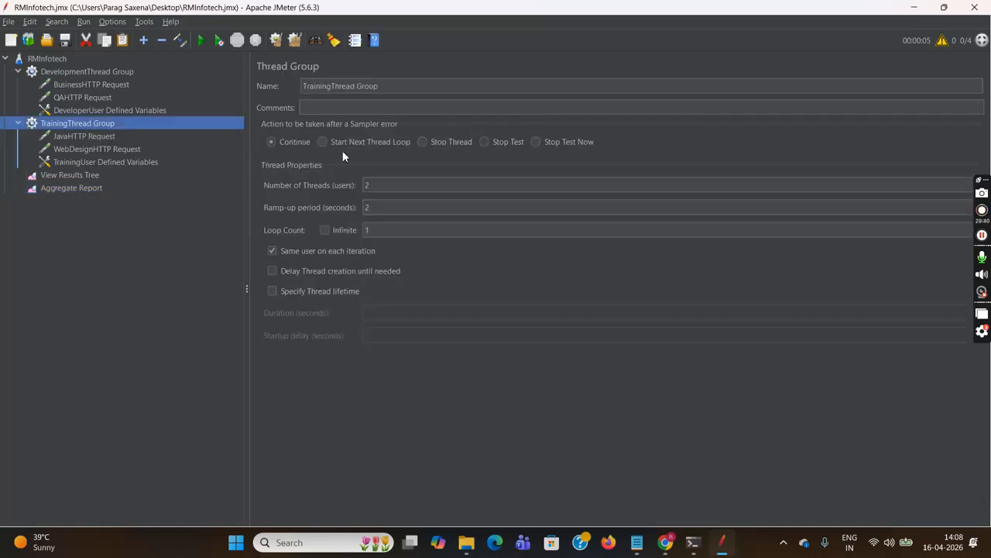
{"action": "left_click", "coordinate": [375, 186]}
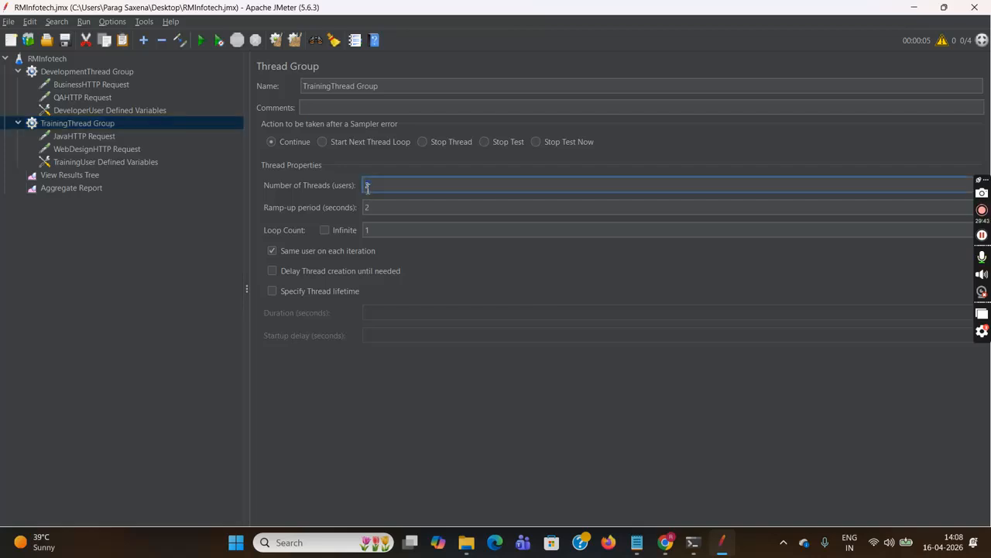
{"action": "left_click", "coordinate": [371, 229]}
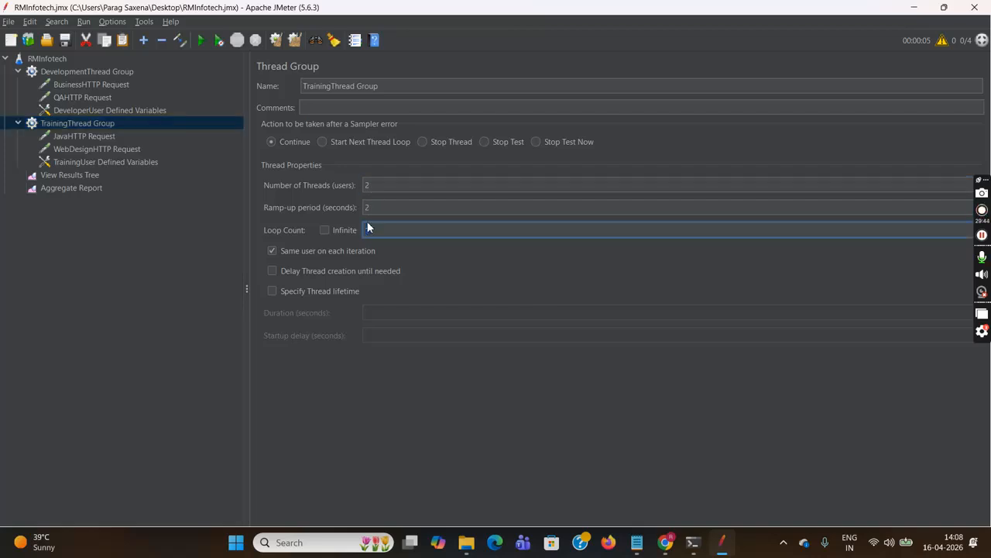
{"action": "left_click", "coordinate": [81, 187]}
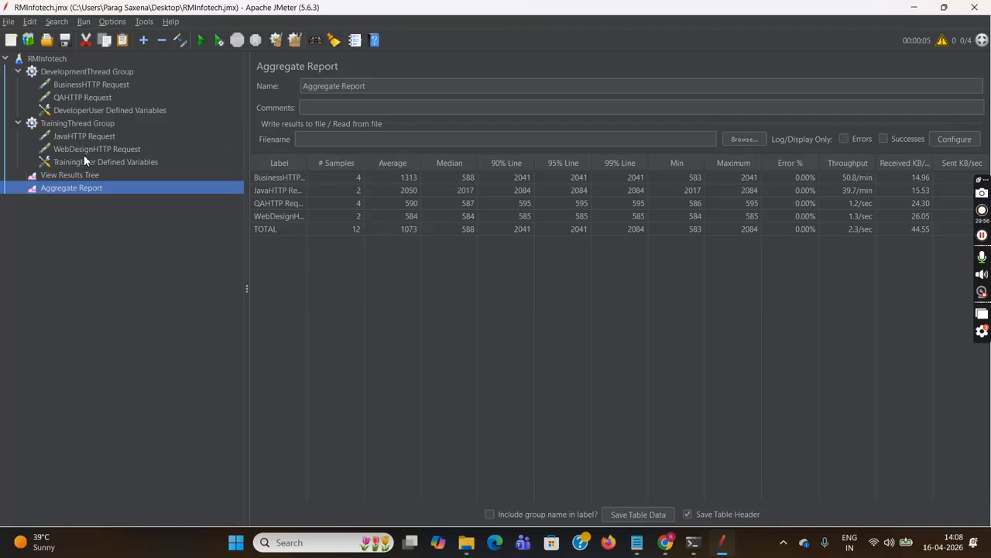
{"action": "left_click", "coordinate": [78, 174]}
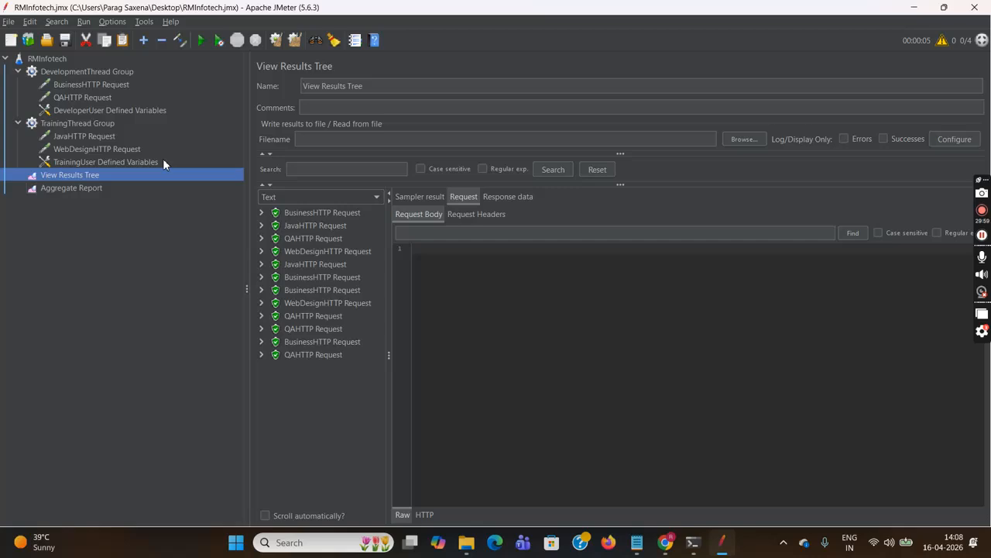
Step: Inspect the sampler result of the first BusinessHTTP Request in View Results Tree, including its load and connect times
{"action": "left_click", "coordinate": [302, 212]}
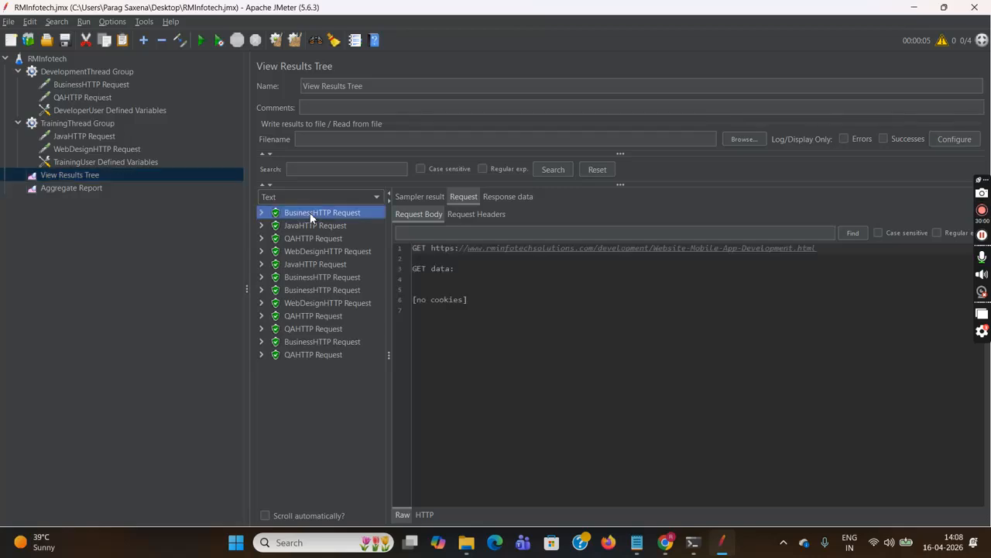
{"action": "left_click", "coordinate": [427, 199]}
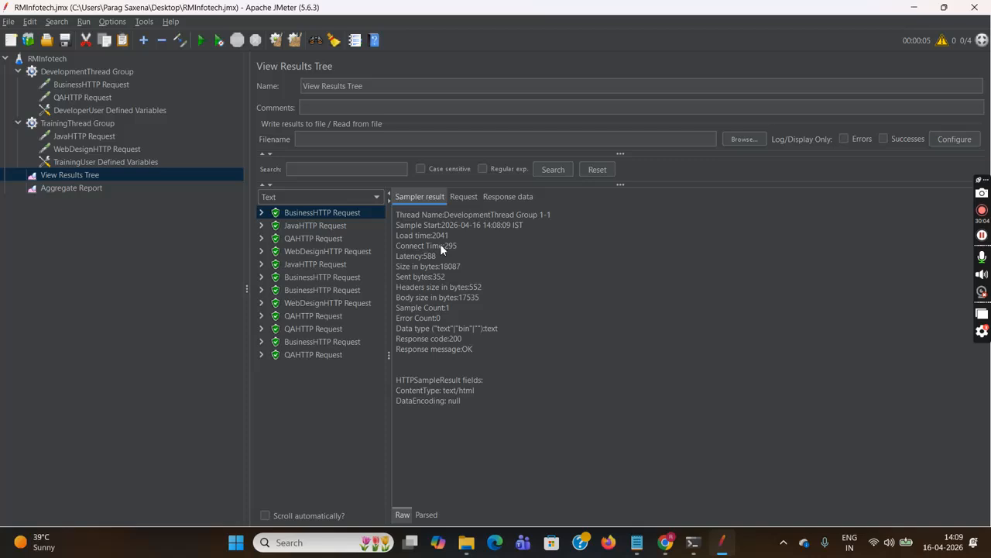
{"action": "left_click_drag", "start_coordinate": [433, 235], "coordinate": [453, 241]}
Step: Set DevelopmentThread Group's ramp-up period to 4 seconds and review its number of threads and loop count
{"action": "left_click", "coordinate": [120, 71]}
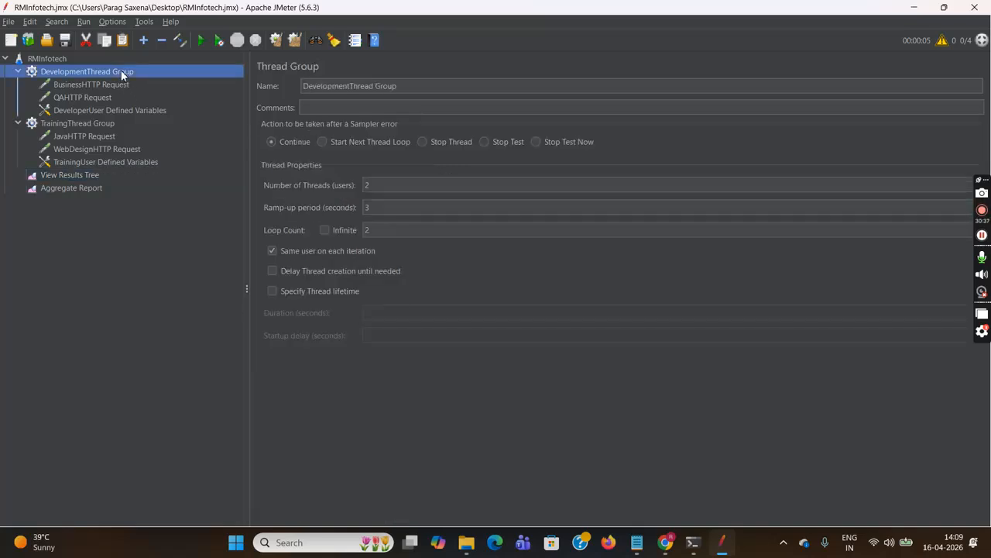
{"action": "left_click", "coordinate": [377, 207]}
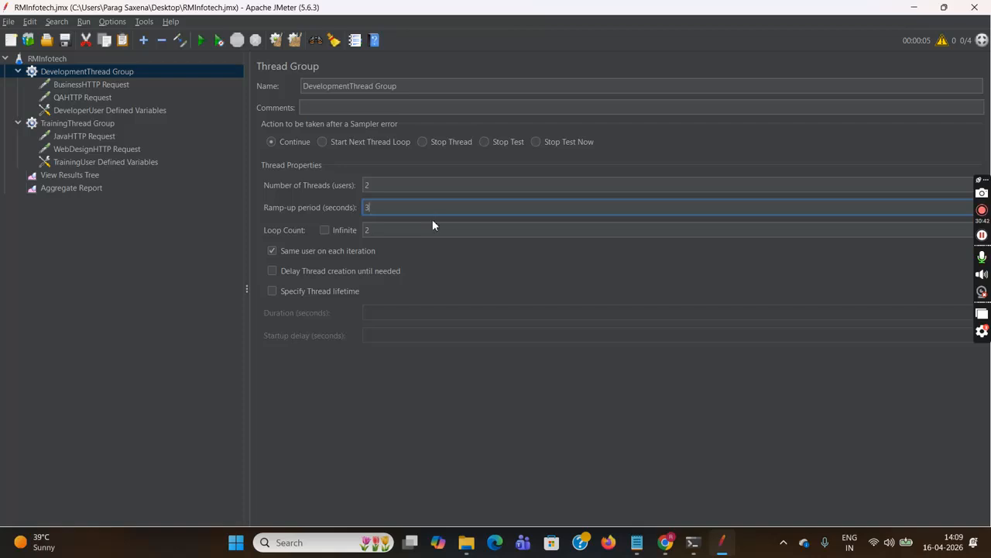
{"action": "key", "text": "BackSpace"}
{"action": "type", "text": "4"}
{"action": "left_click", "coordinate": [375, 183]}
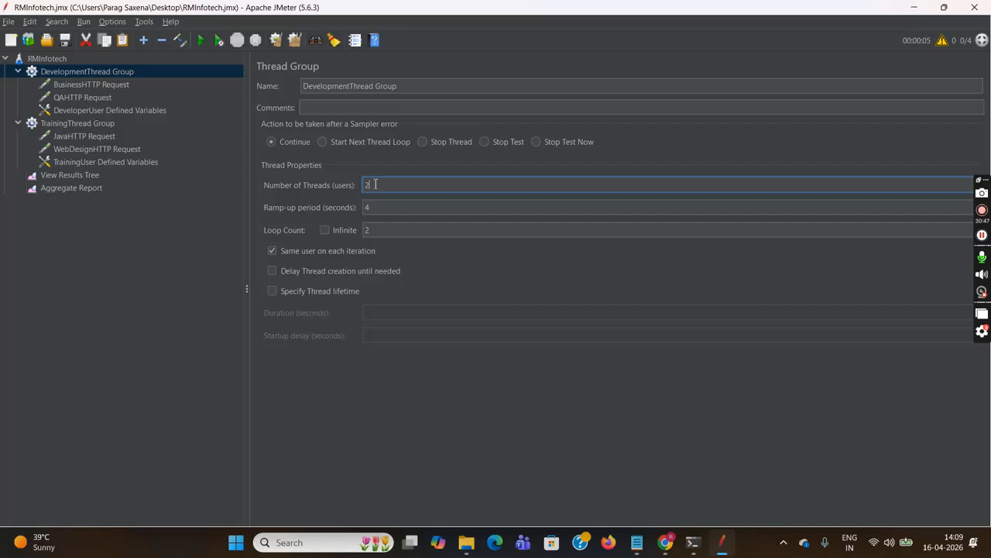
{"action": "left_click", "coordinate": [376, 232]}
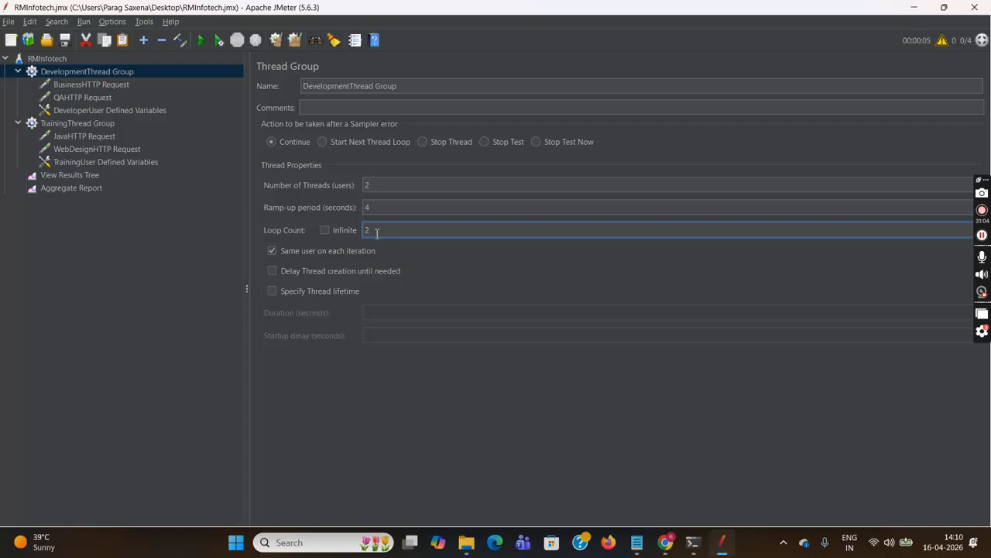
Step: Add a Constant Timer to DevelopmentThread Group
{"action": "right_click", "coordinate": [125, 73]}
{"action": "mouse_move", "coordinate": [210, 83]}
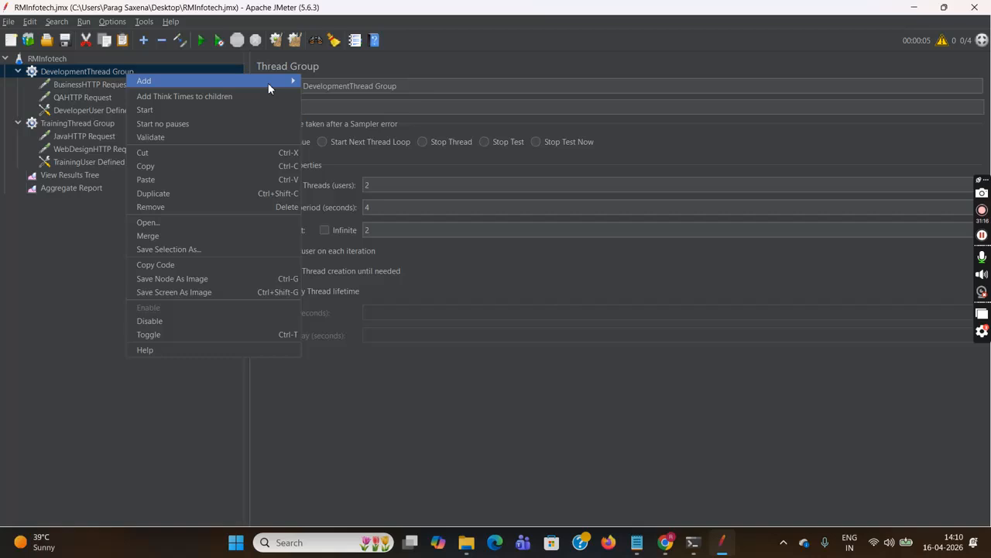
{"action": "mouse_move", "coordinate": [338, 156]}
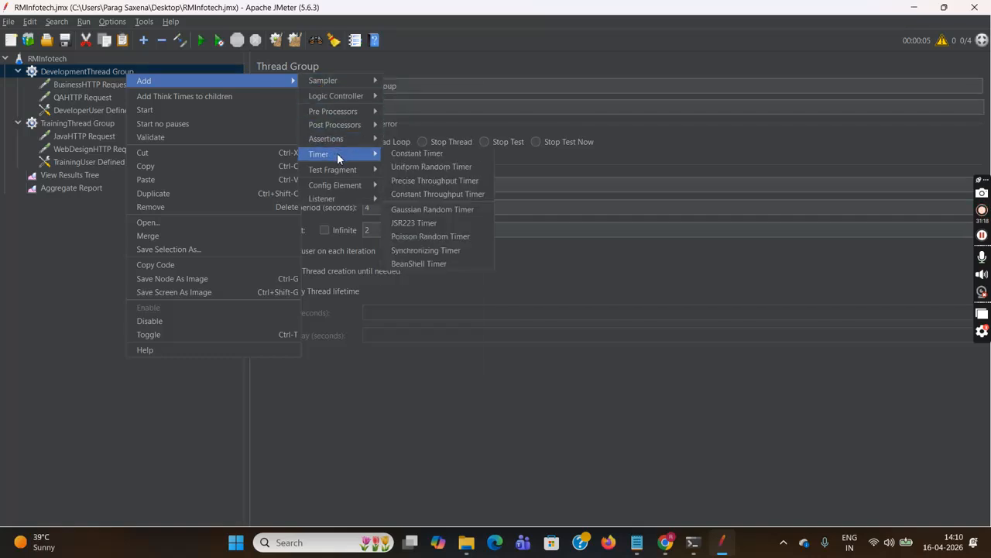
{"action": "left_click", "coordinate": [406, 156]}
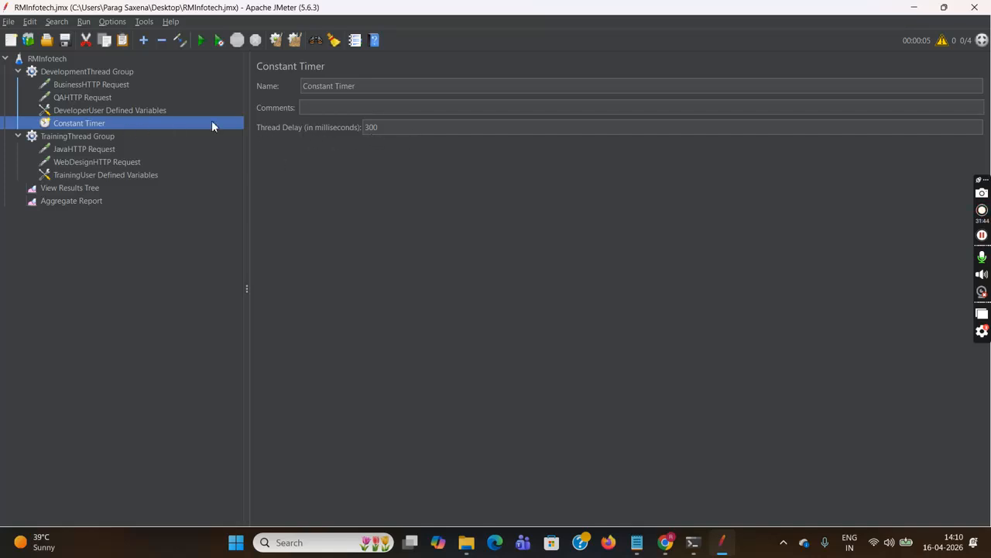
Step: Review the thread properties of DevelopmentThread Group and TrainingThread Group, including the ramp-up periods, and the BusinessHTTP Request
{"action": "left_click", "coordinate": [108, 72]}
{"action": "left_click", "coordinate": [377, 208]}
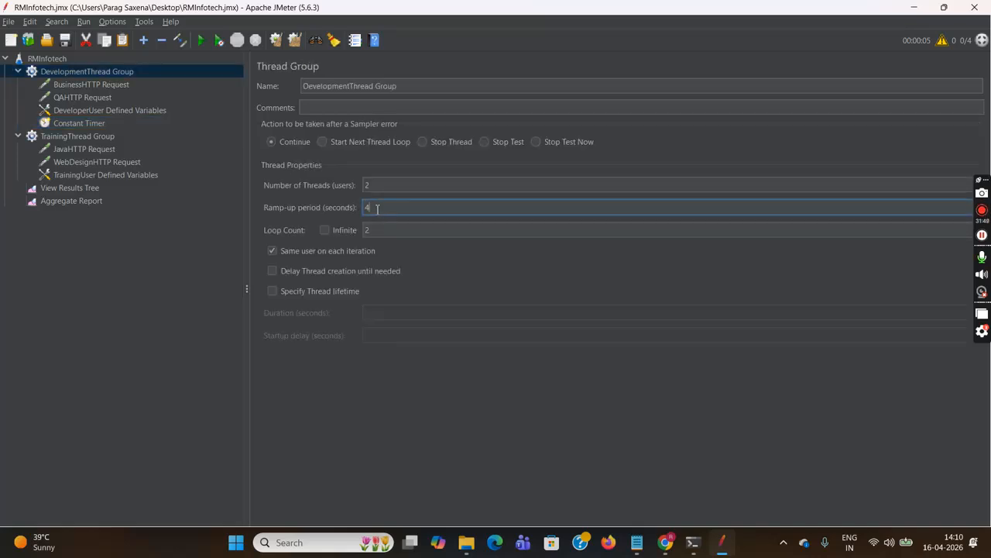
{"action": "key", "text": "ctrl+a"}
{"action": "left_click", "coordinate": [105, 137]}
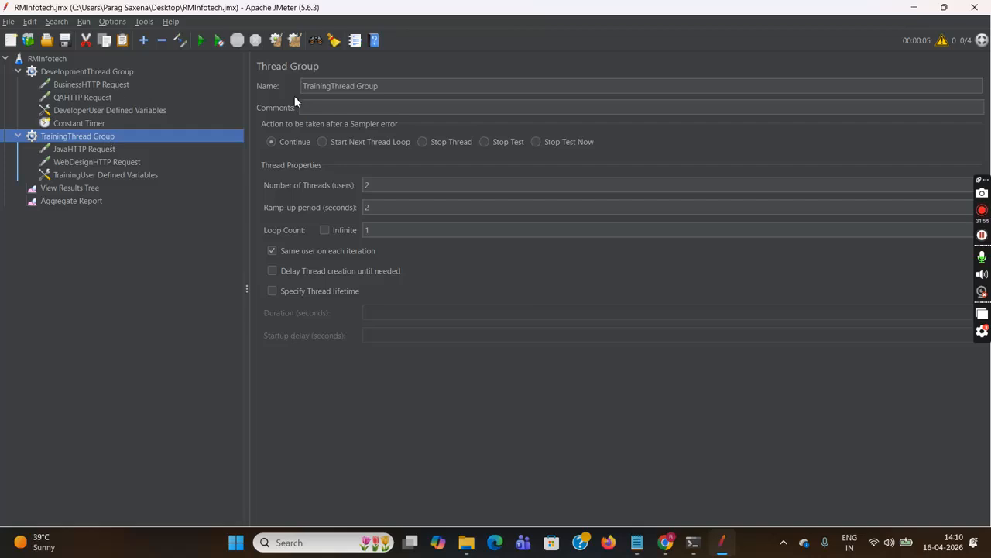
{"action": "left_click", "coordinate": [105, 87]}
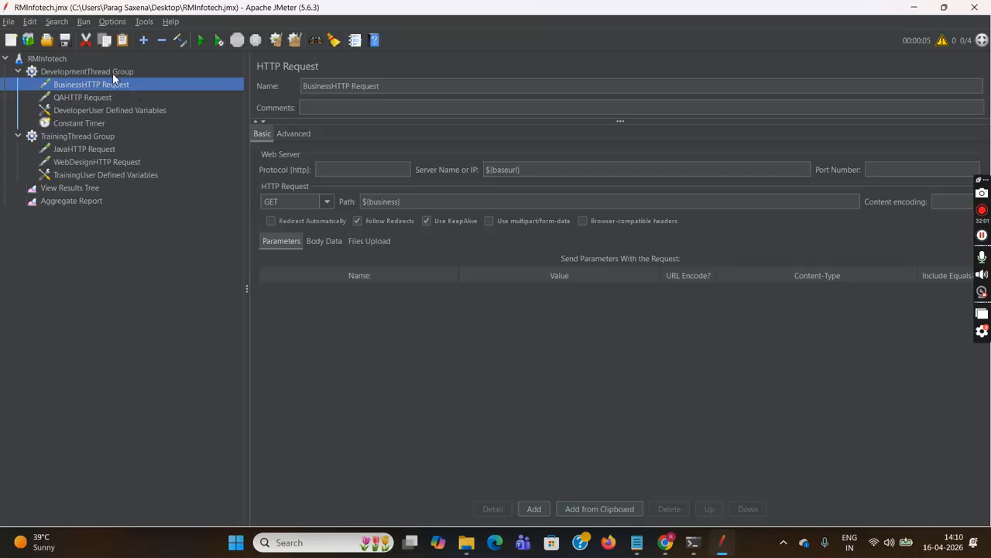
Step: Examine which elements, including timers, can be added to the RMInfotech test plan, DevelopmentThread Group and BusinessHTTP Request
{"action": "left_click", "coordinate": [54, 59]}
{"action": "right_click", "coordinate": [54, 59]}
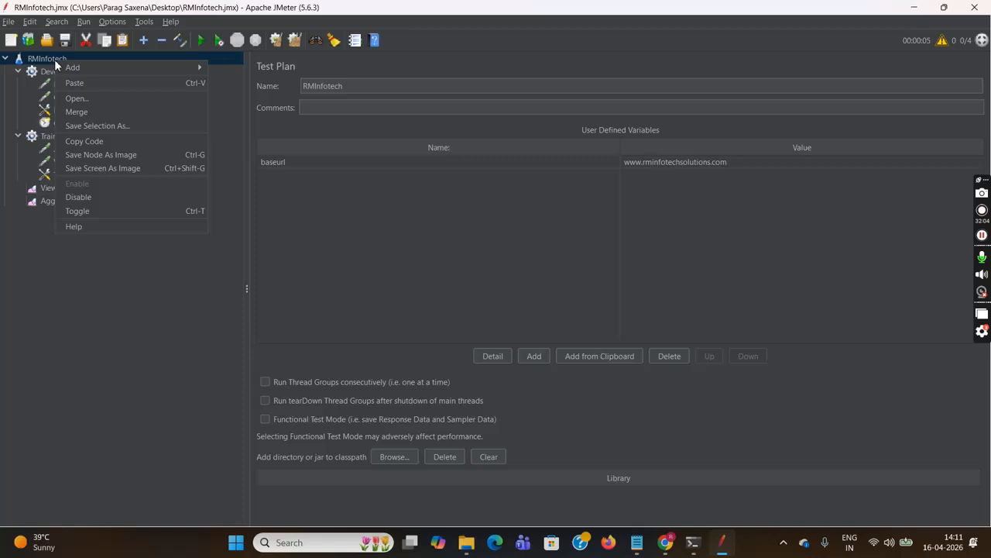
{"action": "mouse_move", "coordinate": [158, 71]}
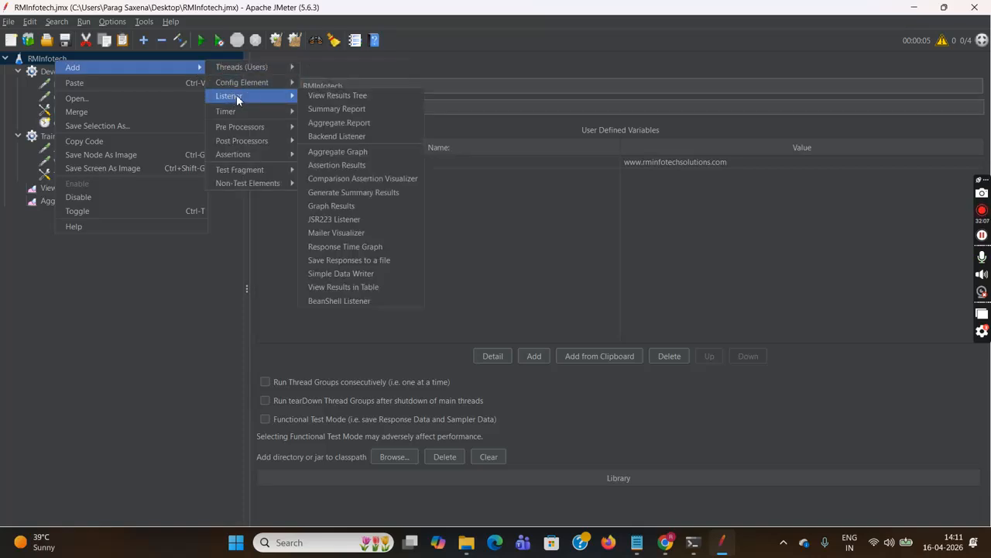
{"action": "mouse_move", "coordinate": [235, 108]}
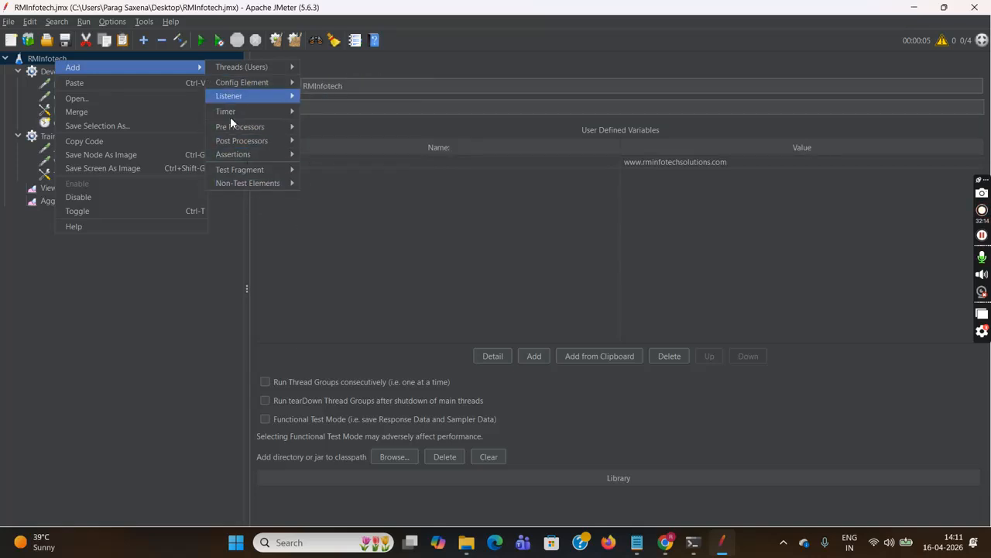
{"action": "left_click", "coordinate": [155, 281]}
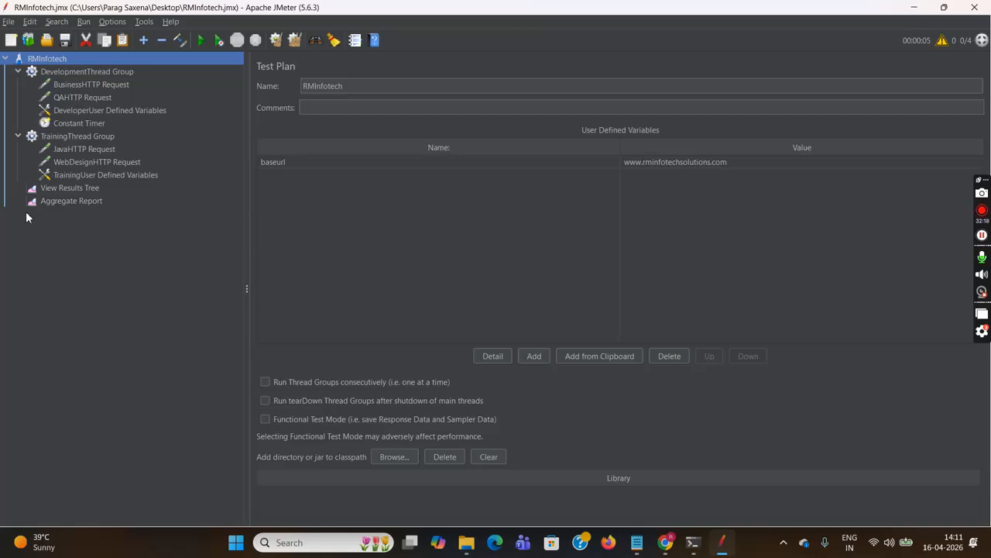
{"action": "left_click", "coordinate": [112, 72]}
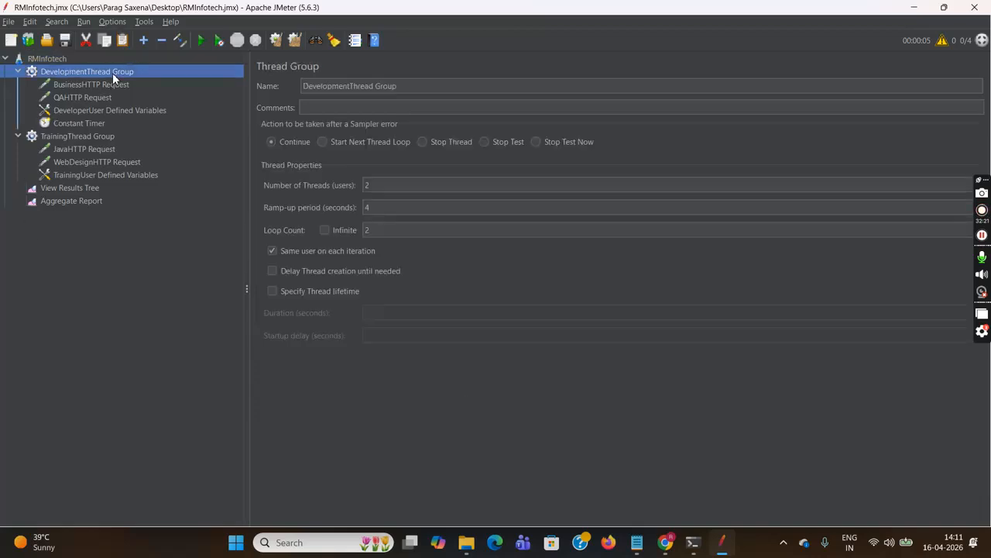
{"action": "right_click", "coordinate": [113, 72]}
{"action": "mouse_move", "coordinate": [267, 81]}
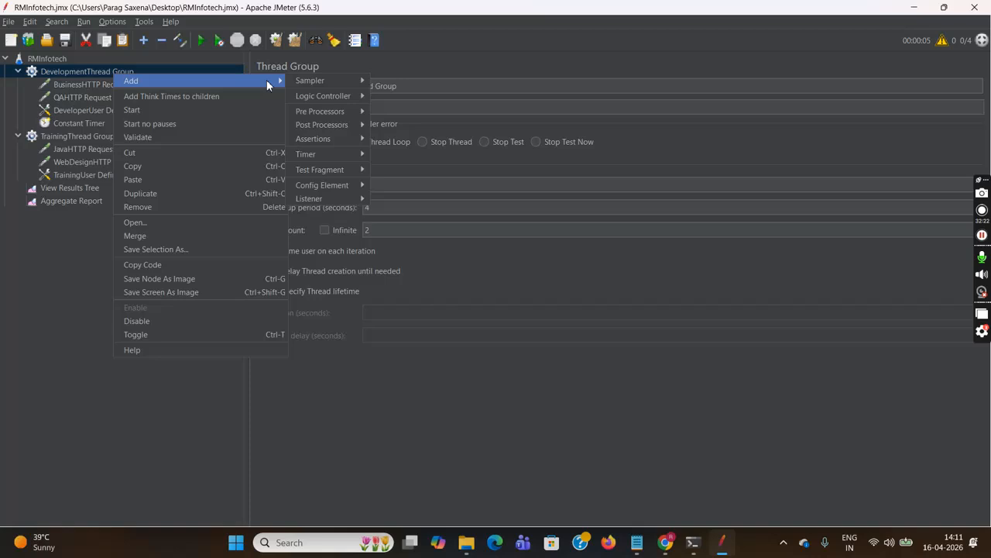
{"action": "mouse_move", "coordinate": [310, 83]}
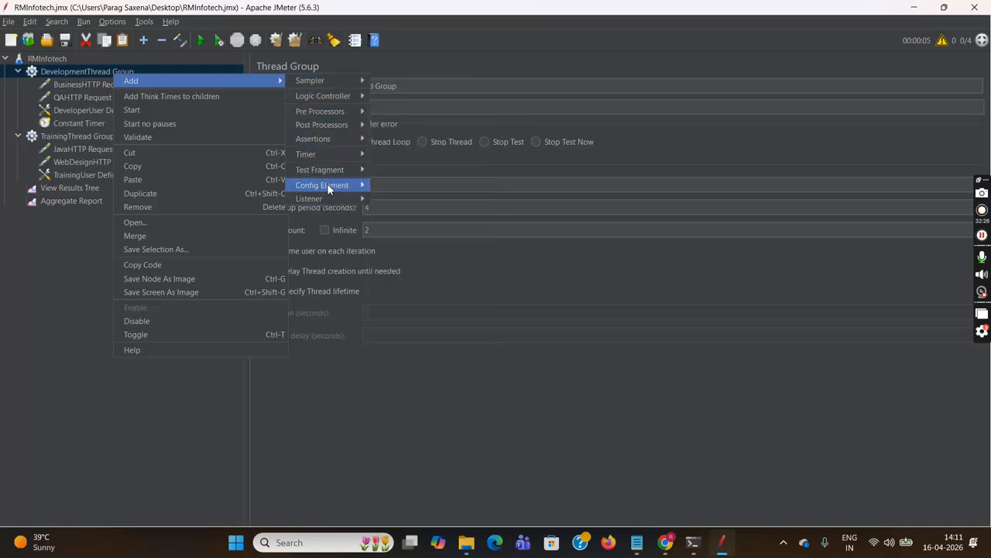
{"action": "left_click", "coordinate": [143, 387]}
{"action": "left_click", "coordinate": [111, 86]}
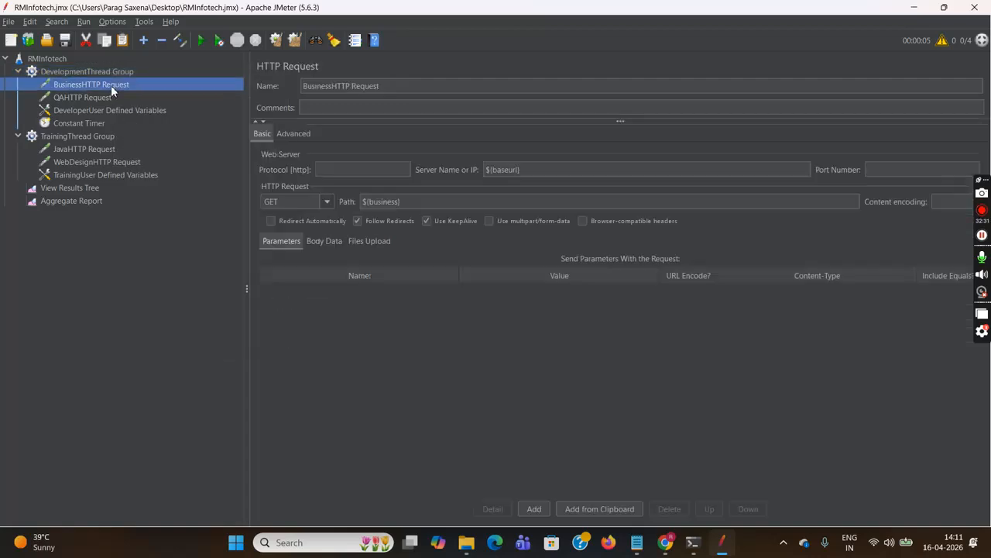
{"action": "right_click", "coordinate": [111, 85]}
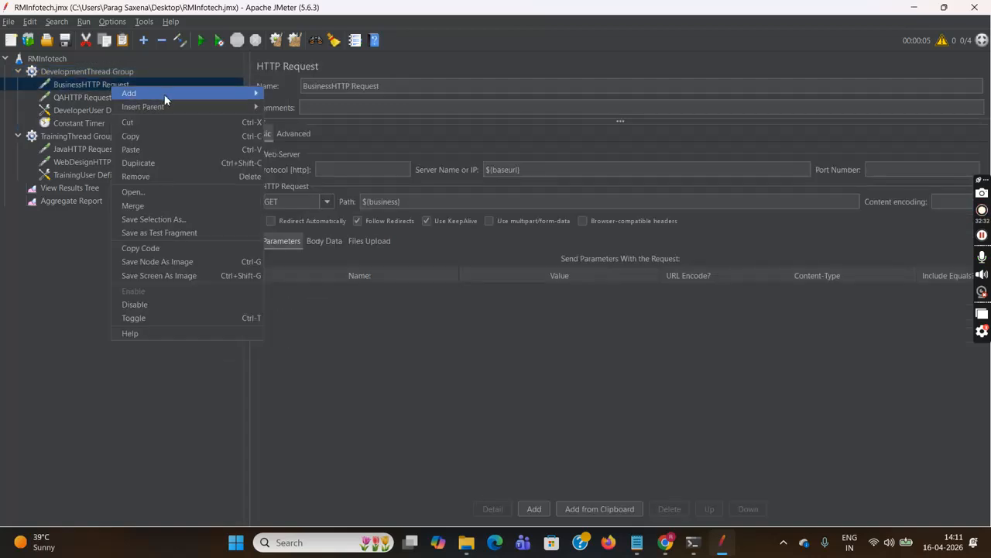
{"action": "mouse_move", "coordinate": [164, 94]}
{"action": "mouse_move", "coordinate": [279, 101]}
{"action": "mouse_move", "coordinate": [297, 116]}
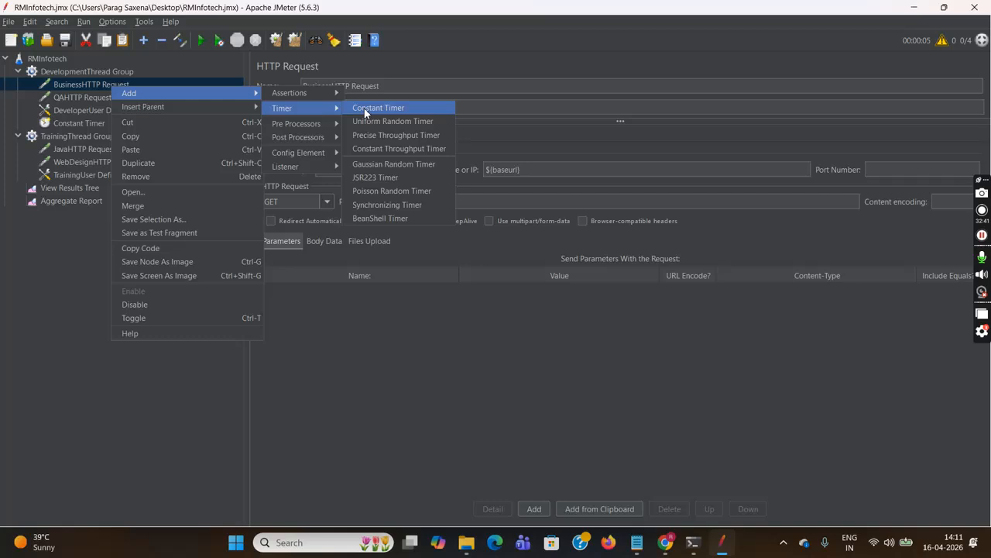
{"action": "left_click", "coordinate": [109, 384]}
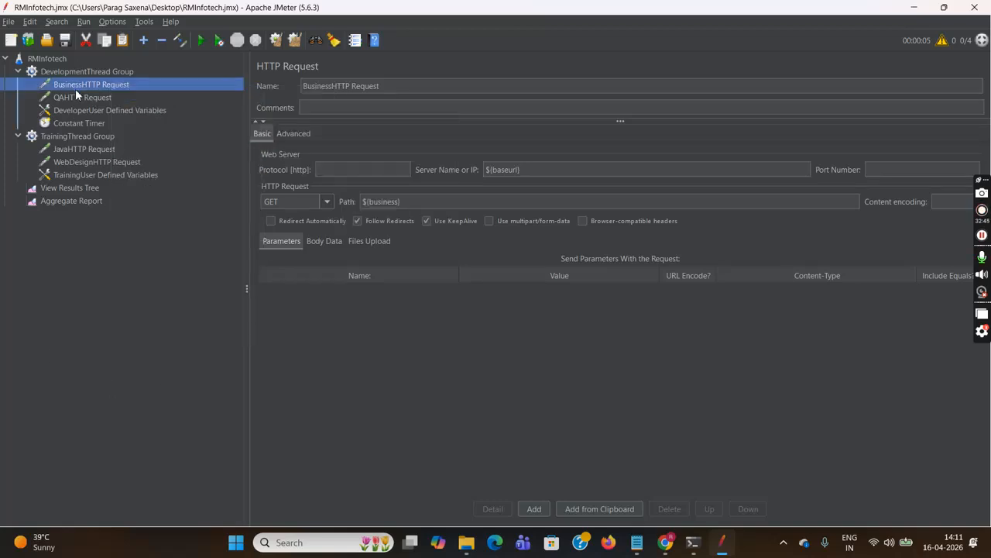
Step: Add a Constant Timer under JavaHTTP Request in TrainingThread Group and name it JavaConstant Timer
{"action": "left_click", "coordinate": [66, 136]}
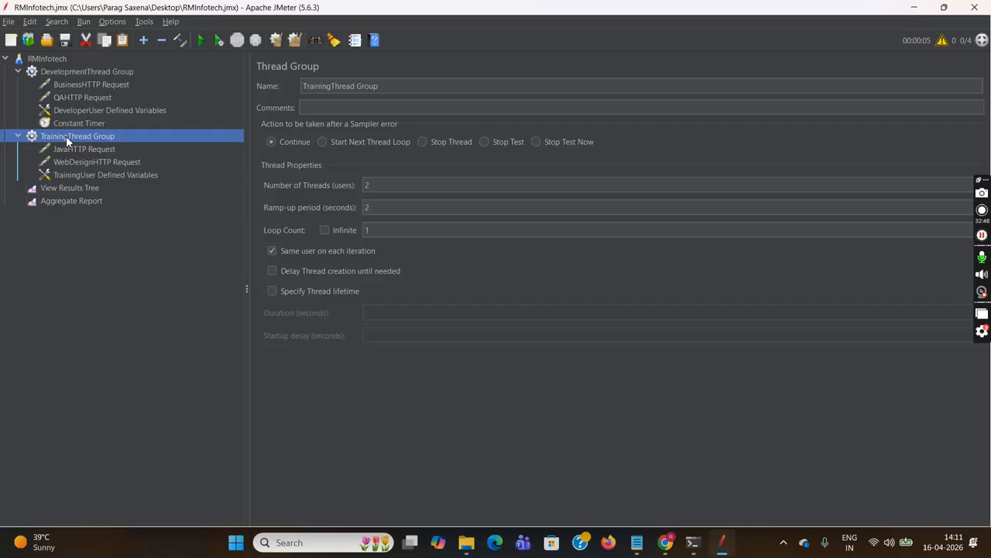
{"action": "left_click", "coordinate": [88, 149]}
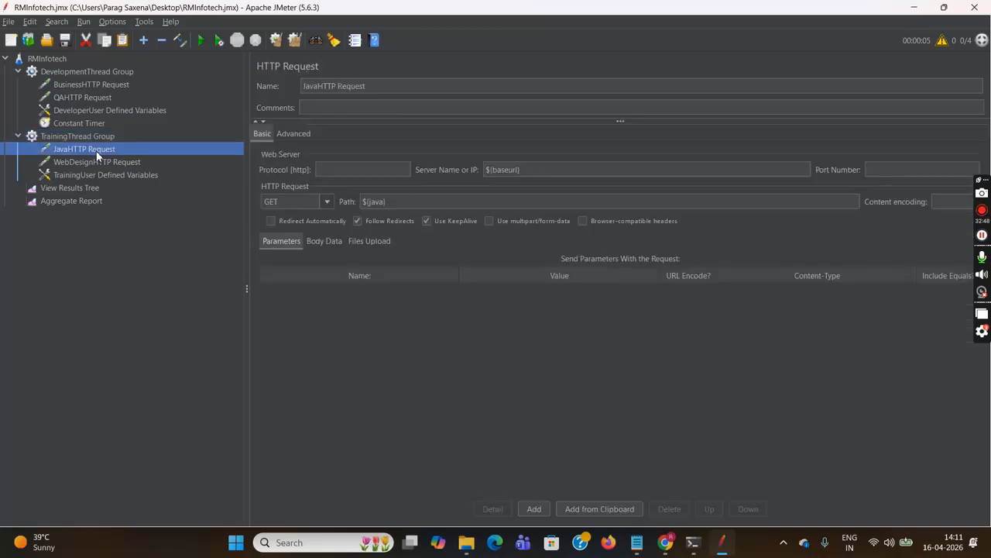
{"action": "right_click", "coordinate": [96, 154]}
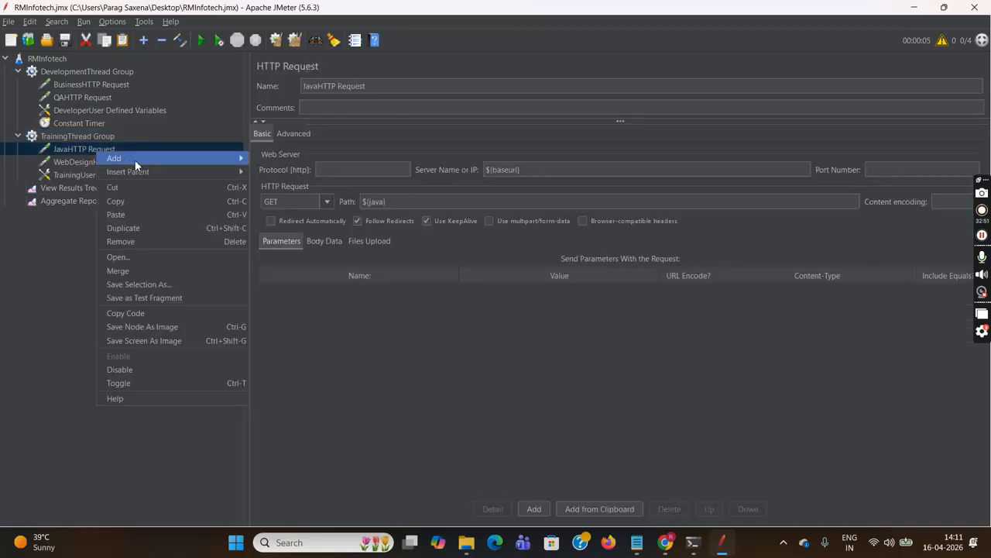
{"action": "mouse_move", "coordinate": [242, 160]}
{"action": "mouse_move", "coordinate": [289, 173]}
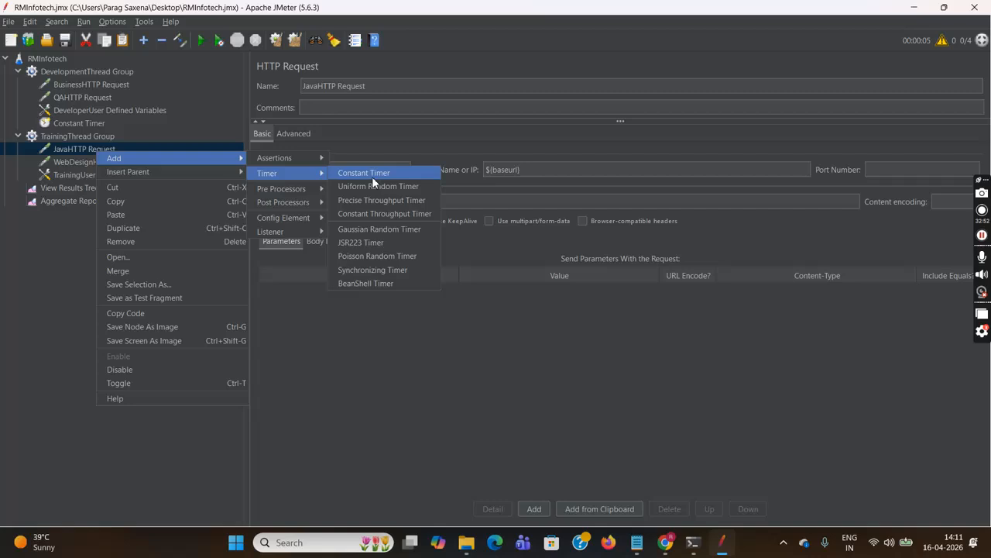
{"action": "left_click", "coordinate": [373, 175]}
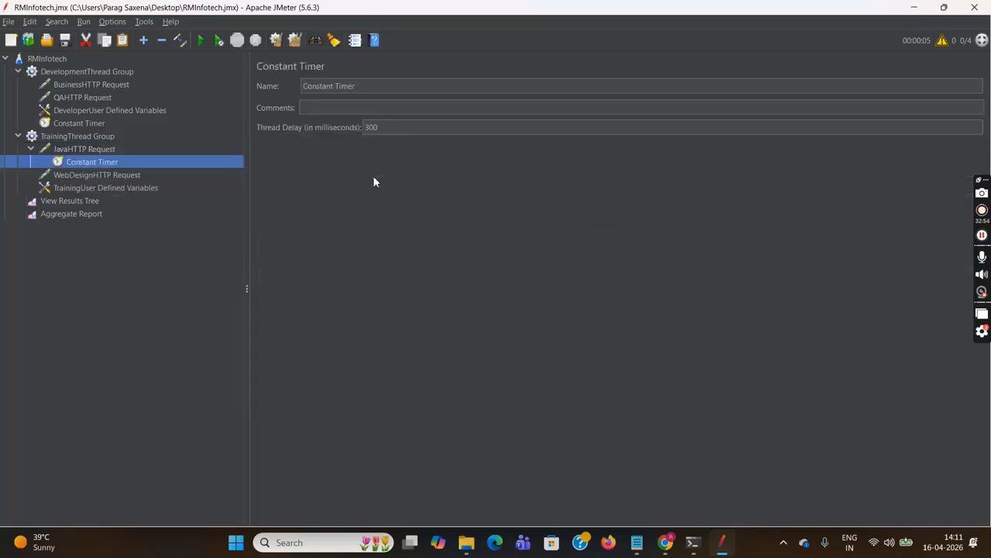
{"action": "left_click", "coordinate": [305, 86]}
{"action": "type", "text": "Jav"}
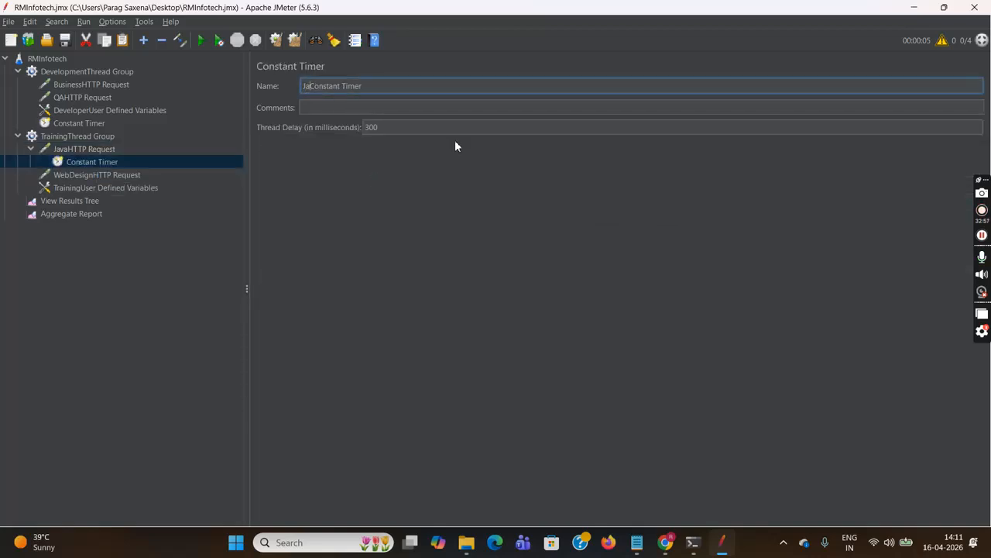
{"action": "type", "text": "a"}
{"action": "left_click", "coordinate": [206, 248]}
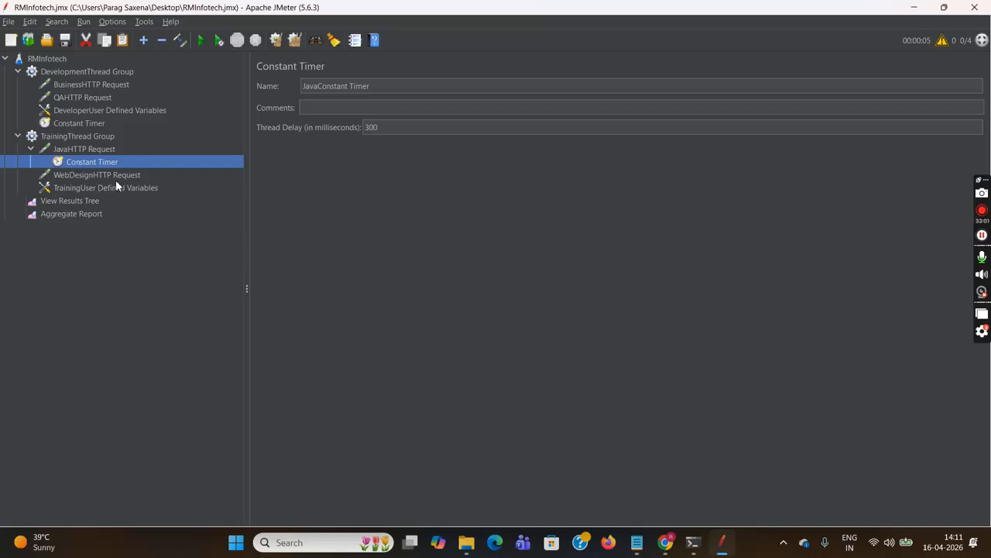
Step: Add a Constant Timer under WebDesignHTTP Request and name it WebdesignConstant Timer
{"action": "left_click", "coordinate": [103, 178]}
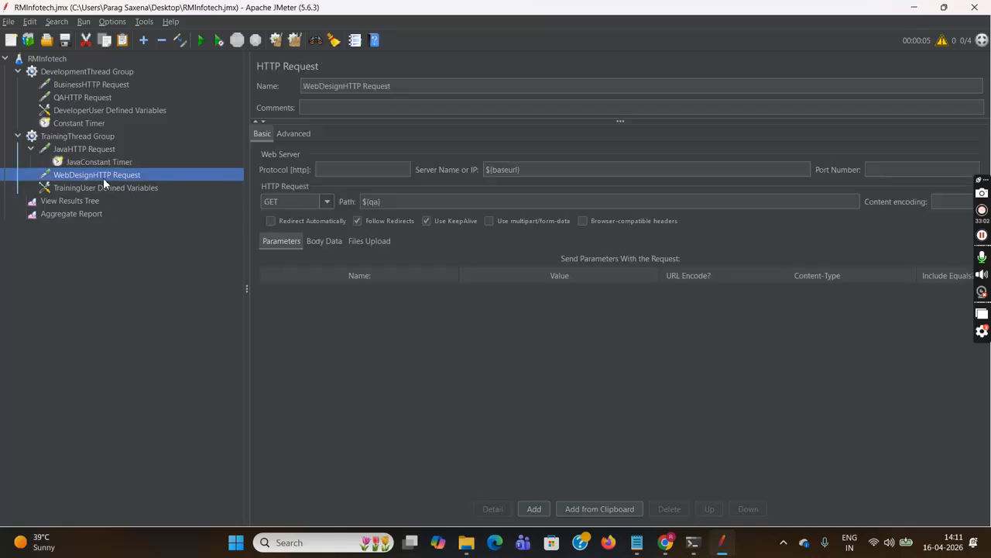
{"action": "right_click", "coordinate": [103, 177]}
{"action": "mouse_move", "coordinate": [135, 186]}
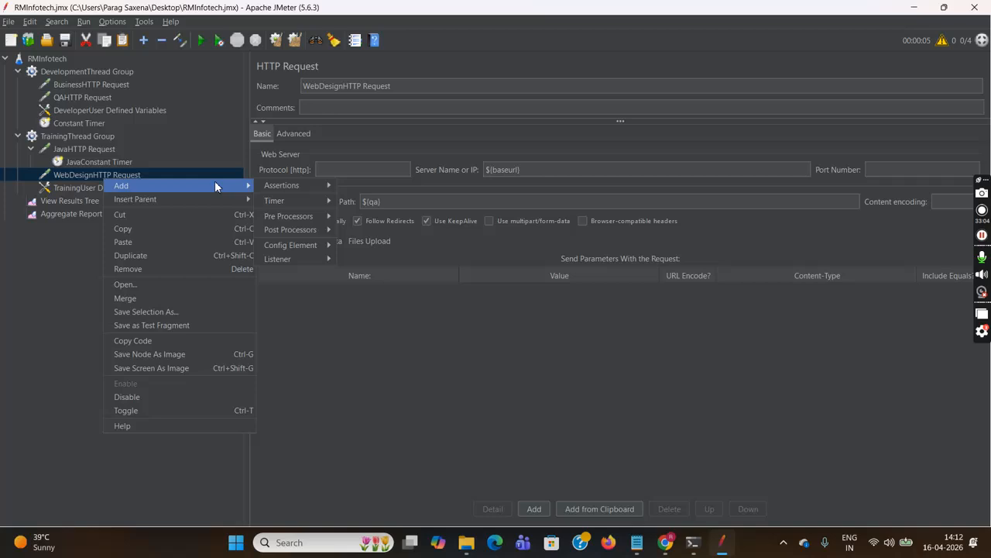
{"action": "mouse_move", "coordinate": [310, 201]}
{"action": "left_click", "coordinate": [351, 197]}
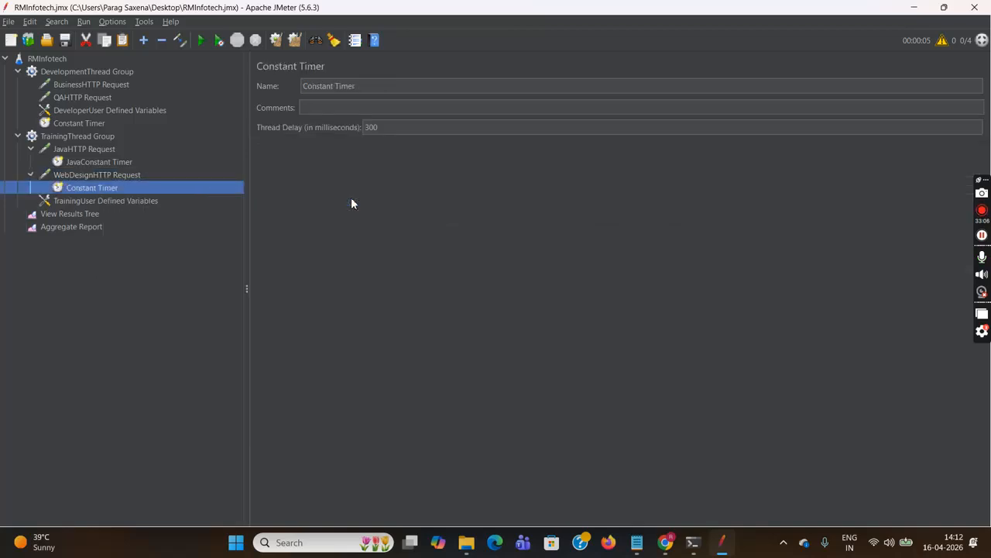
{"action": "left_click", "coordinate": [313, 89]}
{"action": "type", "text": "Ww"}
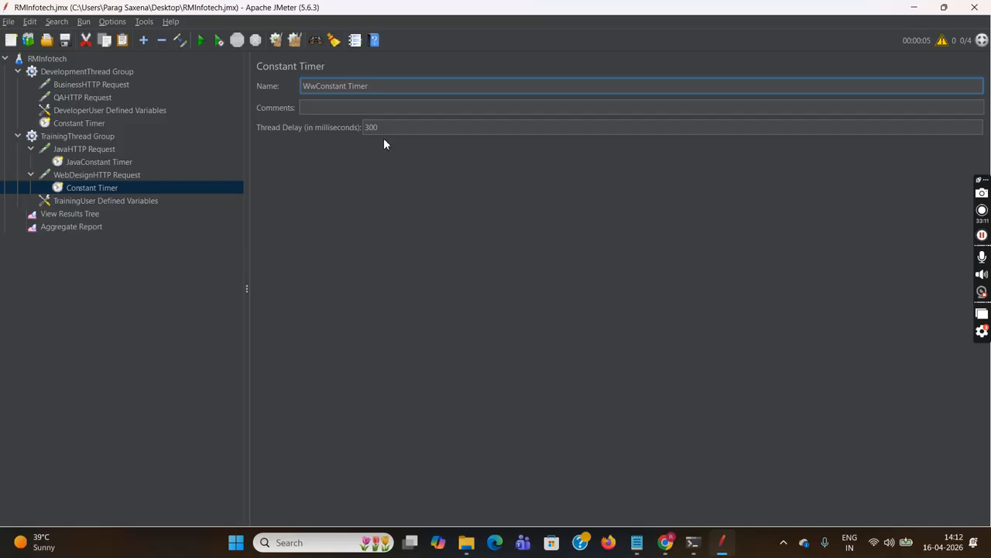
{"action": "type", "text": "e"}
{"action": "key", "text": "BackSpace"}
{"action": "key", "text": "BackSpace"}
{"action": "type", "text": "ebdesign"}
{"action": "left_click", "coordinate": [166, 302]}
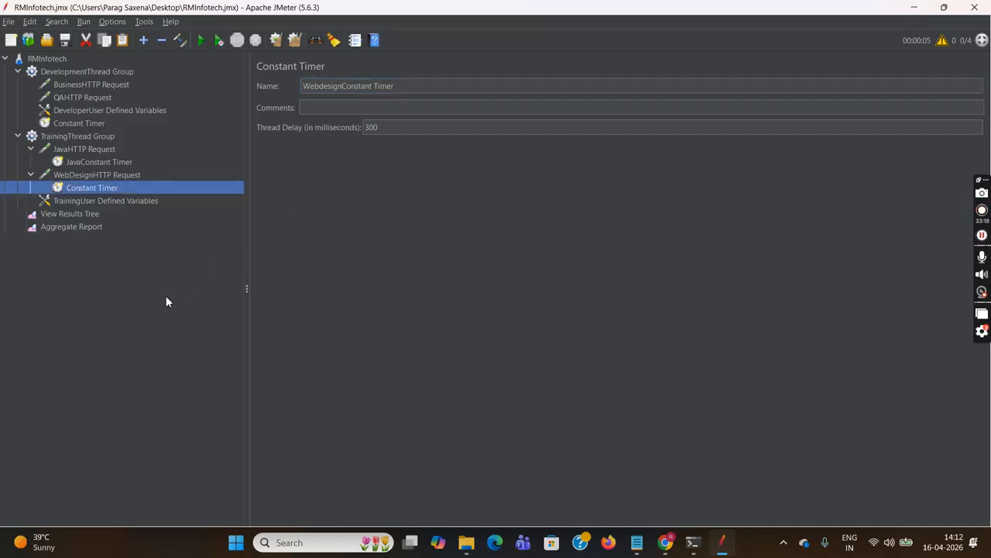
Step: Check Aggregate Report and View Results Tree, and run the test plan without timer pauses
{"action": "left_click", "coordinate": [85, 229]}
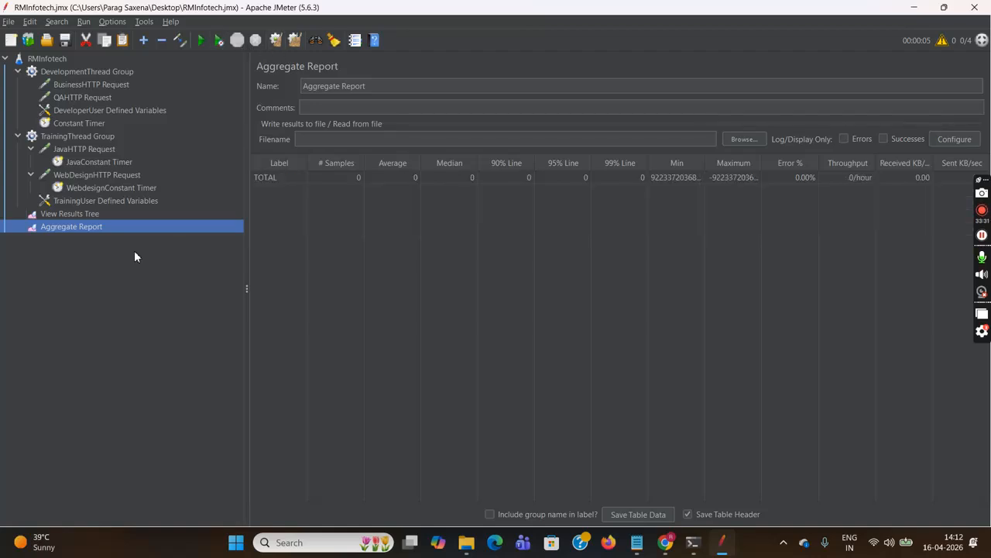
{"action": "left_click", "coordinate": [87, 215]}
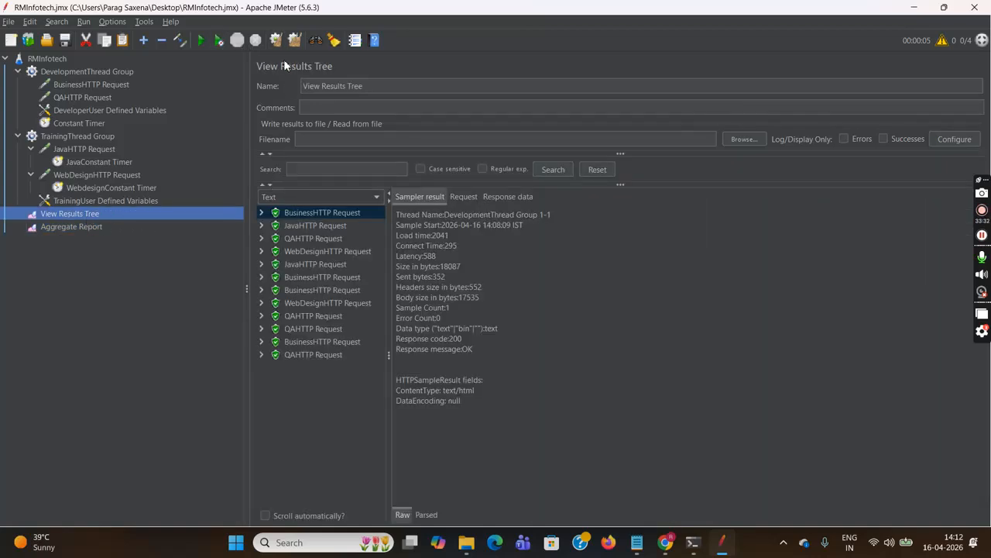
{"action": "left_click", "coordinate": [220, 40]}
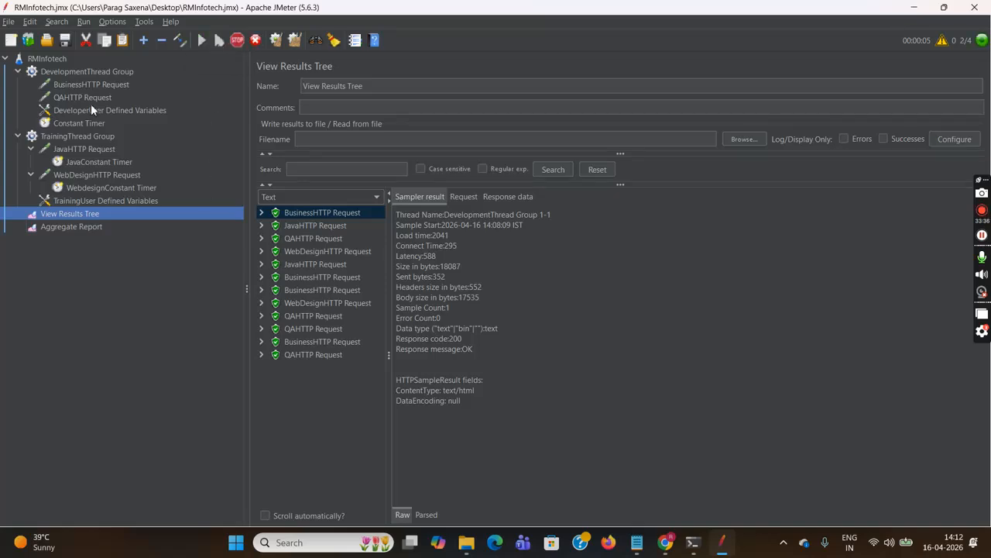
Step: Run the RMInfotech test plan with its timers active and review View Results Tree and Aggregate Report
{"action": "left_click", "coordinate": [50, 59]}
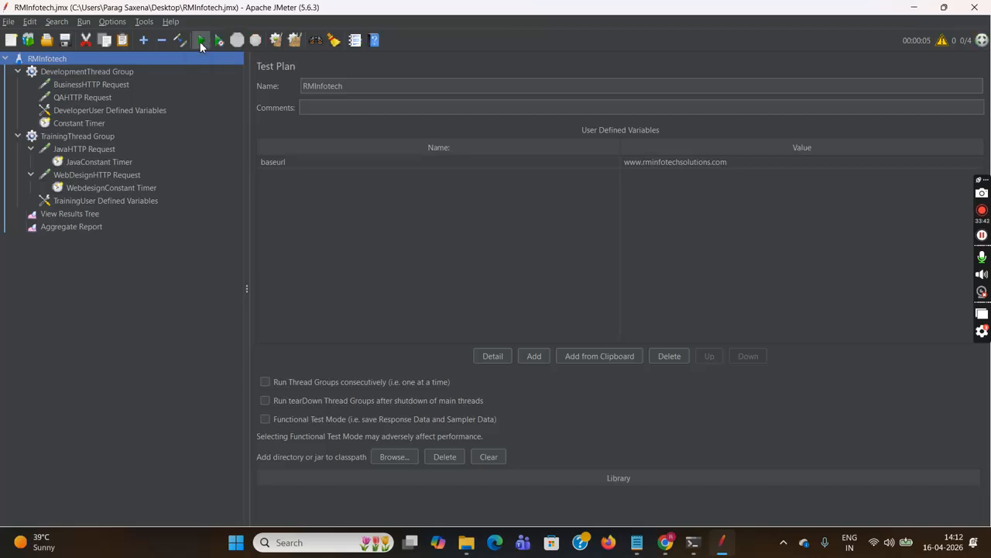
{"action": "left_click", "coordinate": [200, 45]}
{"action": "left_click", "coordinate": [77, 213]}
{"action": "left_click", "coordinate": [78, 227]}
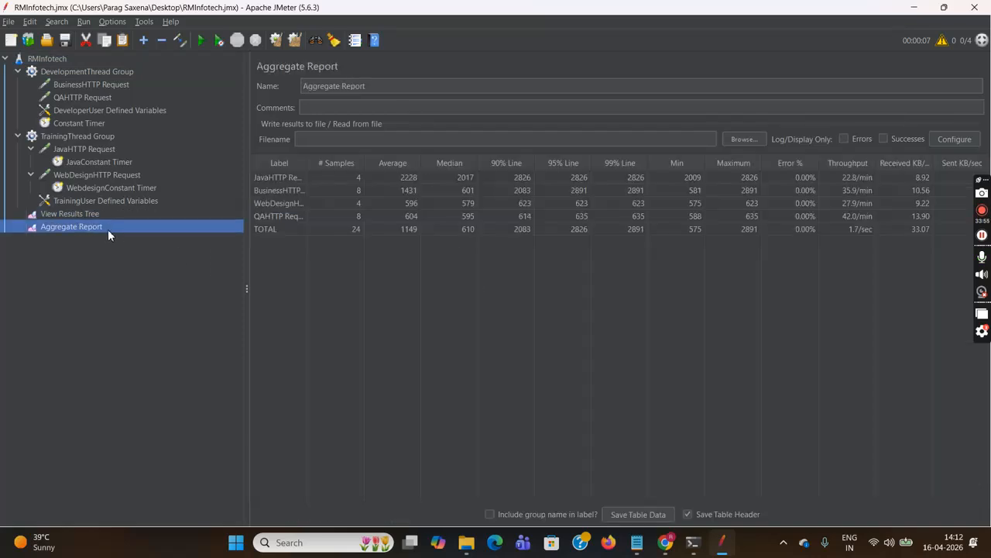